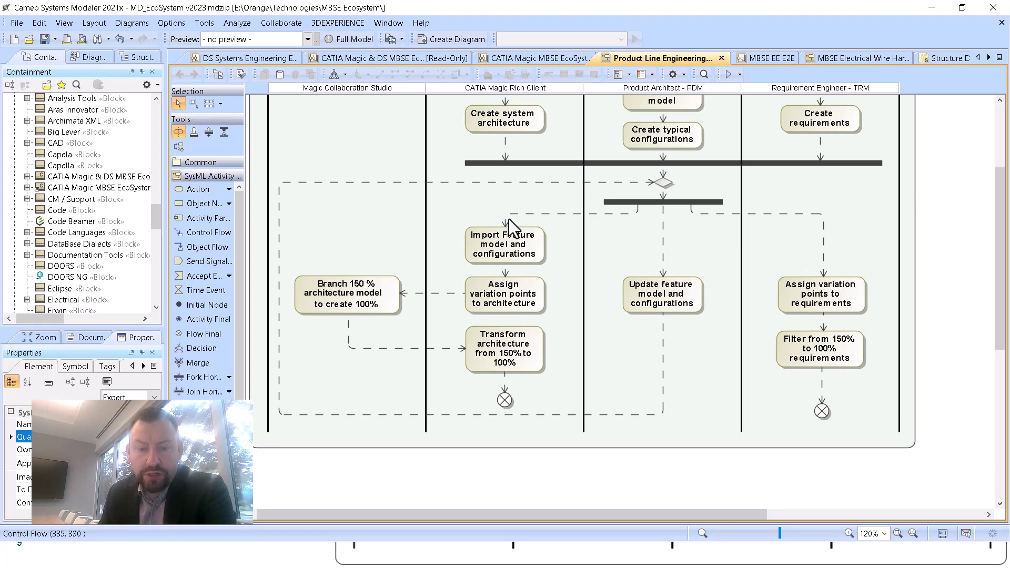
Step: Examine the Product Line Engineering workflow, from creating the feature model through transforming the architecture from 150% to 100%
{"action": "scroll", "coordinate": [556, 258], "scroll_direction": "up", "scroll_amount": 4}
{"action": "scroll", "coordinate": [510, 302], "scroll_direction": "down", "scroll_amount": 3}
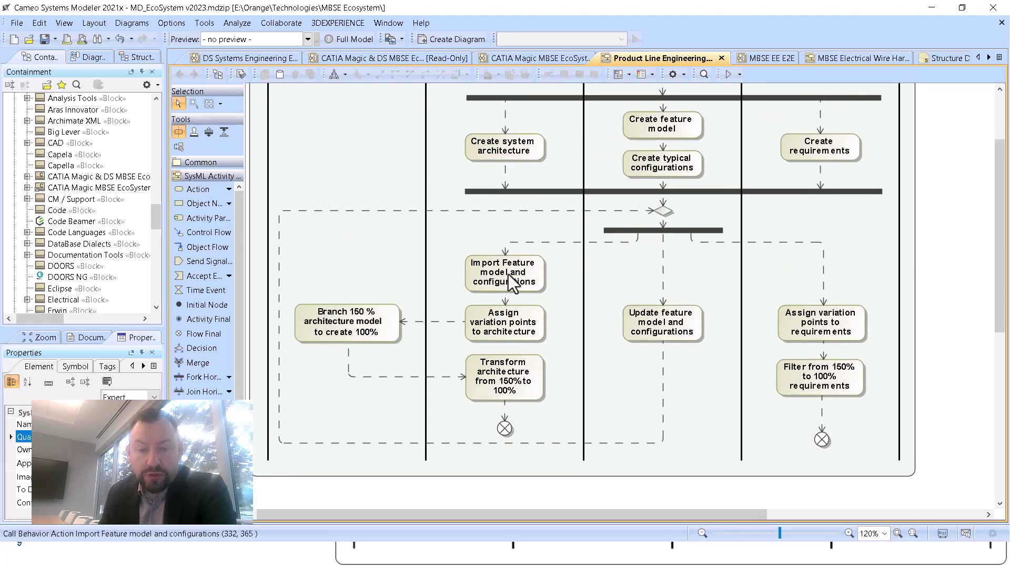
{"action": "scroll", "coordinate": [488, 279], "scroll_direction": "up", "scroll_amount": 1}
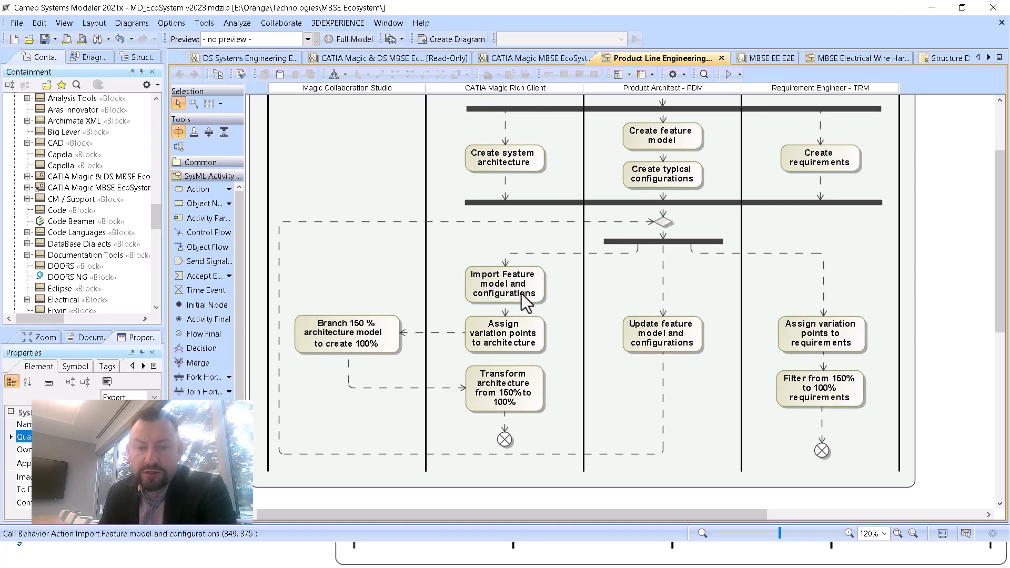
{"action": "scroll", "coordinate": [502, 298], "scroll_direction": "down", "scroll_amount": 1}
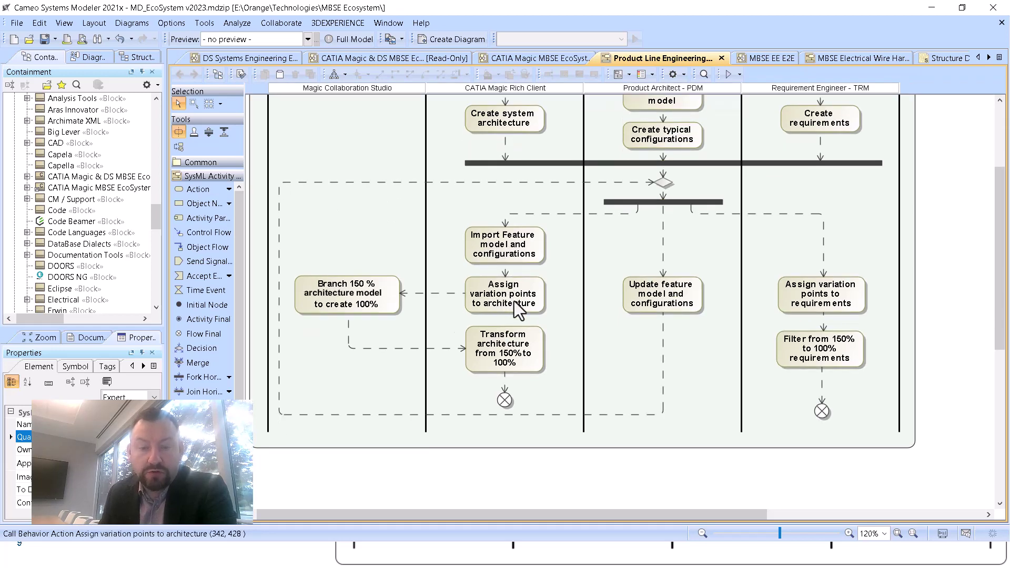
{"action": "scroll", "coordinate": [542, 307], "scroll_direction": "down", "scroll_amount": 1}
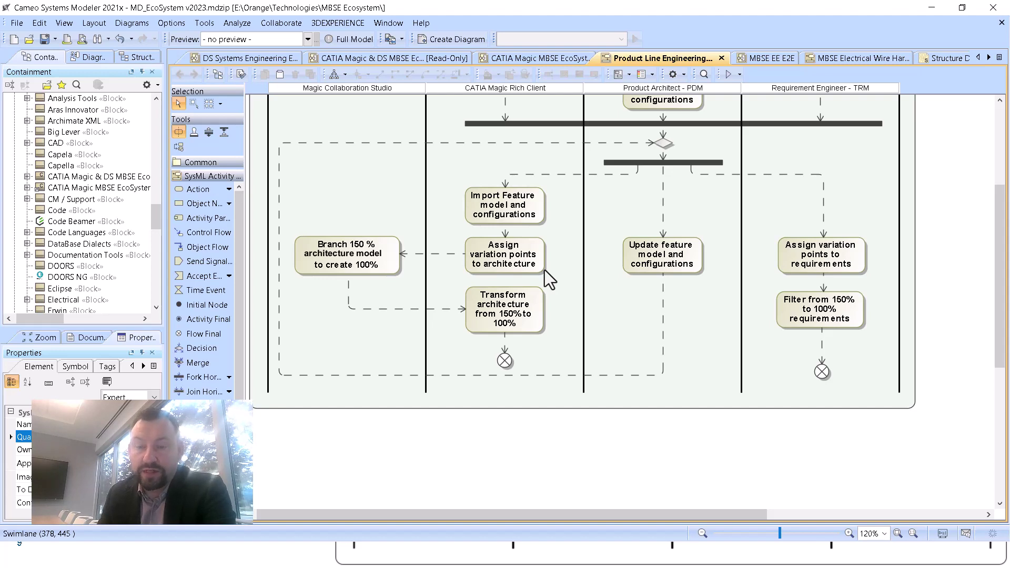
{"action": "scroll", "coordinate": [548, 296], "scroll_direction": "up", "scroll_amount": 3}
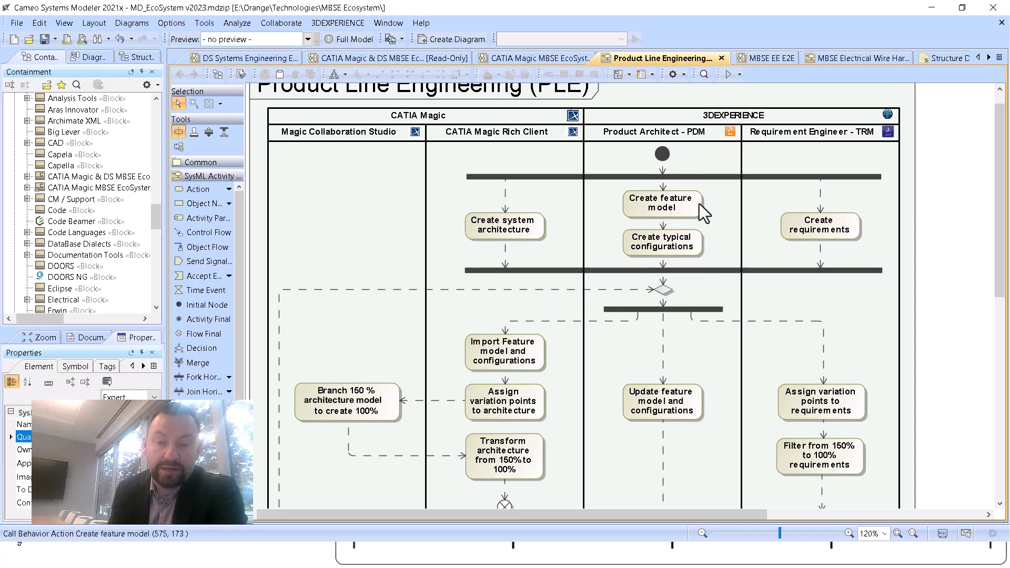
{"action": "scroll", "coordinate": [699, 203], "scroll_direction": "down", "scroll_amount": 1}
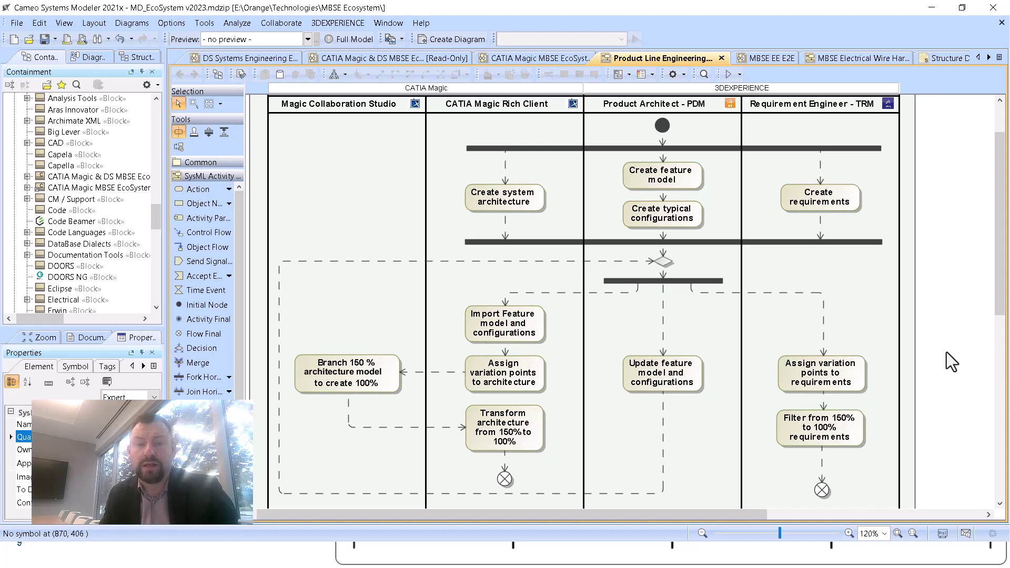
Step: Switch to the PowerPoint slide show and advance to the MBSE electrical wire harness solution architecture slide
{"action": "key", "text": "alt+Tab"}
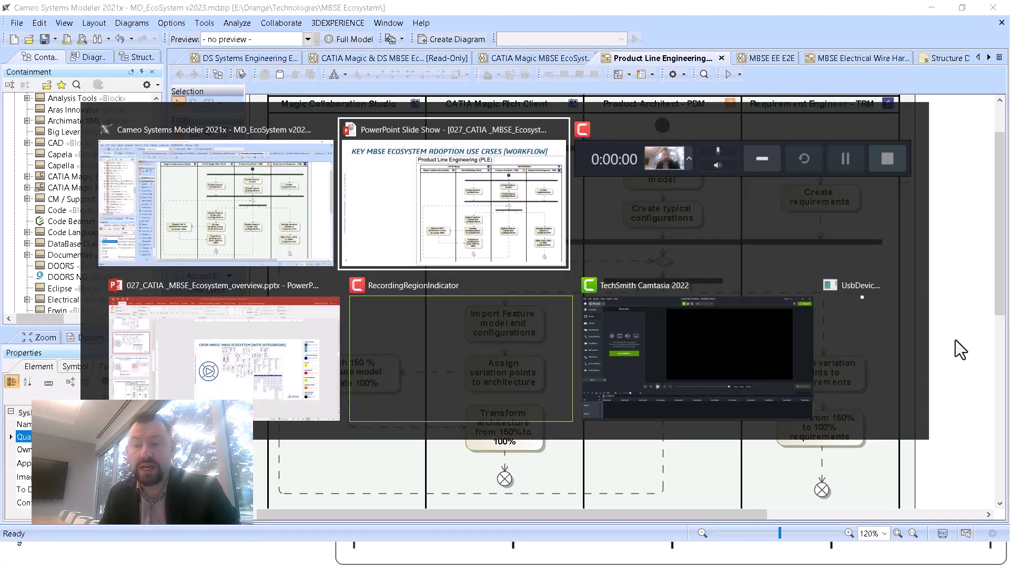
{"action": "left_click", "coordinate": [451, 181]}
{"action": "key", "text": "Right"}
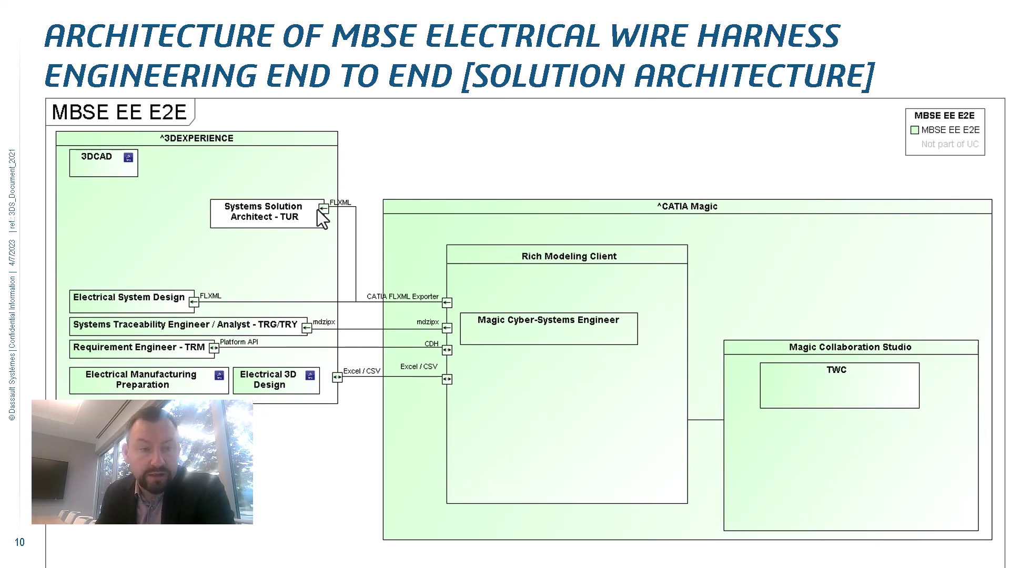
Step: Switch back to Cameo Systems Modeler and open the CATIA Magic & DS MBSE Ecosystem diagram in the MBSE EE E2E package
{"action": "key", "text": "alt+Tab"}
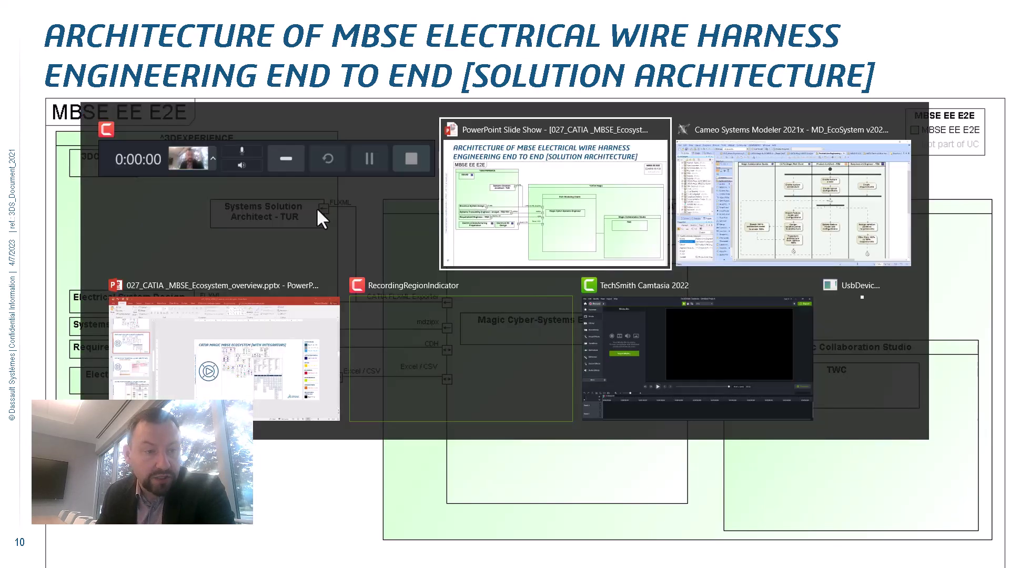
{"action": "key", "text": "alt+Tab"}
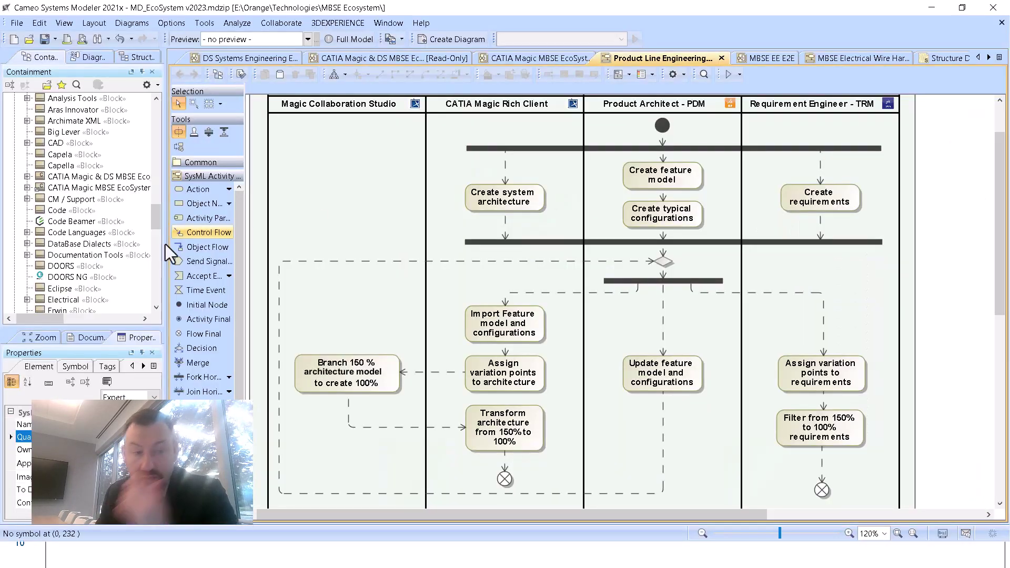
{"action": "scroll", "coordinate": [85, 194], "scroll_direction": "up", "scroll_amount": 20}
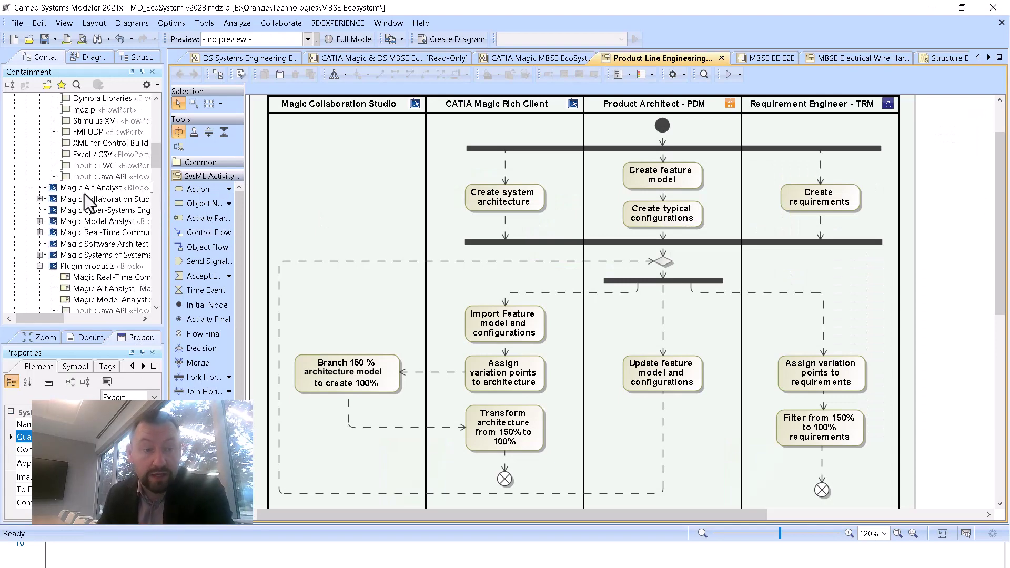
{"action": "left_click", "coordinate": [15, 142]}
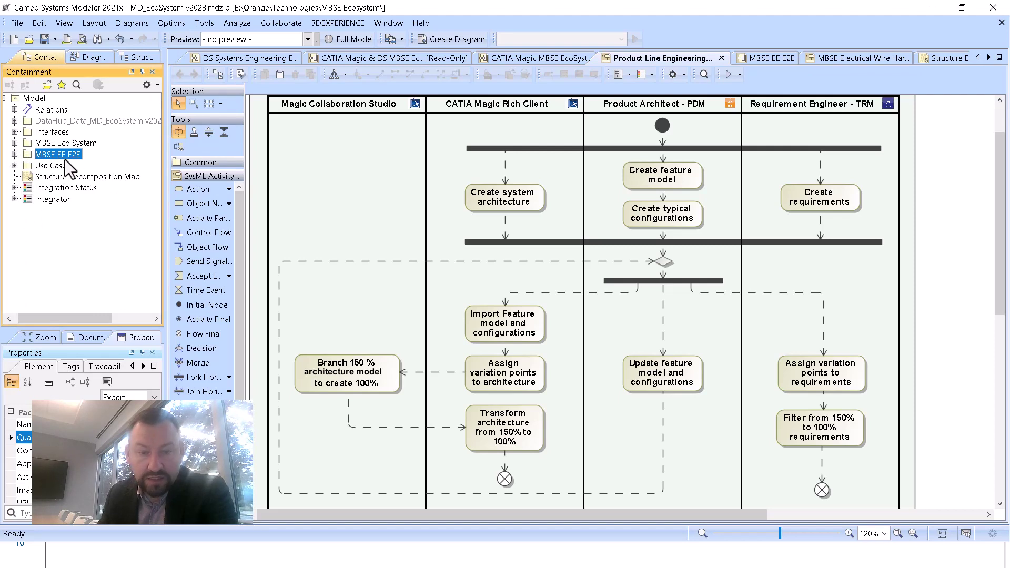
{"action": "left_click", "coordinate": [20, 156]}
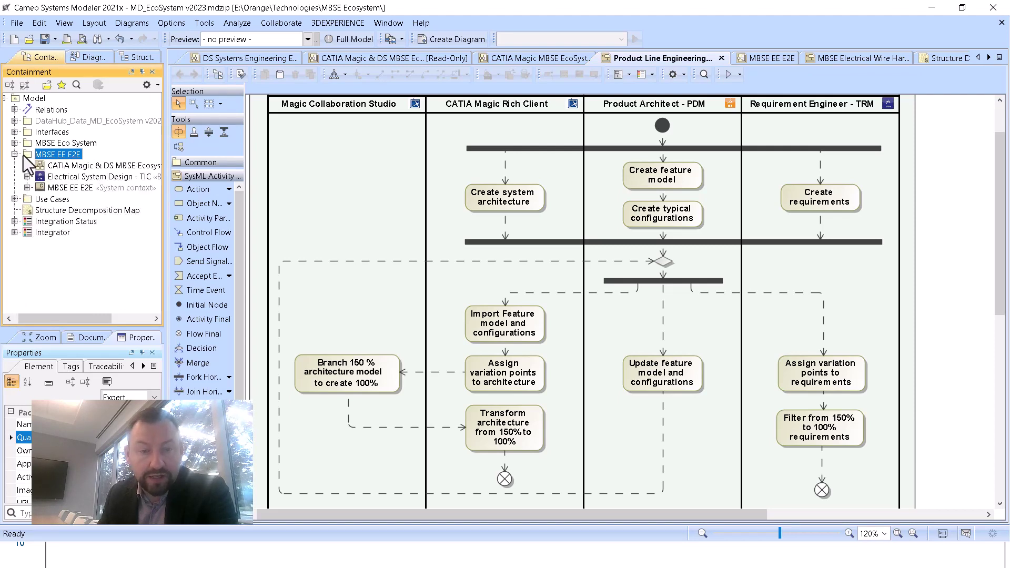
{"action": "left_click", "coordinate": [64, 166]}
{"action": "double_click", "coordinate": [64, 165]}
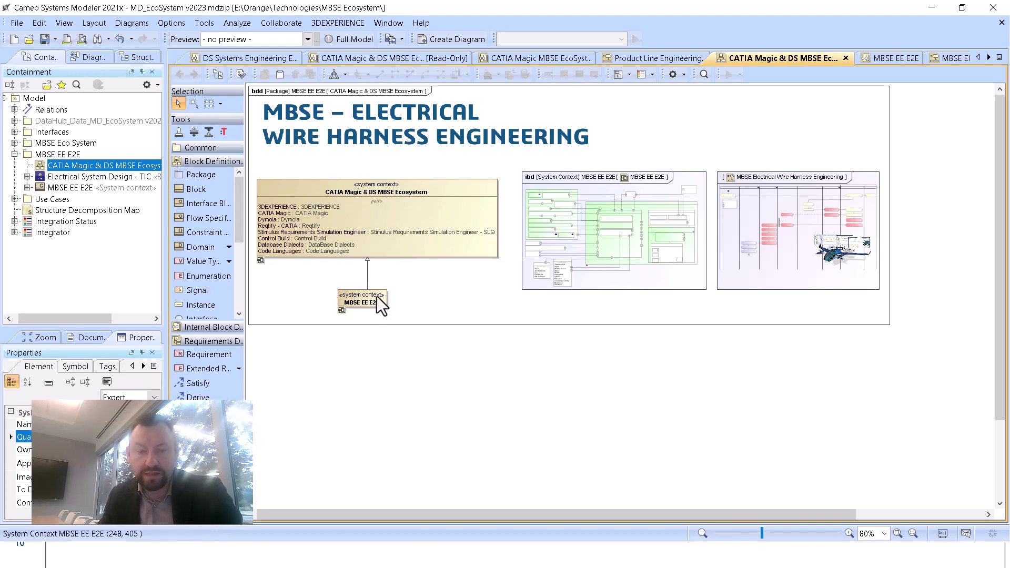
Step: Open the internal block diagram of the MBSE EE E2E system context block and bring its legend into view
{"action": "scroll", "coordinate": [372, 293], "scroll_direction": "up", "scroll_amount": 2}
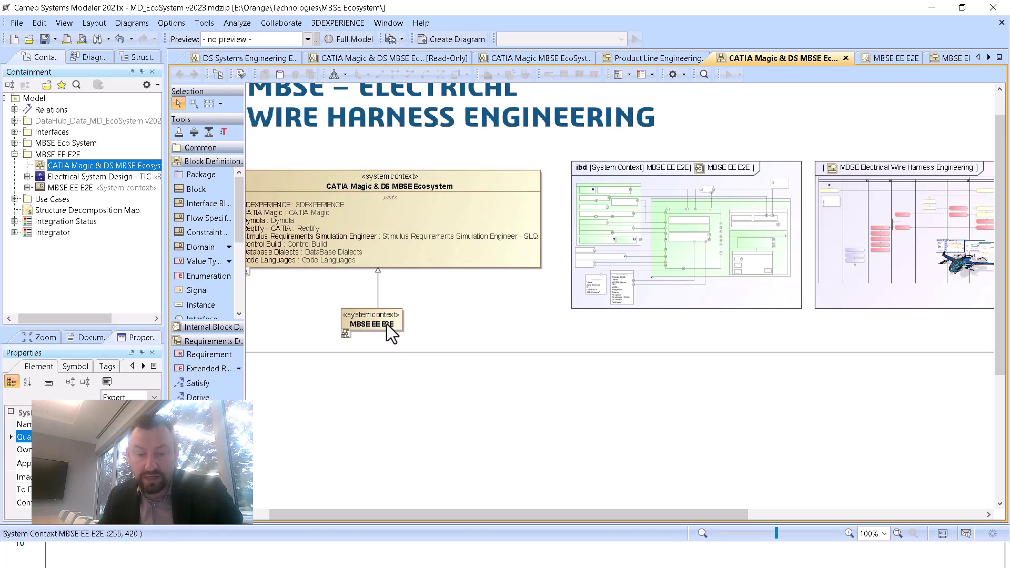
{"action": "double_click", "coordinate": [365, 317]}
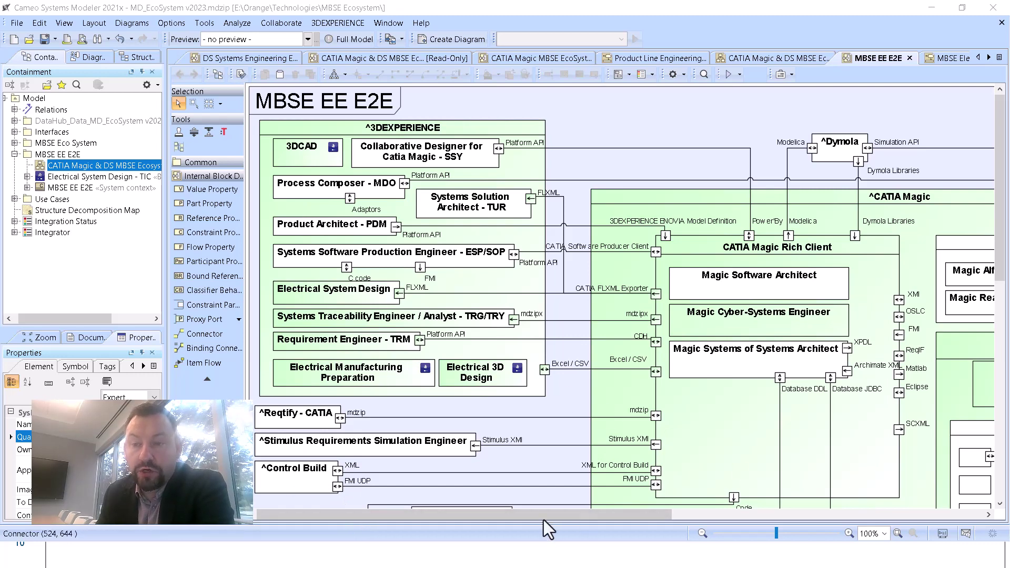
{"action": "left_click_drag", "start_coordinate": [541, 515], "coordinate": [722, 512]}
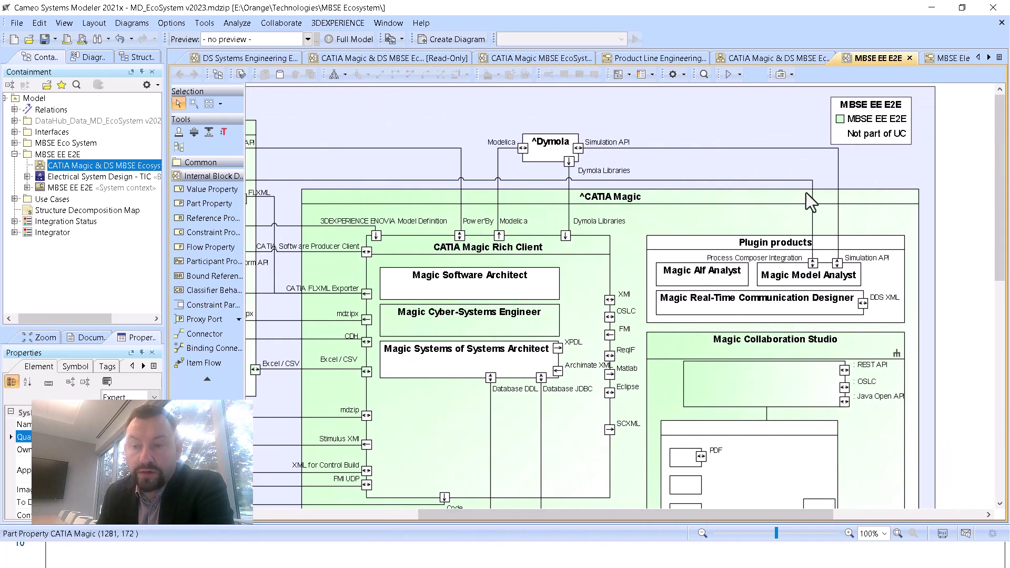
Step: Filter the internal block diagram by the MBSE EE E2E legend item
{"action": "left_click", "coordinate": [866, 138]}
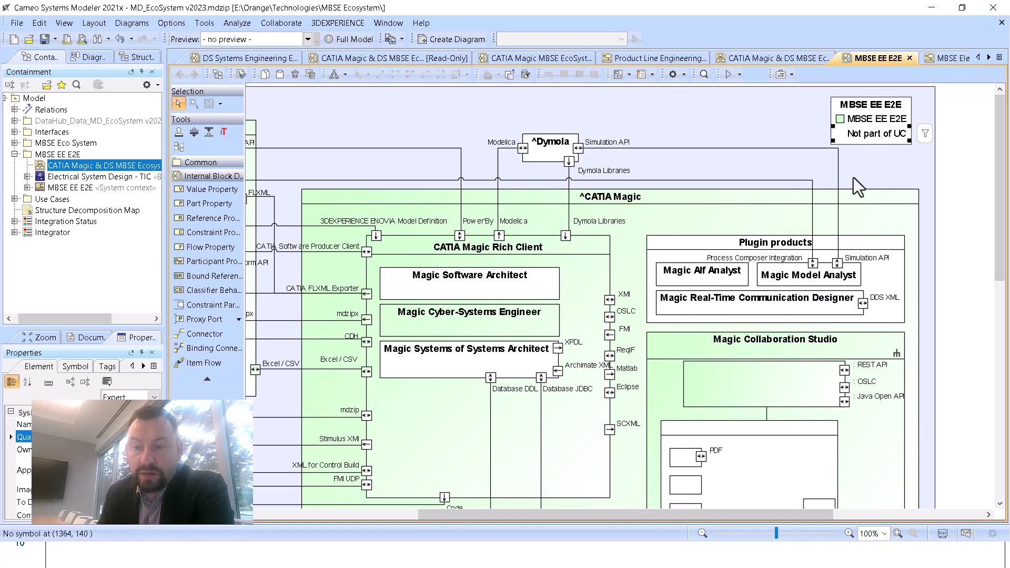
{"action": "double_click", "coordinate": [875, 118]}
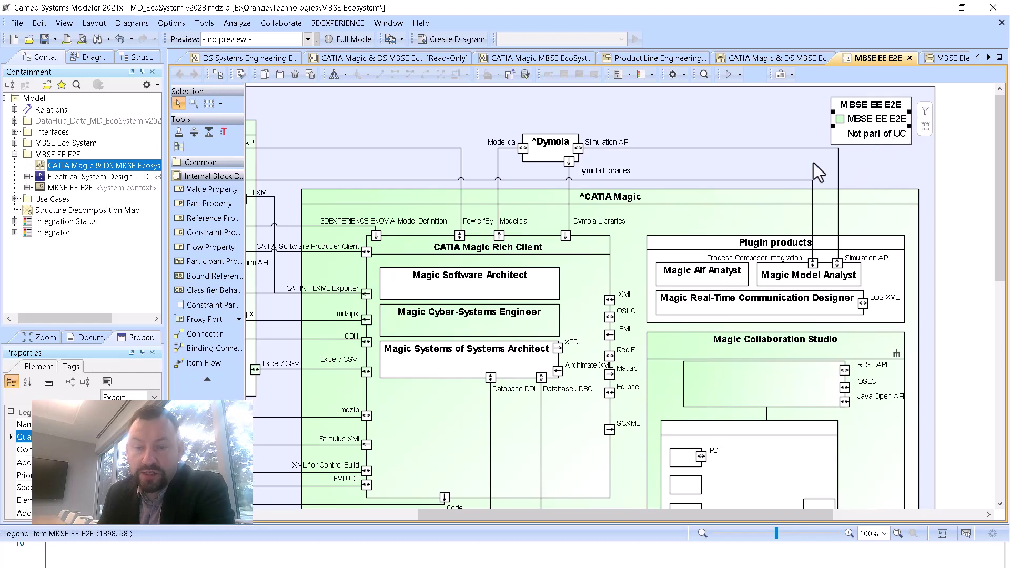
{"action": "key", "text": "Return"}
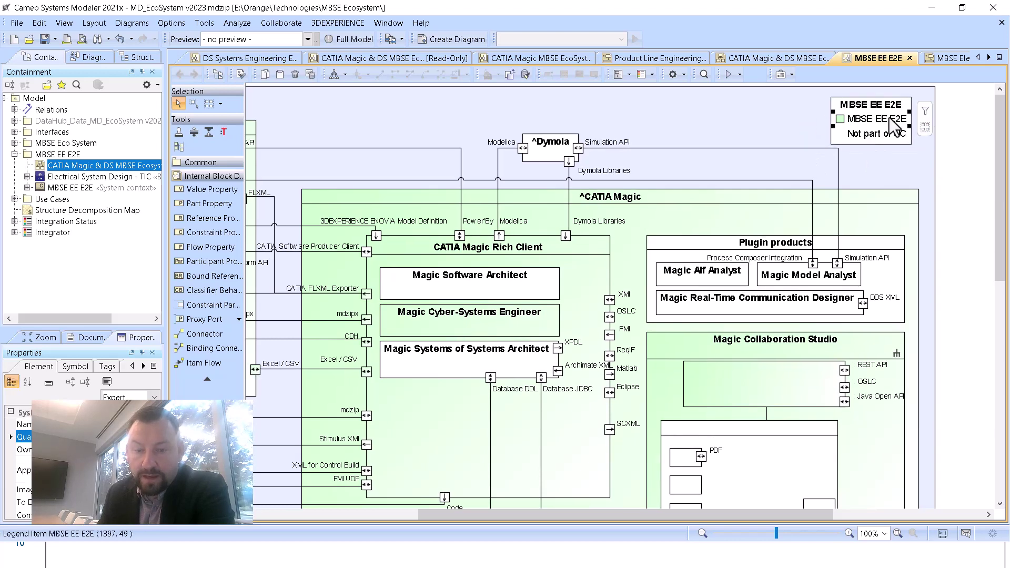
{"action": "left_click", "coordinate": [924, 110]}
{"action": "scroll", "coordinate": [646, 294], "scroll_direction": "down", "scroll_amount": 3}
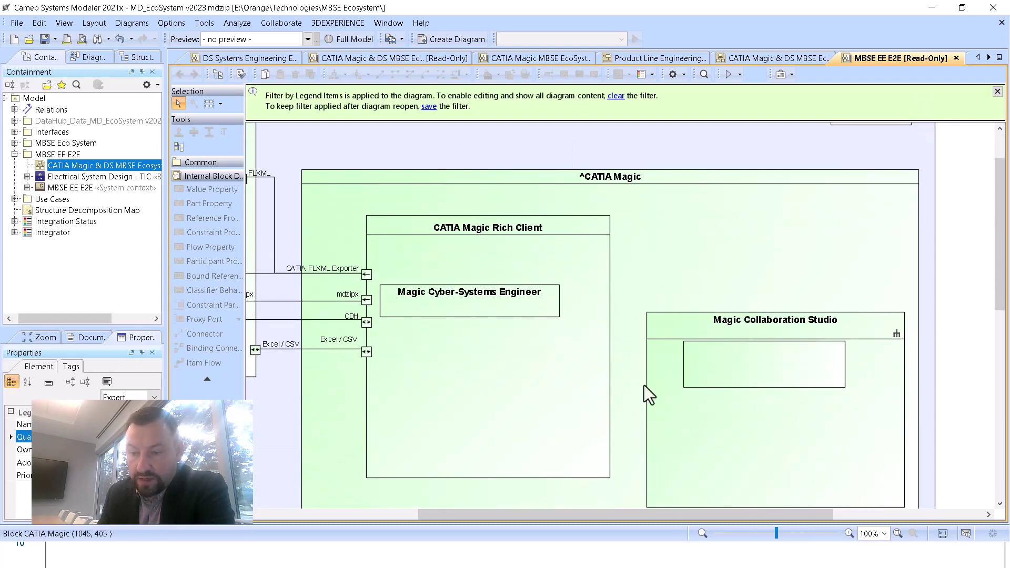
{"action": "left_click_drag", "start_coordinate": [631, 517], "coordinate": [620, 490]}
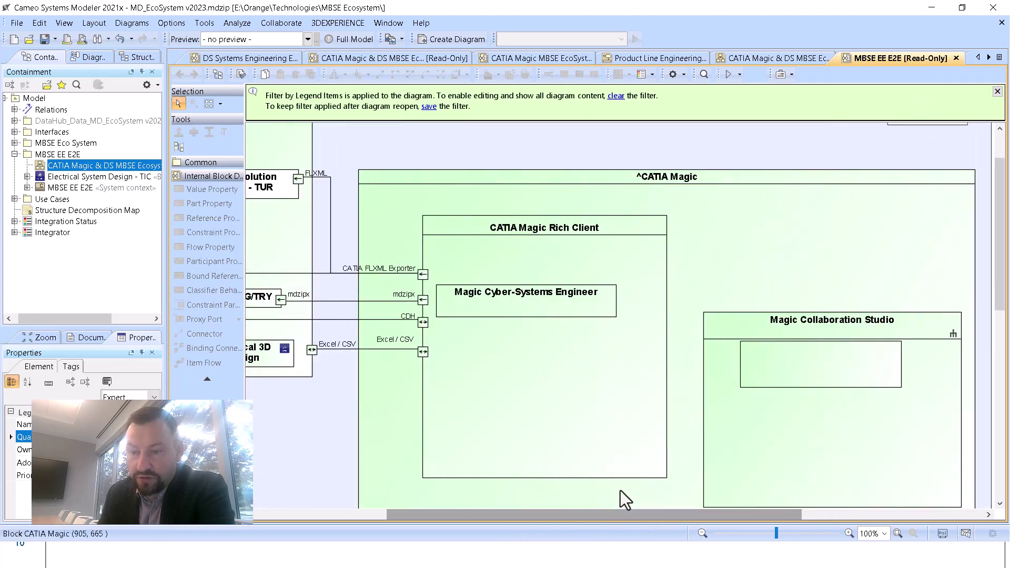
Step: Check the unlabelled part inside Magic Collaboration Studio, dismiss the filter notice and remove the legend filter
{"action": "left_click", "coordinate": [782, 357]}
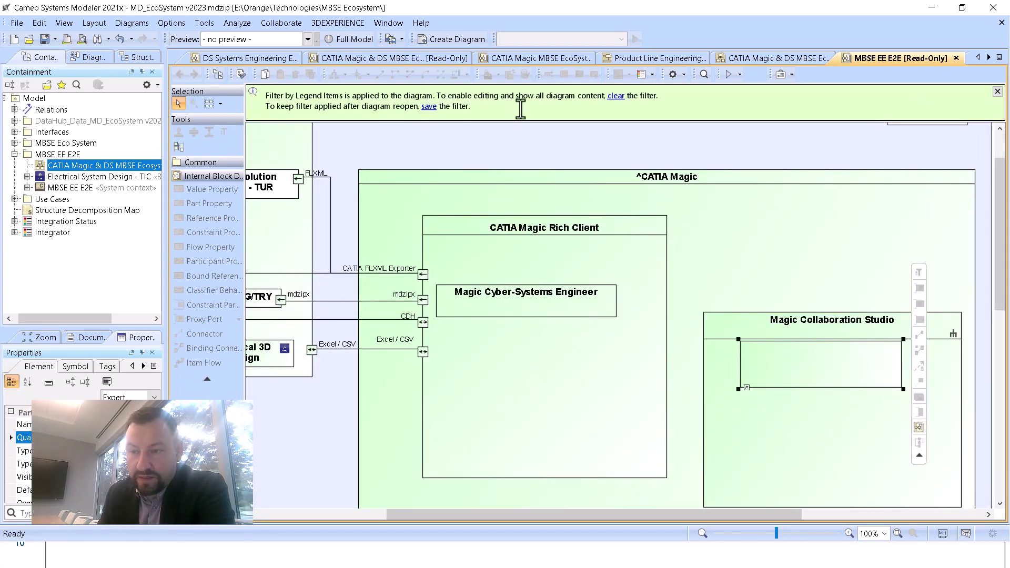
{"action": "right_click", "coordinate": [809, 359]}
{"action": "key", "text": "Escape"}
{"action": "left_click", "coordinate": [996, 91]}
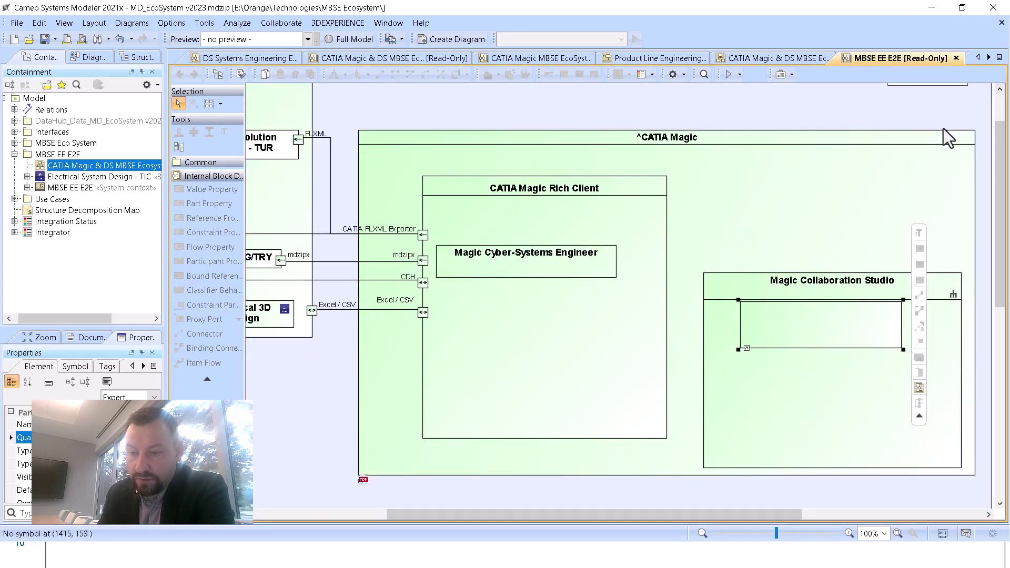
{"action": "scroll", "coordinate": [942, 129], "scroll_direction": "up", "scroll_amount": 2}
{"action": "left_click", "coordinate": [955, 118]}
{"action": "left_click", "coordinate": [974, 112]}
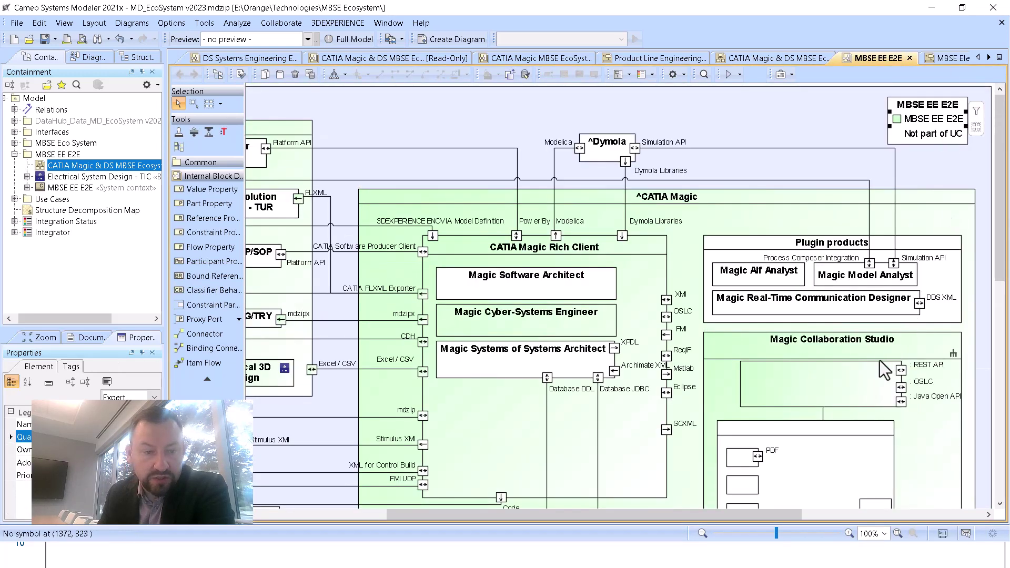
Step: Enable Show Classifier in the symbol properties of the unlabelled TWC part inside Magic Collaboration Studio
{"action": "left_click", "coordinate": [838, 392]}
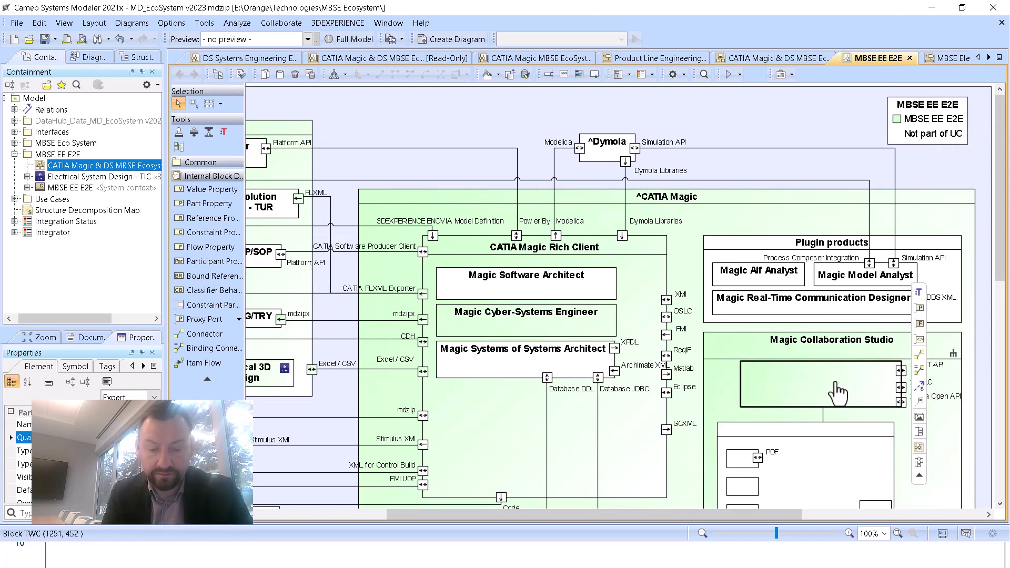
{"action": "right_click", "coordinate": [839, 392]}
{"action": "left_click", "coordinate": [872, 280]}
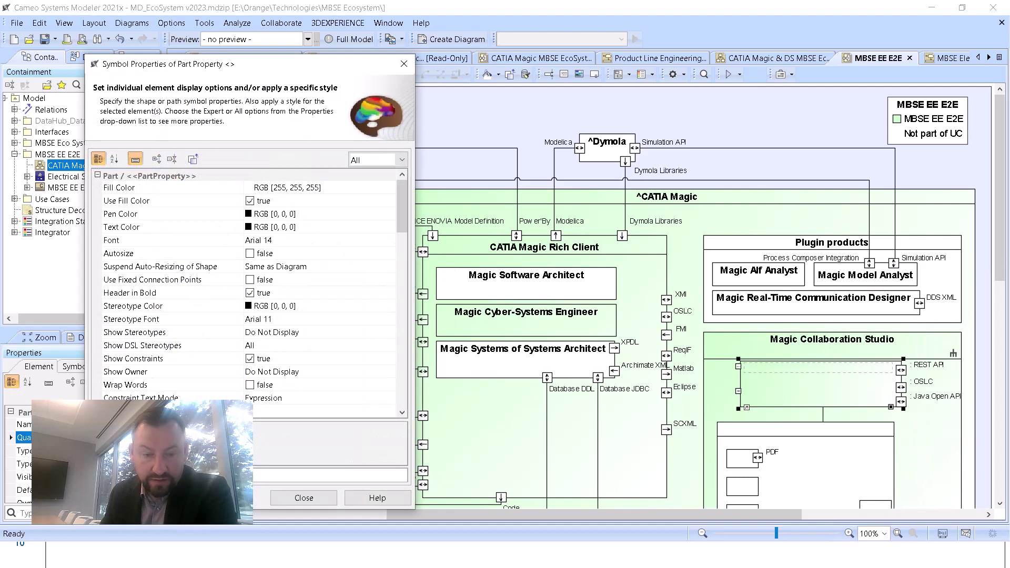
{"action": "type", "text": "show"}
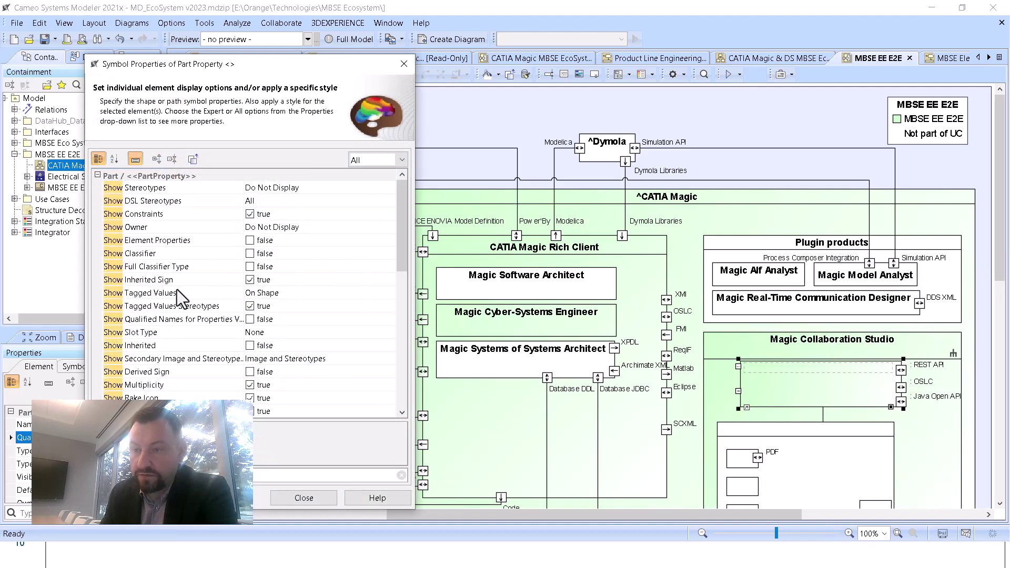
{"action": "left_click", "coordinate": [250, 254]}
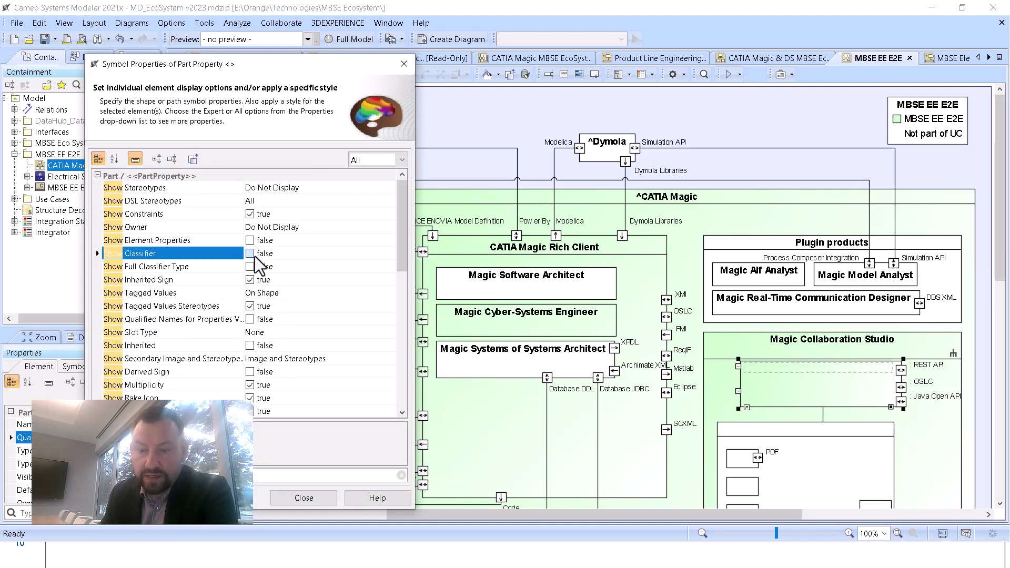
{"action": "left_click", "coordinate": [304, 497]}
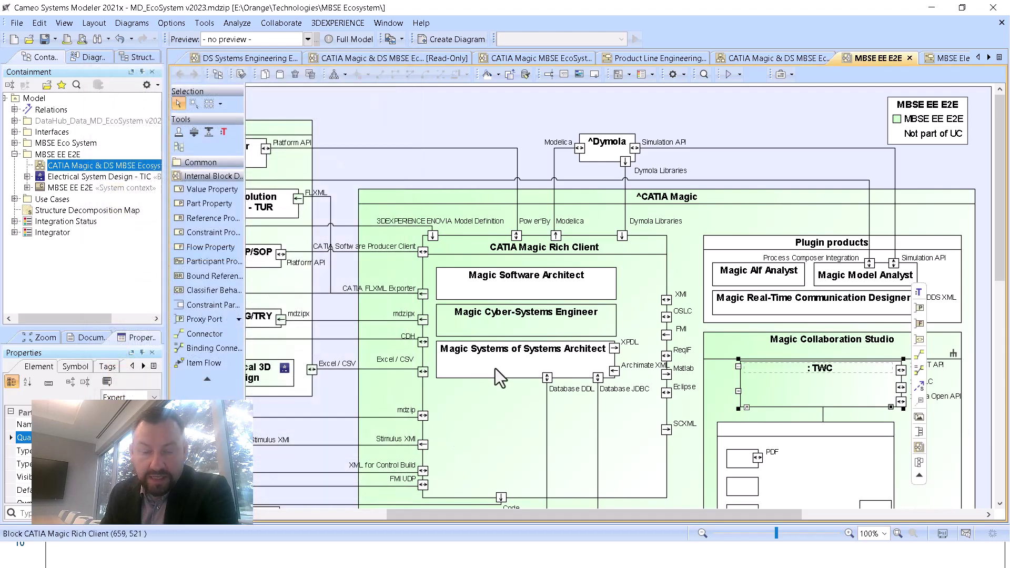
Step: Reapply the MBSE EE E2E legend filter, show the 3DEXPERIENCE side of the diagram and dismiss the filter notice
{"action": "left_click", "coordinate": [950, 122]}
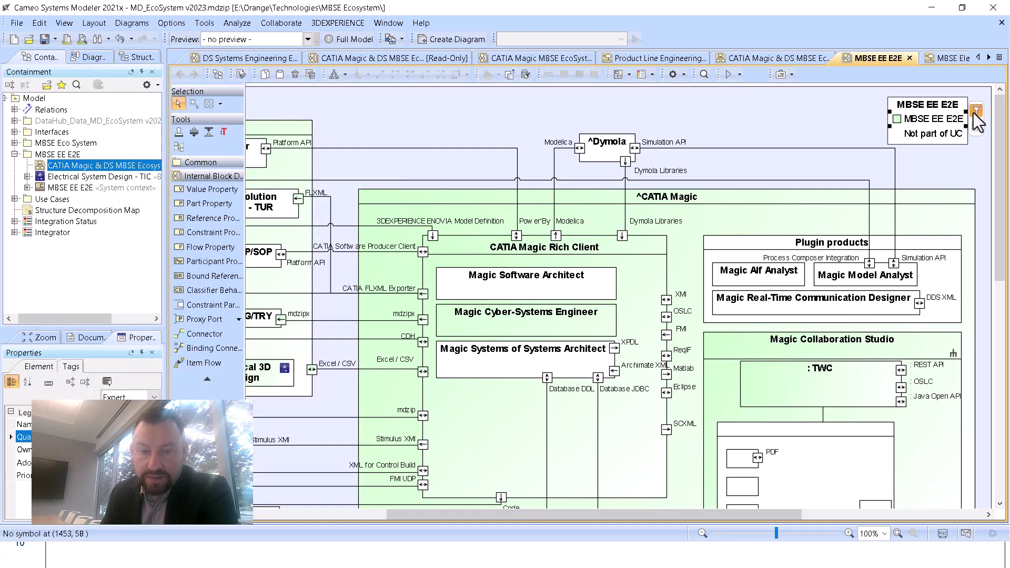
{"action": "left_click", "coordinate": [972, 113]}
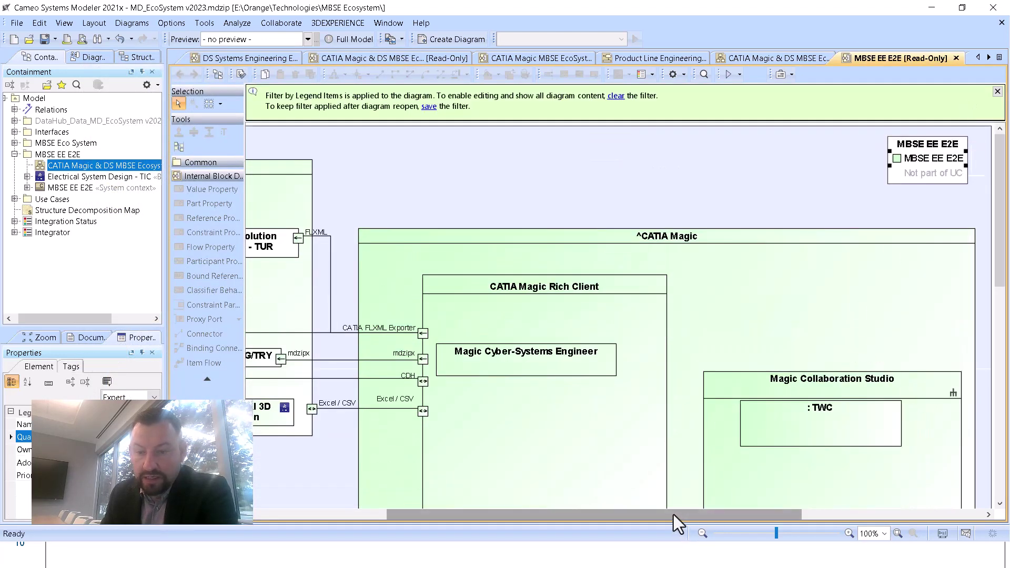
{"action": "left_click_drag", "start_coordinate": [673, 515], "coordinate": [503, 530]}
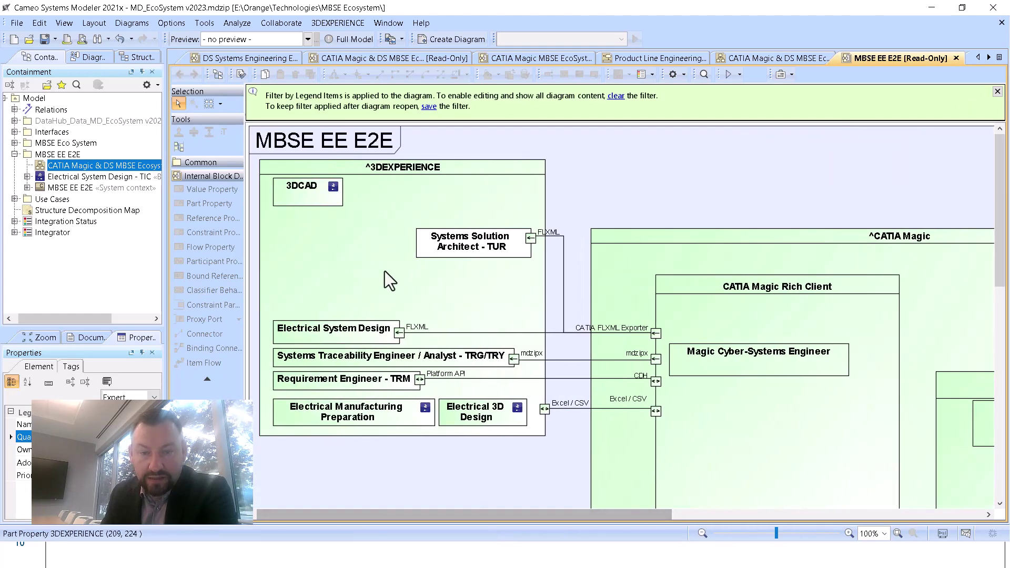
{"action": "scroll", "coordinate": [526, 221], "scroll_direction": "down", "scroll_amount": 1}
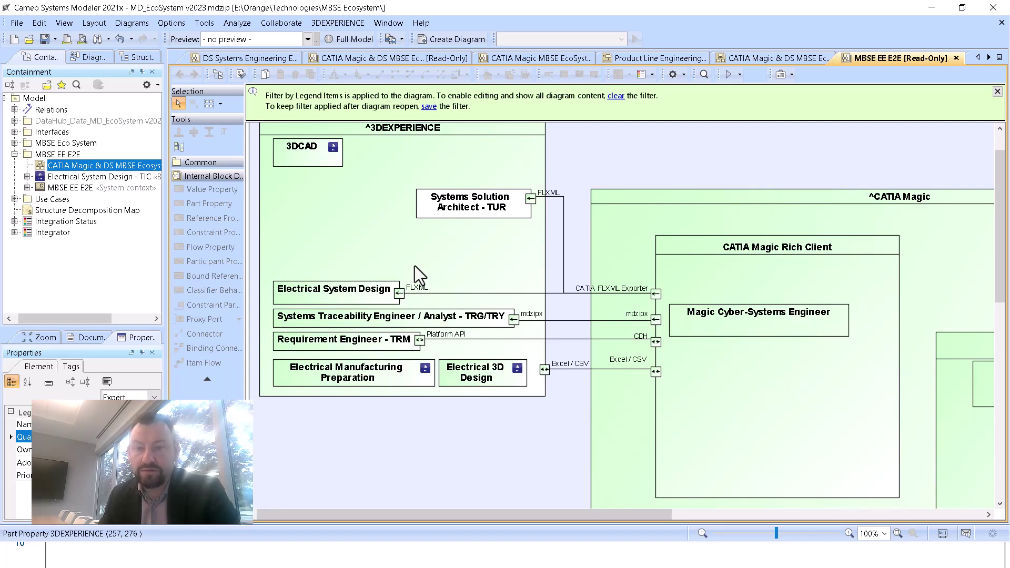
{"action": "left_click", "coordinate": [996, 91]}
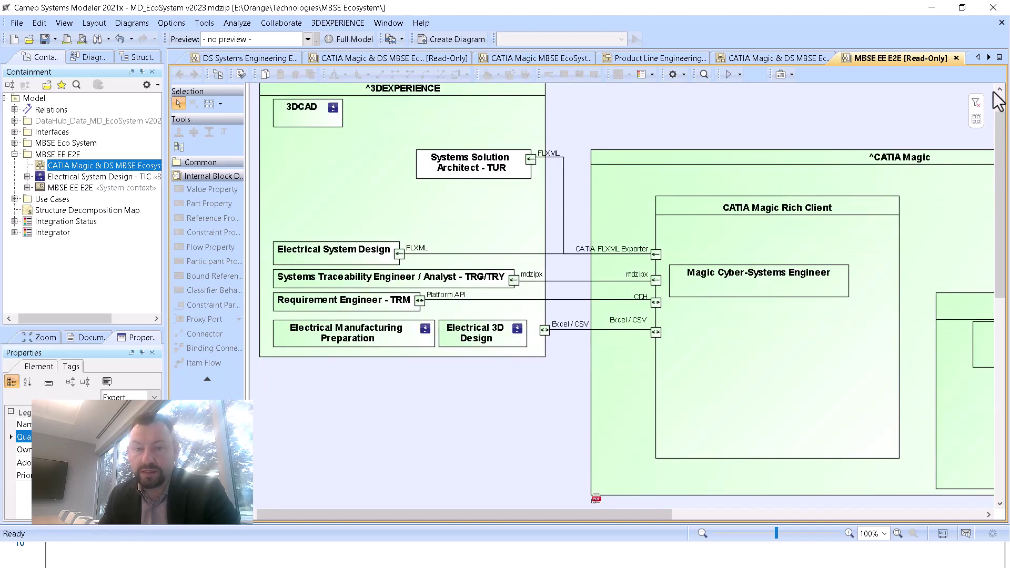
Step: Open the MBSE Electrical Wire Harness Engineering diagram and show it in full screen
{"action": "scroll", "coordinate": [984, 101], "scroll_direction": "up", "scroll_amount": 2}
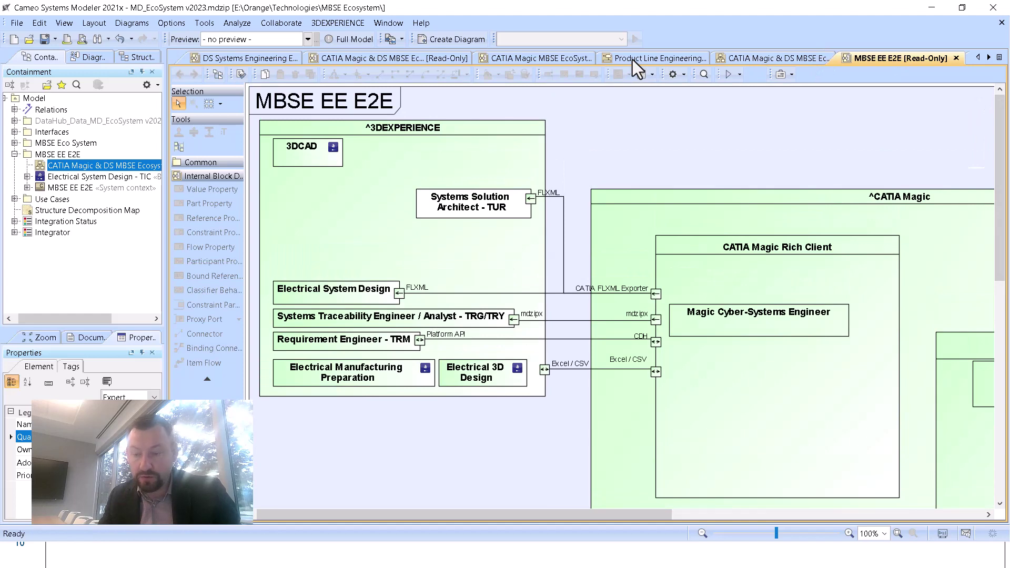
{"action": "scroll", "coordinate": [829, 56], "scroll_direction": "down", "scroll_amount": 5}
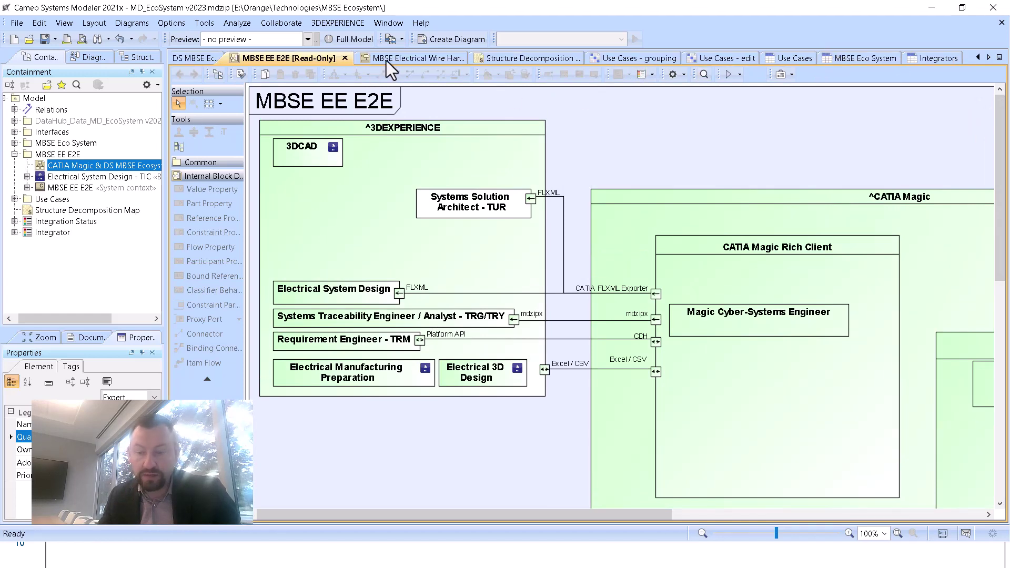
{"action": "left_click", "coordinate": [386, 61]}
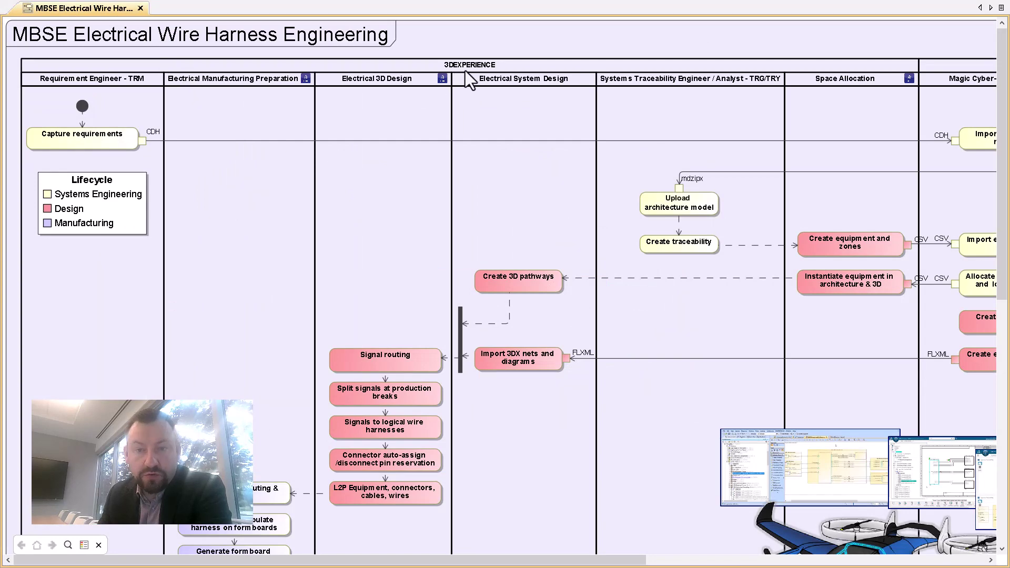
Step: Examine the wire harness workflow's swimlanes across 3DEXPERIENCE and CATIA Magic, from requirements capture to synchronization and architecture model upload
{"action": "left_click_drag", "start_coordinate": [489, 560], "coordinate": [642, 560]}
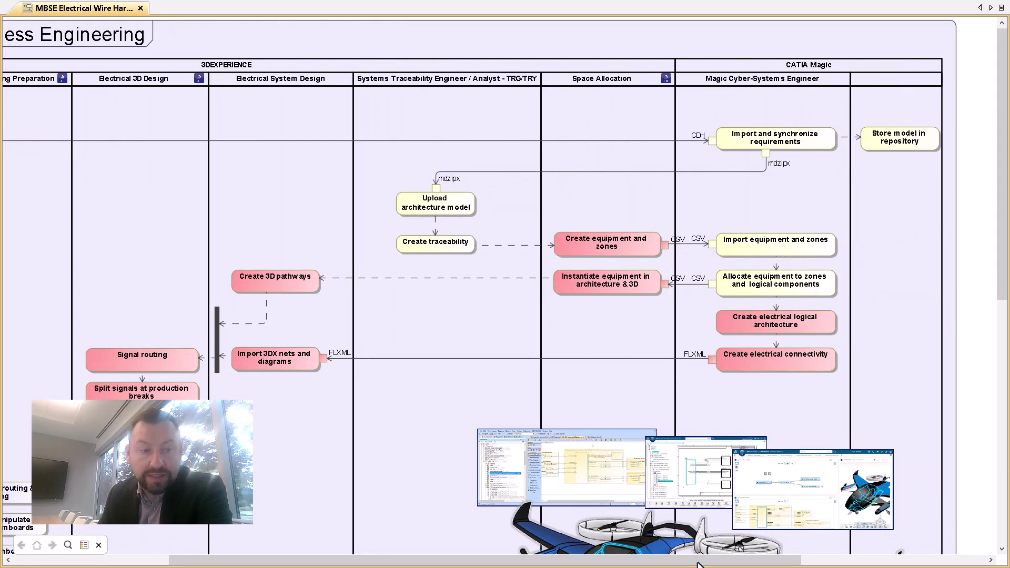
{"action": "left_click_drag", "start_coordinate": [526, 560], "coordinate": [369, 560]}
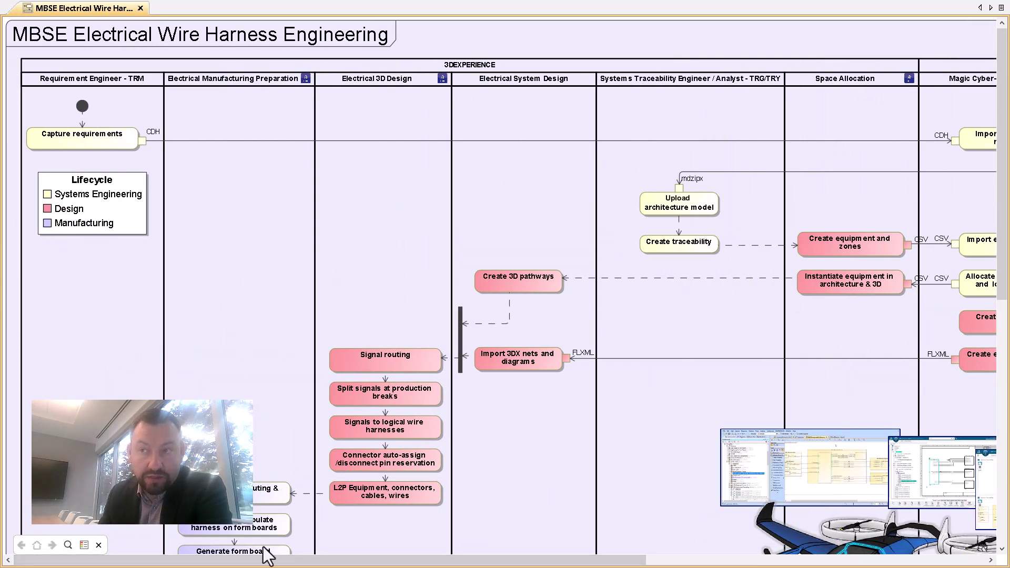
{"action": "left_click_drag", "start_coordinate": [266, 559], "coordinate": [240, 557]}
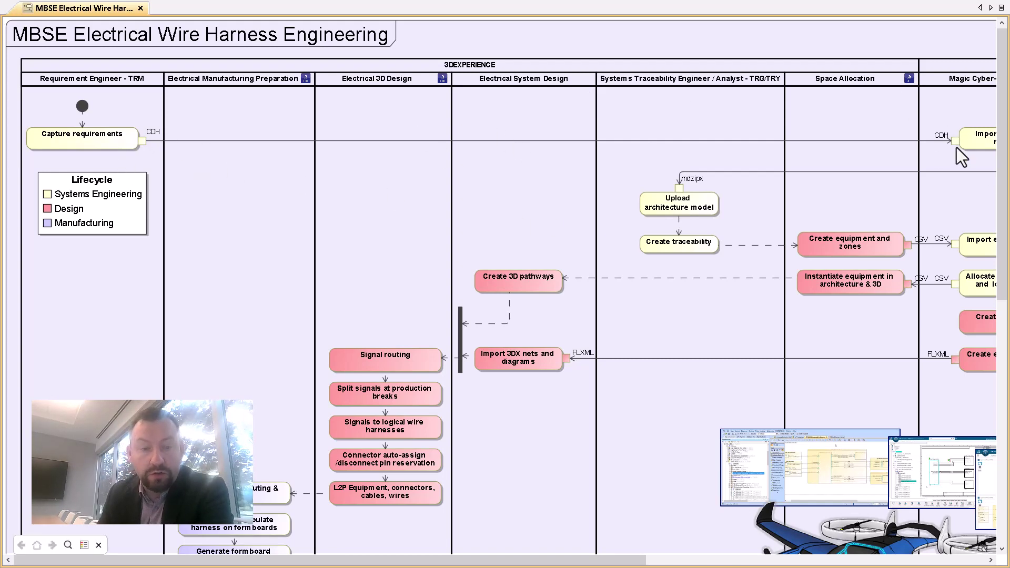
{"action": "left_click_drag", "start_coordinate": [549, 560], "coordinate": [610, 546]}
{"action": "scroll", "coordinate": [512, 336], "scroll_direction": "down", "scroll_amount": 3}
{"action": "scroll", "coordinate": [510, 358], "scroll_direction": "up", "scroll_amount": 3}
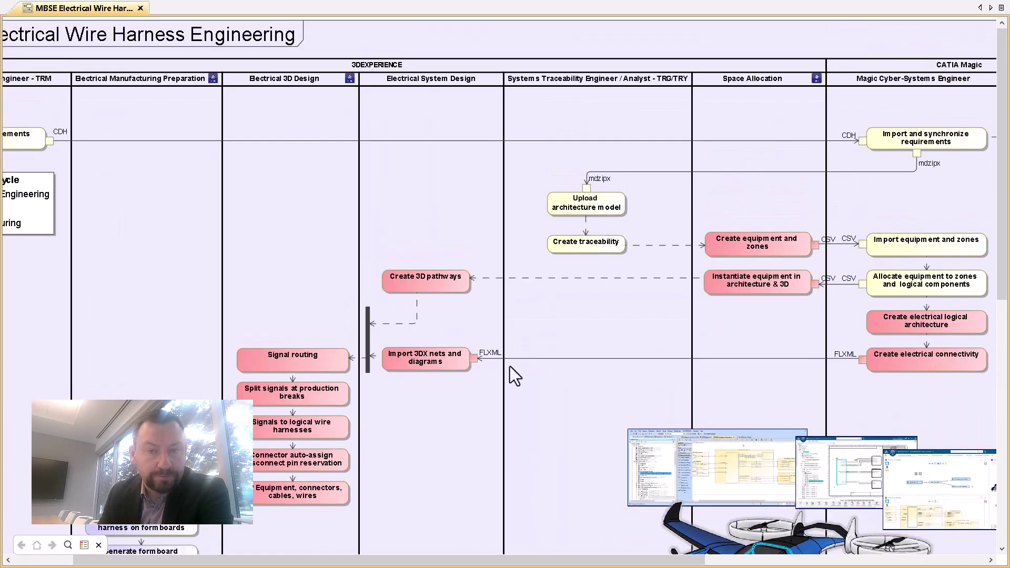
{"action": "left_click_drag", "start_coordinate": [465, 561], "coordinate": [405, 561]}
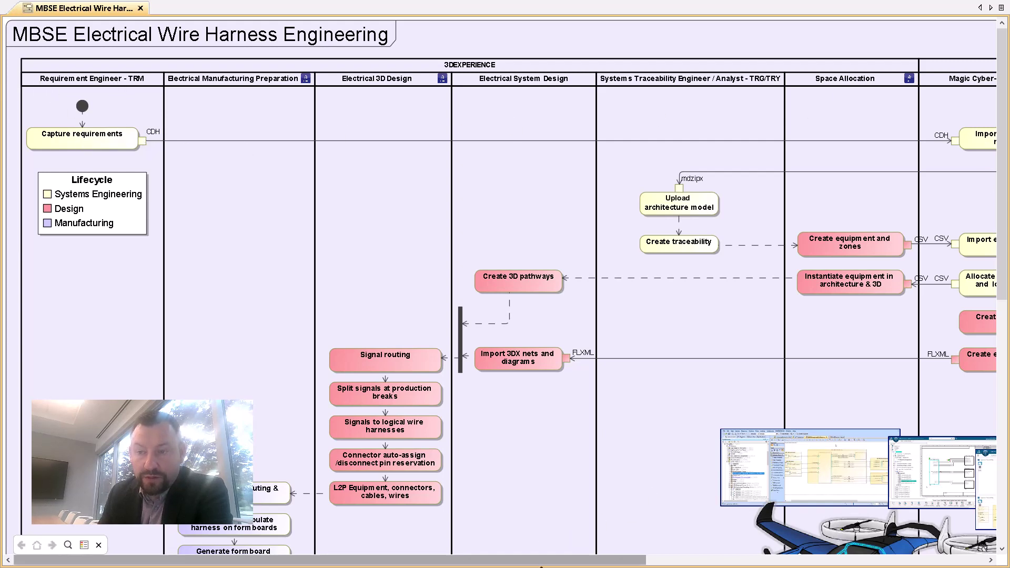
{"action": "scroll", "coordinate": [568, 559], "scroll_direction": "right", "scroll_amount": 3}
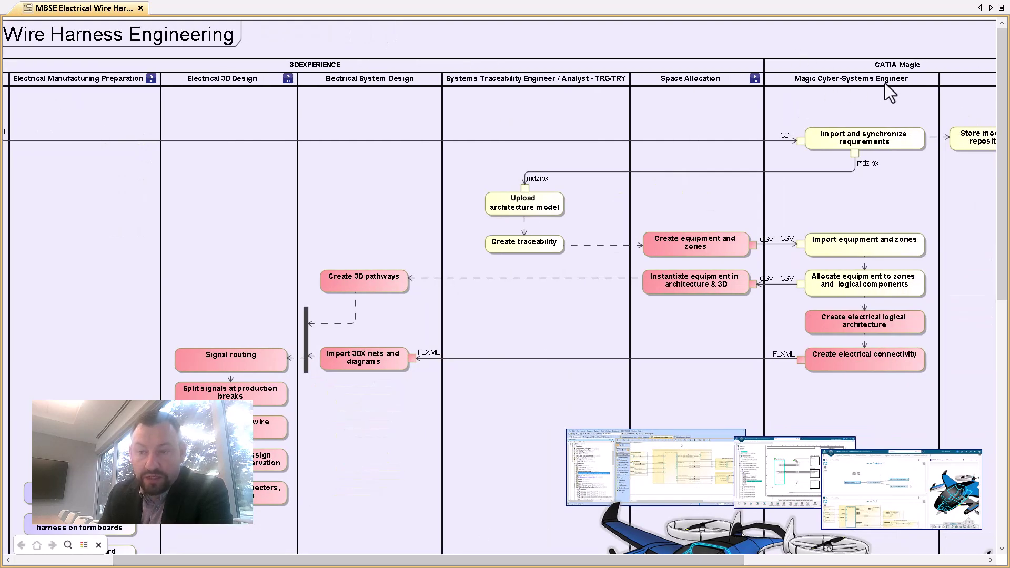
{"action": "scroll", "coordinate": [891, 83], "scroll_direction": "down", "scroll_amount": 1}
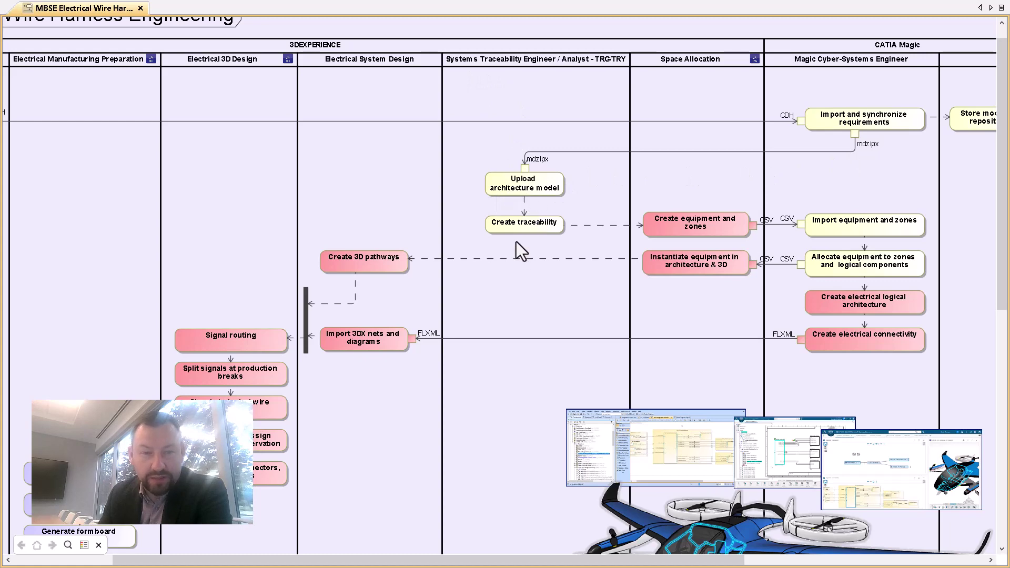
Step: Try filtering the workflow by the Systems Engineering item of the Lifecycle legend, and remove the filter again
{"action": "left_click_drag", "start_coordinate": [551, 561], "coordinate": [447, 560]}
{"action": "left_click", "coordinate": [107, 180]}
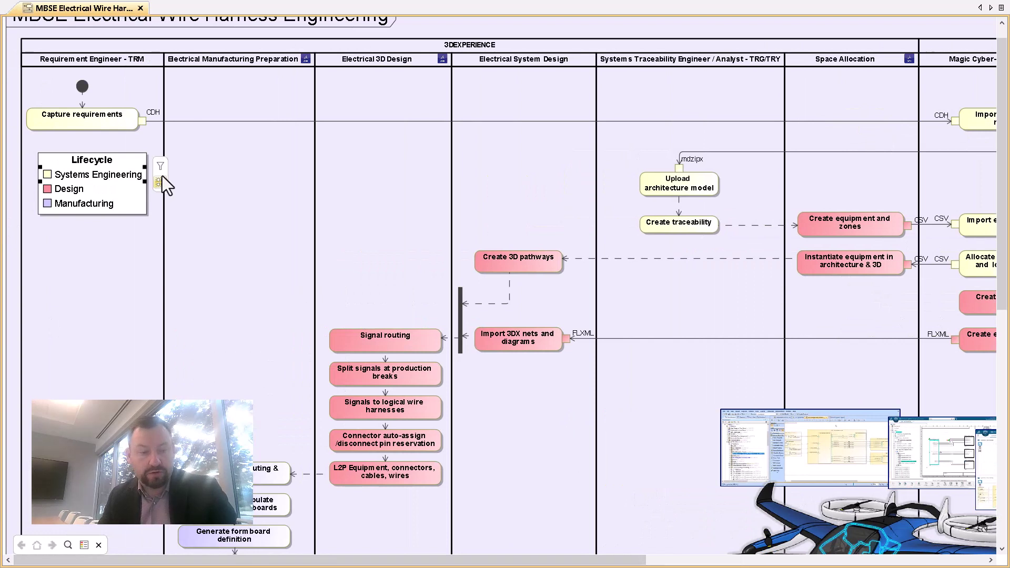
{"action": "left_click", "coordinate": [159, 166]}
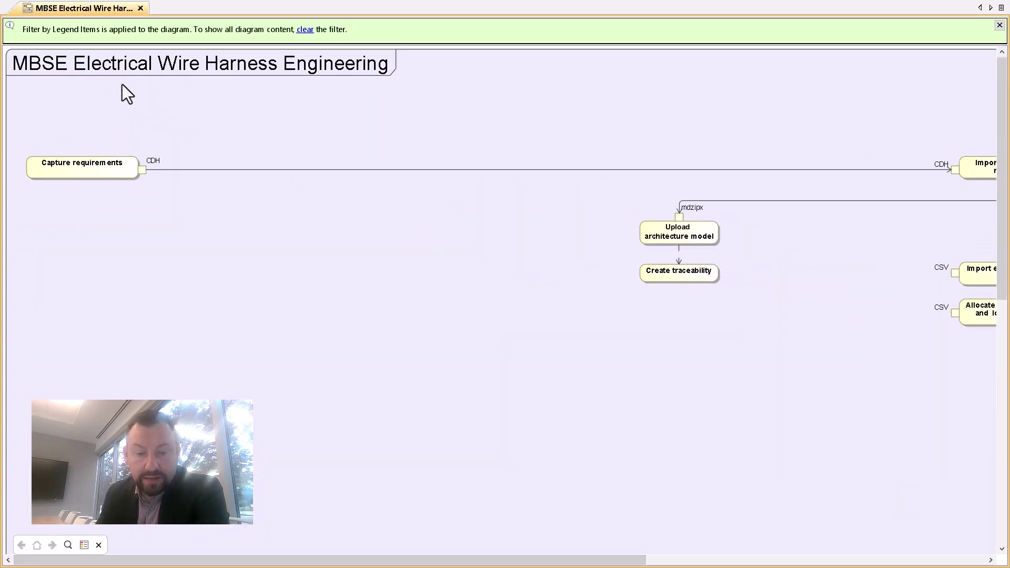
{"action": "scroll", "coordinate": [134, 308], "scroll_direction": "down", "scroll_amount": 1}
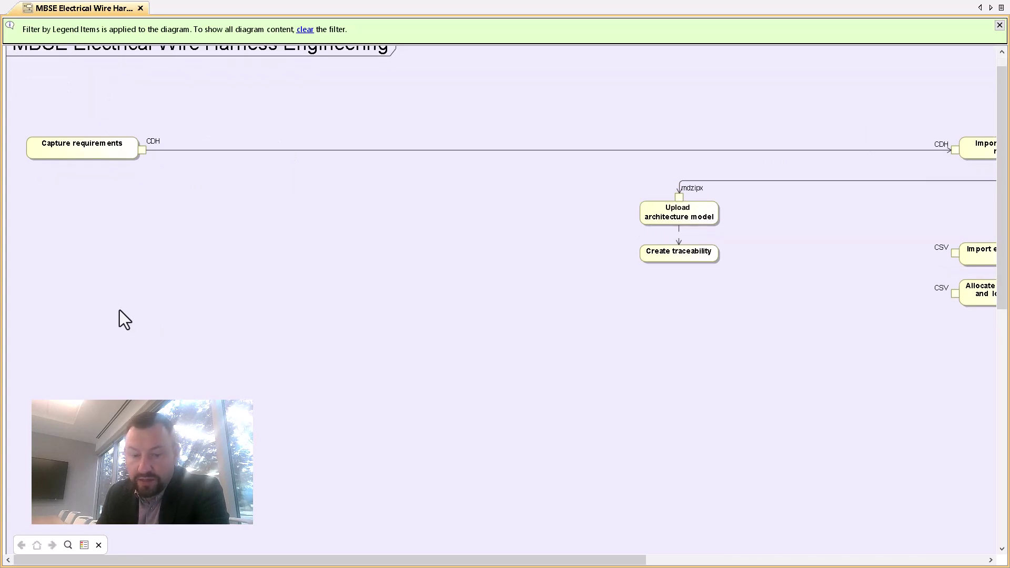
{"action": "left_click", "coordinate": [135, 260]}
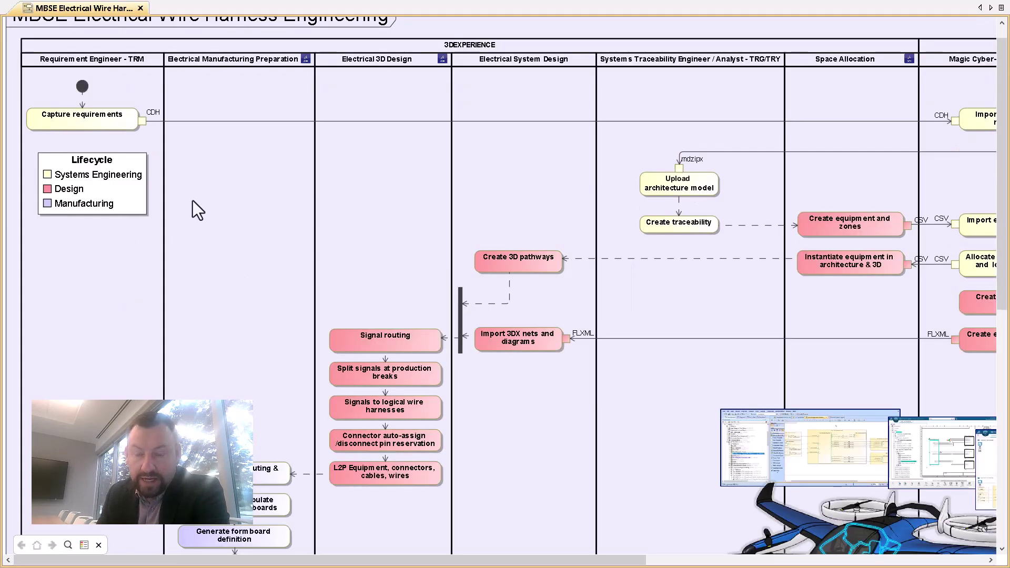
Step: Examine the CSV exchange of equipment and zones between Space Allocation and Magic Cyber-Systems Engineer, and the electrical logical architecture and connectivity activities
{"action": "left_click_drag", "start_coordinate": [389, 559], "coordinate": [550, 561]}
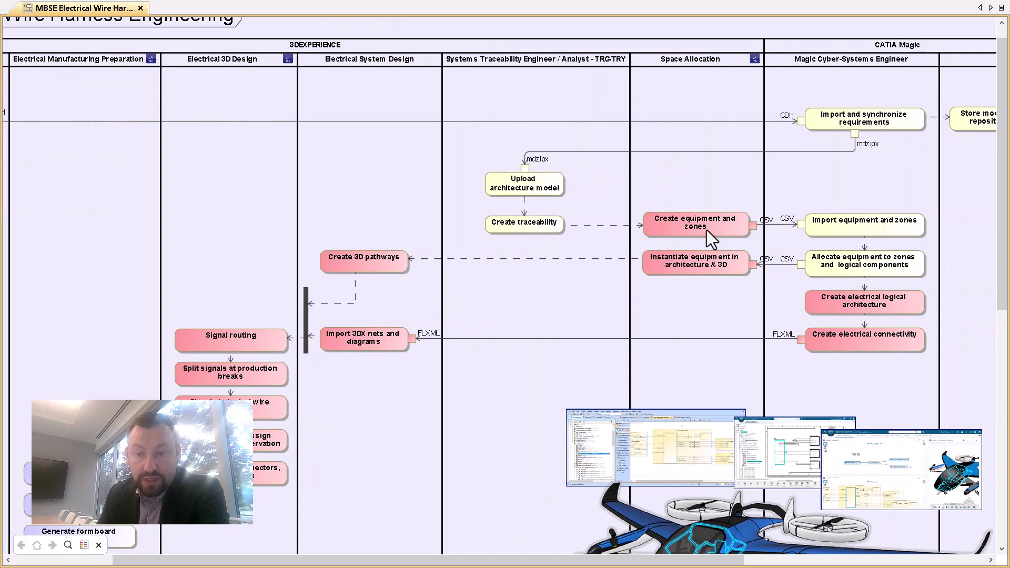
{"action": "scroll", "coordinate": [689, 87], "scroll_direction": "up", "scroll_amount": 1}
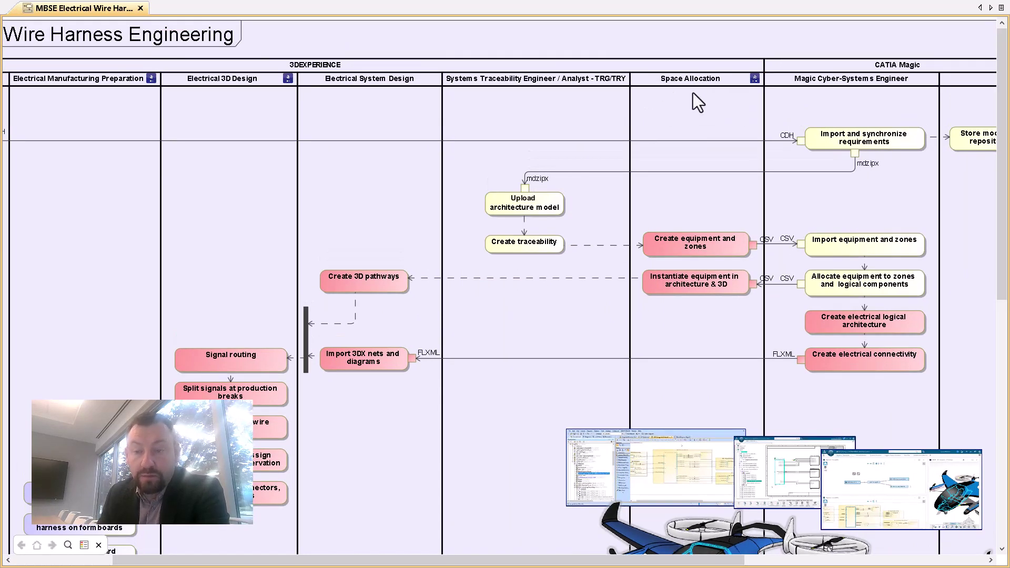
{"action": "scroll", "coordinate": [742, 181], "scroll_direction": "down", "scroll_amount": 1}
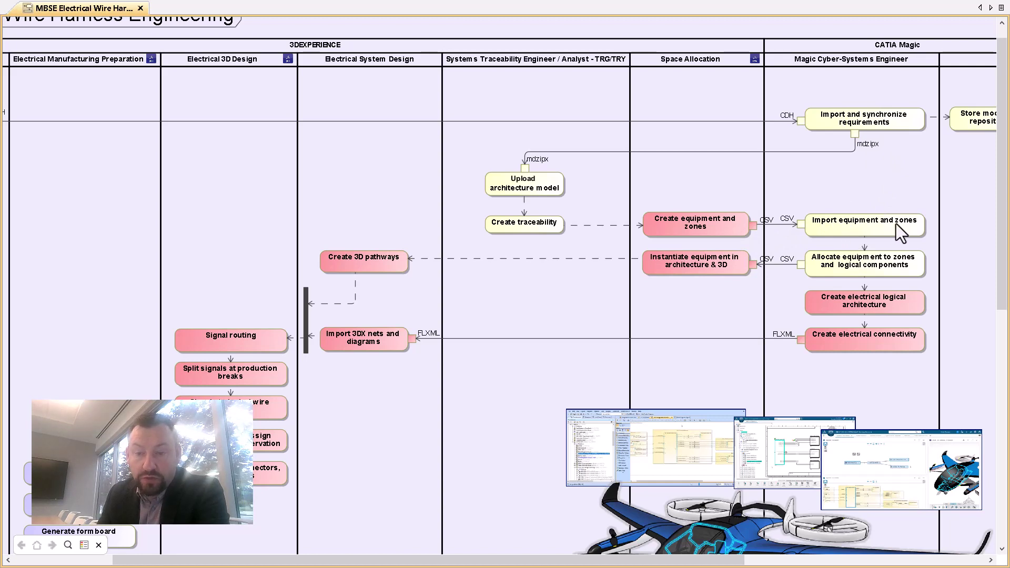
{"action": "scroll", "coordinate": [895, 223], "scroll_direction": "down", "scroll_amount": 1}
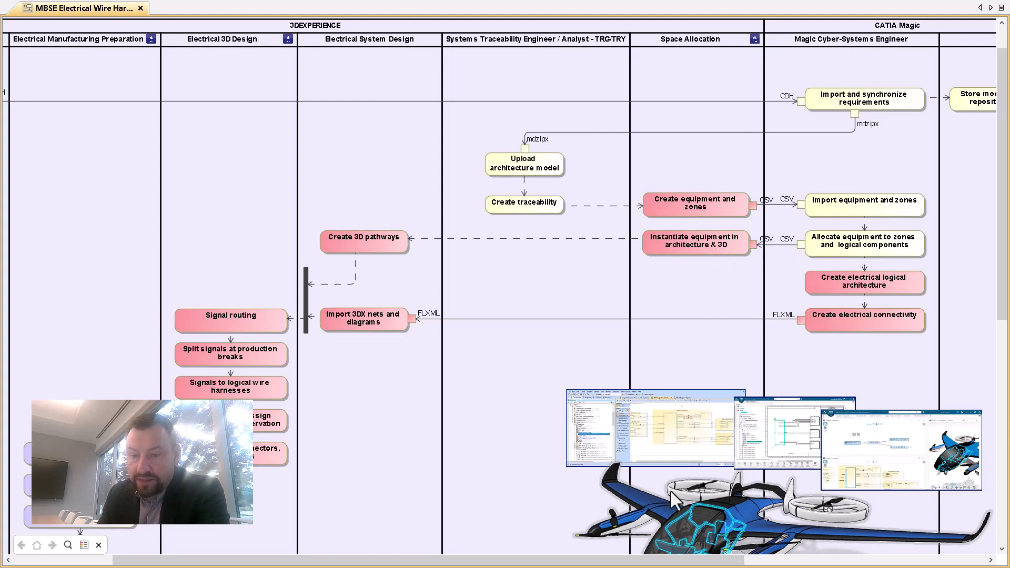
{"action": "left_click_drag", "start_coordinate": [688, 560], "coordinate": [742, 560]}
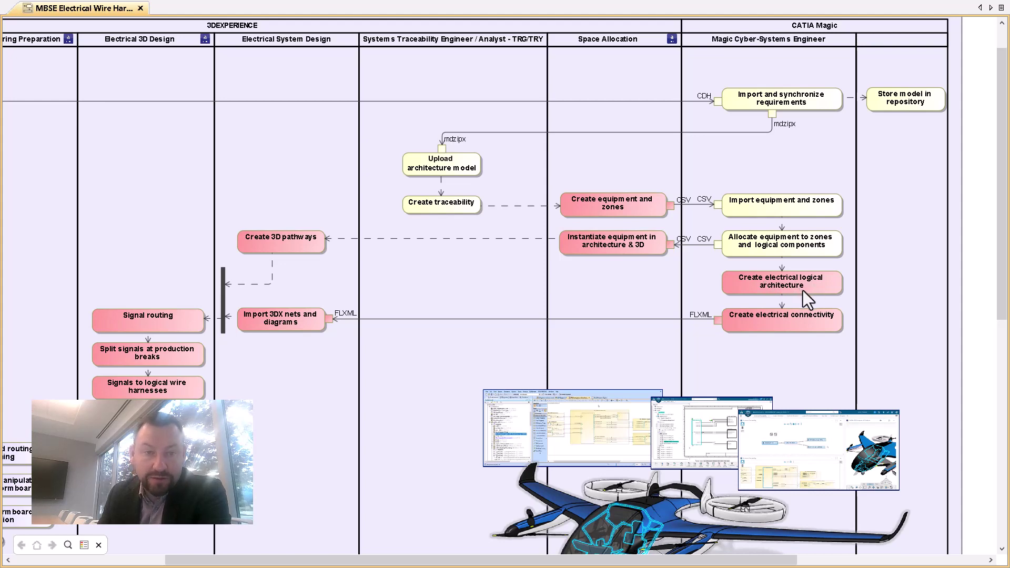
{"action": "scroll", "coordinate": [803, 290], "scroll_direction": "down", "scroll_amount": 1}
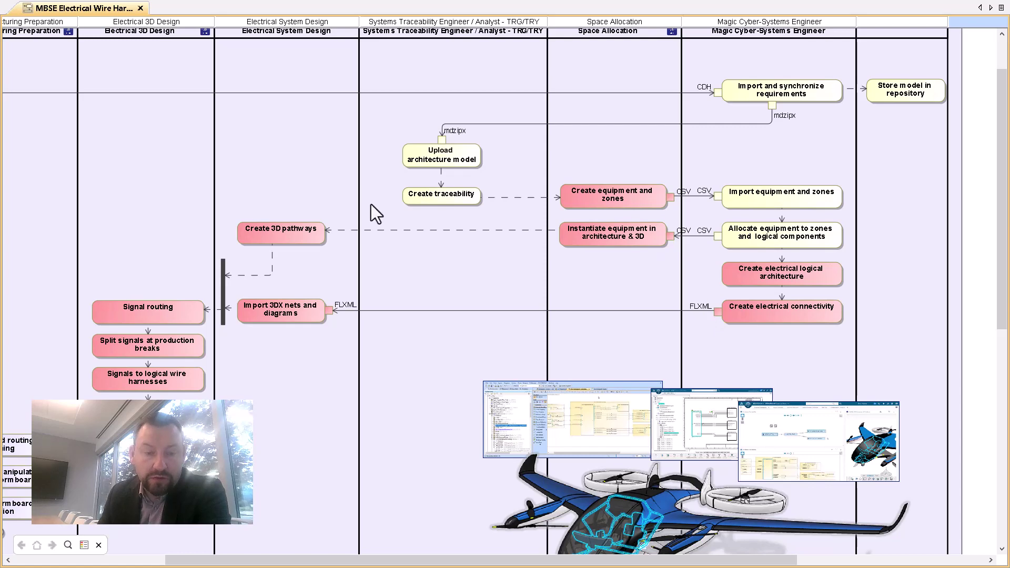
{"action": "scroll", "coordinate": [252, 89], "scroll_direction": "up", "scroll_amount": 3}
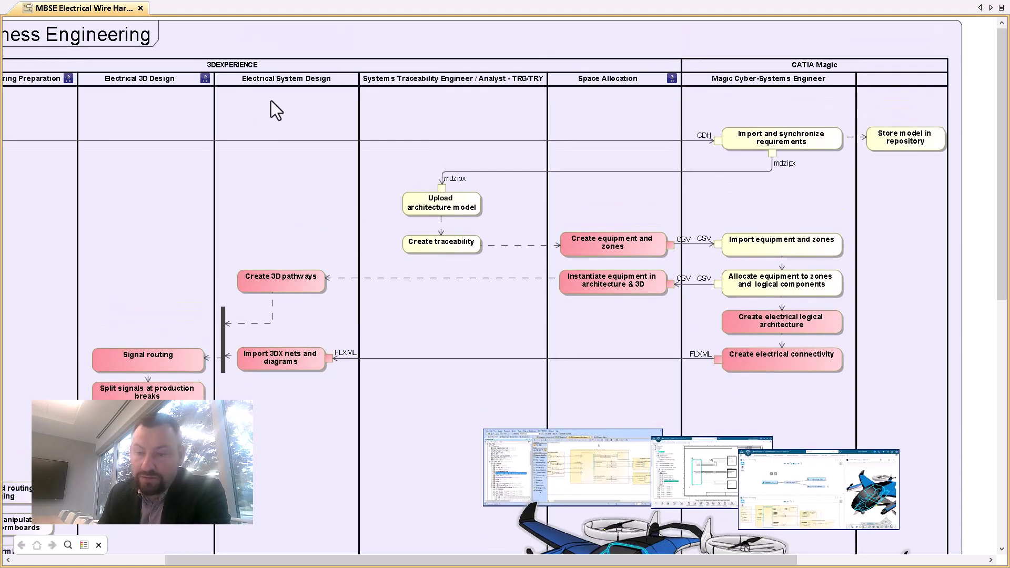
{"action": "scroll", "coordinate": [299, 174], "scroll_direction": "down", "scroll_amount": 2}
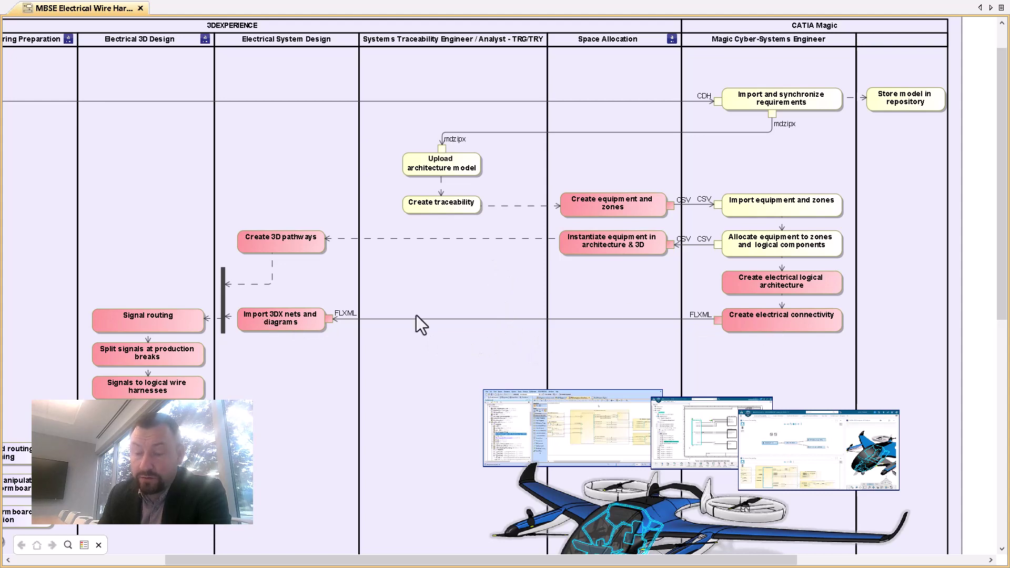
Step: Examine the Electrical System Design and Electrical 3D Design activities, from 3D pathways and FLXML import through signal routing to wire harnesses
{"action": "left_click_drag", "start_coordinate": [329, 562], "coordinate": [242, 561]}
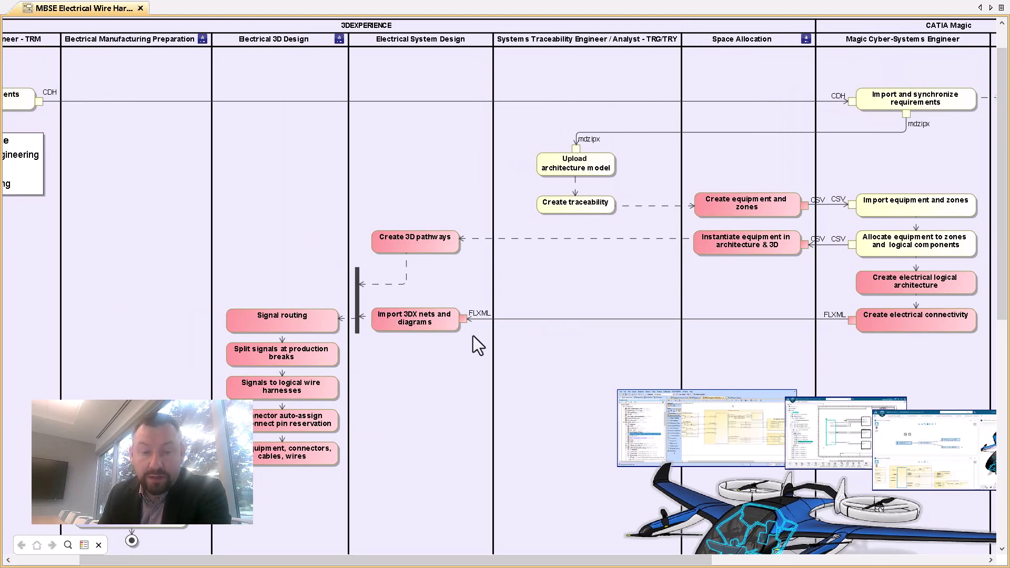
{"action": "scroll", "coordinate": [430, 247], "scroll_direction": "up", "scroll_amount": 2}
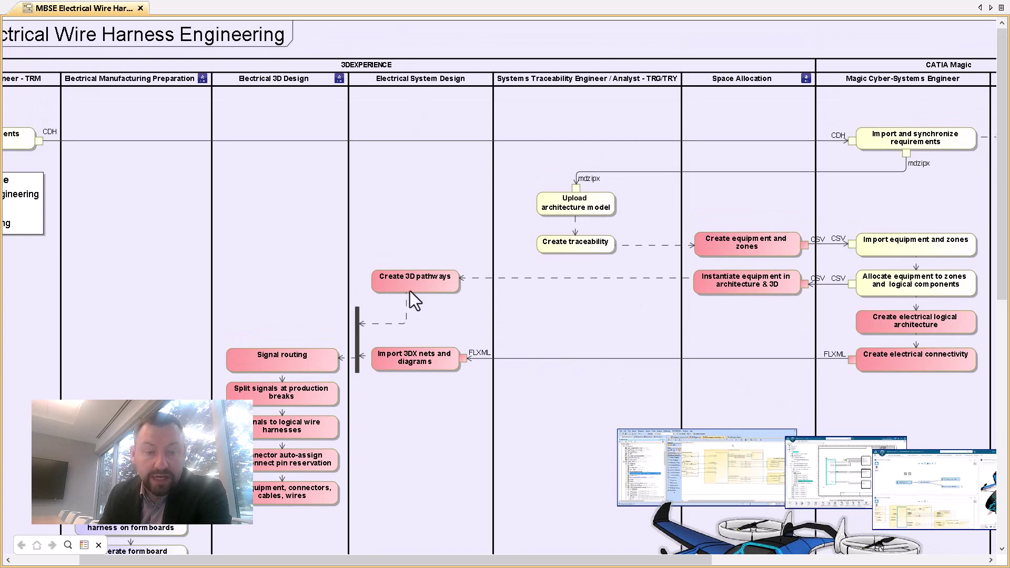
{"action": "scroll", "coordinate": [433, 276], "scroll_direction": "down", "scroll_amount": 1}
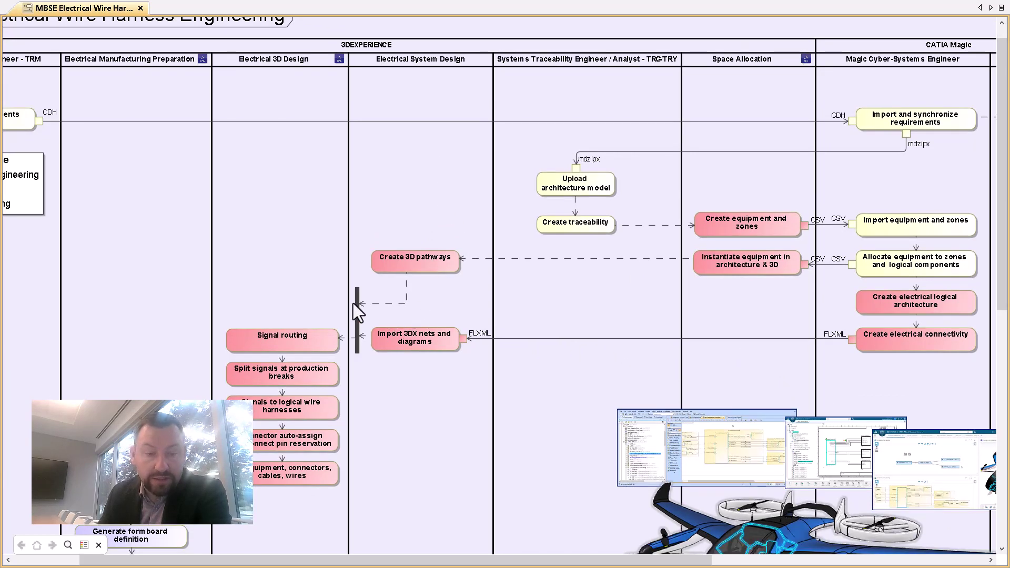
{"action": "scroll", "coordinate": [269, 121], "scroll_direction": "up", "scroll_amount": 1}
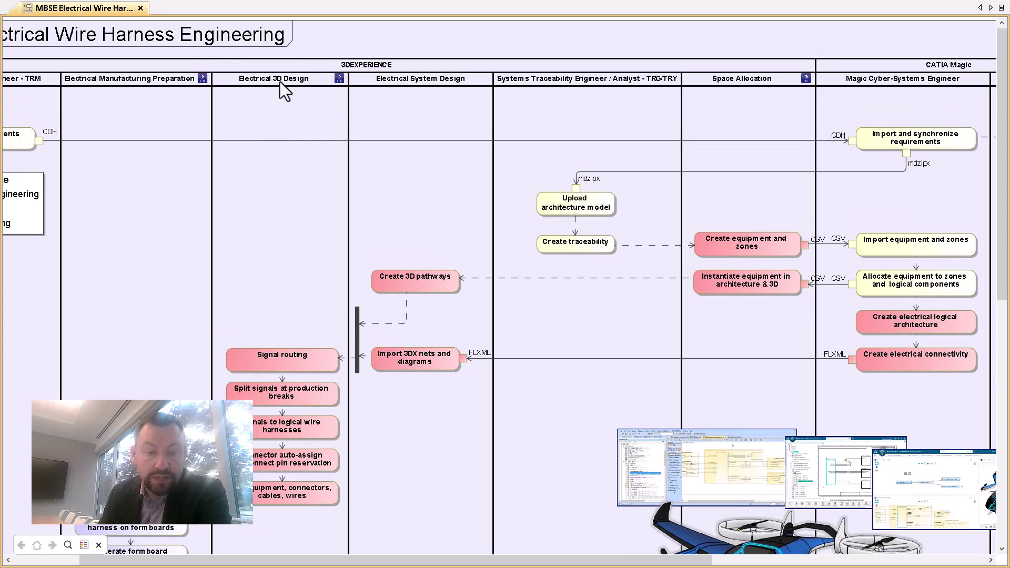
{"action": "scroll", "coordinate": [282, 95], "scroll_direction": "down", "scroll_amount": 2}
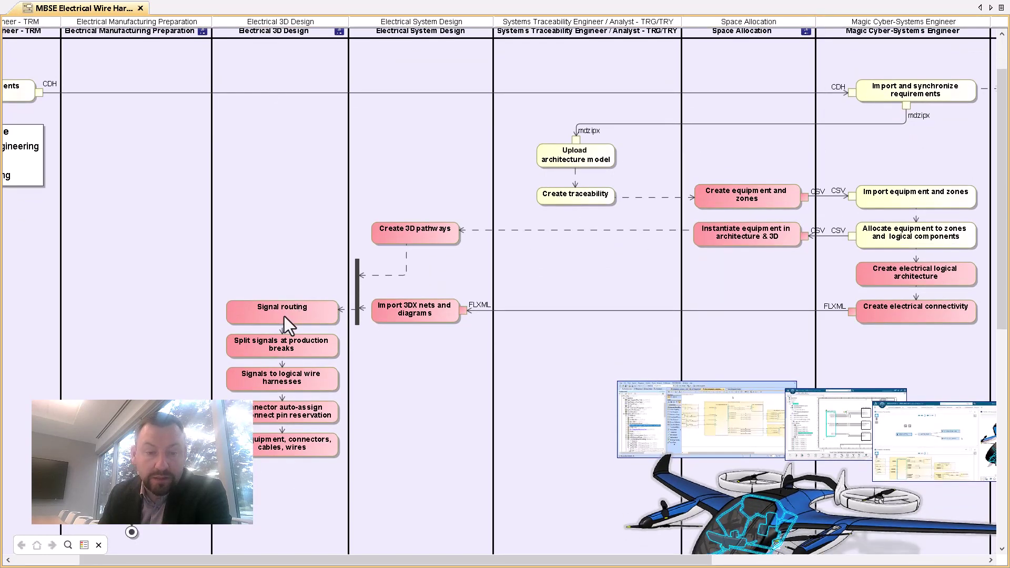
{"action": "scroll", "coordinate": [283, 302], "scroll_direction": "down", "scroll_amount": 1}
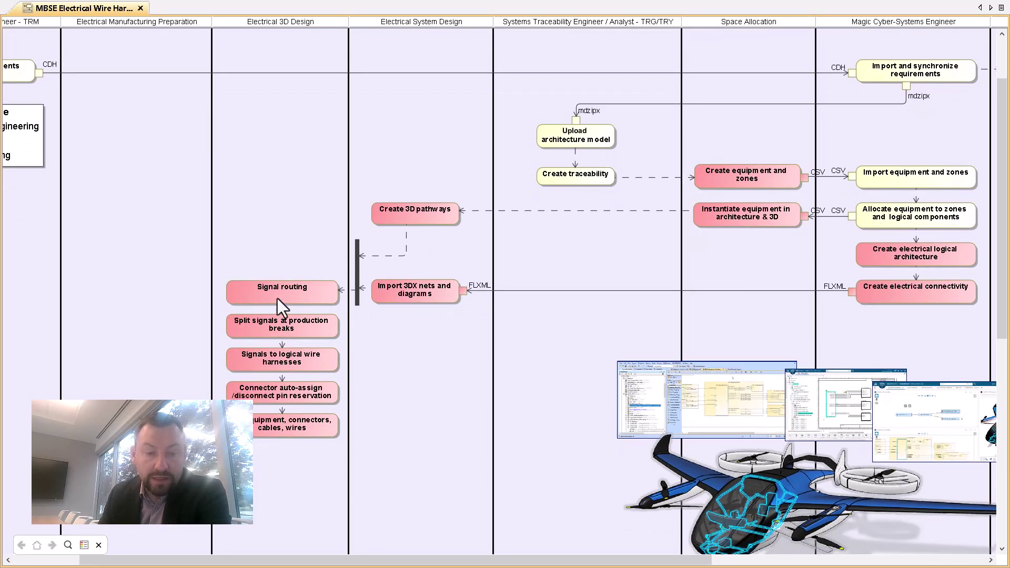
{"action": "scroll", "coordinate": [301, 308], "scroll_direction": "down", "scroll_amount": 1}
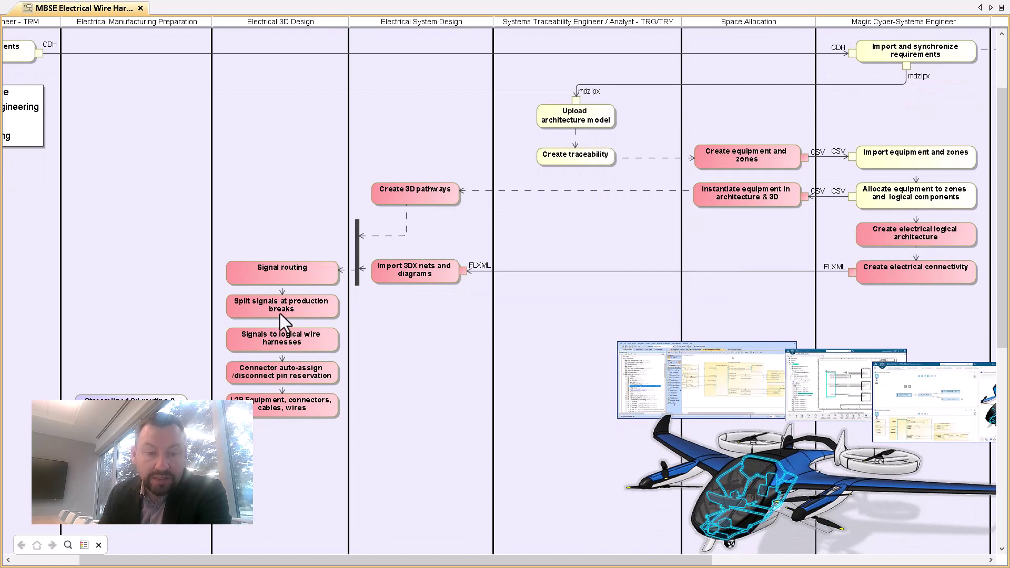
{"action": "scroll", "coordinate": [295, 317], "scroll_direction": "down", "scroll_amount": 1}
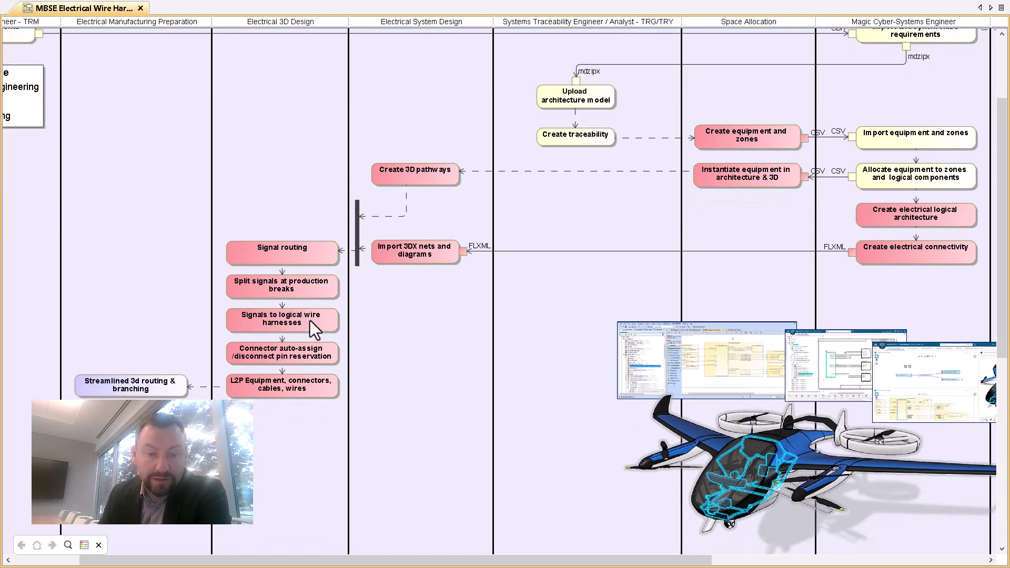
{"action": "scroll", "coordinate": [310, 320], "scroll_direction": "down", "scroll_amount": 1}
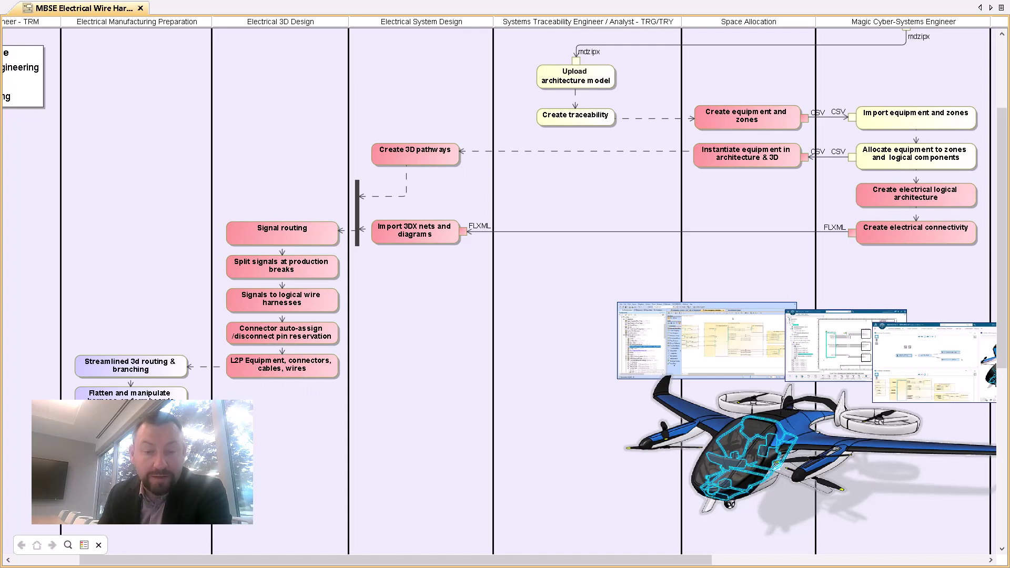
Step: Review the Electrical Manufacturing Preparation activities at the end of the workflow alongside the Lifecycle legend
{"action": "left_click_drag", "start_coordinate": [257, 560], "coordinate": [192, 560]}
{"action": "scroll", "coordinate": [210, 186], "scroll_direction": "up", "scroll_amount": 7}
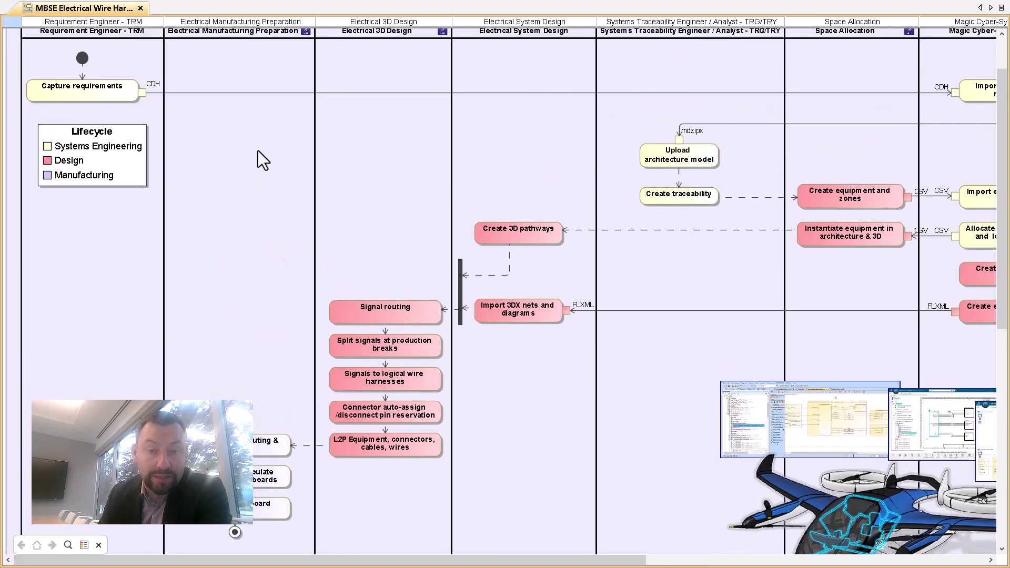
{"action": "scroll", "coordinate": [238, 112], "scroll_direction": "down", "scroll_amount": 3}
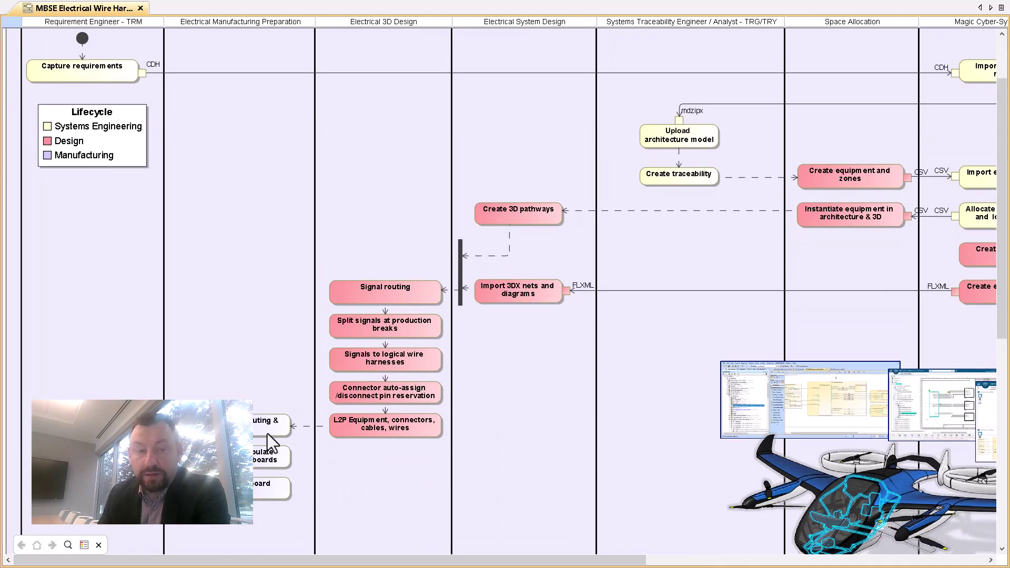
{"action": "scroll", "coordinate": [264, 387], "scroll_direction": "down", "scroll_amount": 1}
{"action": "scroll", "coordinate": [264, 387], "scroll_direction": "up", "scroll_amount": 3}
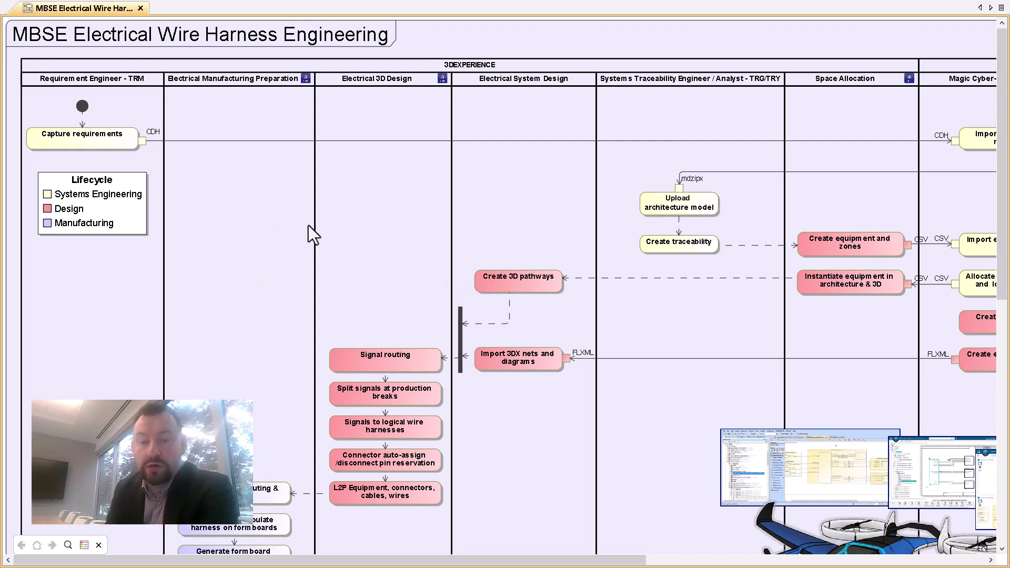
{"action": "scroll", "coordinate": [308, 225], "scroll_direction": "down", "scroll_amount": 2}
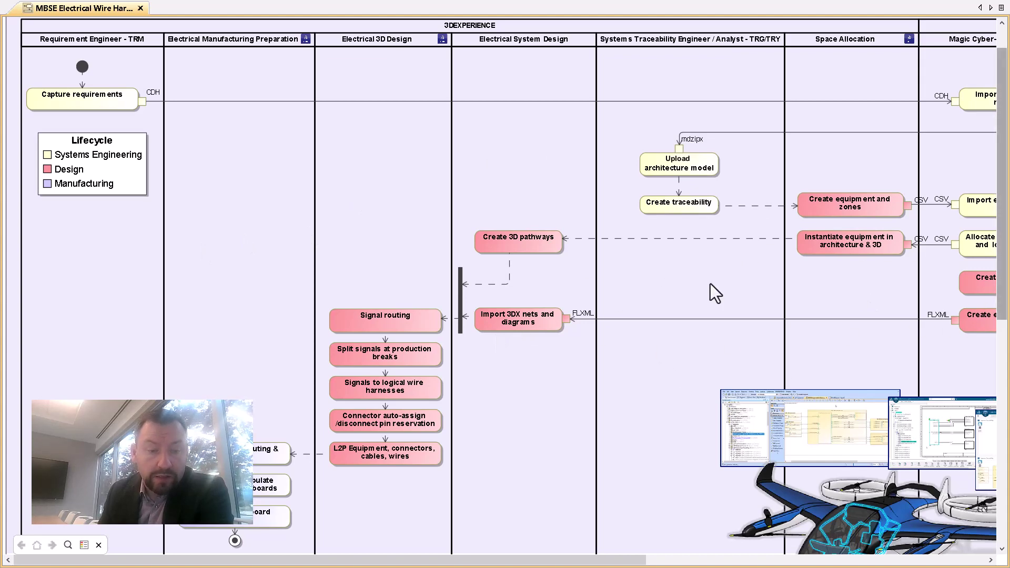
Step: Review the workflow down to the streamlined 3D routing, harness flattening and formboard definition activities in Electrical Manufacturing Preparation
{"action": "scroll", "coordinate": [247, 321], "scroll_direction": "down", "scroll_amount": 3}
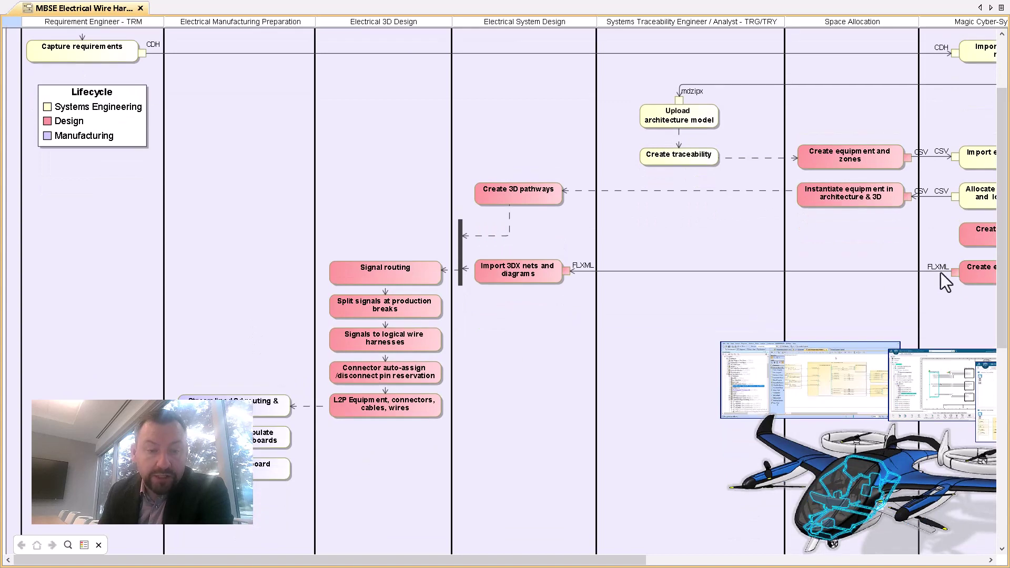
{"action": "scroll", "coordinate": [158, 355], "scroll_direction": "down", "scroll_amount": 2}
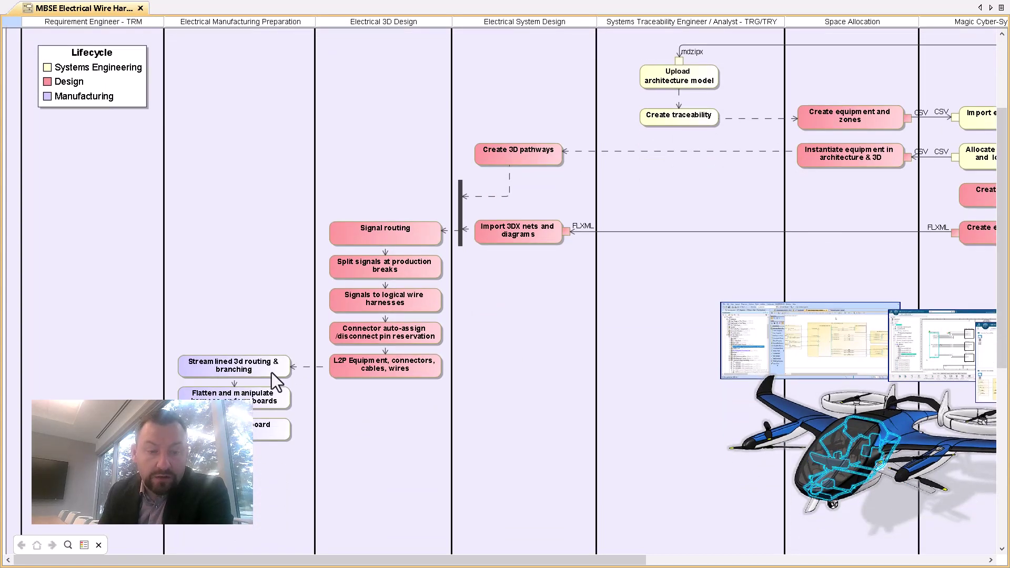
{"action": "scroll", "coordinate": [239, 379], "scroll_direction": "down", "scroll_amount": 2}
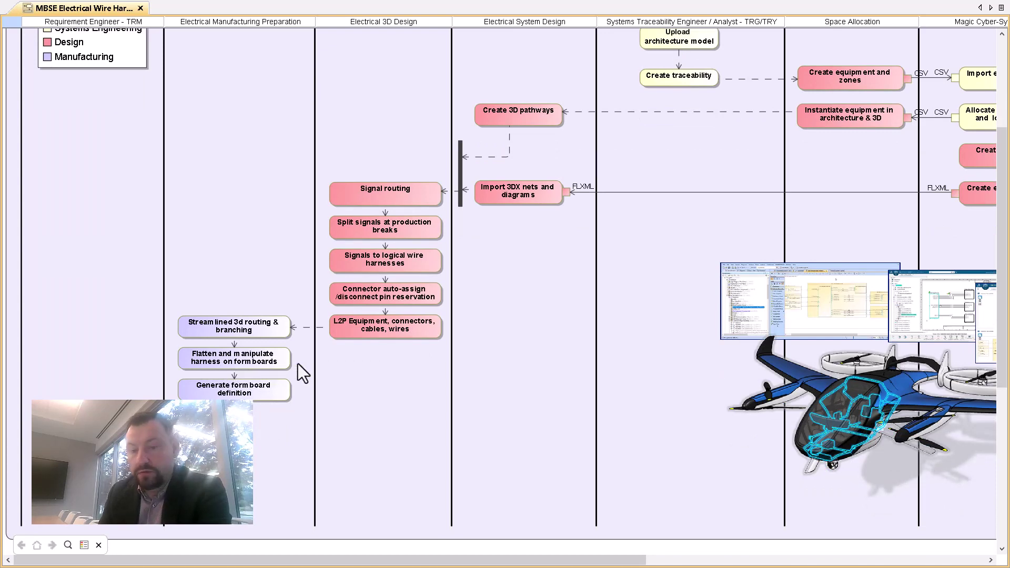
{"action": "scroll", "coordinate": [214, 396], "scroll_direction": "down", "scroll_amount": 1}
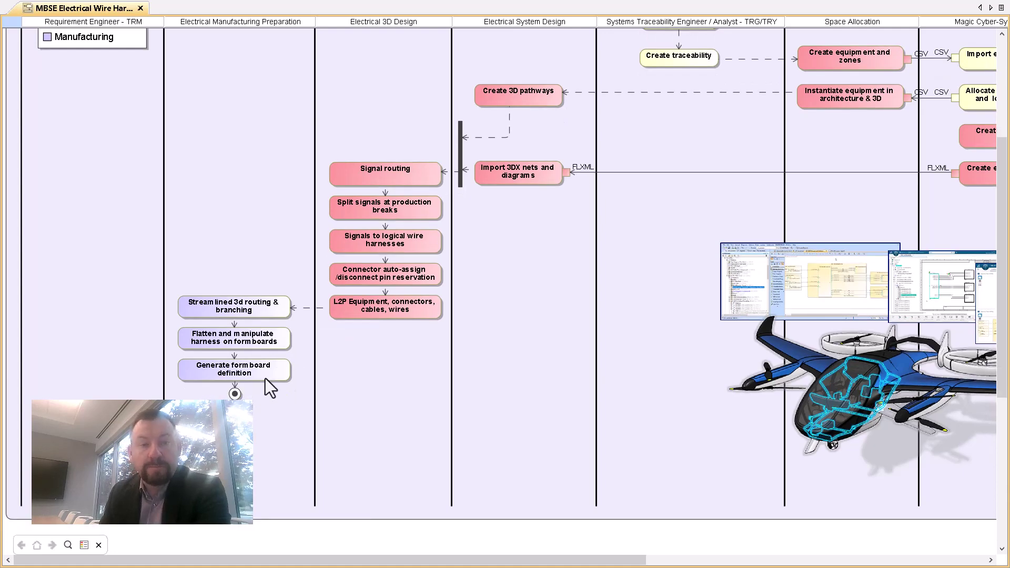
{"action": "scroll", "coordinate": [266, 259], "scroll_direction": "up", "scroll_amount": 9}
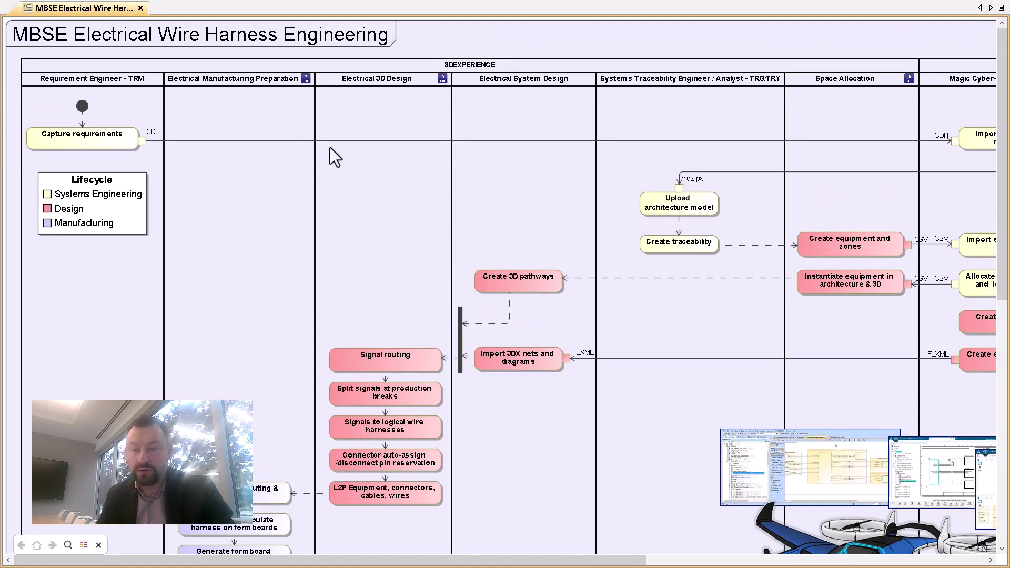
Step: Inspect the Electrical System Design and MBSE EE E2E system context elements in the model tree, and return to the wire harness workflow diagram
{"action": "left_click", "coordinate": [93, 201]}
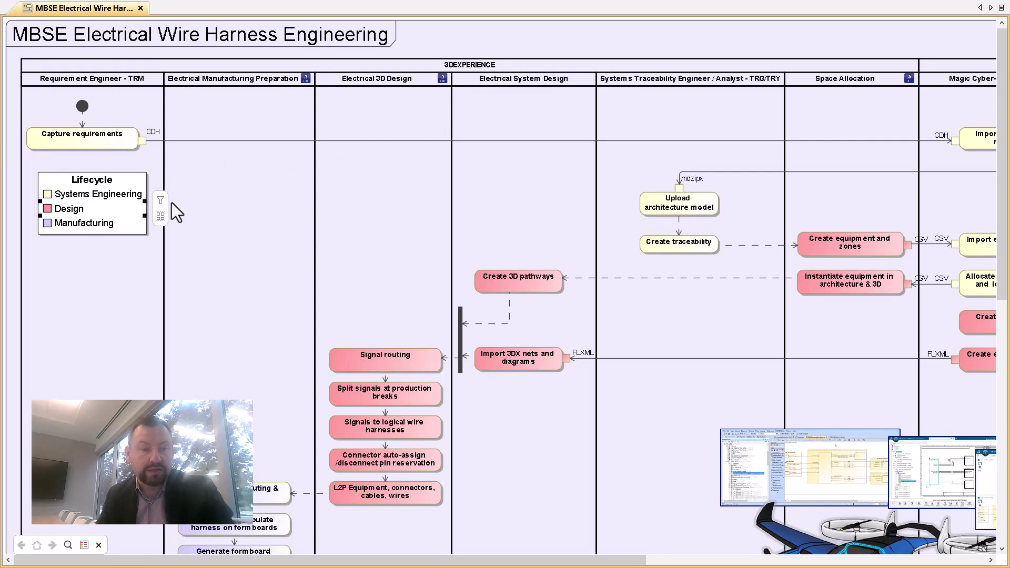
{"action": "left_click", "coordinate": [159, 200]}
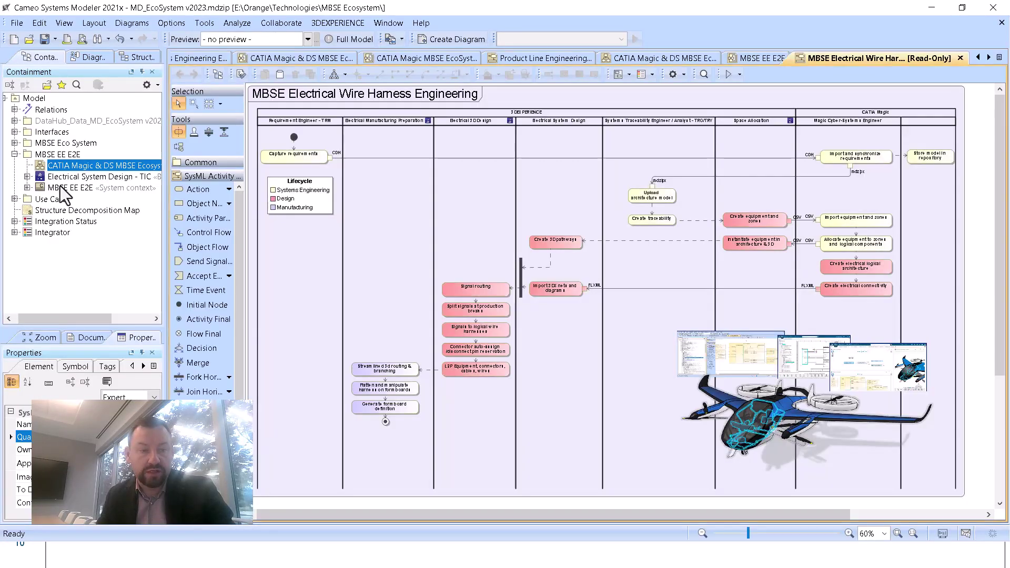
{"action": "double_click", "coordinate": [59, 187]}
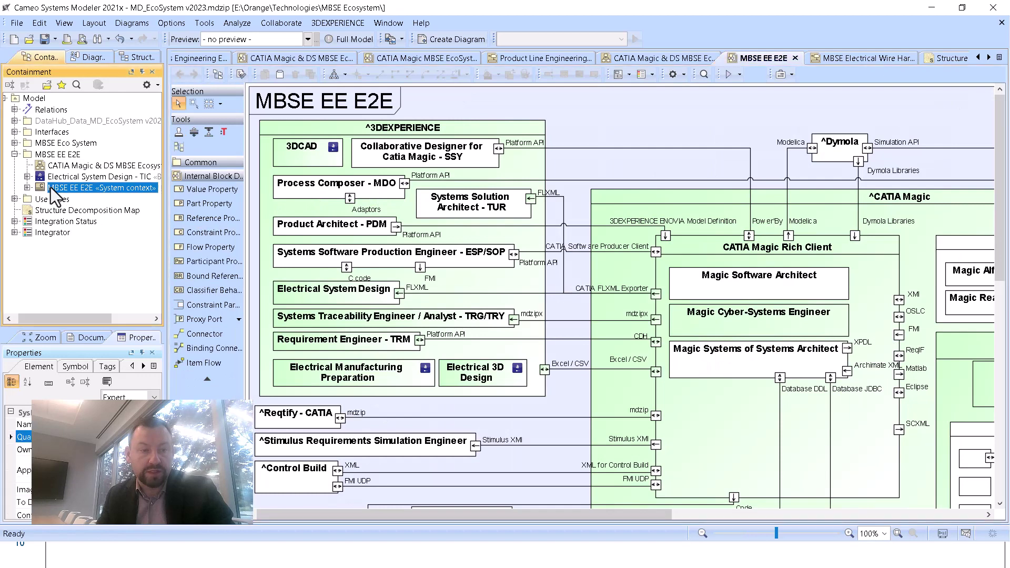
{"action": "left_click", "coordinate": [28, 177]}
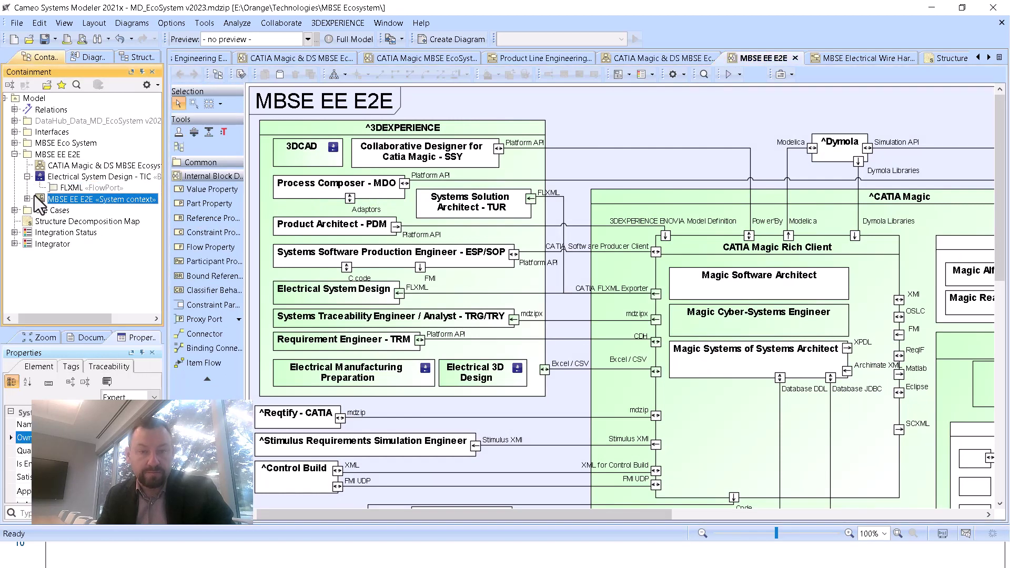
{"action": "left_click", "coordinate": [27, 199]}
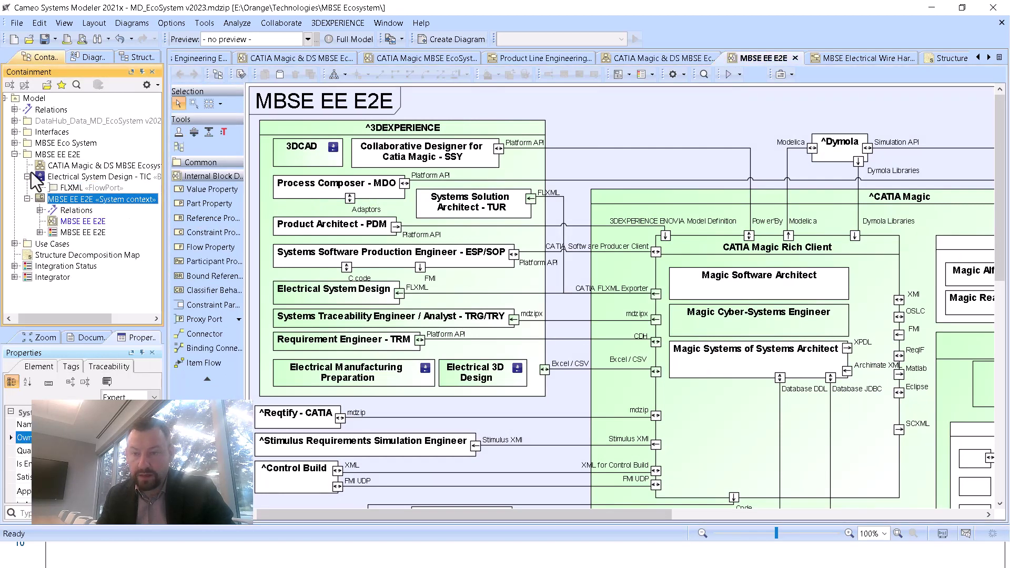
{"action": "left_click", "coordinate": [53, 168]}
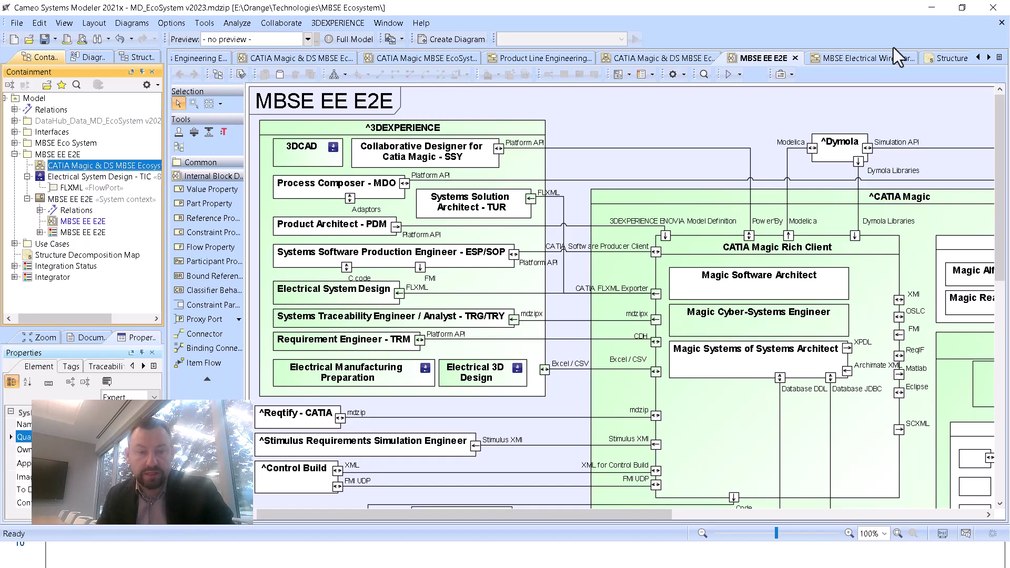
{"action": "left_click", "coordinate": [843, 59]}
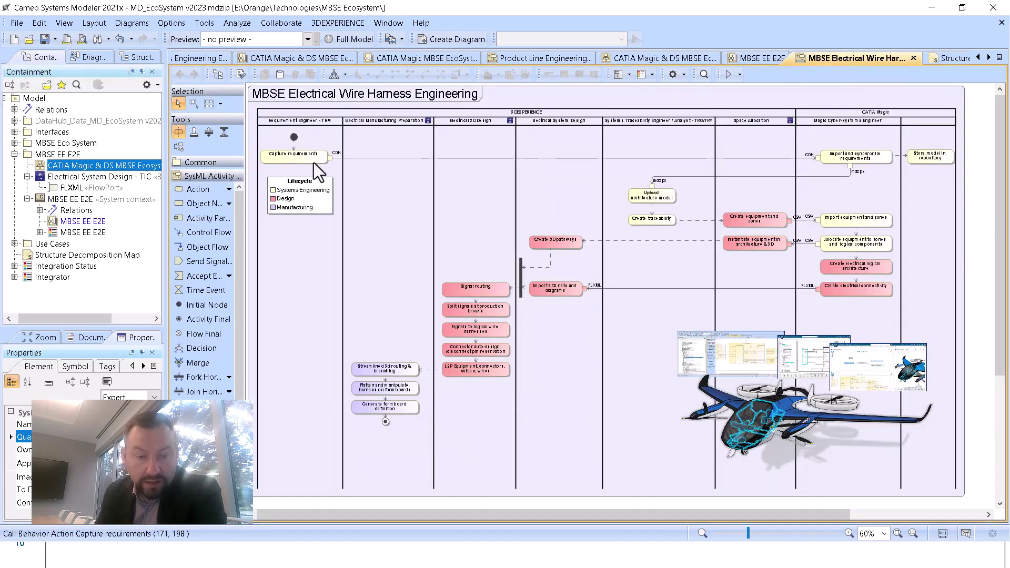
Step: Assign the Systems Engineering, Design and Manufacturing items of the Lifecycle legend to the 3DEXPERIENCE swimlane
{"action": "left_click", "coordinate": [301, 317]}
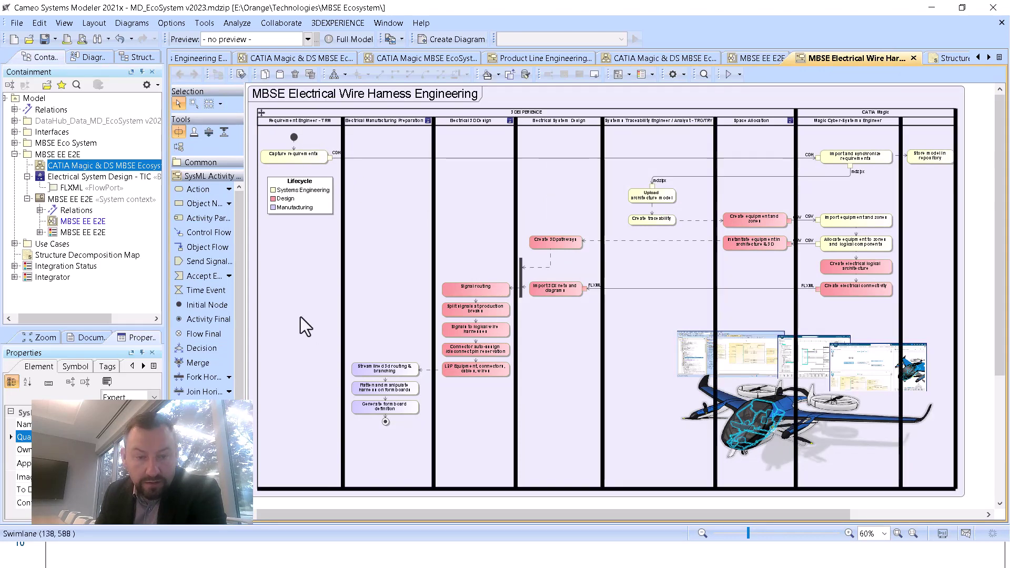
{"action": "right_click", "coordinate": [302, 303]}
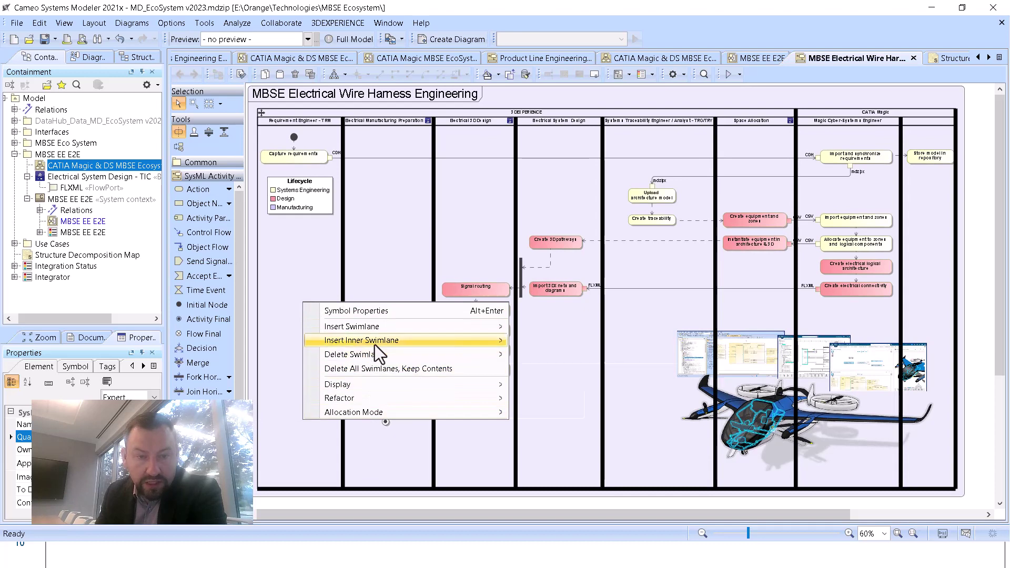
{"action": "left_click", "coordinate": [301, 115]}
{"action": "right_click", "coordinate": [301, 115]}
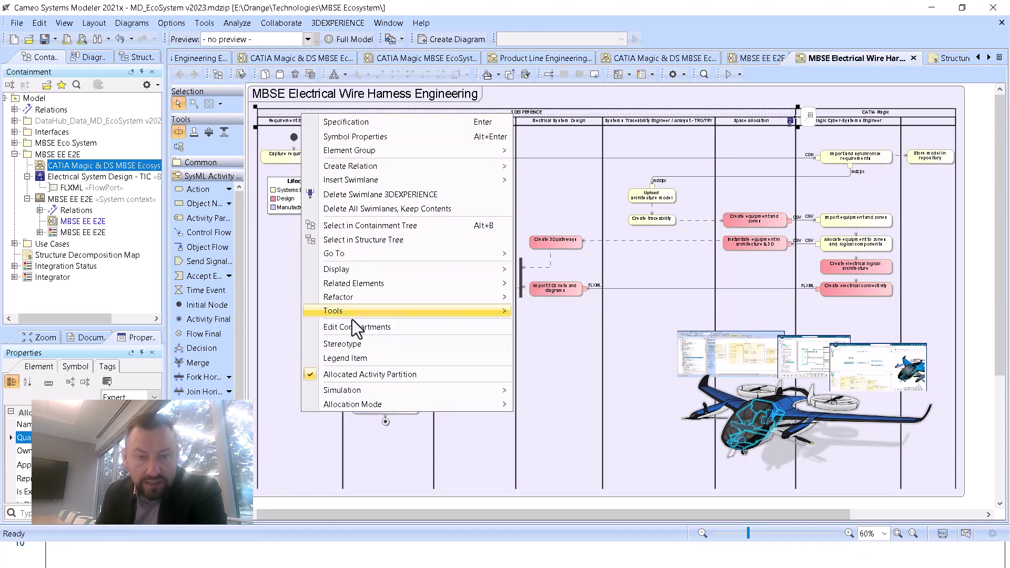
{"action": "left_click", "coordinate": [358, 361]}
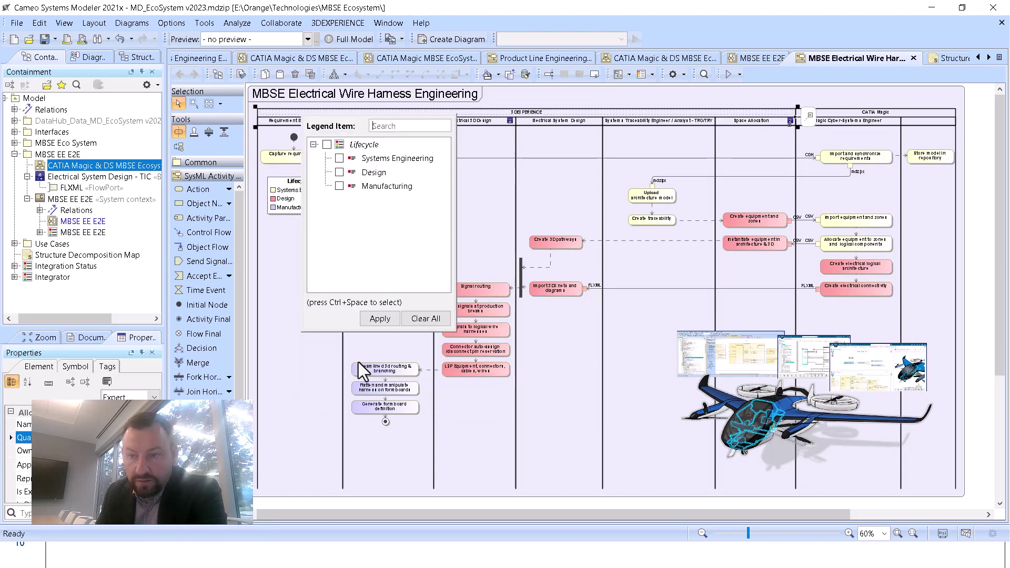
{"action": "left_click", "coordinate": [339, 158]}
{"action": "left_click", "coordinate": [339, 172]}
{"action": "left_click", "coordinate": [339, 186]}
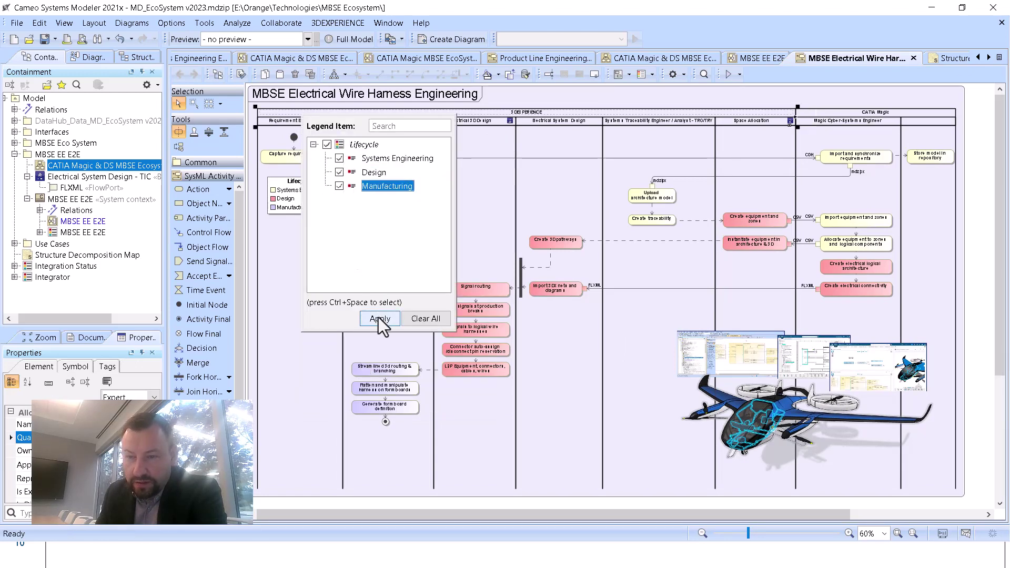
{"action": "left_click", "coordinate": [380, 318]}
Step: Assign the Systems Engineering, Design and Manufacturing items of the Lifecycle legend to the CATIA Magic swimlane
{"action": "right_click", "coordinate": [818, 113]}
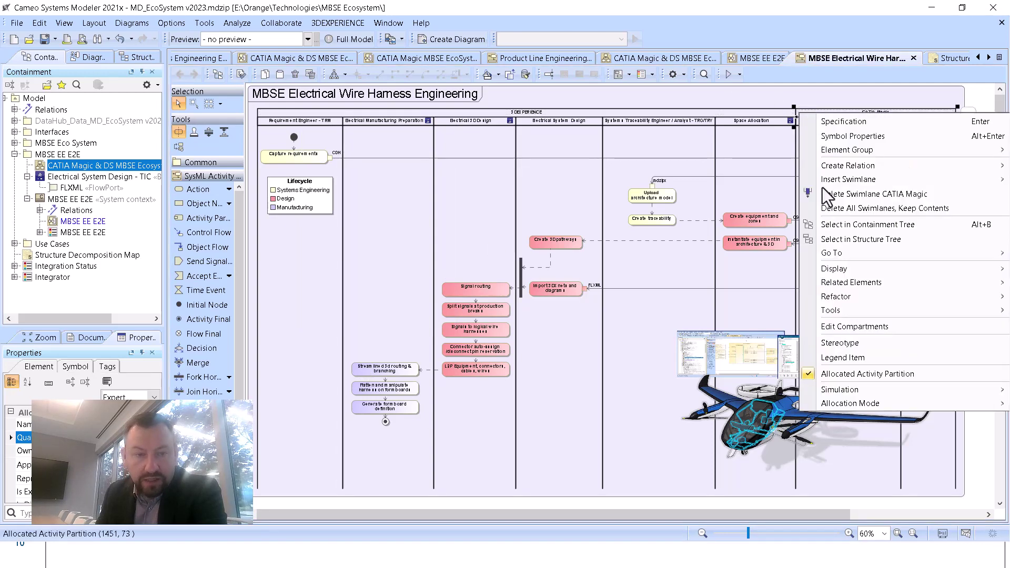
{"action": "left_click", "coordinate": [835, 358]}
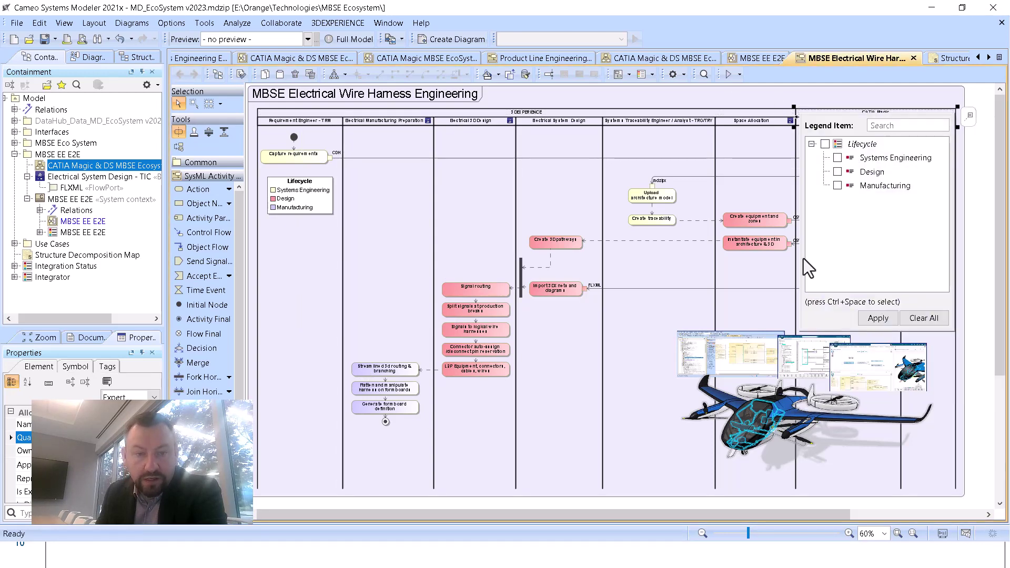
{"action": "left_click", "coordinate": [837, 185]}
{"action": "left_click", "coordinate": [836, 171]}
{"action": "left_click", "coordinate": [836, 158]}
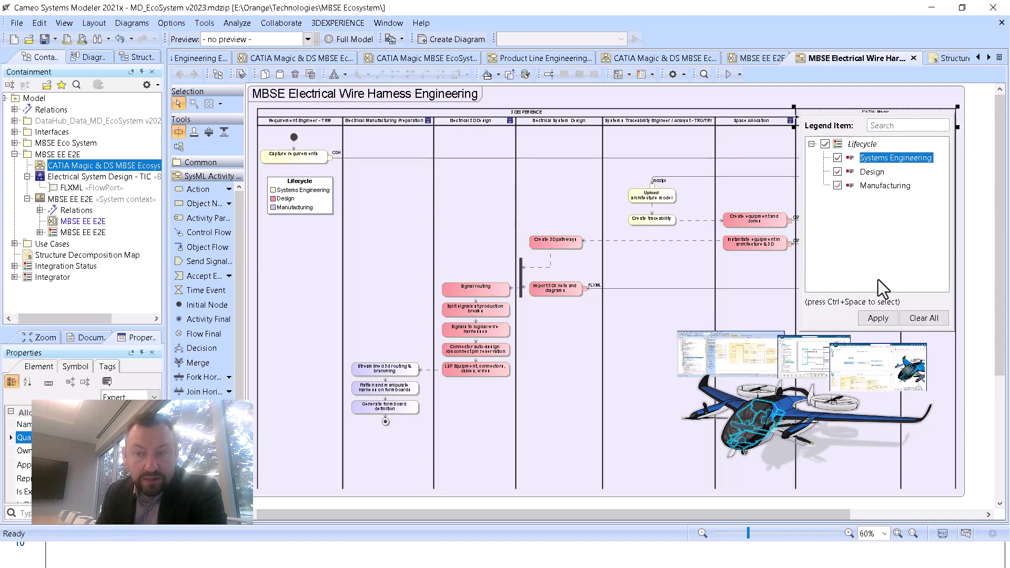
{"action": "left_click", "coordinate": [878, 318]}
Step: Try filtering the workflow diagram by the Systems Engineering legend item, and undo the filter
{"action": "left_click", "coordinate": [279, 193]}
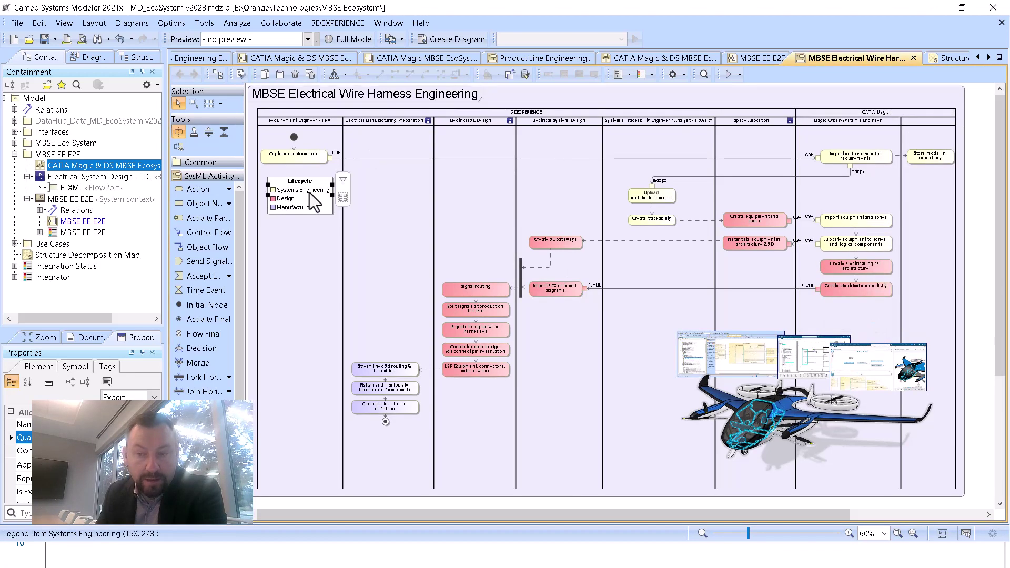
{"action": "left_click", "coordinate": [342, 182]}
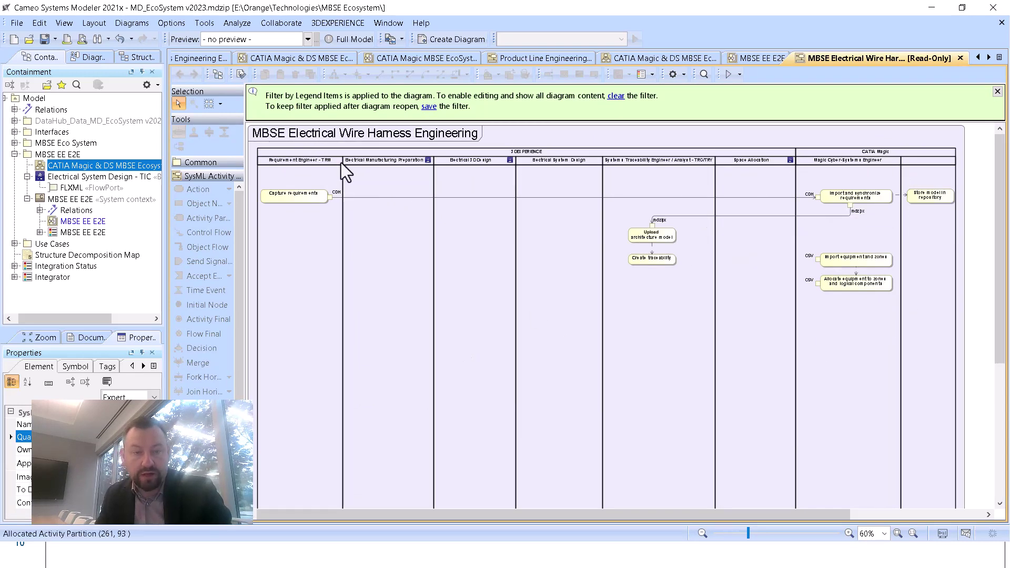
{"action": "left_click", "coordinate": [283, 198]}
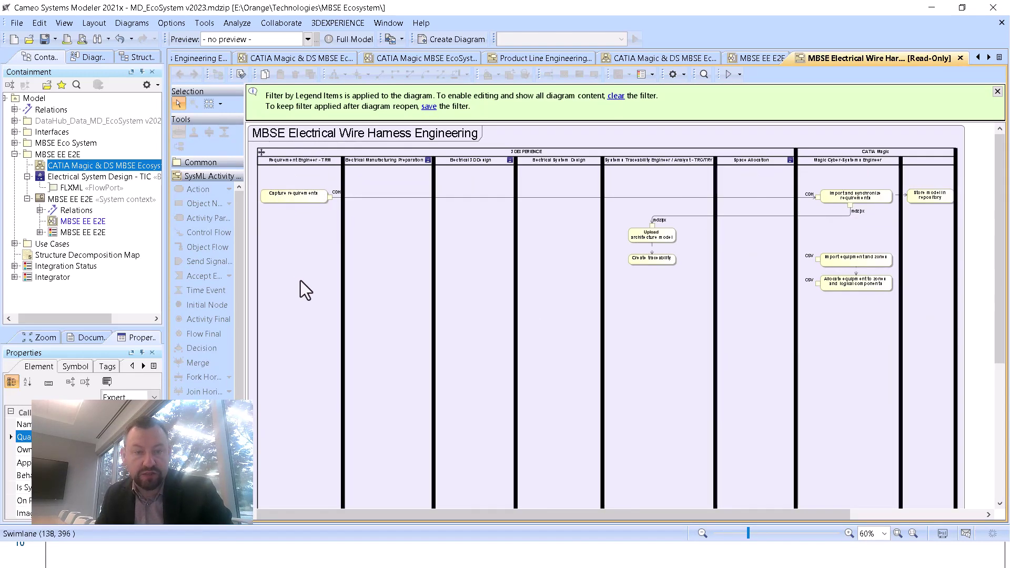
{"action": "key", "text": "ctrl+z"}
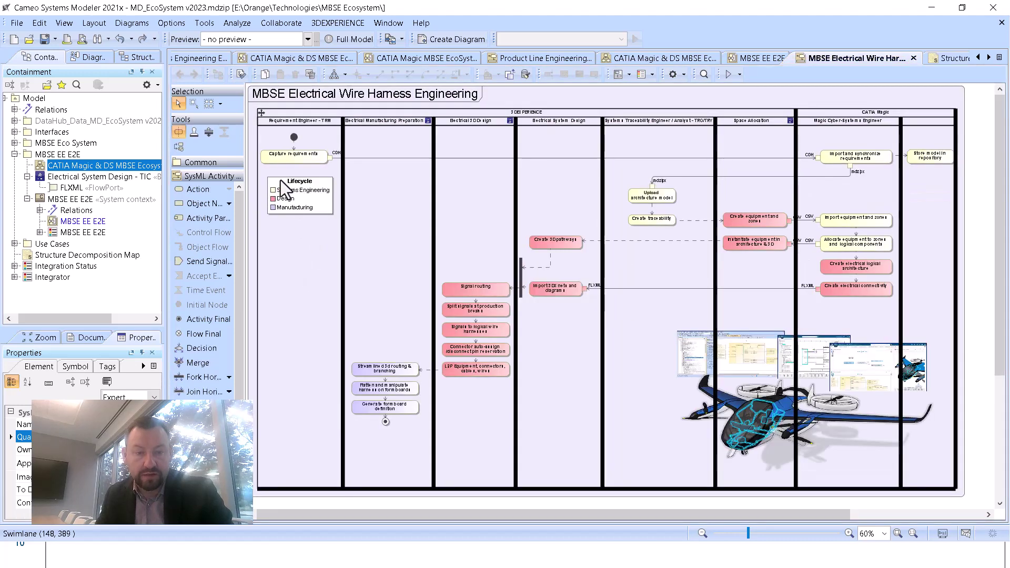
Step: Move the Lifecycle legend out of the Requirement Engineer swimlane to the free area beyond the CATIA Magic swimlanes
{"action": "left_click", "coordinate": [274, 182]}
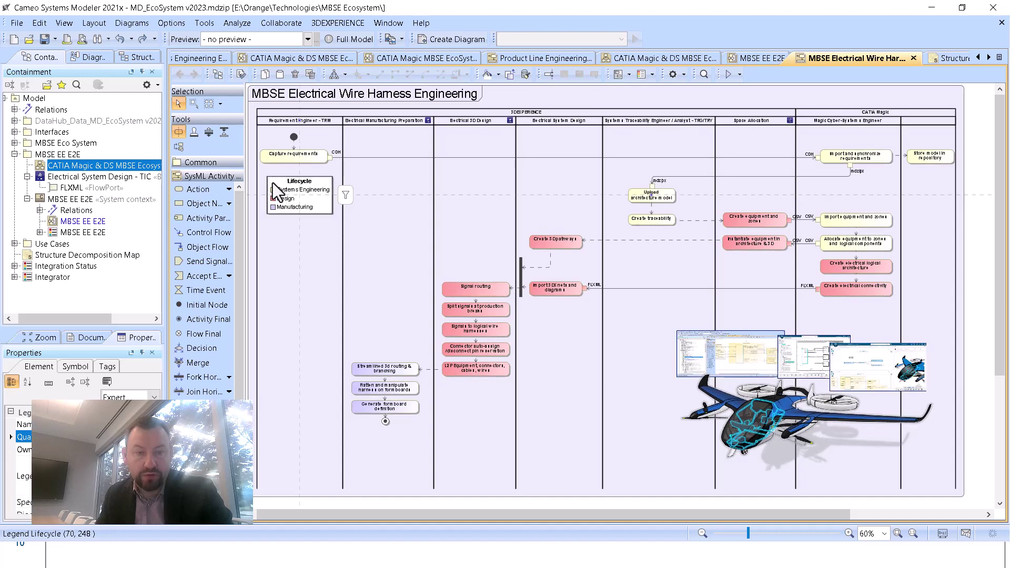
{"action": "right_click", "coordinate": [272, 182]}
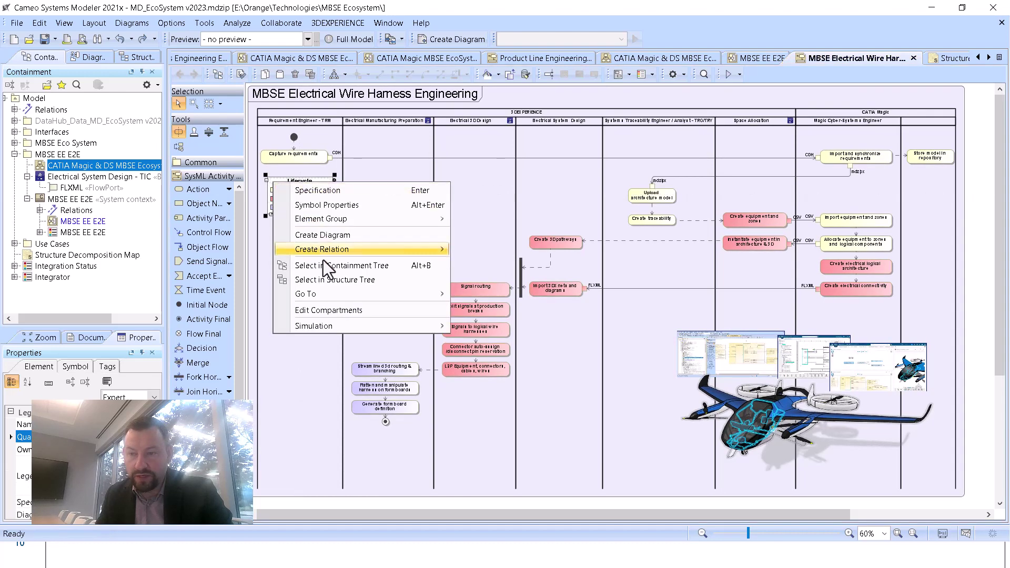
{"action": "left_click", "coordinate": [379, 144]}
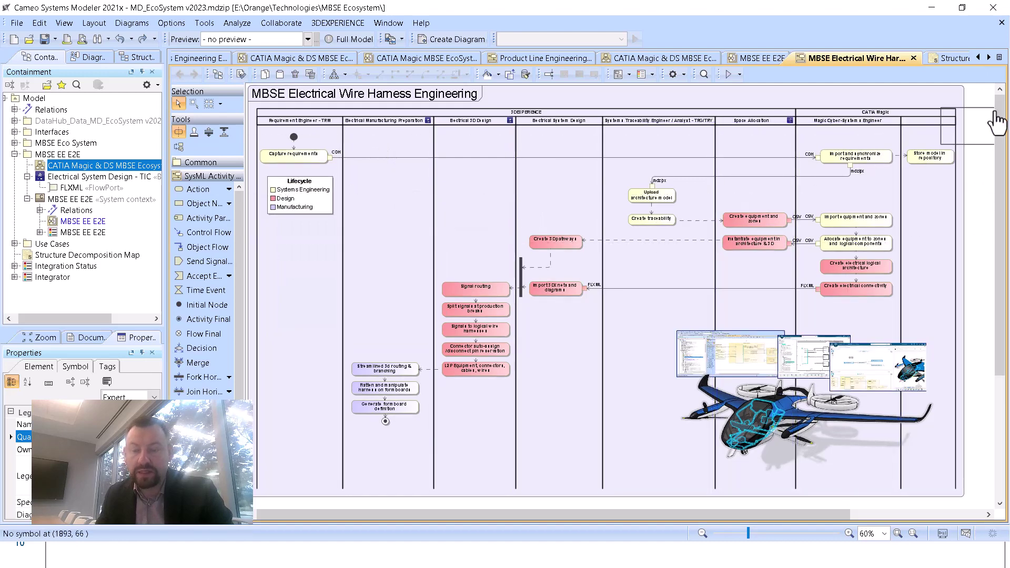
{"action": "left_click_drag", "start_coordinate": [996, 122], "coordinate": [888, 108]}
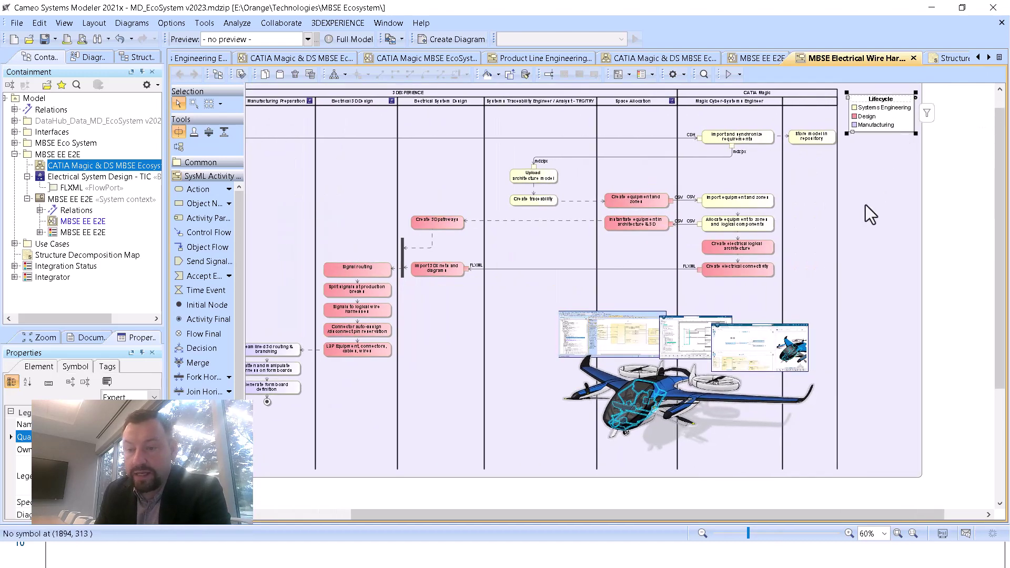
{"action": "left_click_drag", "start_coordinate": [652, 513], "coordinate": [529, 514]}
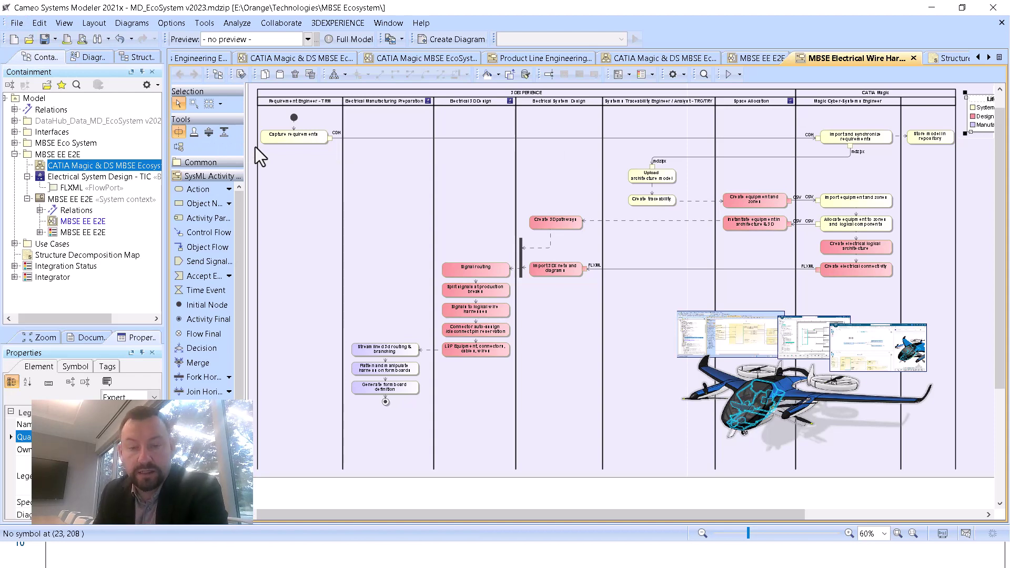
Step: Switch to the PowerPoint slide show and advance past the wire harness workflow slide to the TWC Jira OSLC integration slide
{"action": "key", "text": "alt+Tab"}
{"action": "key", "text": "alt+Tab"}
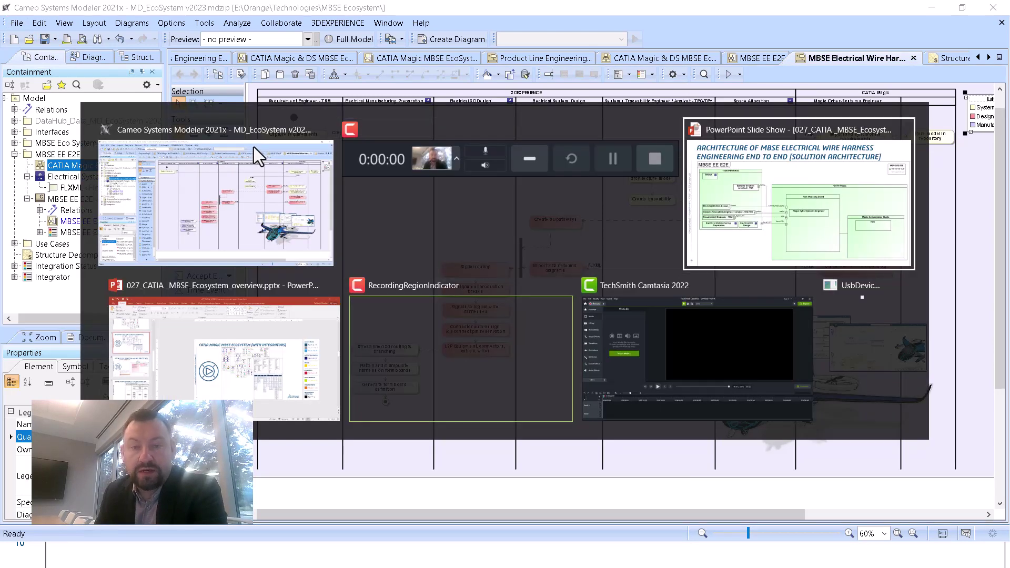
{"action": "key", "text": "Right"}
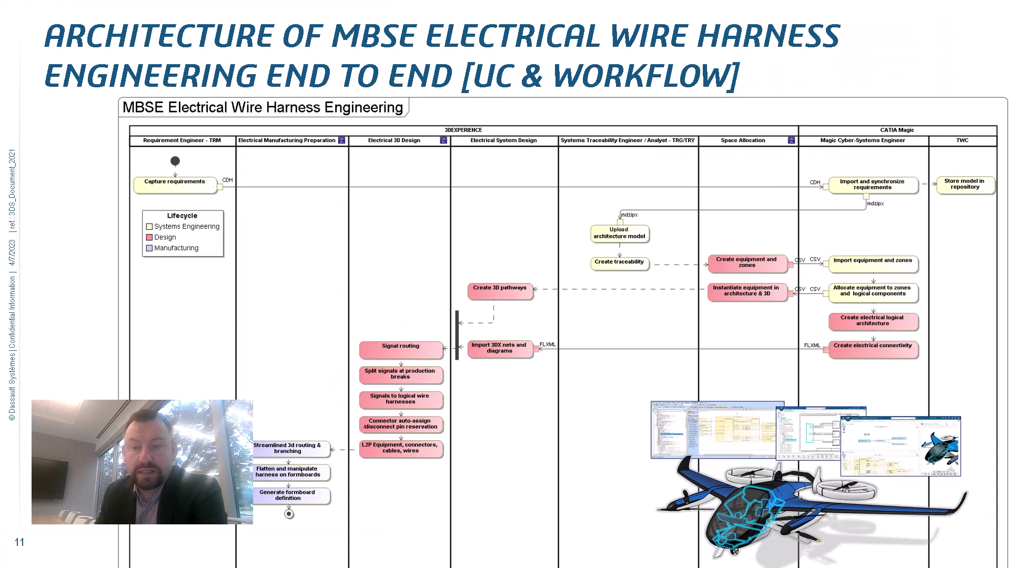
{"action": "key", "text": "Right"}
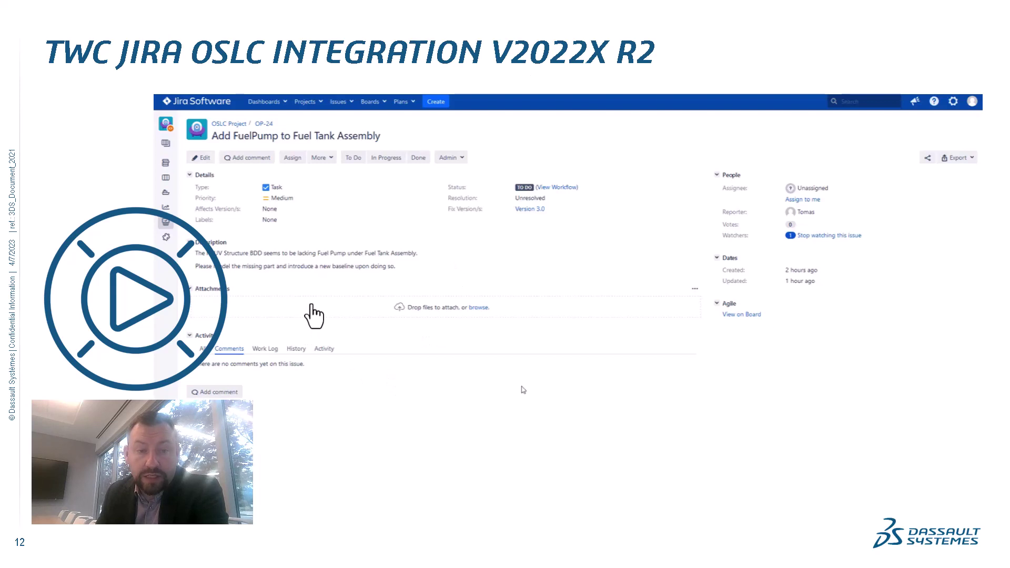
Step: Play the embedded demo video of linking the Jira issue "Add FuelPump to Fuel Tank Assembly" to an hsuv architecture element
{"action": "left_click", "coordinate": [313, 311]}
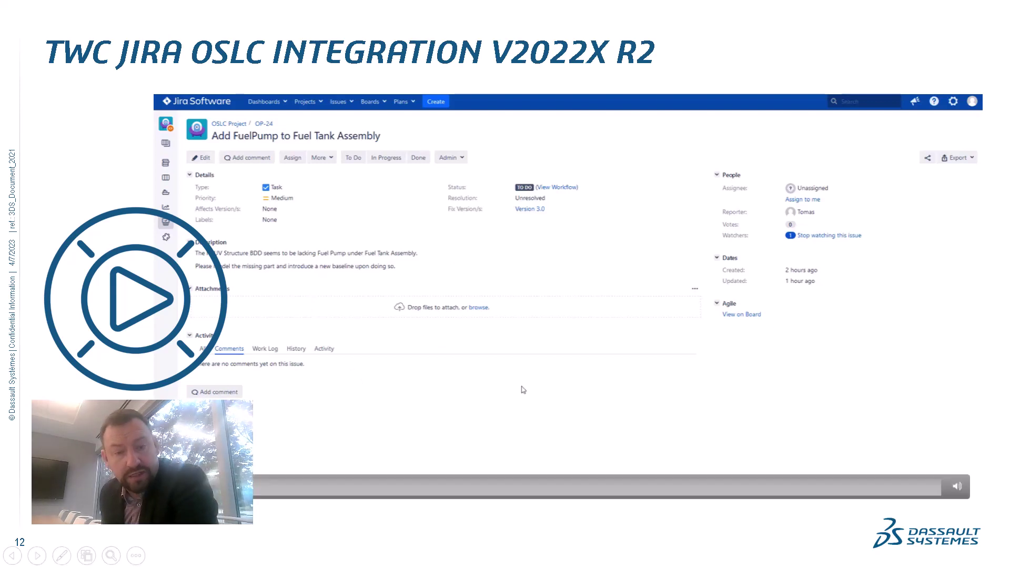
{"action": "left_click", "coordinate": [523, 390]}
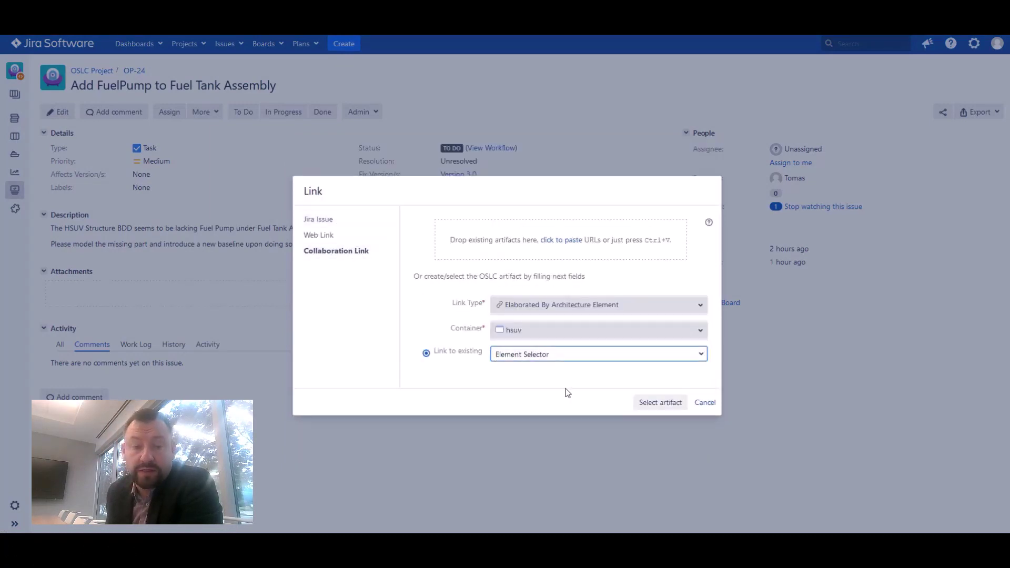
{"action": "left_click", "coordinate": [642, 403]}
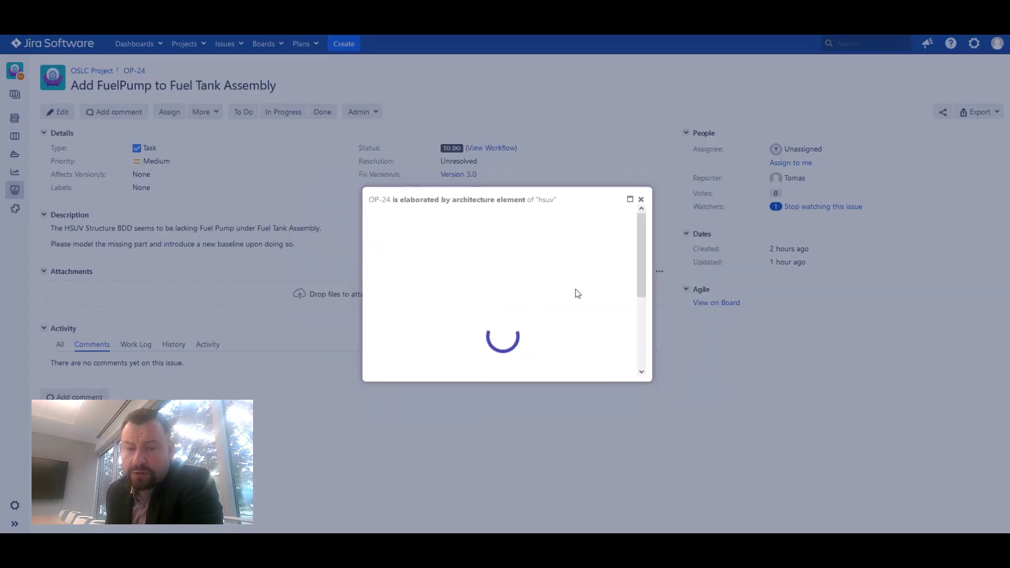
Step: Link the Jira issue to the Figure B.18 Defining Structure of Power Subsystem diagram in HSUVModel's HSUV Structure, saving the link locally
{"action": "left_click", "coordinate": [408, 215]}
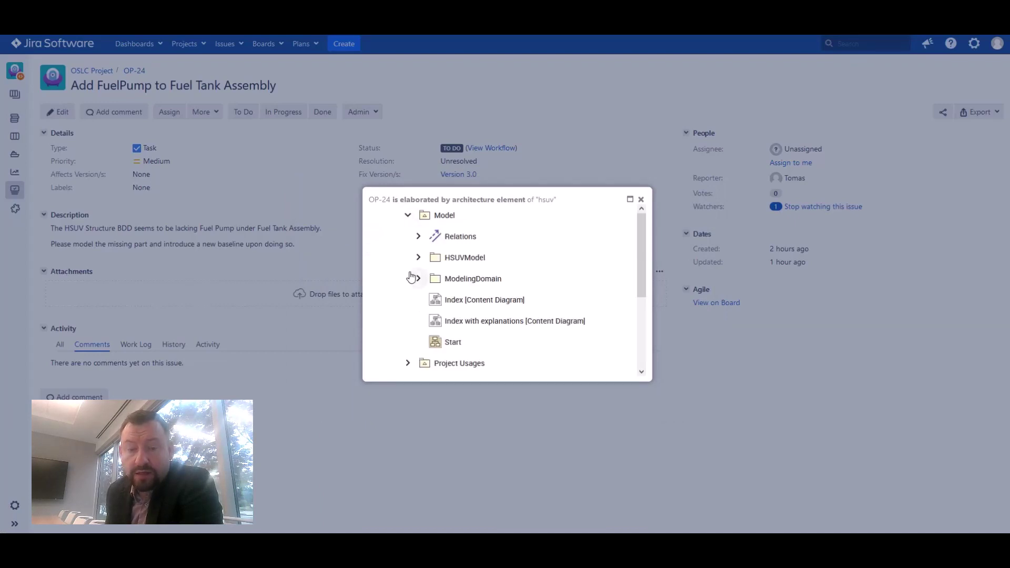
{"action": "left_click", "coordinate": [418, 257]}
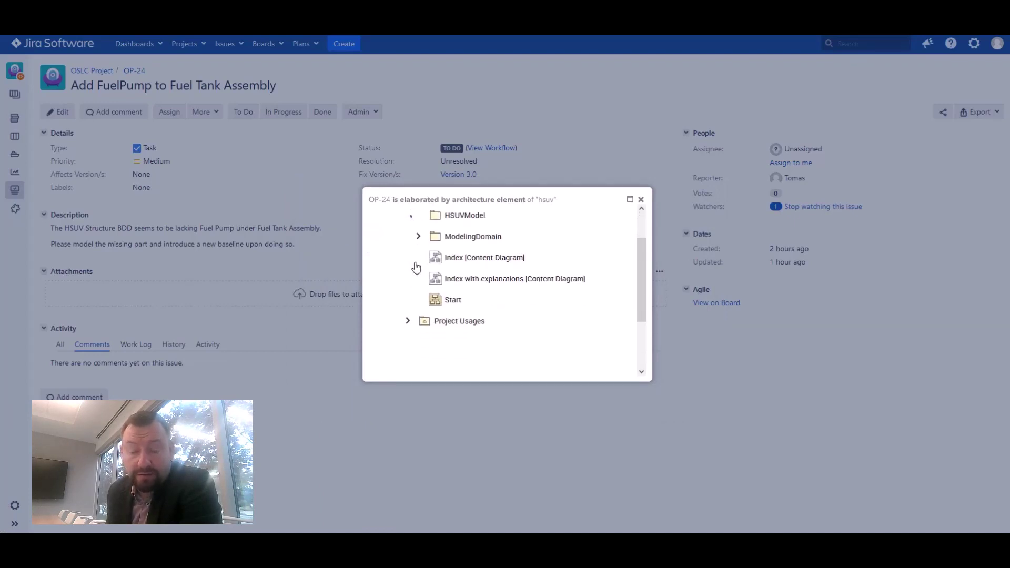
{"action": "scroll", "coordinate": [450, 303], "scroll_direction": "down", "scroll_amount": 1}
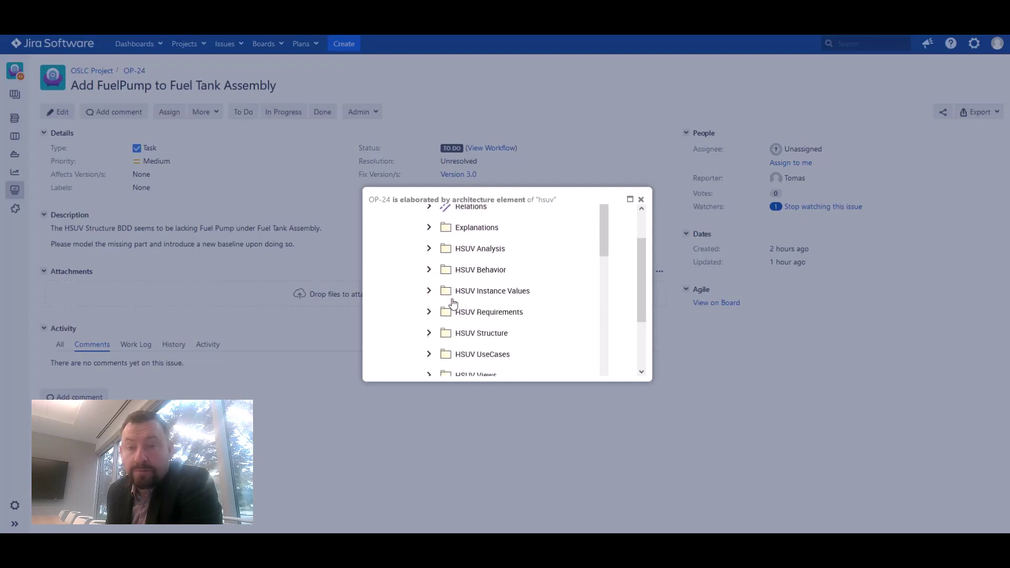
{"action": "left_click", "coordinate": [429, 336]}
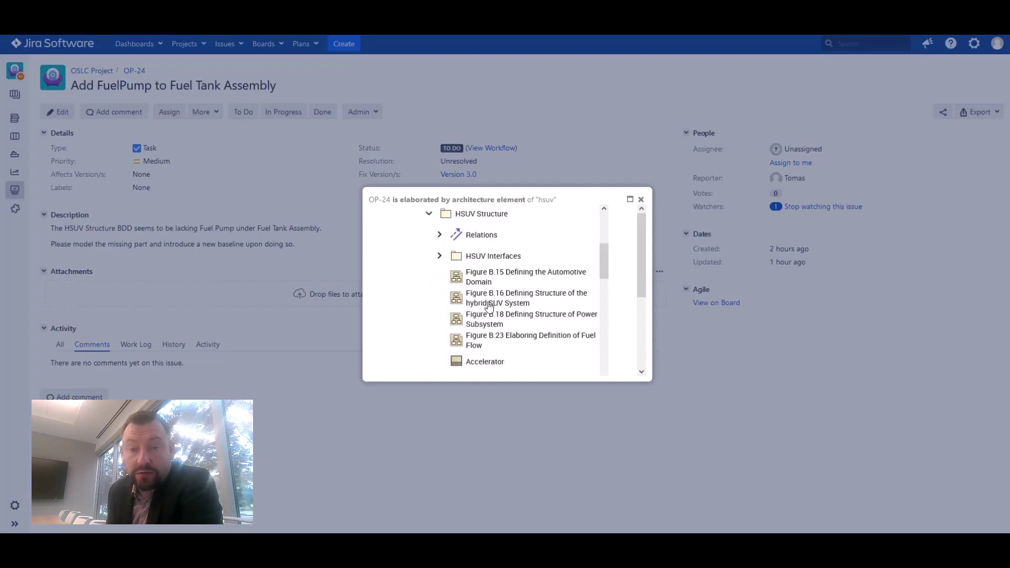
{"action": "scroll", "coordinate": [489, 307], "scroll_direction": "down", "scroll_amount": 1}
{"action": "left_click", "coordinate": [493, 306]}
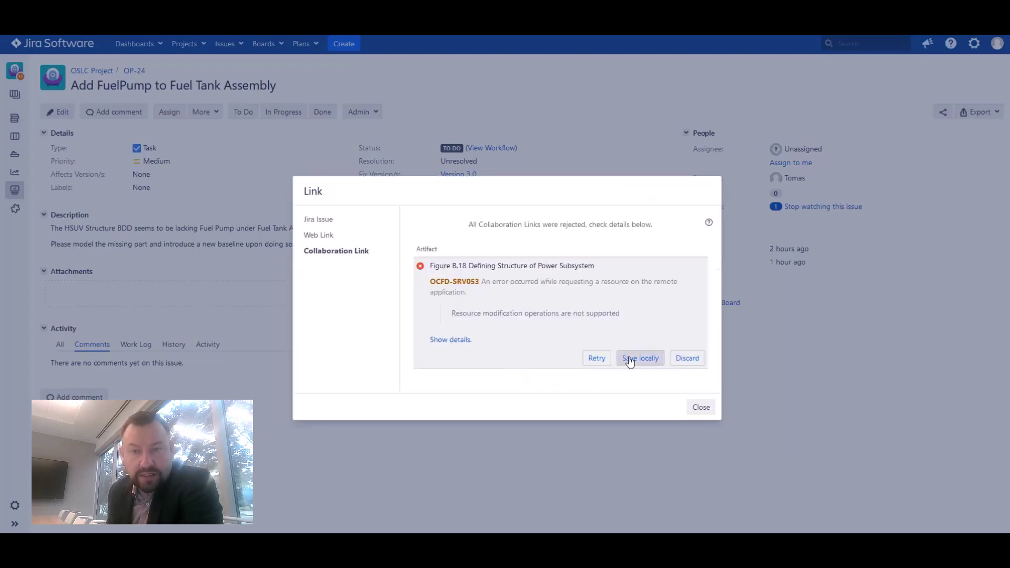
{"action": "left_click", "coordinate": [628, 358]}
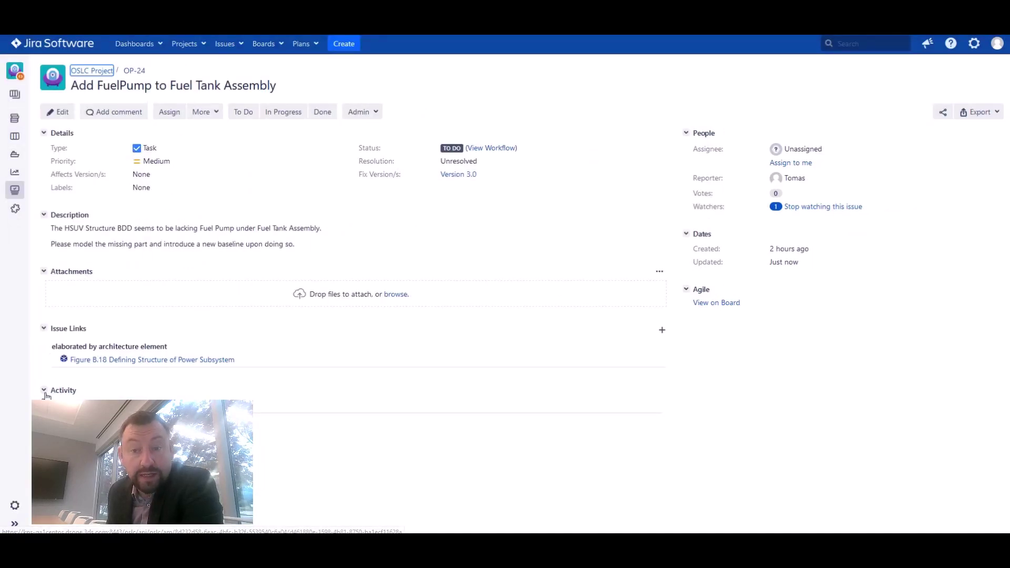
Step: Preview the linked Figure B.18 diagram around FuelTankAssembly from the issue links, and return from the demo video to the slide
{"action": "mouse_move", "coordinate": [123, 363]}
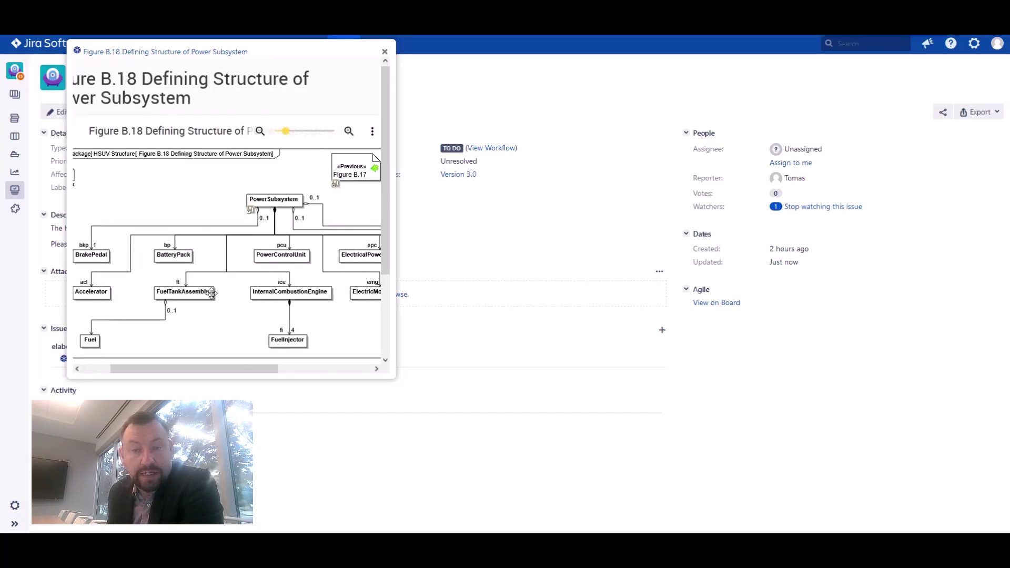
{"action": "scroll", "coordinate": [211, 293], "scroll_direction": "left", "scroll_amount": 2}
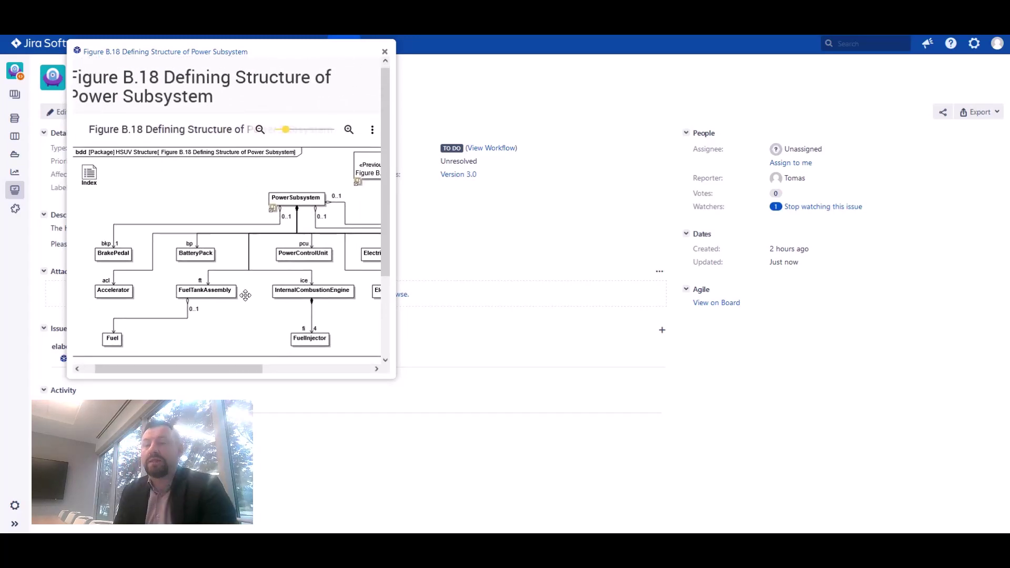
{"action": "key", "text": "Escape"}
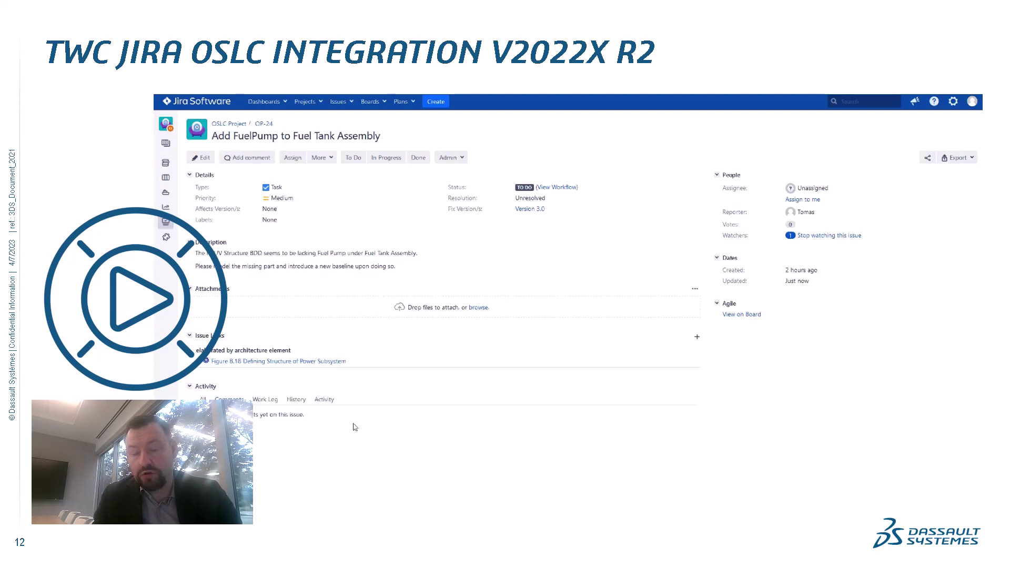
Step: Advance to the Server Side JIRA Integration 2022x R2 solution architecture slide, and switch to Cameo Systems Modeler
{"action": "key", "text": "Right"}
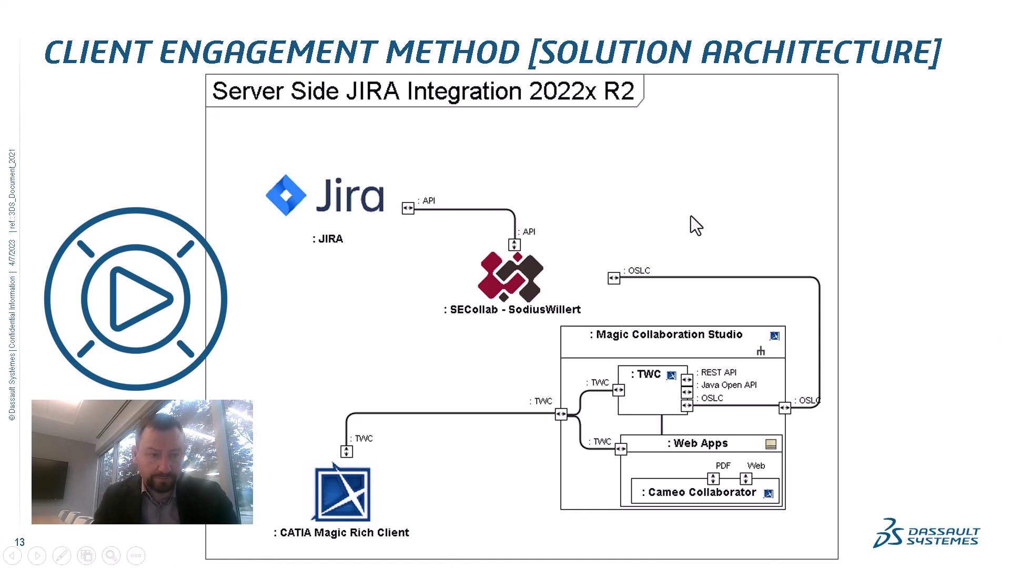
{"action": "key", "text": "alt+Tab"}
{"action": "key", "text": "alt+Tab"}
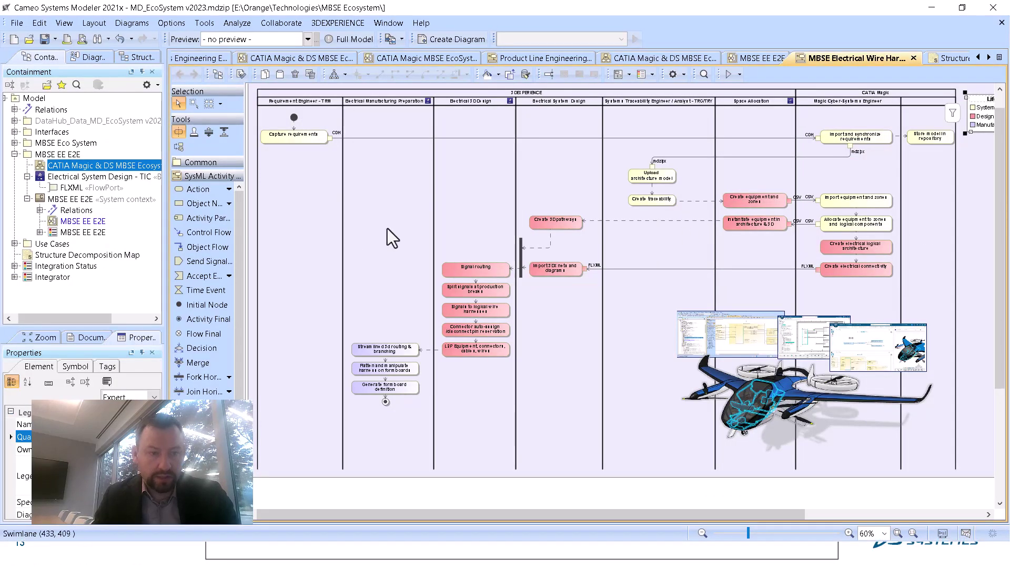
Step: Collapse the MBSE EE E2E package and create a new package directly under Model
{"action": "left_click", "coordinate": [14, 154]}
{"action": "right_click", "coordinate": [34, 100]}
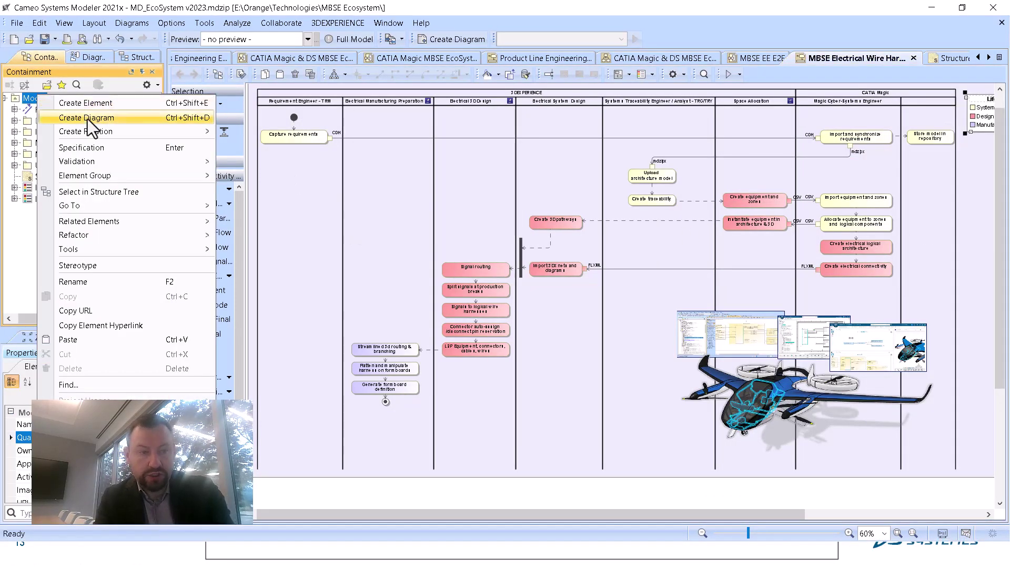
{"action": "left_click", "coordinate": [94, 104]}
{"action": "left_click", "coordinate": [79, 142]}
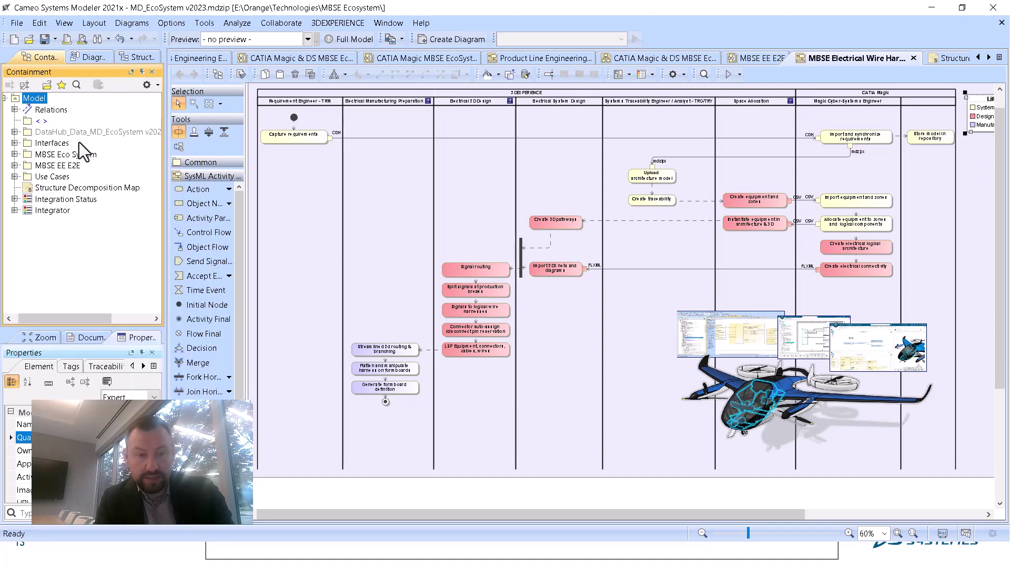
Step: Name the new package "TWC JIRA OSLC v2022x R2"
{"action": "type", "text": "TW"}
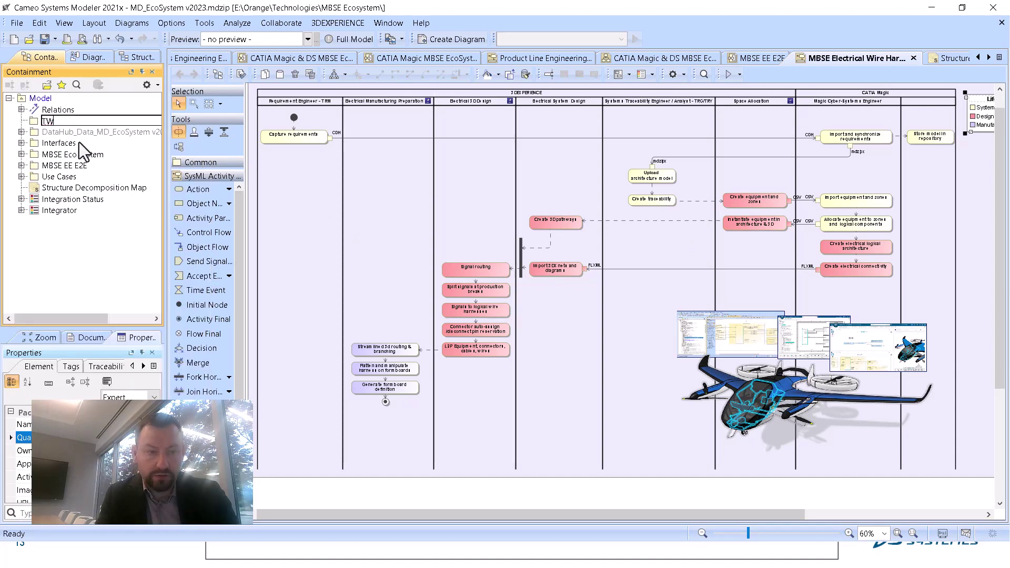
{"action": "type", "text": "C JIRA"}
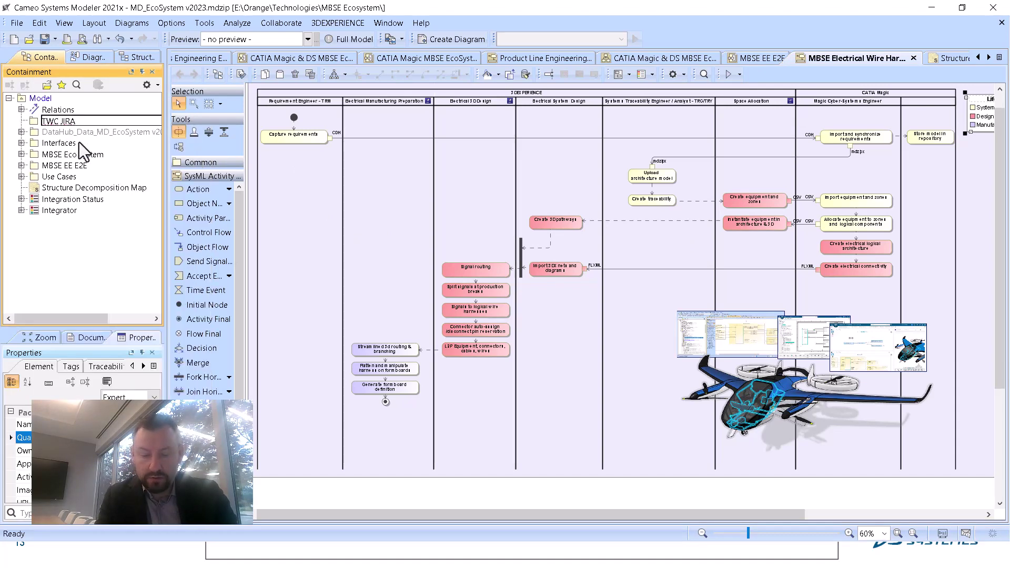
{"action": "type", "text": " OSLC"}
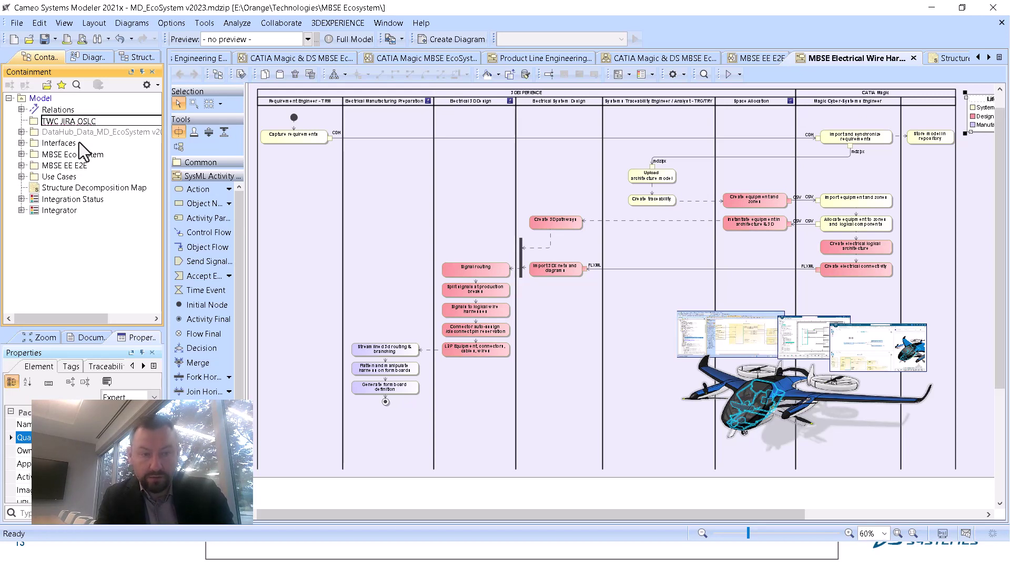
{"action": "type", "text": " 2021"}
{"action": "key", "text": "BackSpace"}
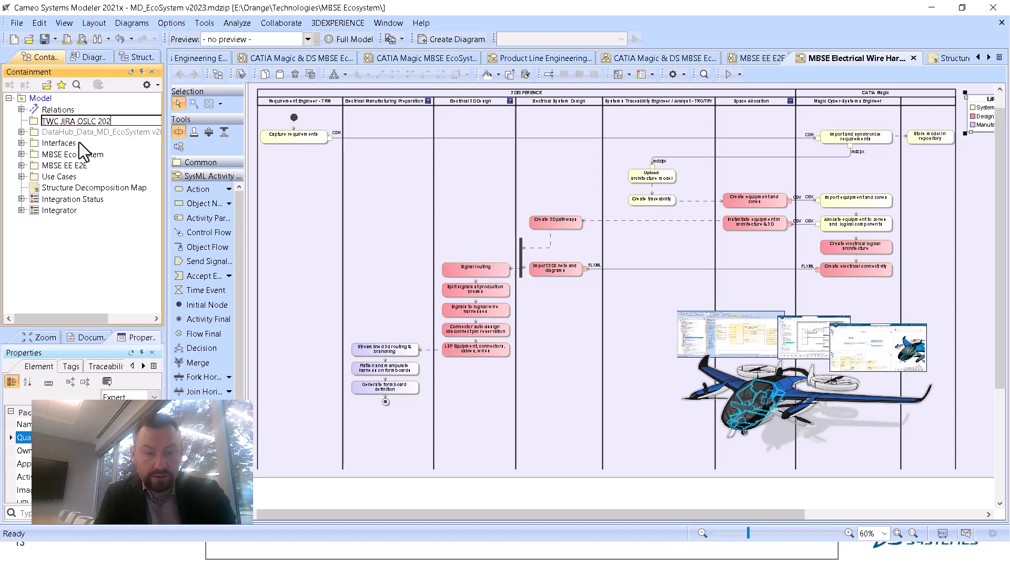
{"action": "type", "text": "2x"}
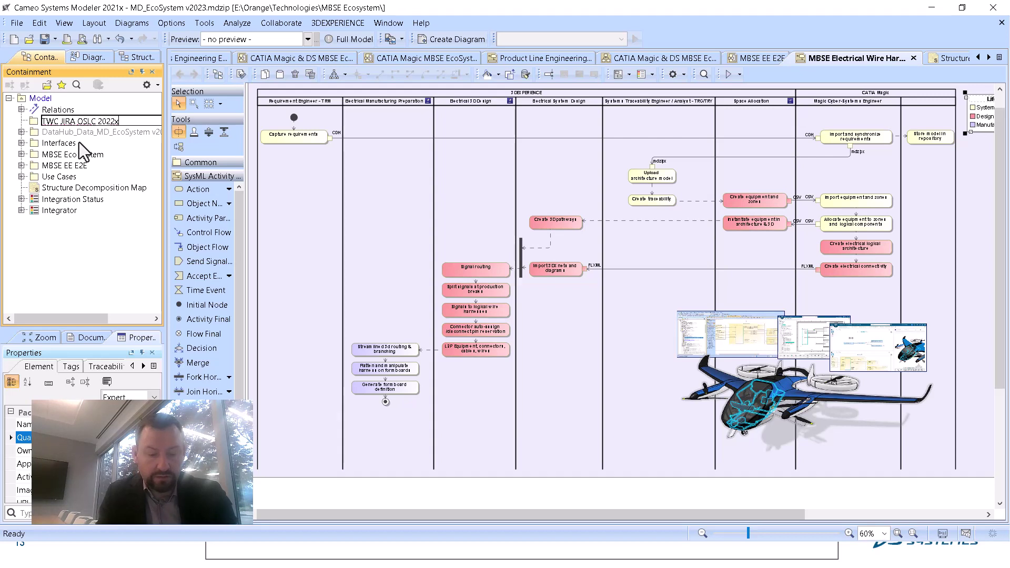
{"action": "type", "text": " R2"}
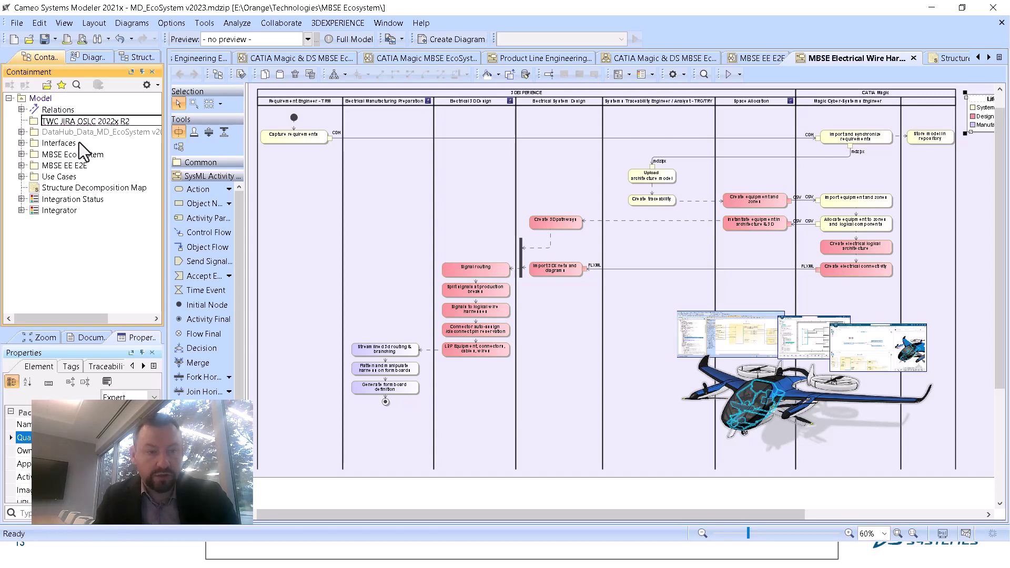
{"action": "type", "text": "v"}
Step: Copy the complete package name for reuse and finish the name editing
{"action": "key", "text": "End"}
{"action": "key", "text": "ctrl+shift+Left"}
{"action": "key", "text": "ctrl+shift+Left"}
{"action": "key", "text": "ctrl+shift+Left"}
{"action": "key", "text": "ctrl+shift+Left"}
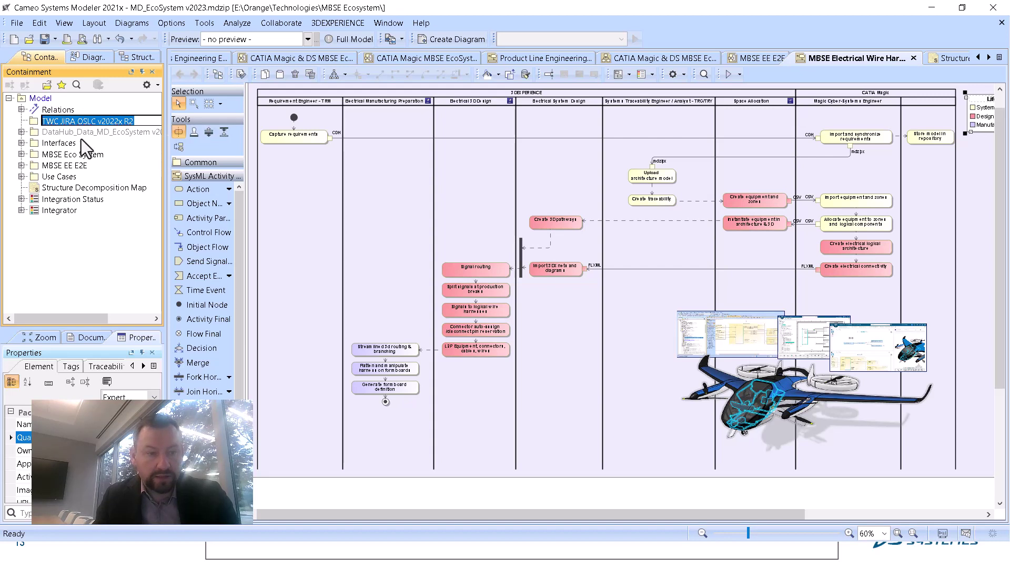
{"action": "left_click", "coordinate": [70, 122]}
{"action": "left_click", "coordinate": [73, 133]}
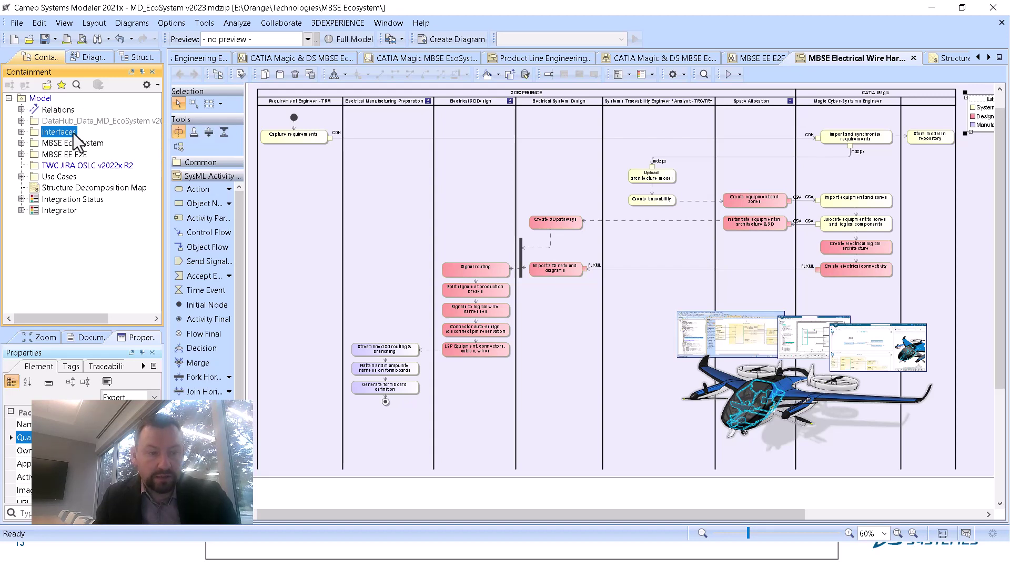
Step: Create a System Context element named "TWC JIRA OSLC v2022x R2" inside the TWC JIRA OSLC v2022x R2 package
{"action": "left_click", "coordinate": [75, 164]}
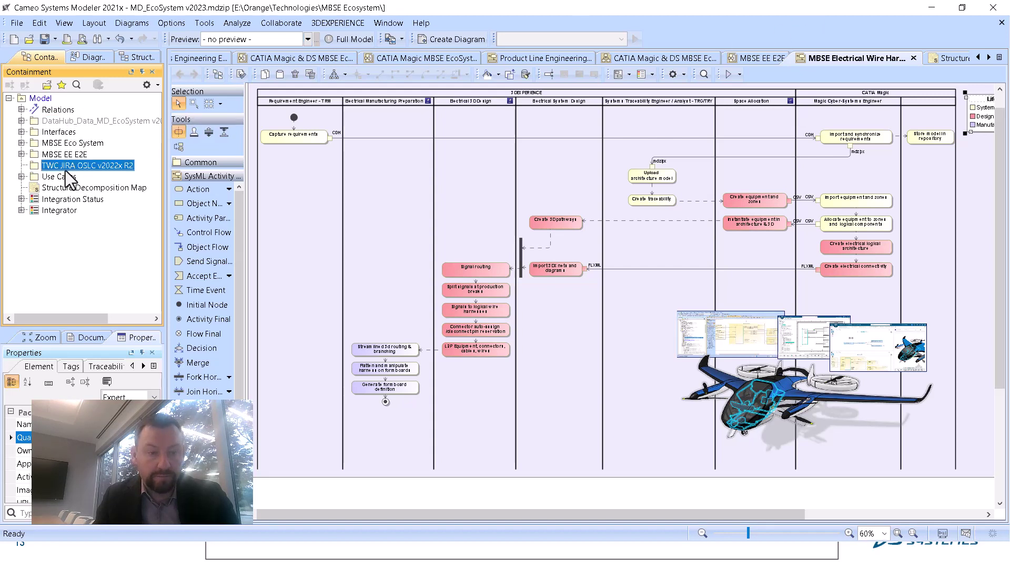
{"action": "right_click", "coordinate": [66, 170]}
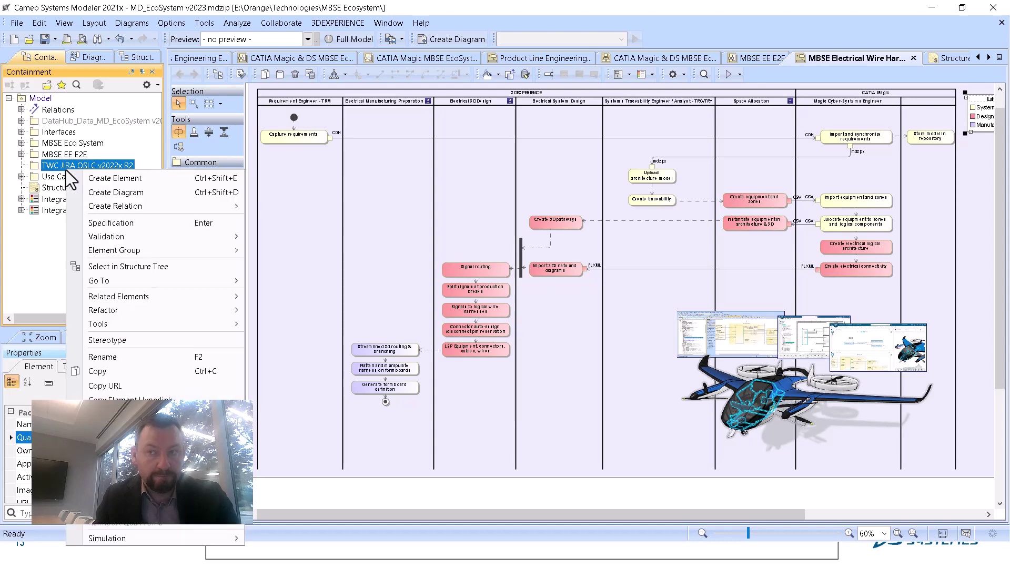
{"action": "left_click", "coordinate": [144, 178]}
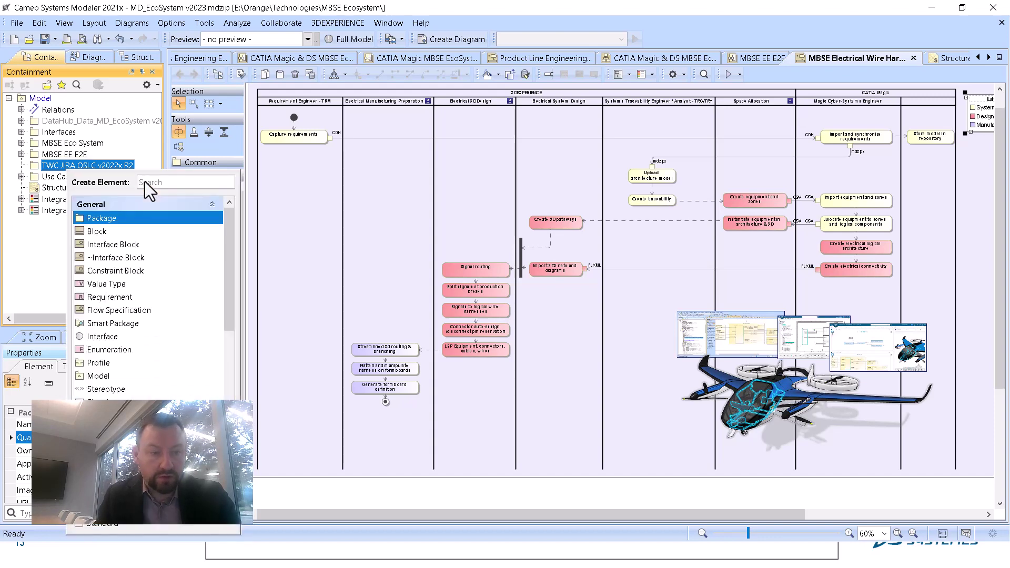
{"action": "type", "text": "con"}
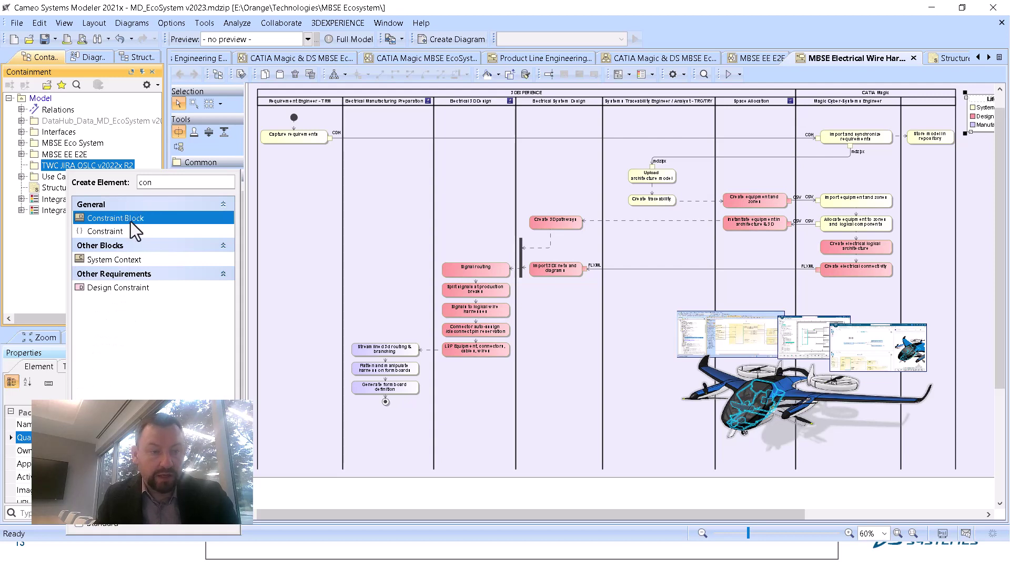
{"action": "left_click", "coordinate": [133, 259]}
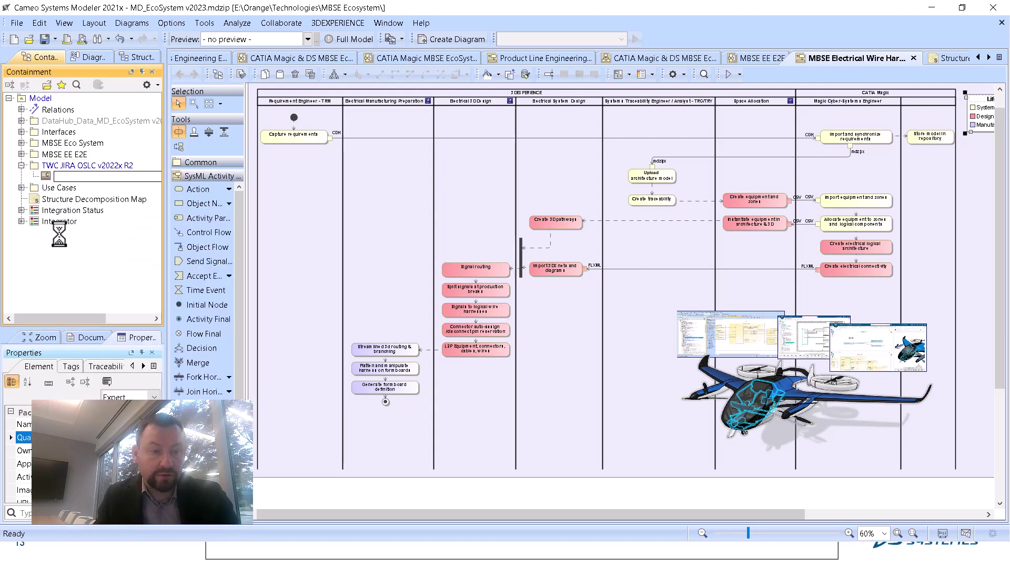
{"action": "key", "text": "Return"}
Step: Create a SysML Internal Block Diagram under the TWC JIRA OSLC v2022x R2 system context
{"action": "right_click", "coordinate": [78, 181]}
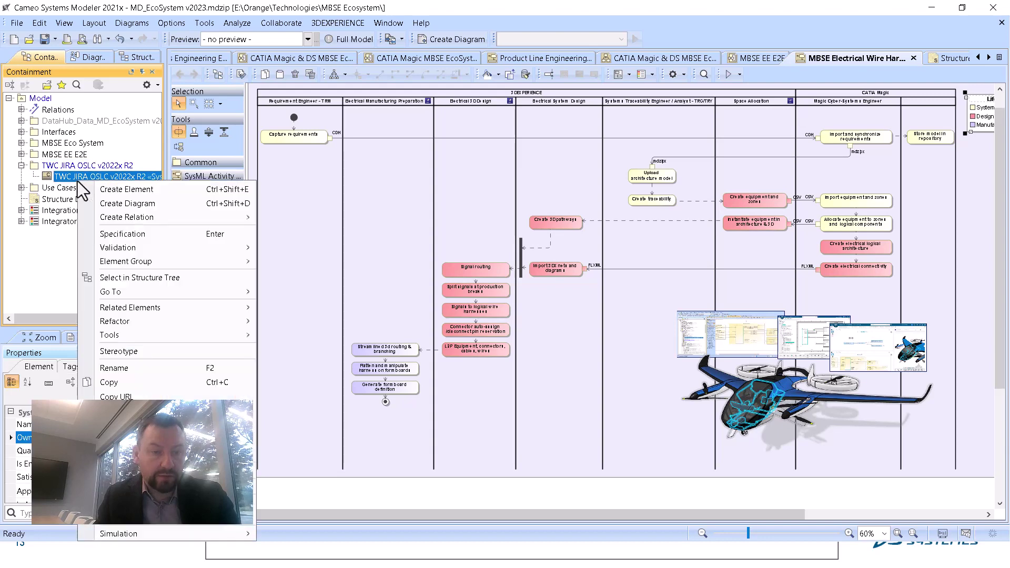
{"action": "left_click", "coordinate": [148, 205]}
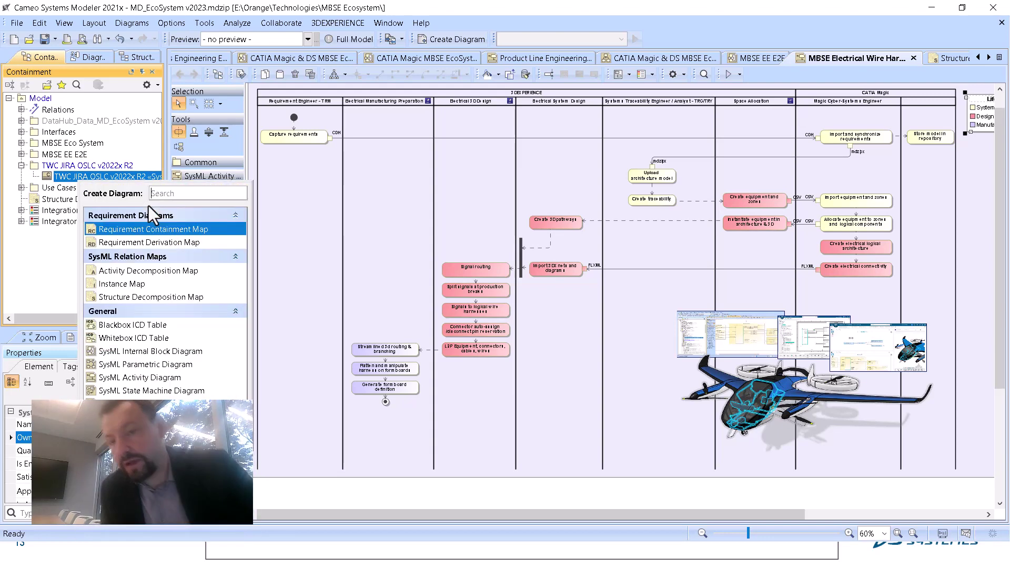
{"action": "left_click", "coordinate": [118, 355]}
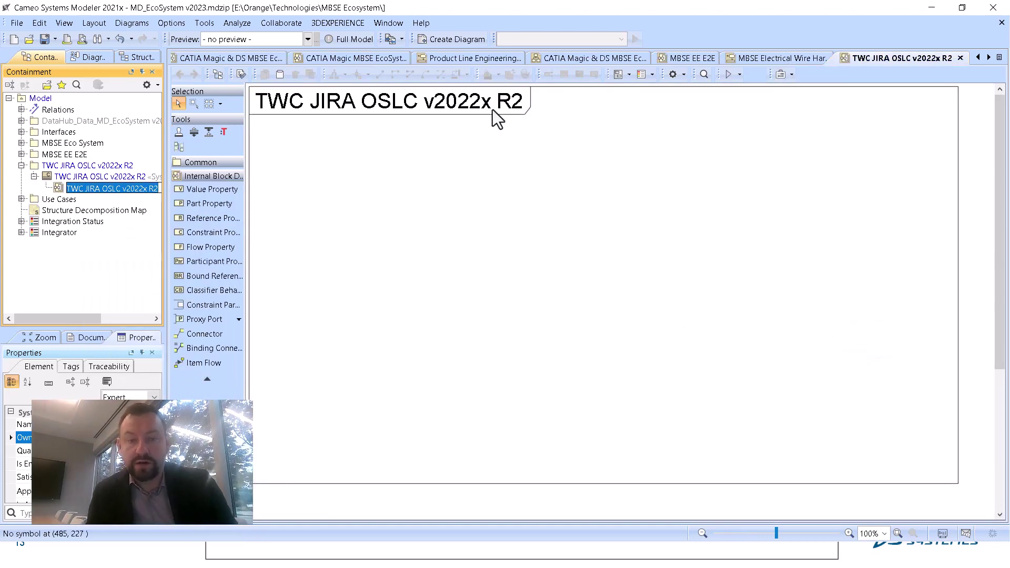
{"action": "left_click", "coordinate": [346, 133]}
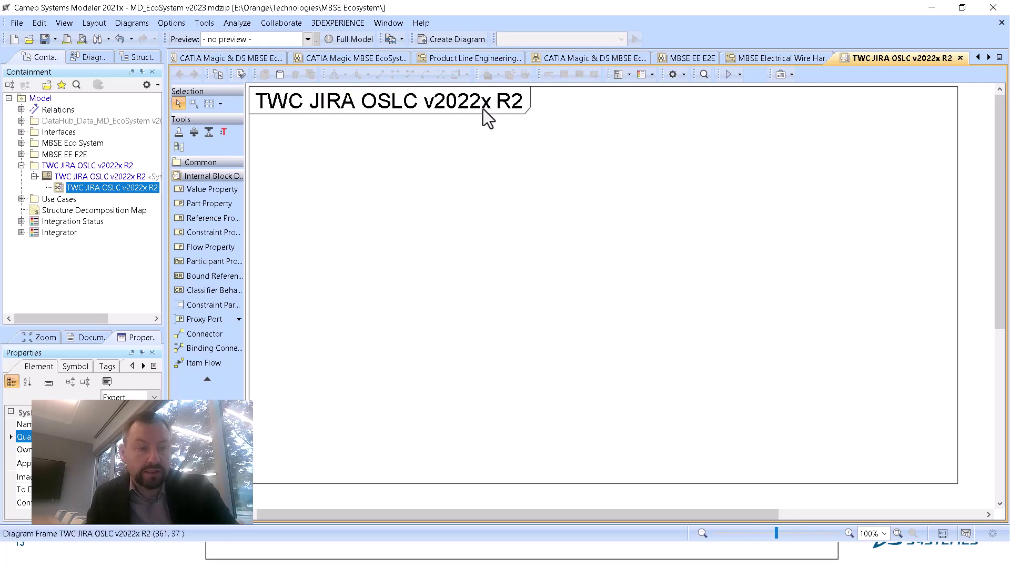
Step: Place the JIRA block from the MBSE Eco System package in the upper-left area of the new internal block diagram
{"action": "left_click", "coordinate": [22, 143]}
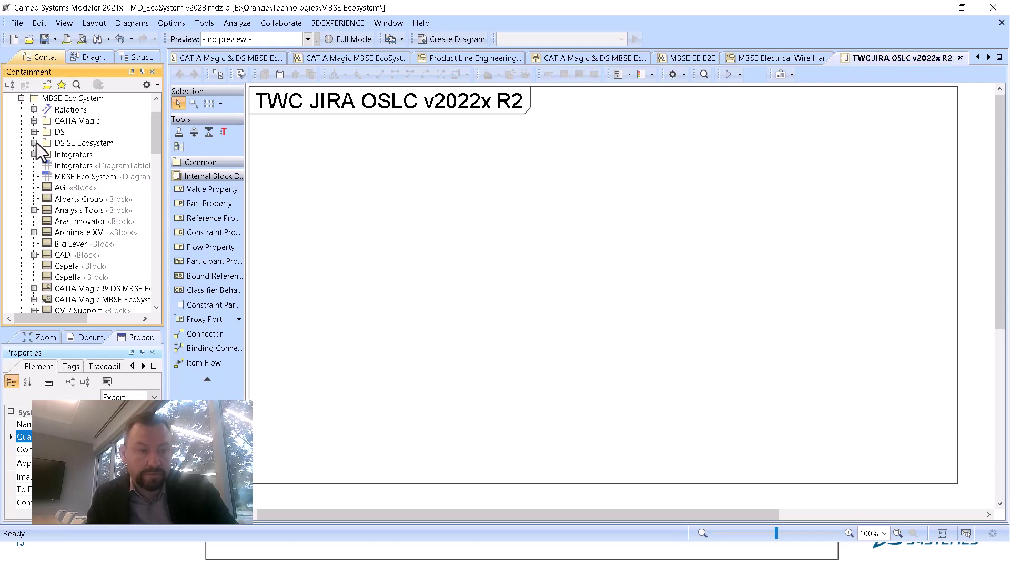
{"action": "left_click", "coordinate": [33, 142]}
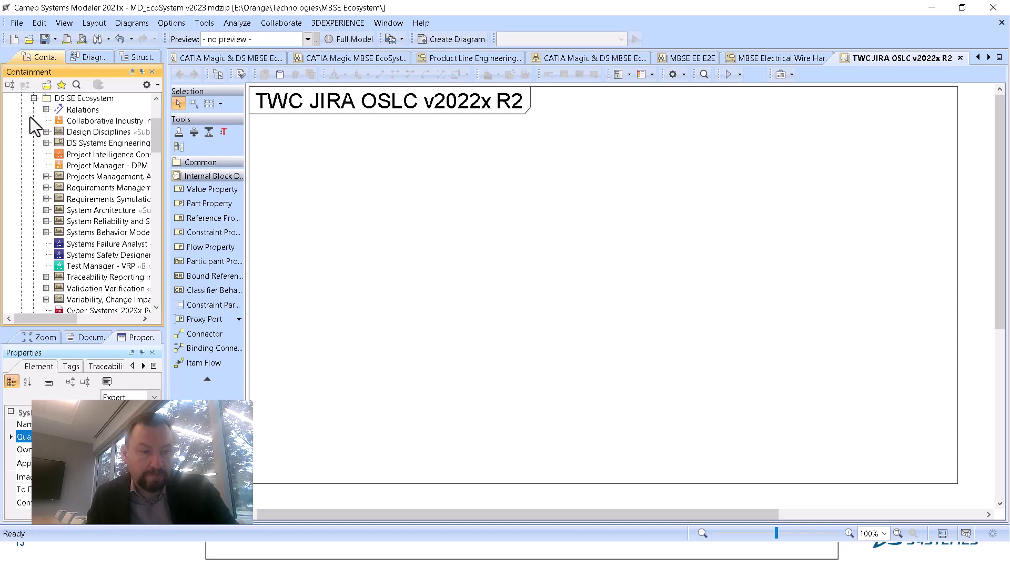
{"action": "left_click", "coordinate": [34, 98]}
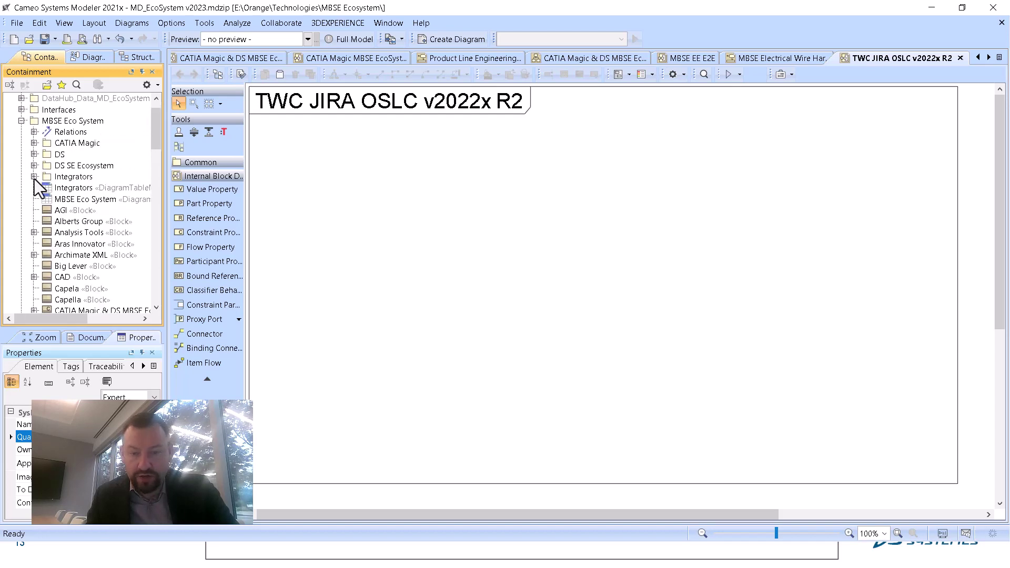
{"action": "scroll", "coordinate": [121, 207], "scroll_direction": "down", "scroll_amount": 1}
{"action": "scroll", "coordinate": [120, 207], "scroll_direction": "down", "scroll_amount": 8}
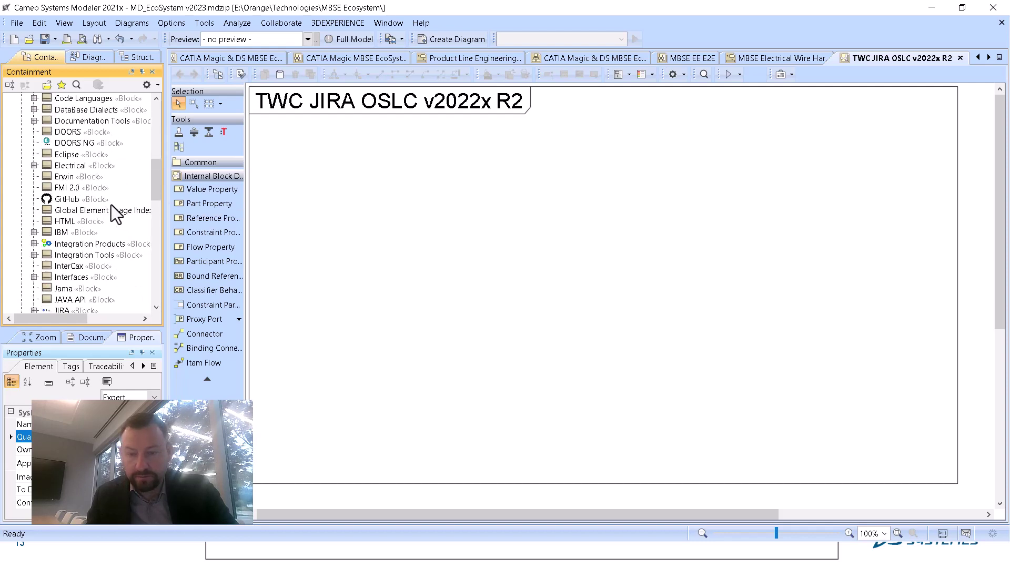
{"action": "left_click_drag", "start_coordinate": [62, 209], "coordinate": [289, 176]}
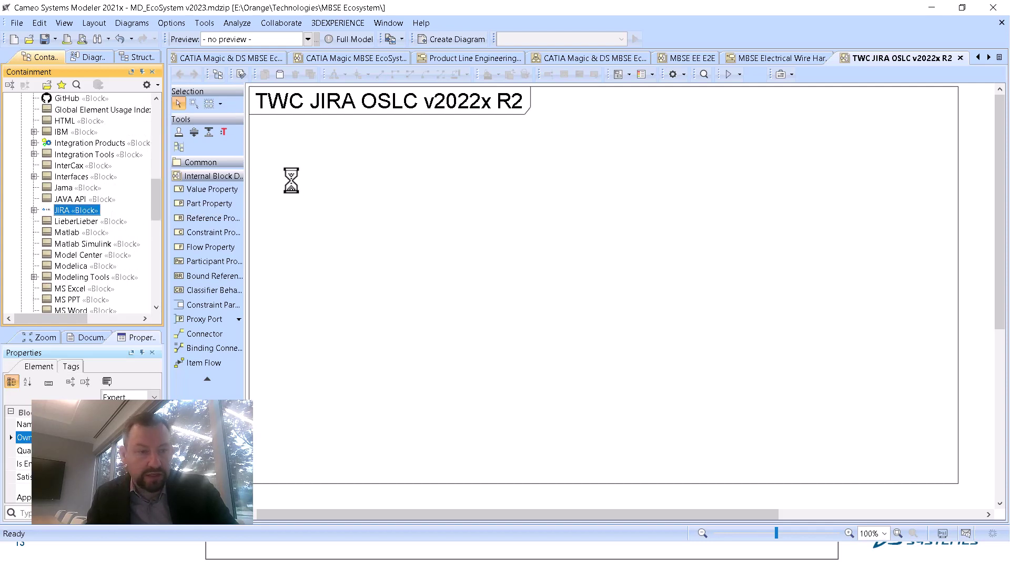
Step: Shrink the JIRA part symbol so that it fits compactly around its logo and name
{"action": "left_click_drag", "start_coordinate": [654, 350], "coordinate": [477, 251]}
{"action": "left_click", "coordinate": [651, 345]}
{"action": "left_click", "coordinate": [654, 346]}
Step: Place the CATIA Magic Rich Client block from the CATIA Magic package beside the JIRA part and reduce its symbol size
{"action": "scroll", "coordinate": [78, 178], "scroll_direction": "up", "scroll_amount": 12}
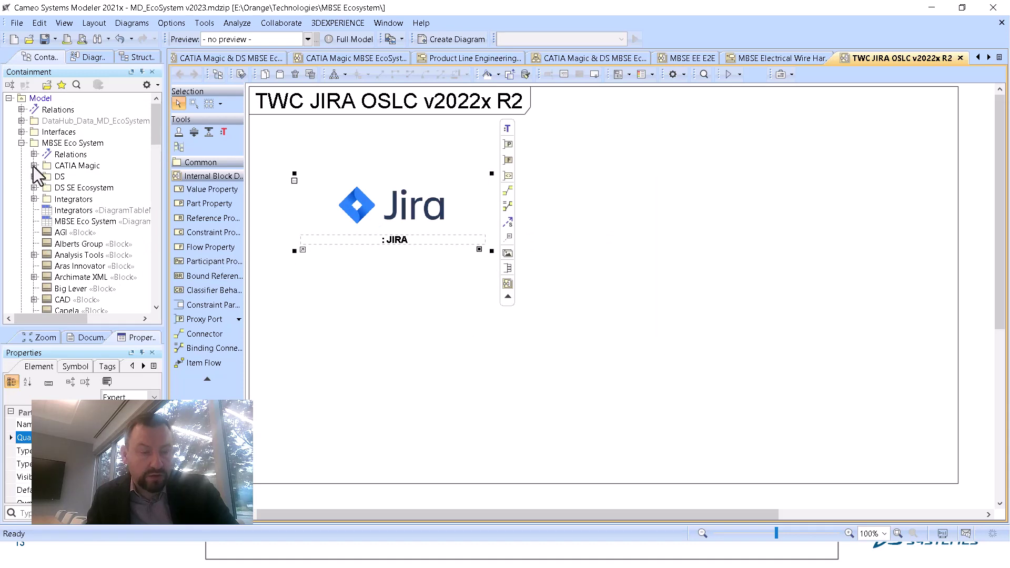
{"action": "left_click", "coordinate": [33, 165]}
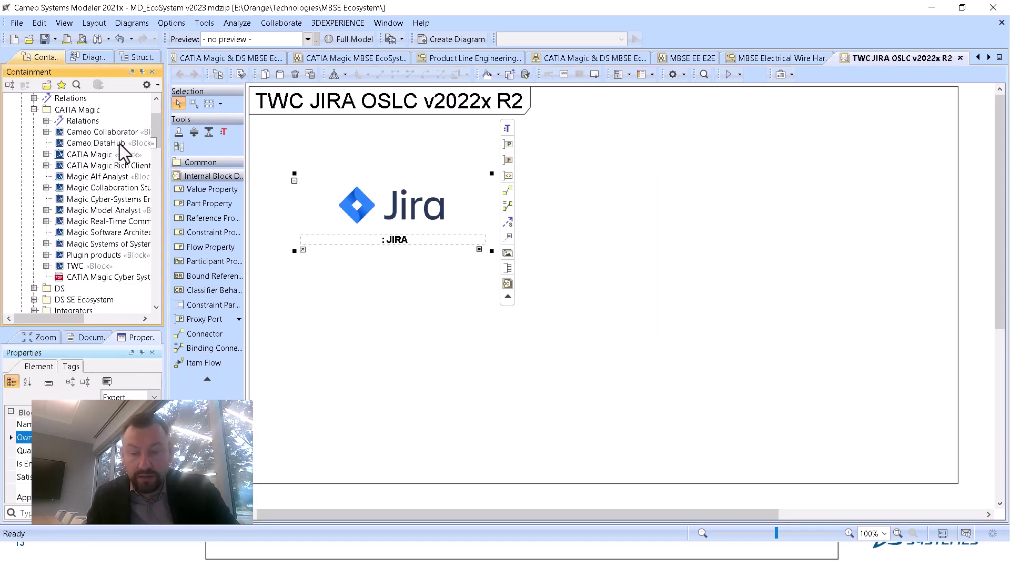
{"action": "left_click", "coordinate": [100, 135]}
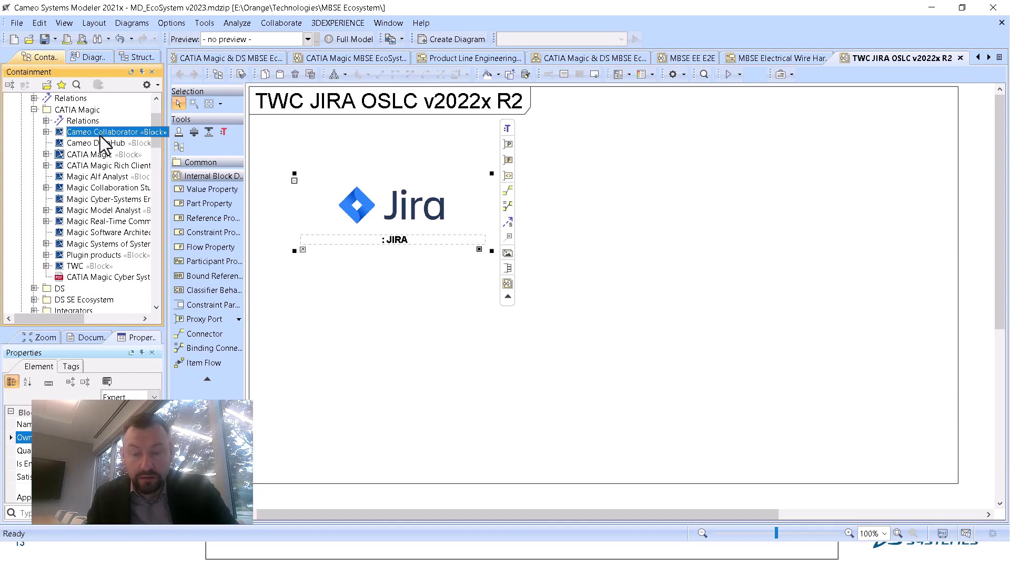
{"action": "left_click", "coordinate": [100, 167]}
{"action": "left_click", "coordinate": [547, 289]}
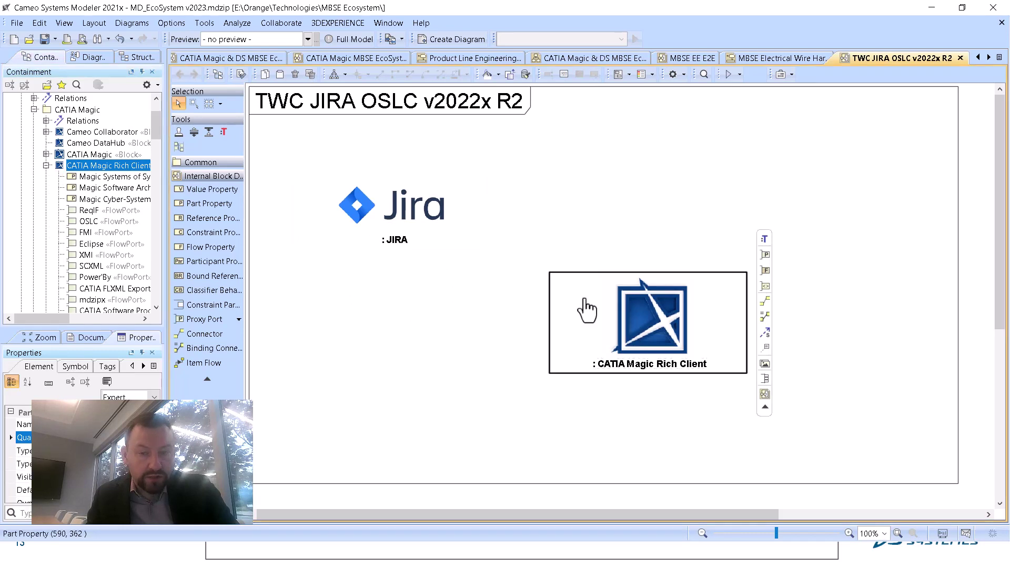
{"action": "left_click", "coordinate": [46, 165]}
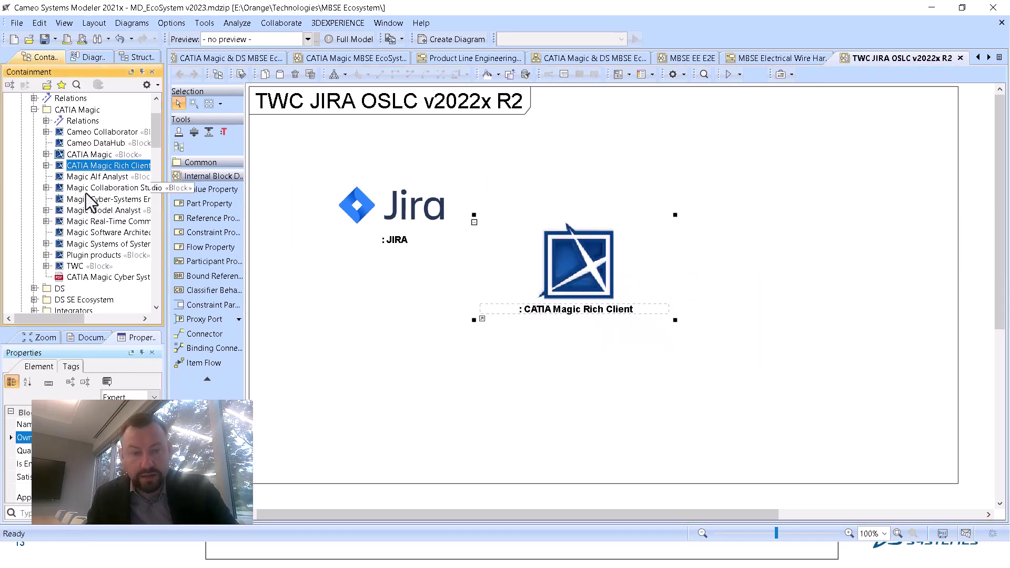
Step: Place the Magic Collaboration Studio block in the diagram's lower-right area and spread the CATIA Magic Rich Client and JIRA parts apart
{"action": "left_click_drag", "start_coordinate": [103, 188], "coordinate": [710, 348]}
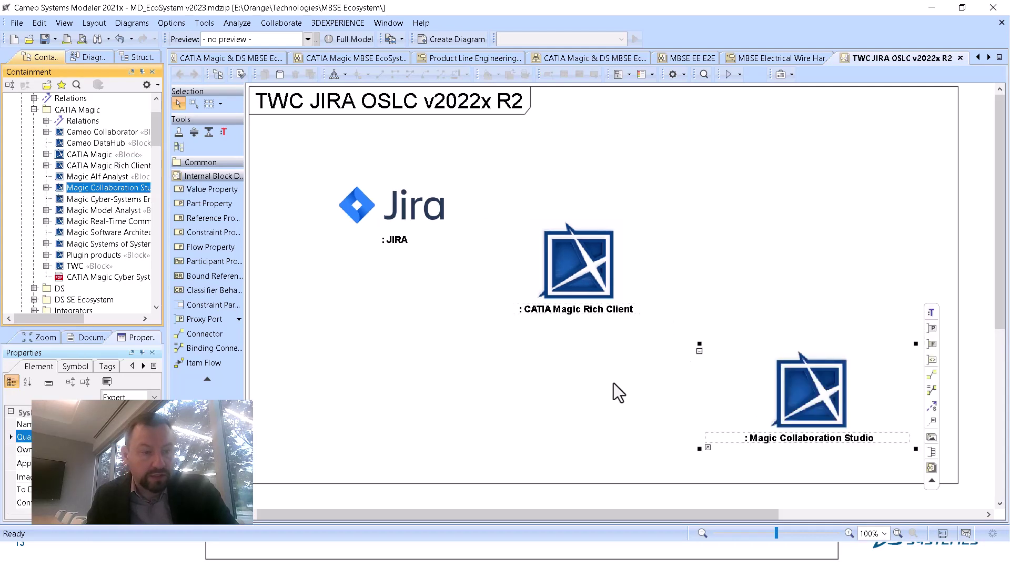
{"action": "left_click_drag", "start_coordinate": [664, 323], "coordinate": [752, 350]}
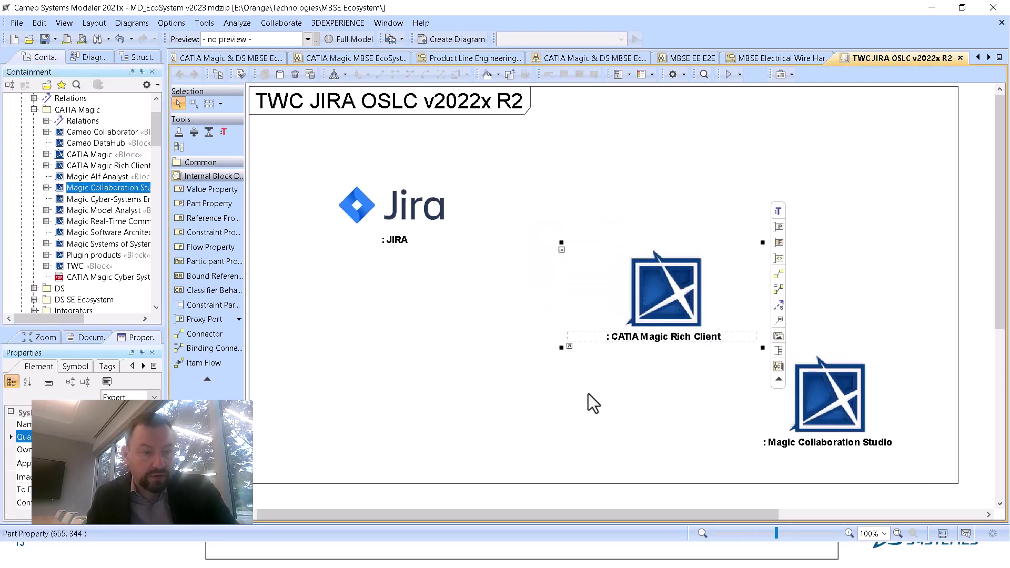
{"action": "left_click", "coordinate": [423, 218]}
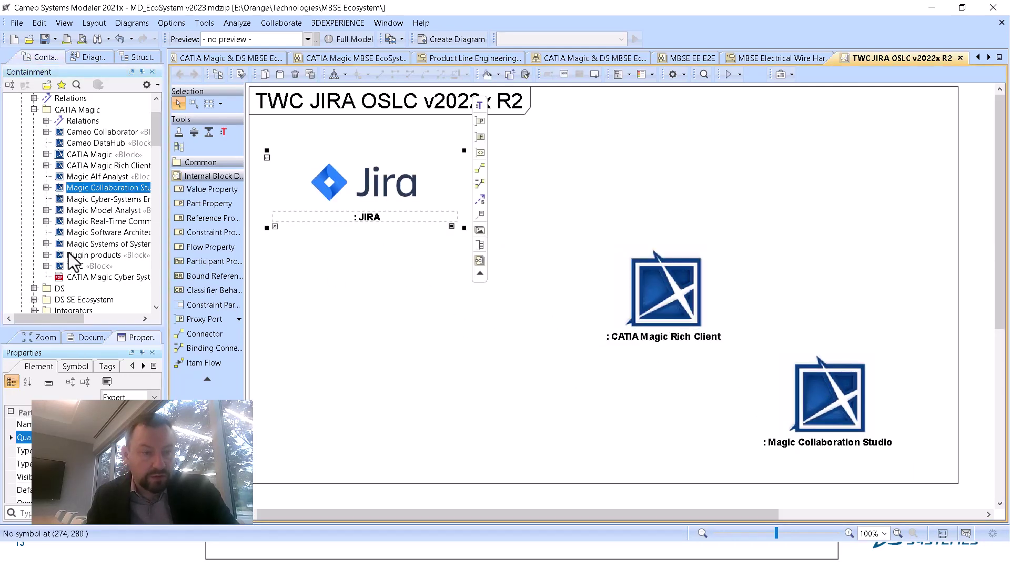
Step: Search the MBSE Eco System package contents in the containment tree for the integration tool block that links to JIRA
{"action": "scroll", "coordinate": [119, 275], "scroll_direction": "down", "scroll_amount": 7}
{"action": "scroll", "coordinate": [118, 277], "scroll_direction": "down", "scroll_amount": 12}
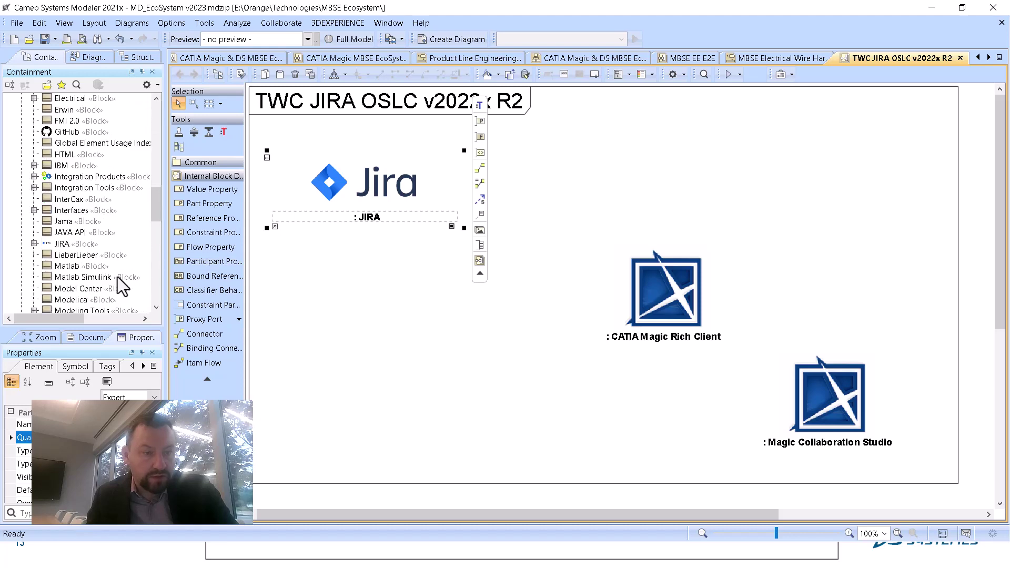
{"action": "scroll", "coordinate": [115, 273], "scroll_direction": "down", "scroll_amount": 8}
{"action": "scroll", "coordinate": [115, 273], "scroll_direction": "up", "scroll_amount": 7}
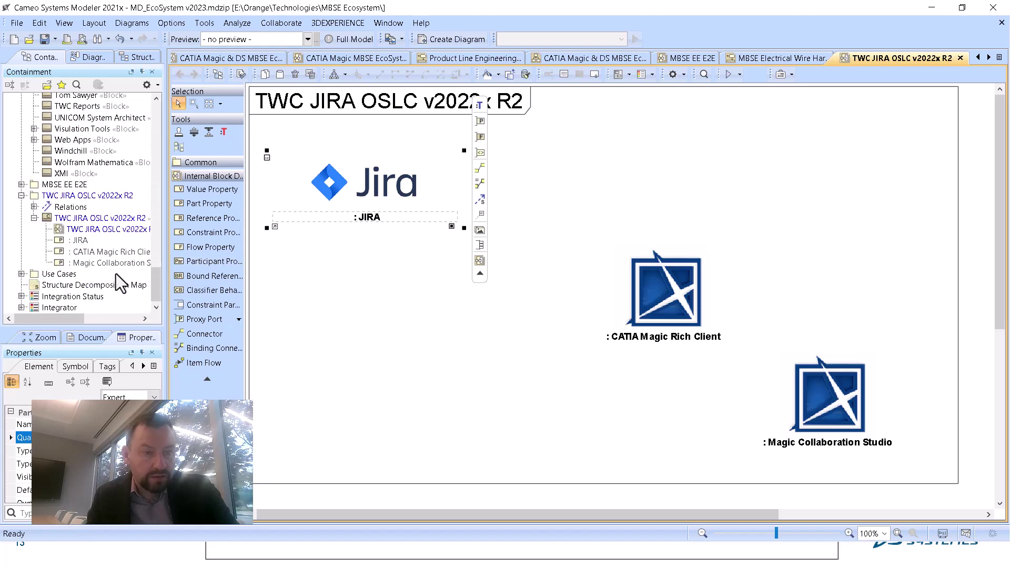
{"action": "scroll", "coordinate": [116, 274], "scroll_direction": "up", "scroll_amount": 9}
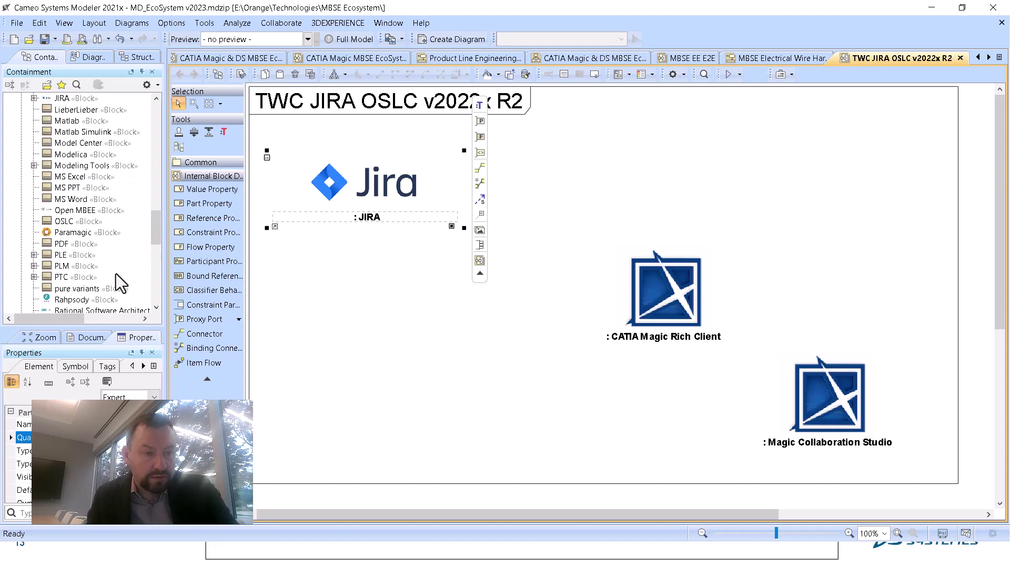
{"action": "scroll", "coordinate": [116, 273], "scroll_direction": "up", "scroll_amount": 2}
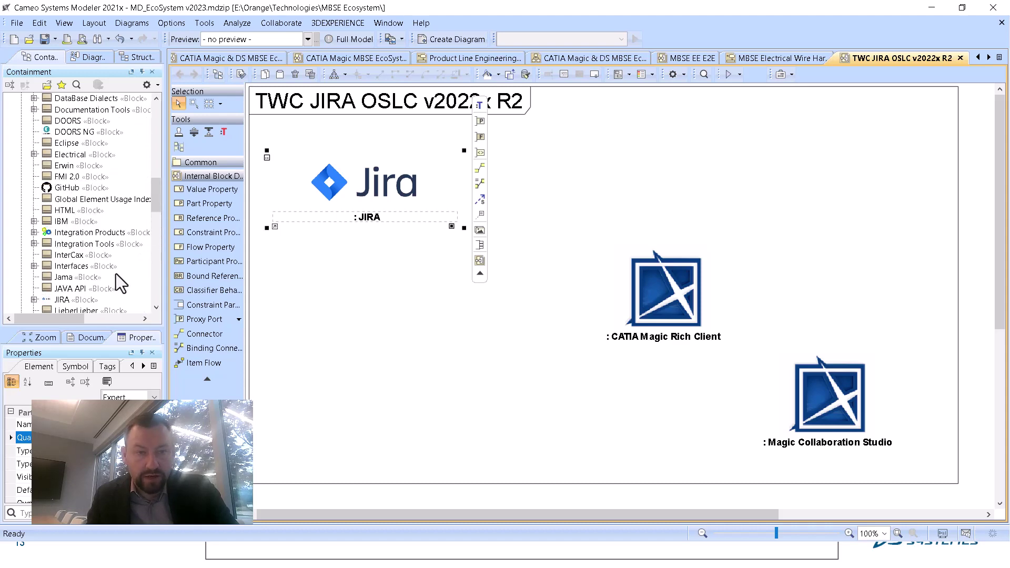
{"action": "scroll", "coordinate": [115, 274], "scroll_direction": "up", "scroll_amount": 8}
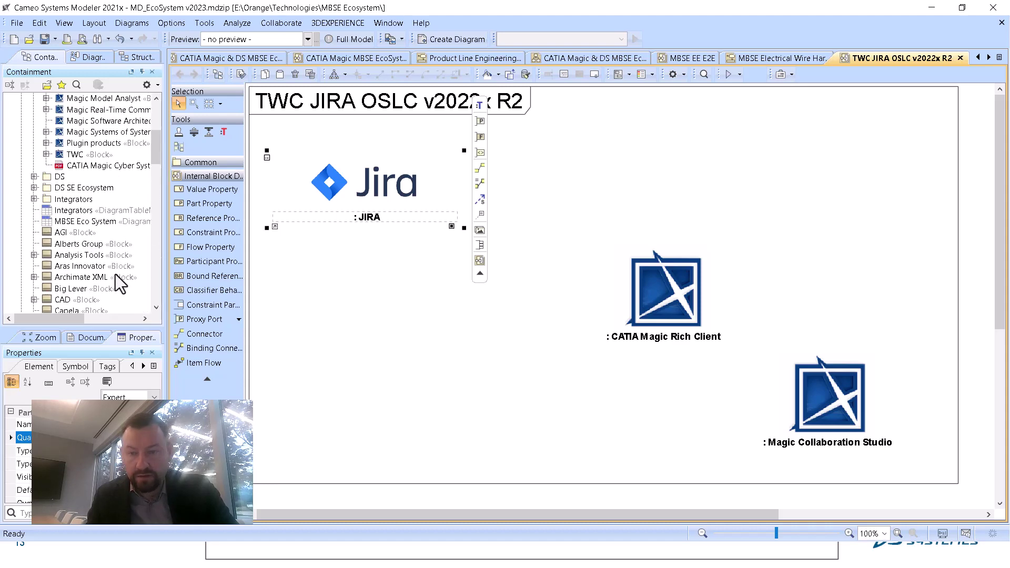
{"action": "scroll", "coordinate": [115, 274], "scroll_direction": "down", "scroll_amount": 2}
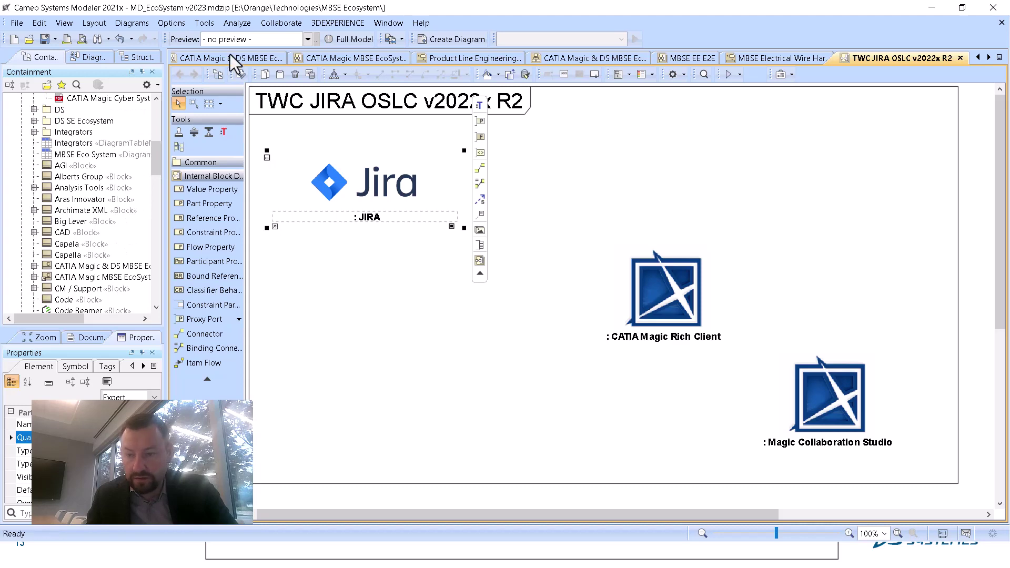
Step: Find the SECollab - SodiusWillert part in the CATIA Magic MBSE EcoSystem diagram and select its type block in the containment tree
{"action": "left_click", "coordinate": [275, 57]}
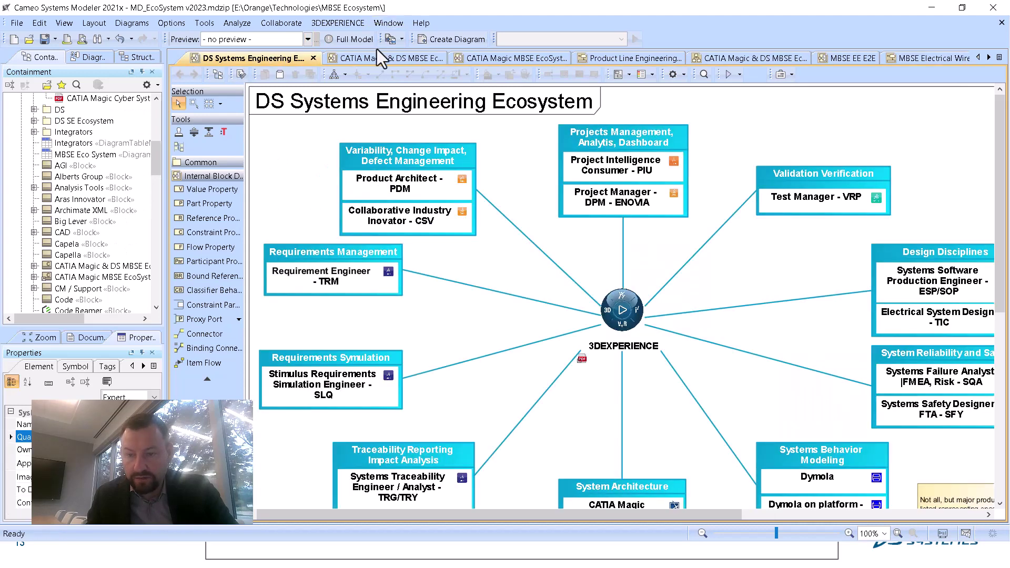
{"action": "left_click", "coordinate": [374, 56]}
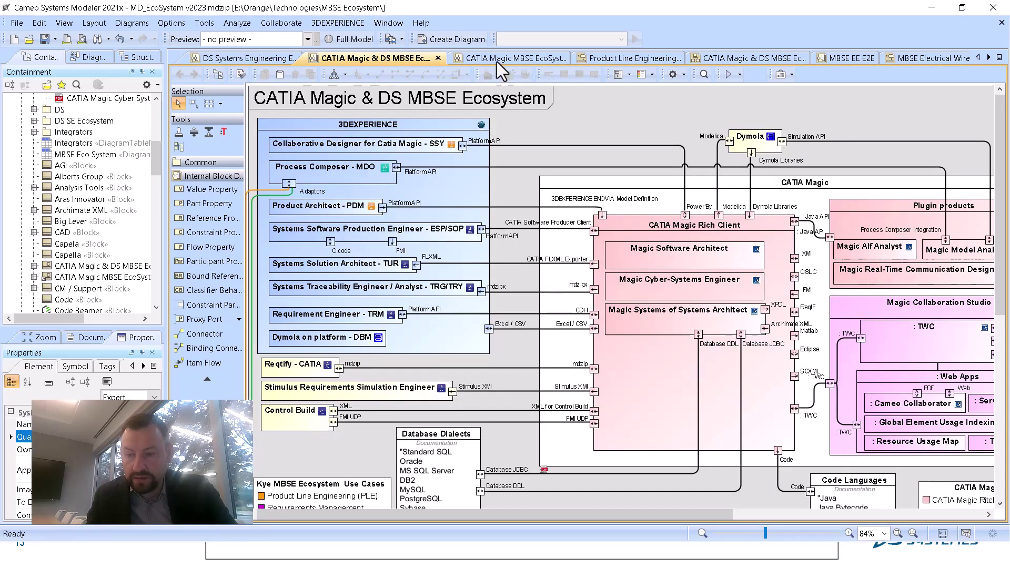
{"action": "left_click", "coordinate": [496, 61]}
{"action": "left_click_drag", "start_coordinate": [617, 519], "coordinate": [710, 514]}
{"action": "left_click", "coordinate": [832, 271]}
{"action": "right_click", "coordinate": [835, 269]}
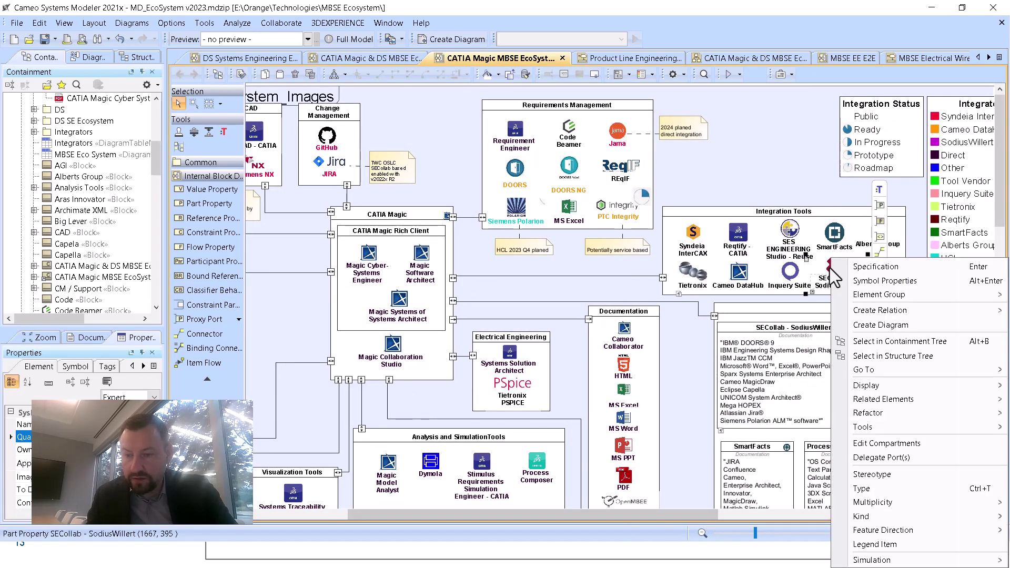
{"action": "left_click", "coordinate": [876, 343]}
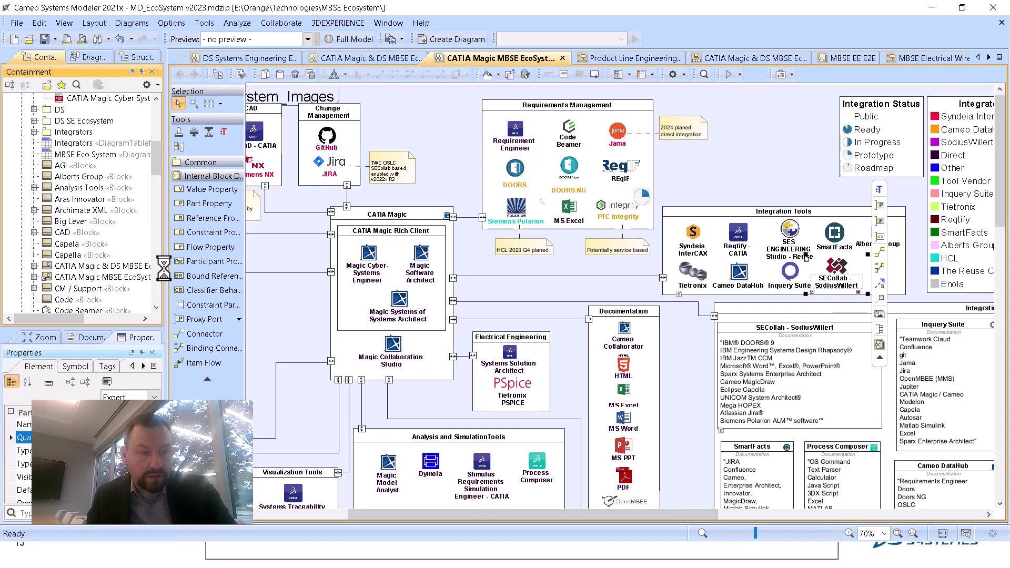
{"action": "right_click", "coordinate": [841, 270]}
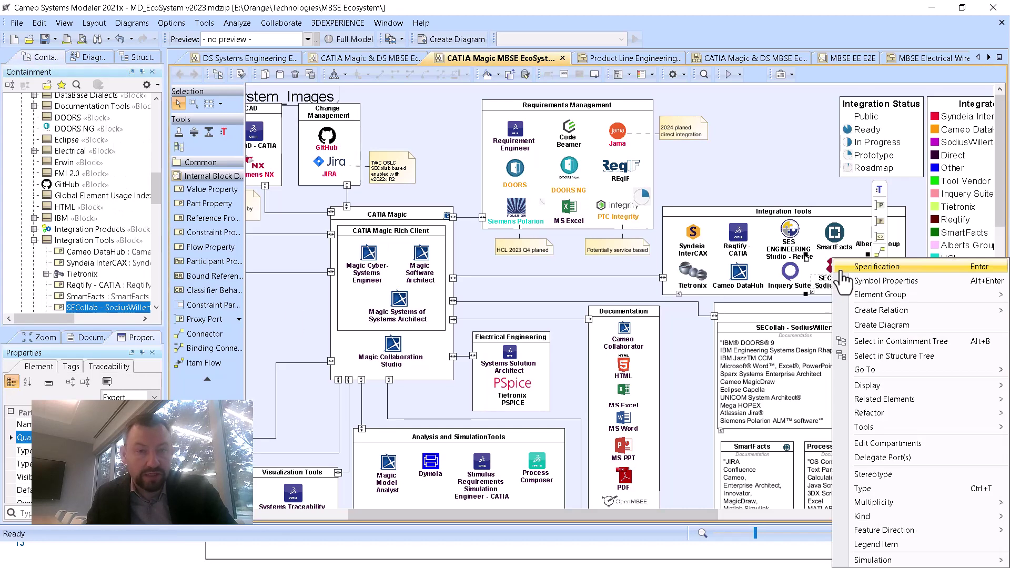
{"action": "mouse_move", "coordinate": [875, 370]}
{"action": "left_click", "coordinate": [782, 371]}
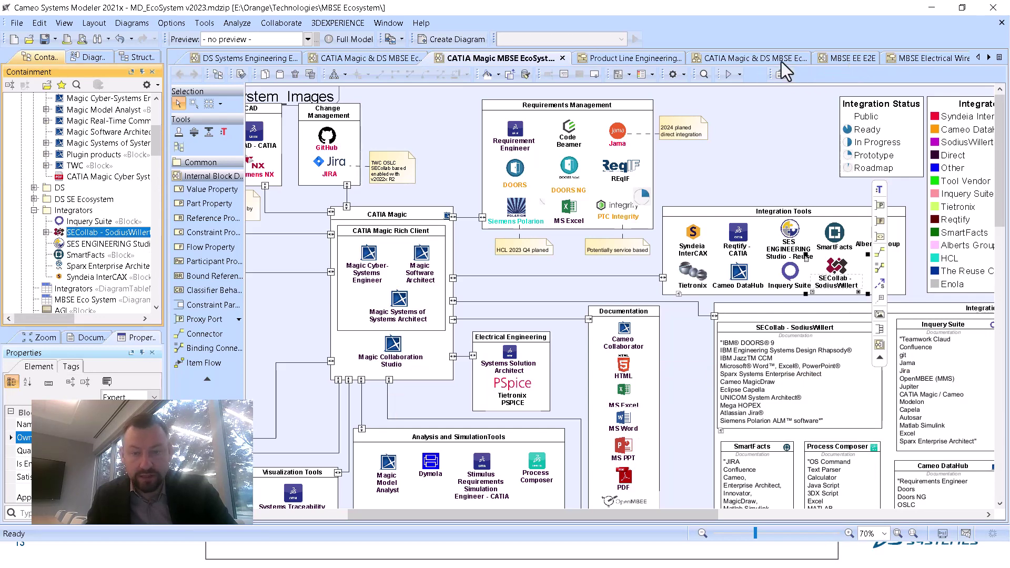
Step: Place the SECollab - SodiusWillert block in the TWC JIRA OSLC v2022x R2 diagram, shrink it and position it between JIRA and CATIA Magic Rich Client
{"action": "scroll", "coordinate": [781, 62], "scroll_direction": "down", "scroll_amount": 5}
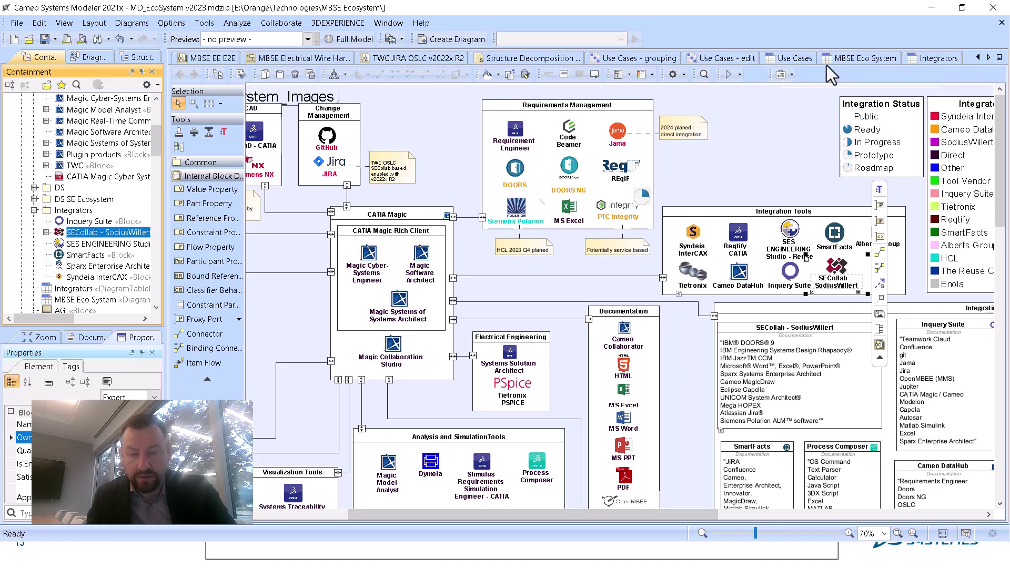
{"action": "left_click", "coordinate": [389, 62]}
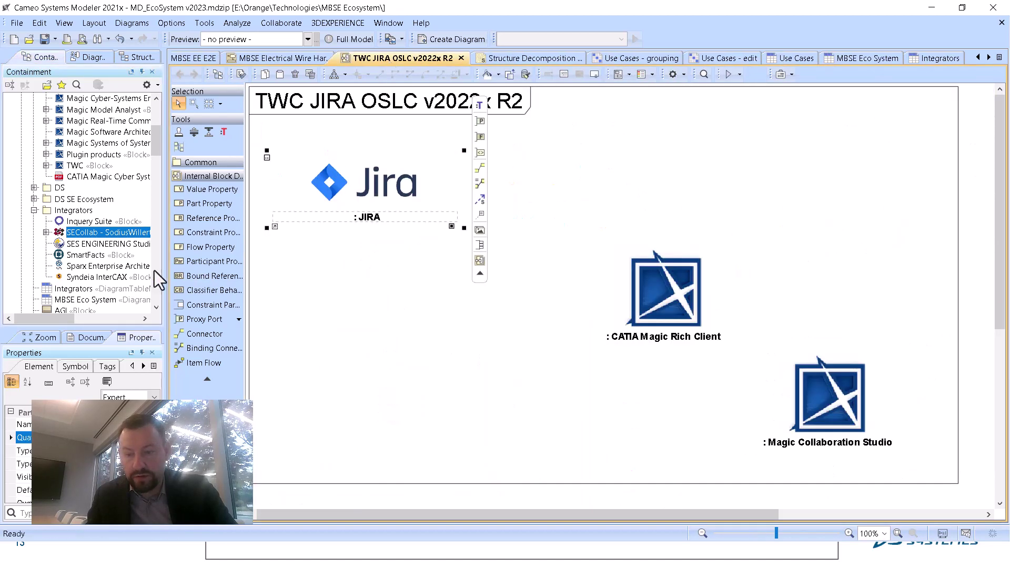
{"action": "left_click_drag", "start_coordinate": [490, 186], "coordinate": [834, 415]}
{"action": "key", "text": "ctrl+z"}
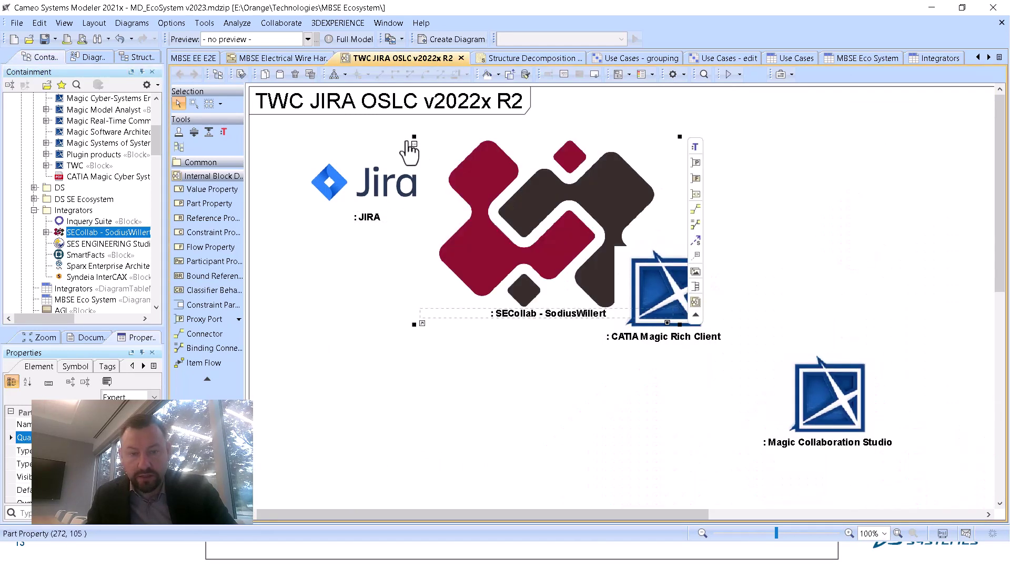
{"action": "left_click_drag", "start_coordinate": [414, 138], "coordinate": [549, 238]}
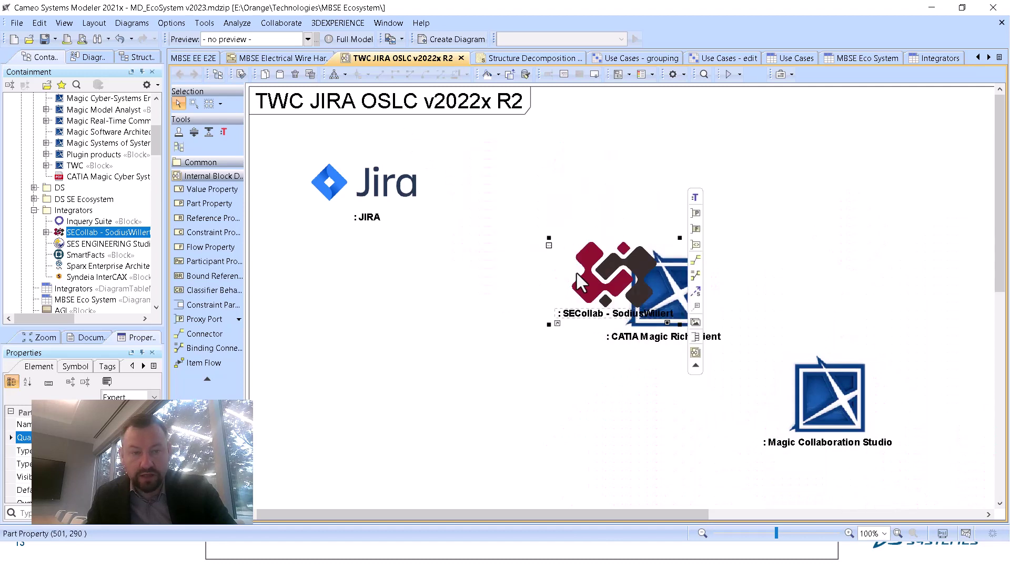
{"action": "left_click_drag", "start_coordinate": [599, 301], "coordinate": [500, 241]}
Step: Move the JIRA part up beneath the diagram title and display its API port on its right edge
{"action": "left_click", "coordinate": [339, 212]}
{"action": "left_click_drag", "start_coordinate": [339, 213], "coordinate": [319, 176]}
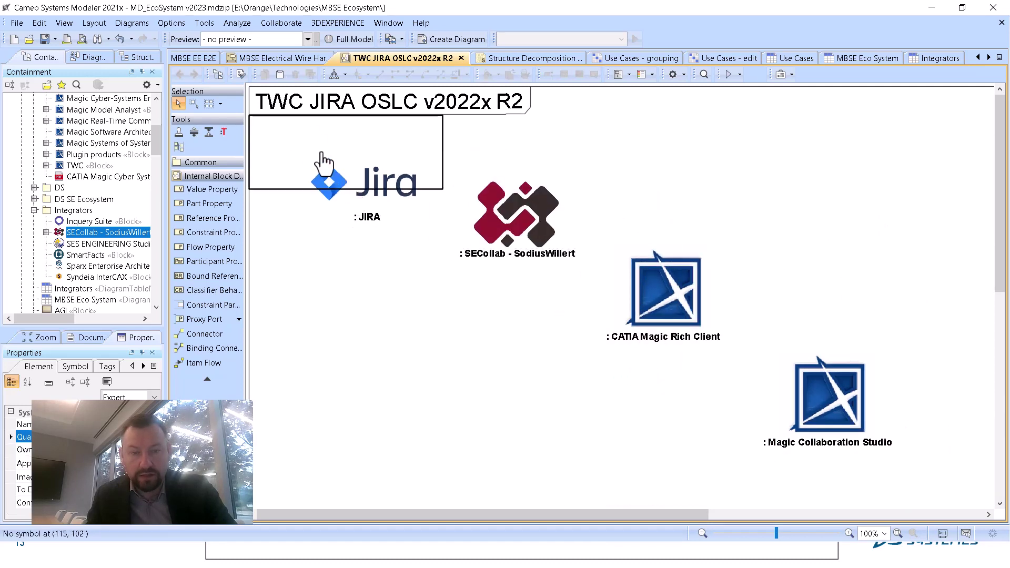
{"action": "left_click", "coordinate": [355, 277]}
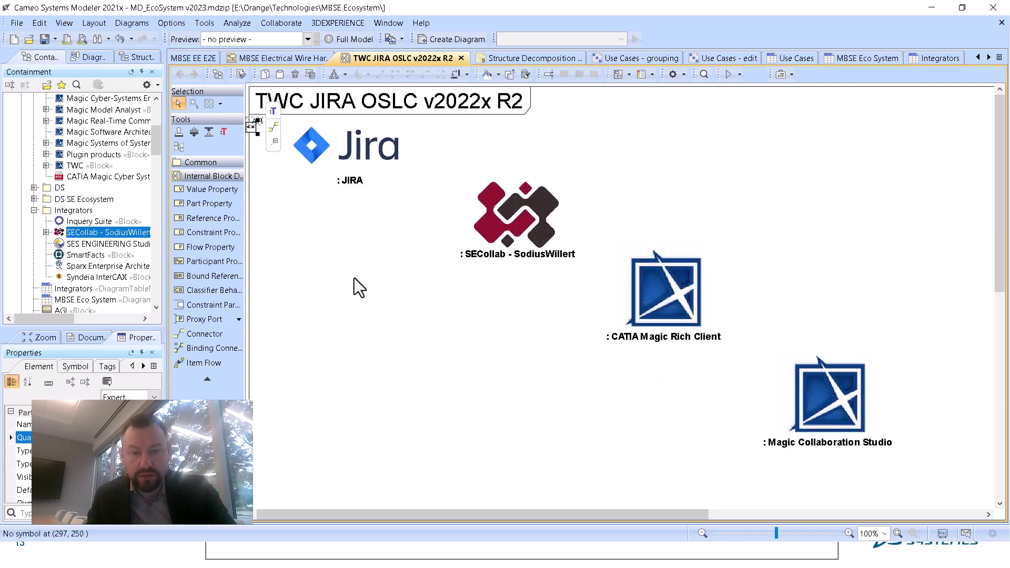
{"action": "left_click_drag", "start_coordinate": [252, 128], "coordinate": [442, 142]}
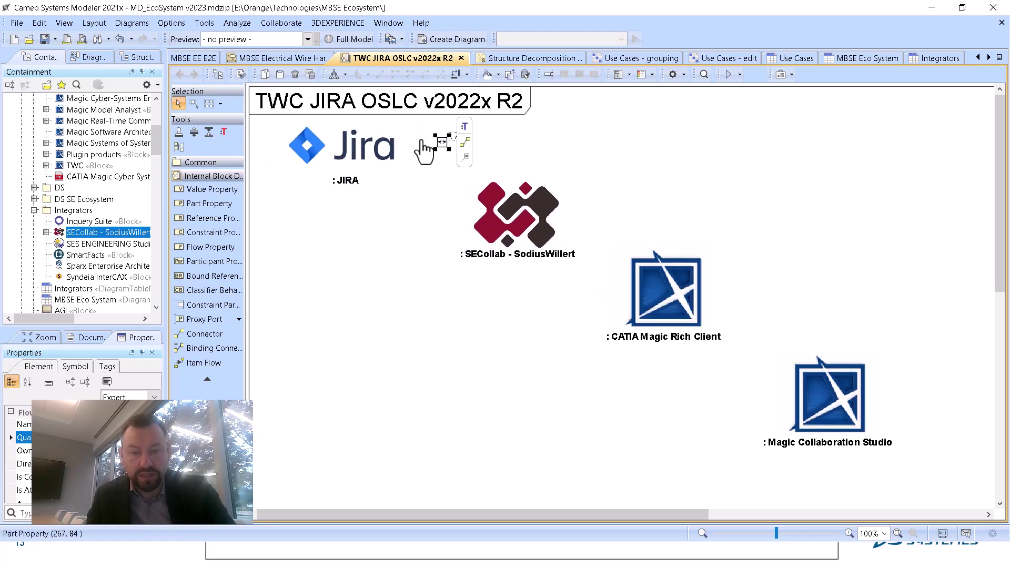
Step: Connect the JIRA part's API port to the API port of the SECollab - SodiusWillert part
{"action": "left_click", "coordinate": [443, 143]}
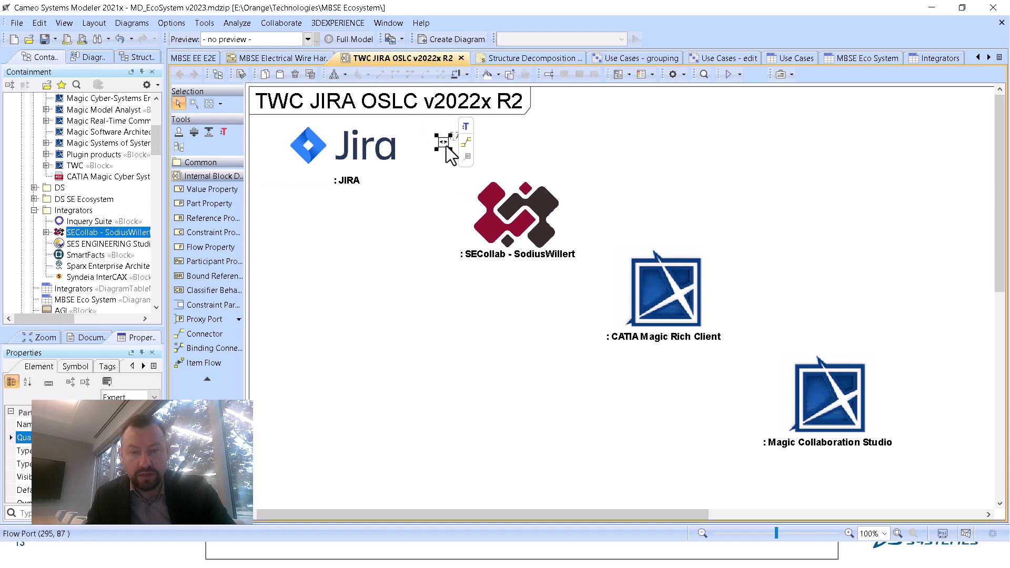
{"action": "left_click_drag", "start_coordinate": [465, 142], "coordinate": [516, 208]}
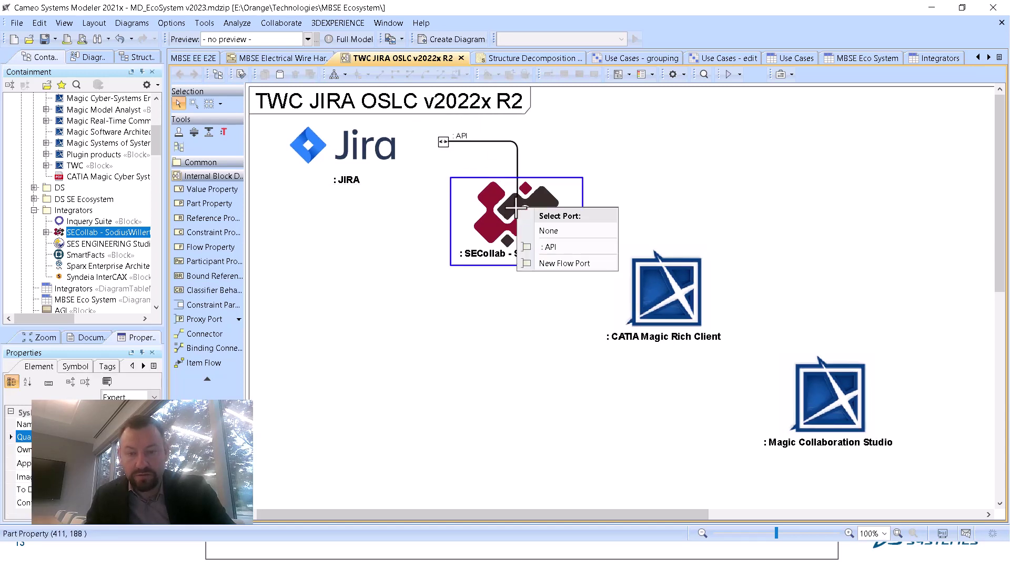
{"action": "left_click", "coordinate": [558, 248]}
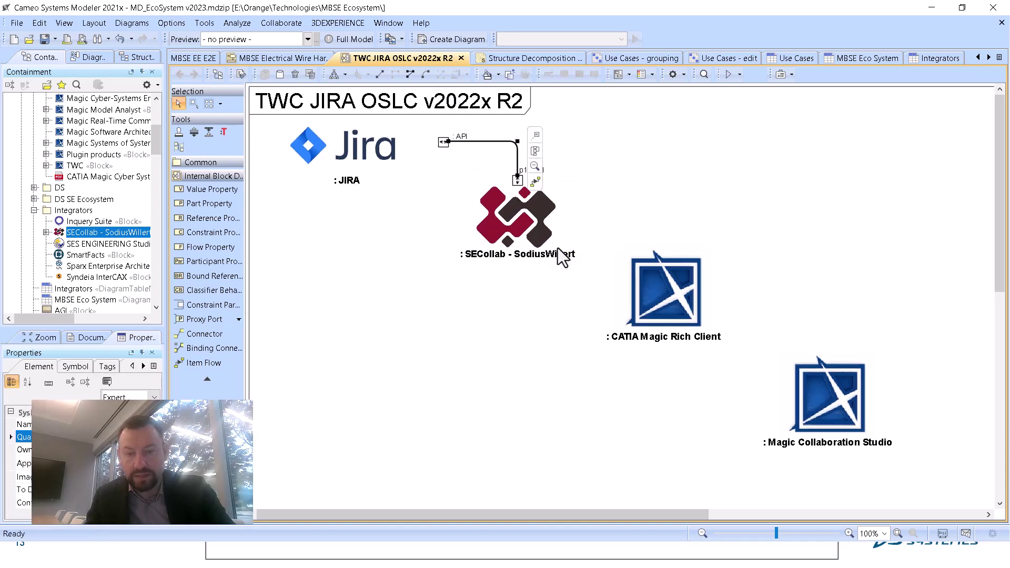
Step: Display the OSLC port of the SECollab - SodiusWillert part and place it on the part's right edge
{"action": "left_click", "coordinate": [522, 234]}
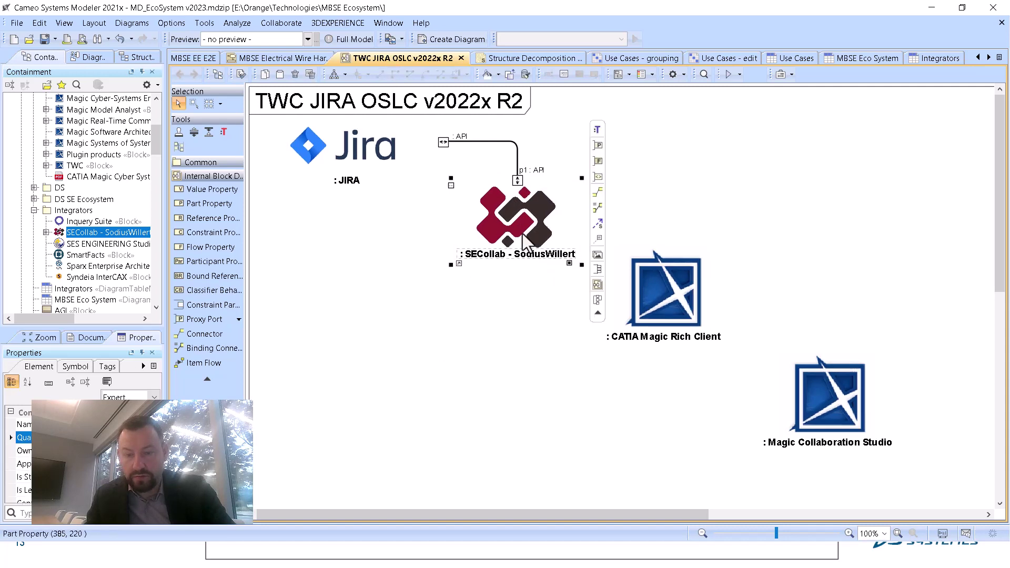
{"action": "left_click", "coordinate": [602, 276]}
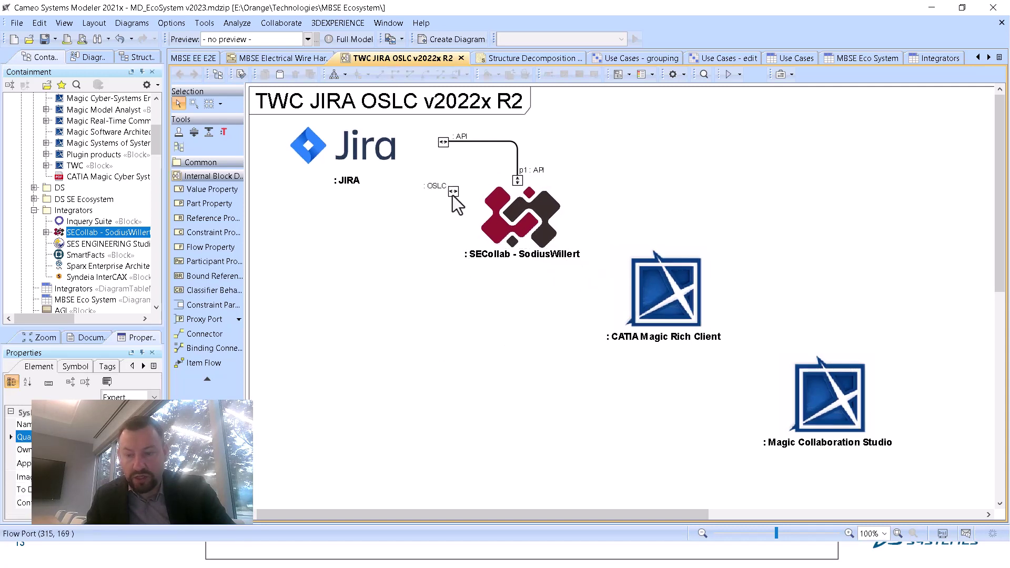
{"action": "left_click_drag", "start_coordinate": [452, 191], "coordinate": [584, 202]}
Step: Connect the SECollab - SodiusWillert OSLC port to the OSLC port of the Magic Collaboration Studio part
{"action": "left_click", "coordinate": [609, 202]}
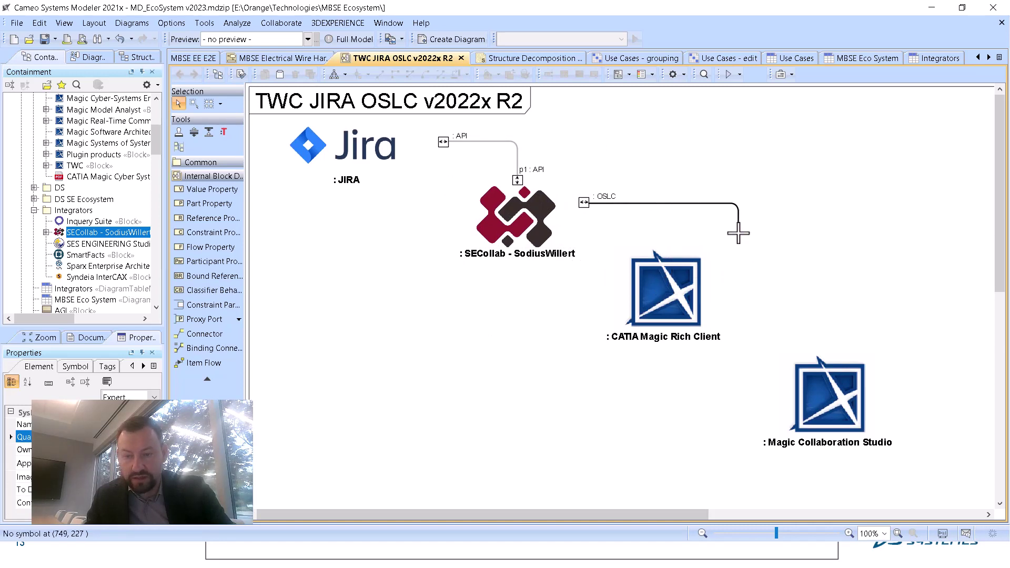
{"action": "left_click", "coordinate": [838, 381]}
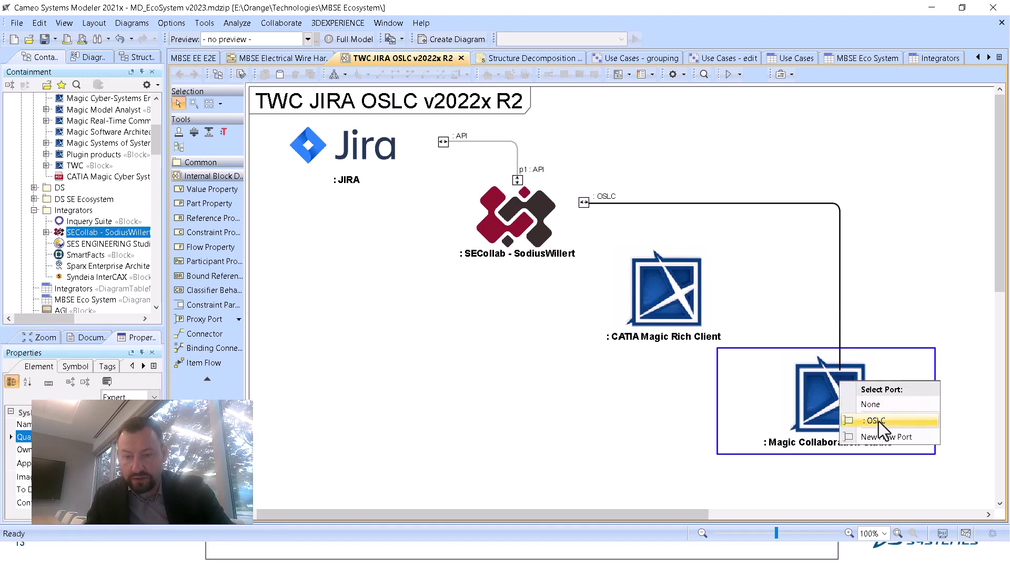
{"action": "left_click", "coordinate": [878, 421]}
{"action": "left_click", "coordinate": [822, 395]}
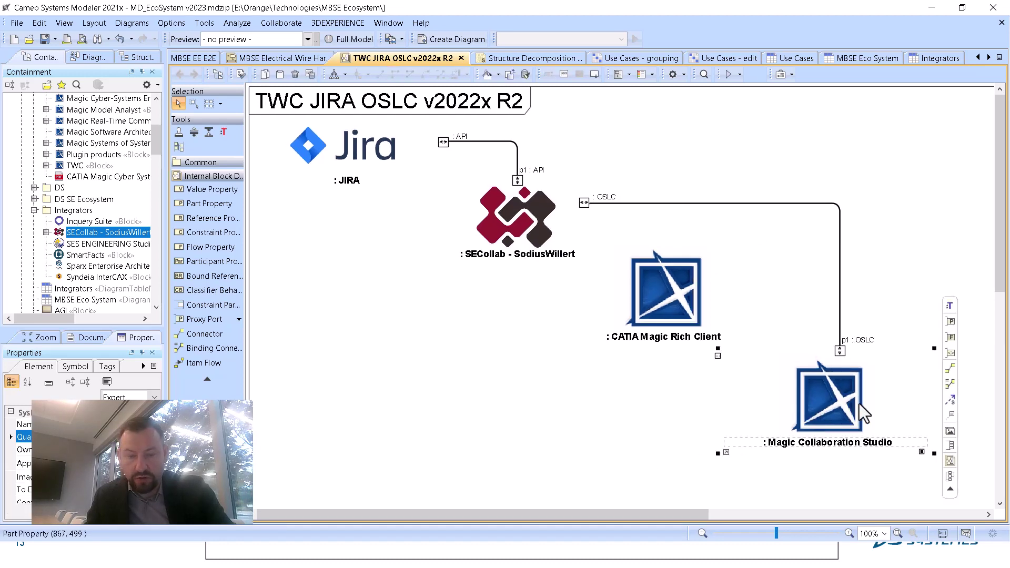
Step: Display the TWC port of the Magic Collaboration Studio part and place it midway on the part's left edge
{"action": "left_click", "coordinate": [950, 448]}
{"action": "left_click", "coordinate": [677, 437]}
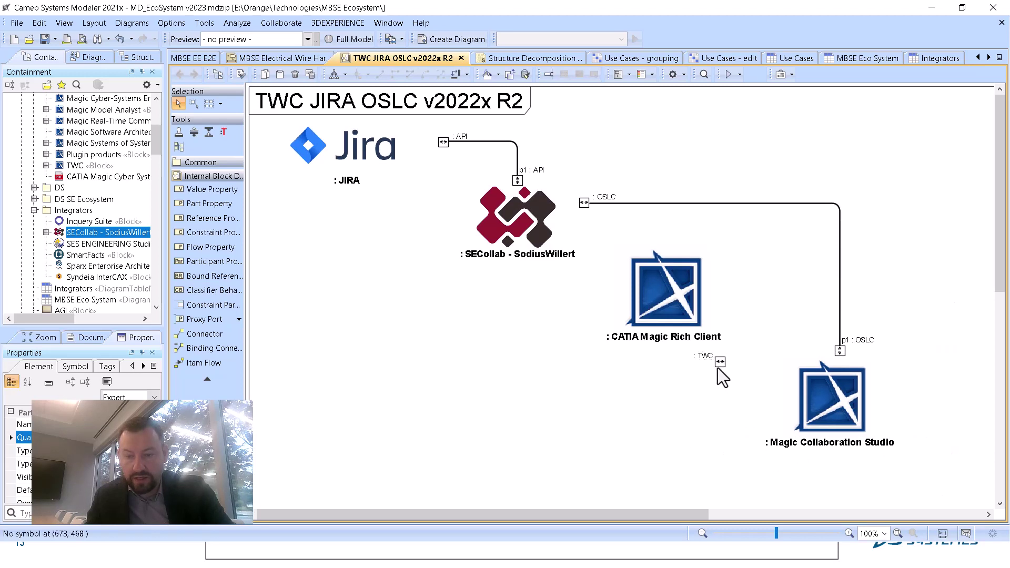
{"action": "left_click_drag", "start_coordinate": [719, 362], "coordinate": [720, 397]}
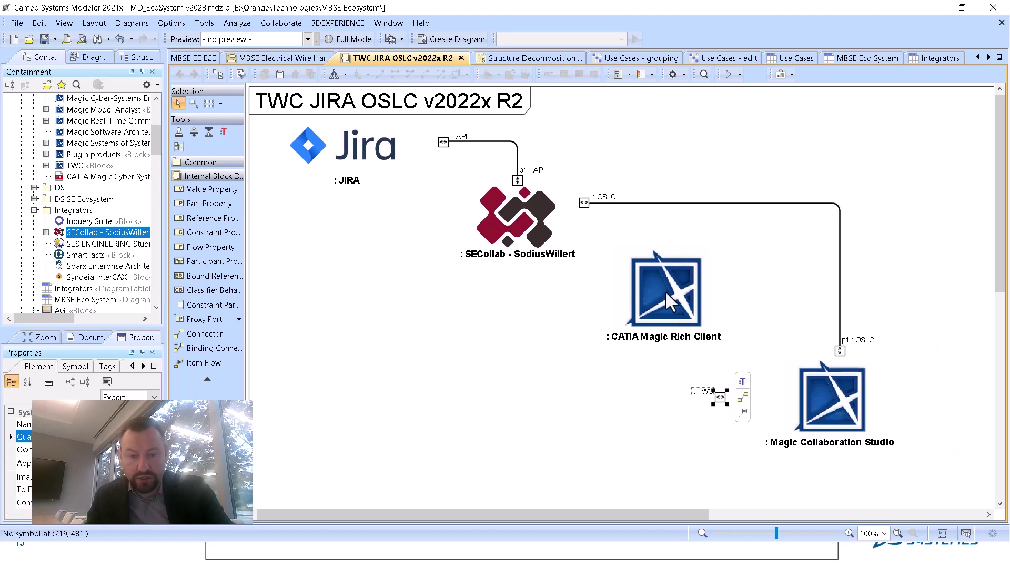
Step: Place the CATIA Magic Rich Client part level with Magic Collaboration Studio and connect it to that part's TWC port
{"action": "left_click", "coordinate": [719, 397]}
{"action": "left_click_drag", "start_coordinate": [745, 399], "coordinate": [475, 397]}
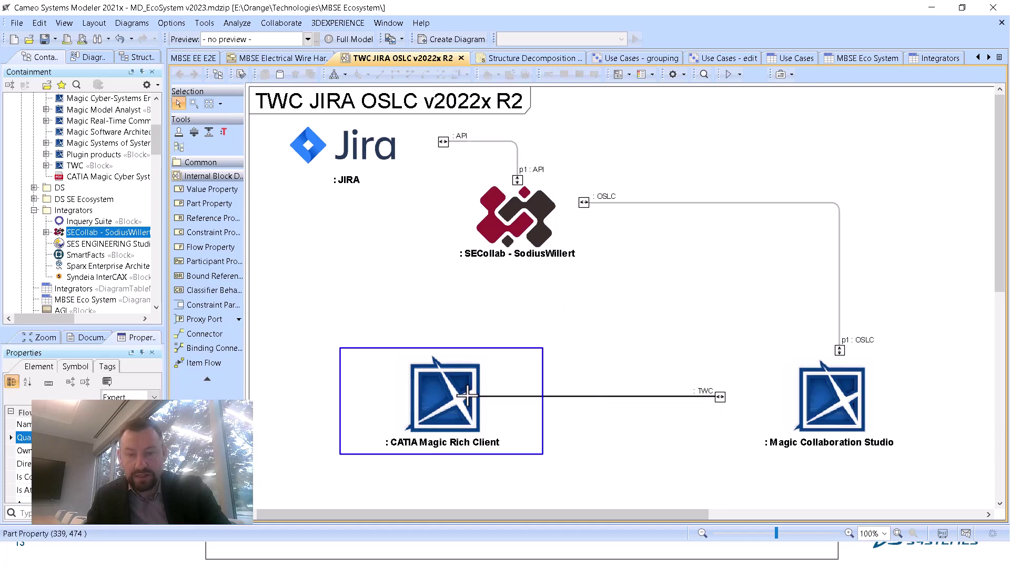
{"action": "left_click", "coordinate": [523, 435]}
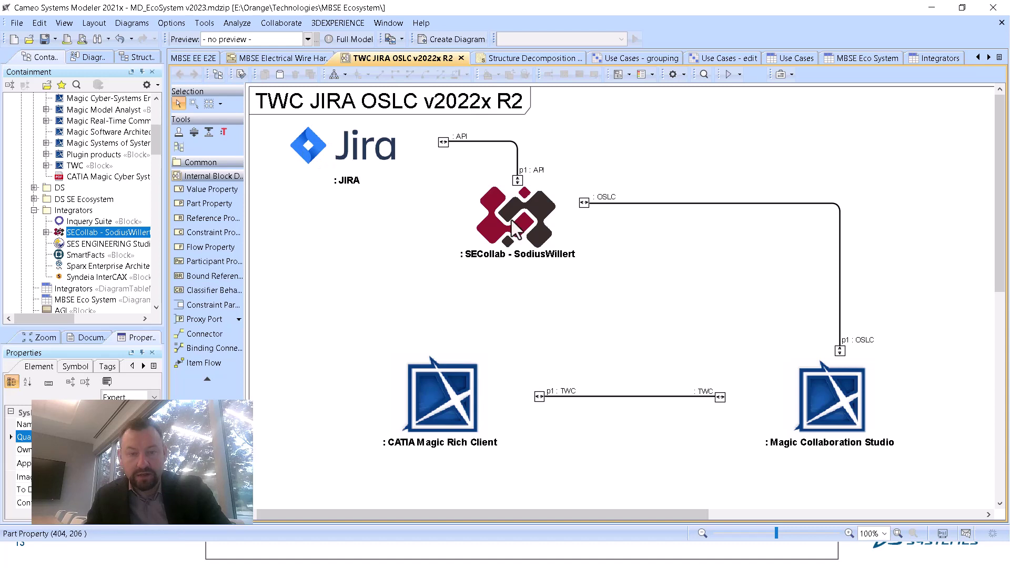
Step: Arrange the JIRA and SECollab - SodiusWillert parts side by side with a straight API connector, and narrow the diagram frame around the parts
{"action": "left_click_drag", "start_coordinate": [512, 229], "coordinate": [523, 208]}
{"action": "left_click_drag", "start_coordinate": [368, 172], "coordinate": [366, 240]}
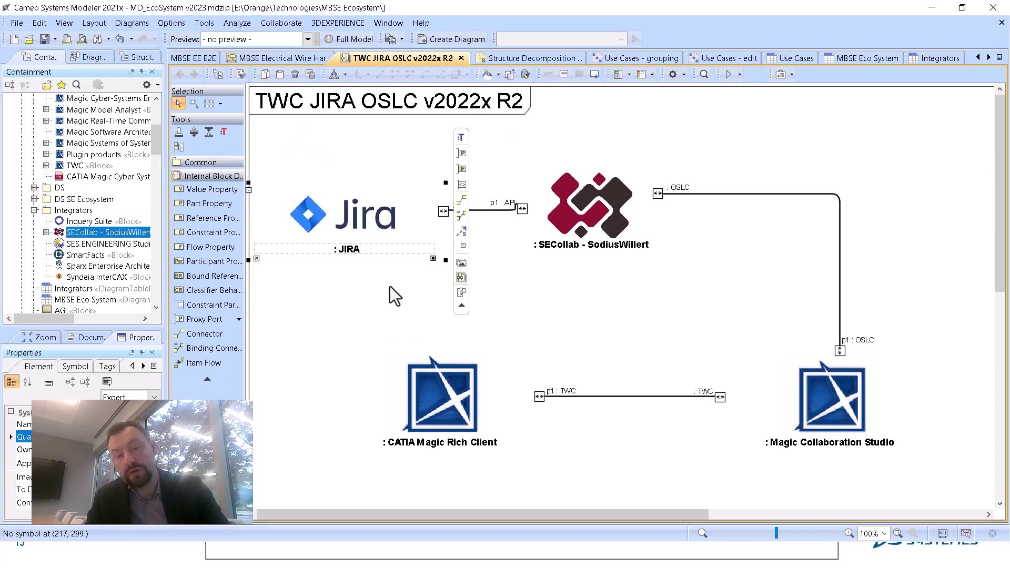
{"action": "left_click", "coordinate": [517, 210]}
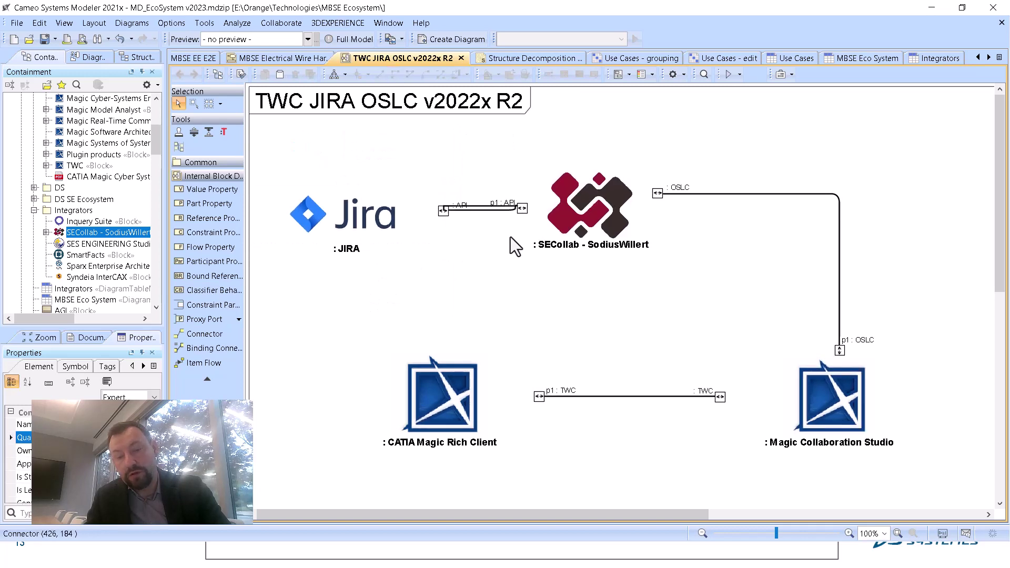
{"action": "left_click", "coordinate": [494, 248]}
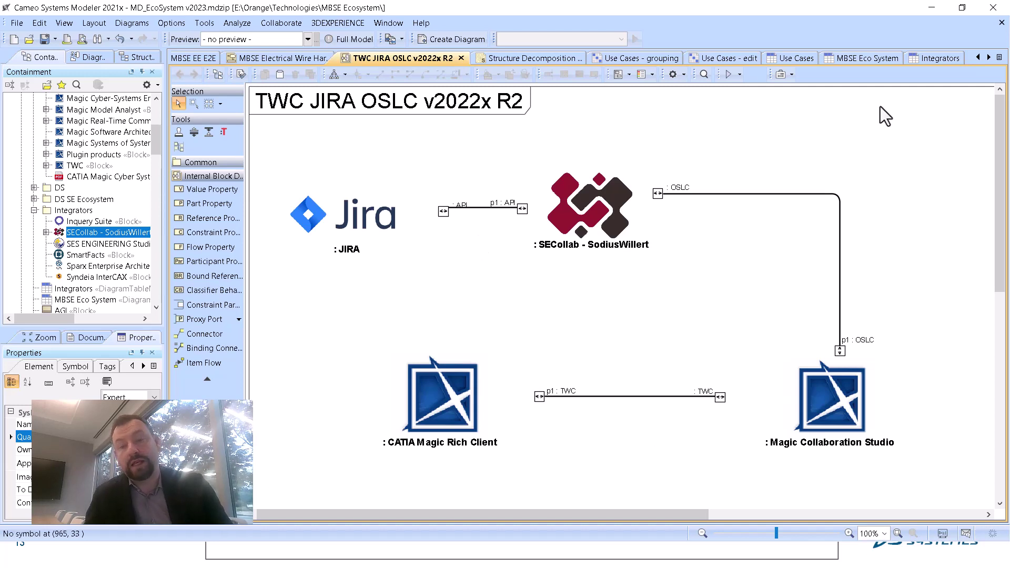
{"action": "left_click", "coordinate": [978, 91]}
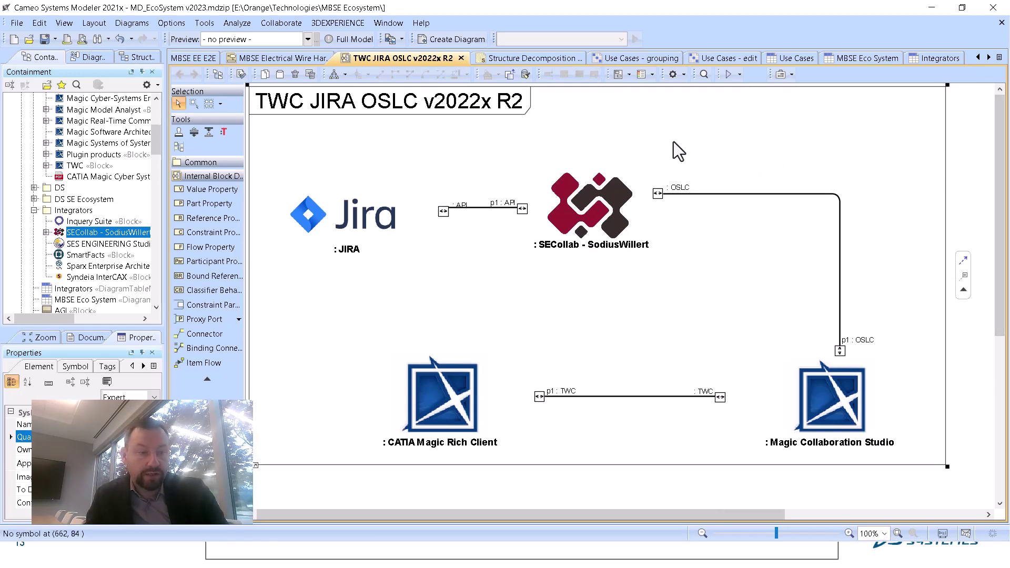
Step: Locate the TWC JIRA OSLC v2022x R2 package in the model and create a use case diagram in it
{"action": "scroll", "coordinate": [98, 222], "scroll_direction": "down", "scroll_amount": 1}
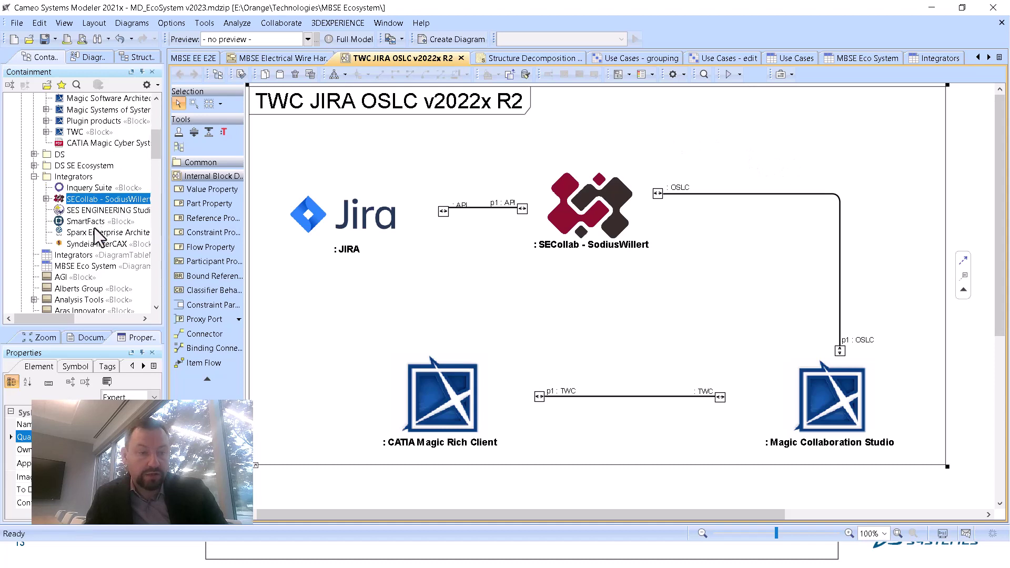
{"action": "right_click", "coordinate": [431, 265]}
{"action": "left_click", "coordinate": [476, 304]}
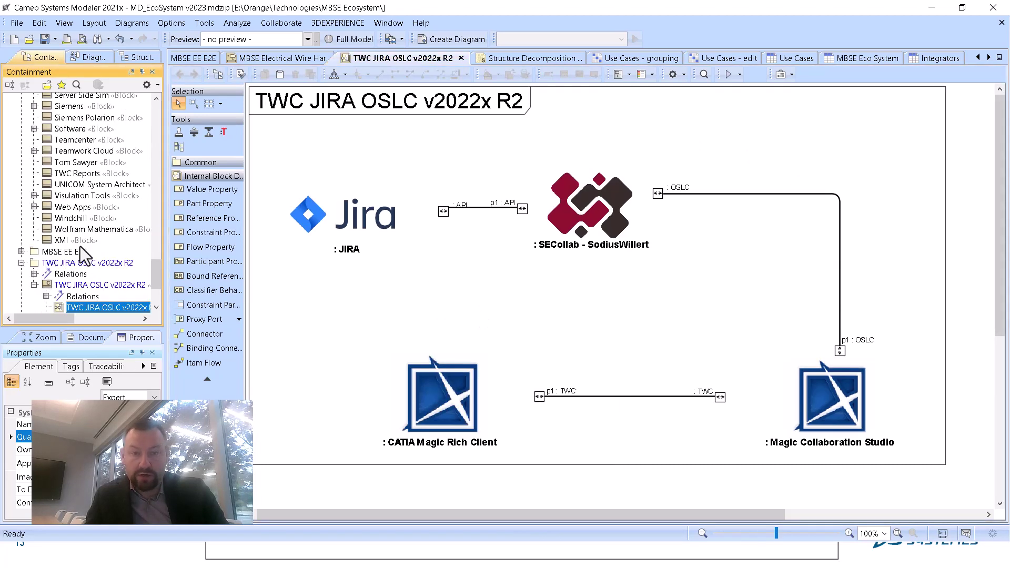
{"action": "left_click", "coordinate": [34, 195]}
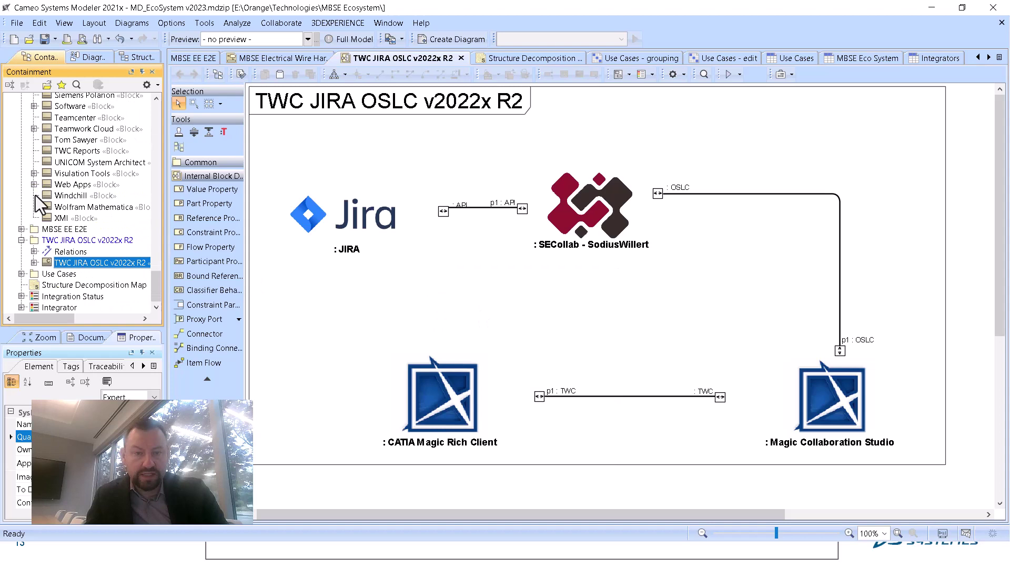
{"action": "left_click", "coordinate": [78, 242]}
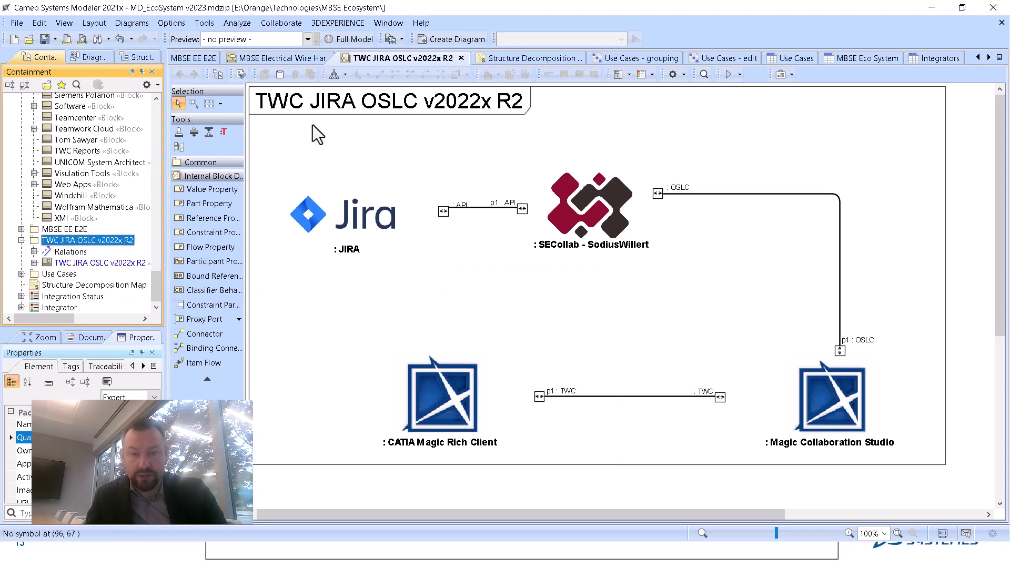
{"action": "left_click", "coordinate": [453, 39]}
{"action": "double_click", "coordinate": [471, 164]}
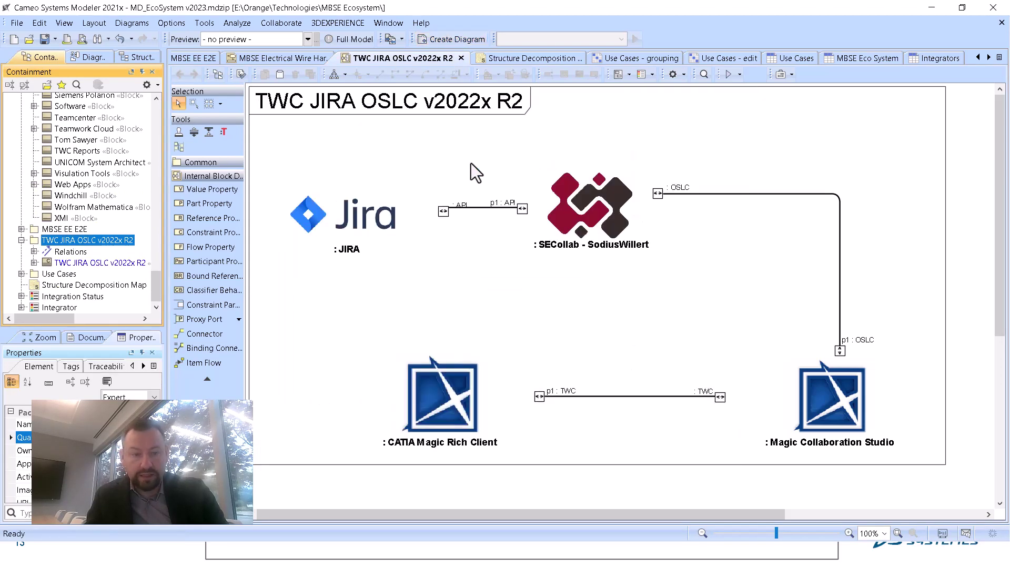
Step: Place the TWC JIRA OSLC v2022x R2 system context block on the use case diagram and enlarge it to hold use cases
{"action": "left_click", "coordinate": [79, 273]}
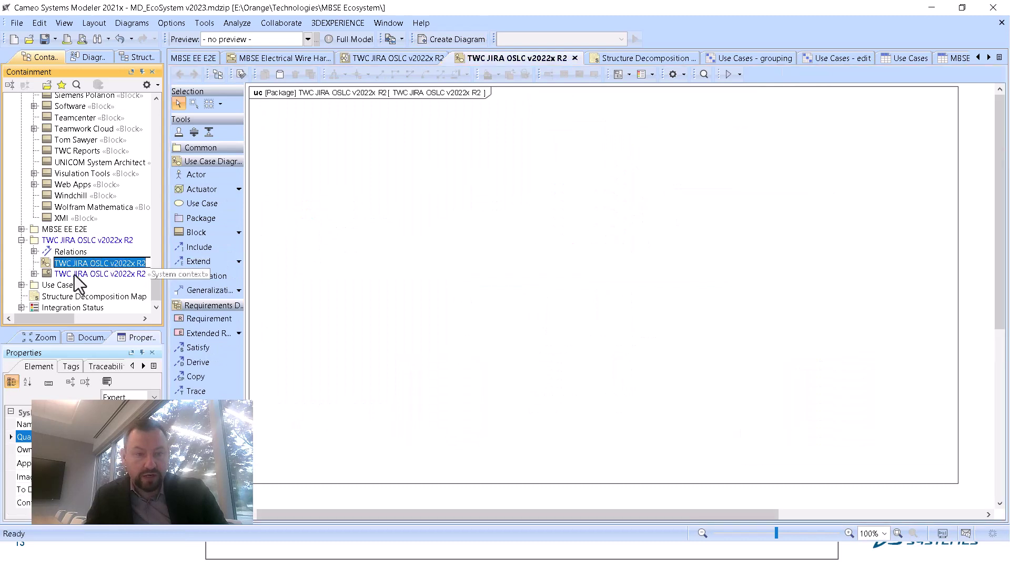
{"action": "left_click_drag", "start_coordinate": [504, 175], "coordinate": [541, 168]}
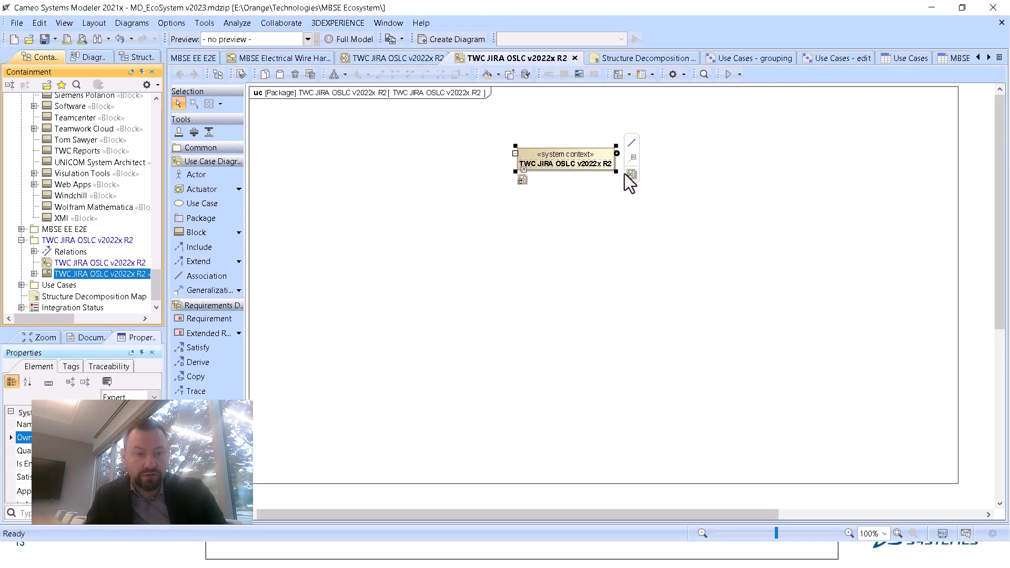
{"action": "left_click_drag", "start_coordinate": [616, 171], "coordinate": [730, 329]}
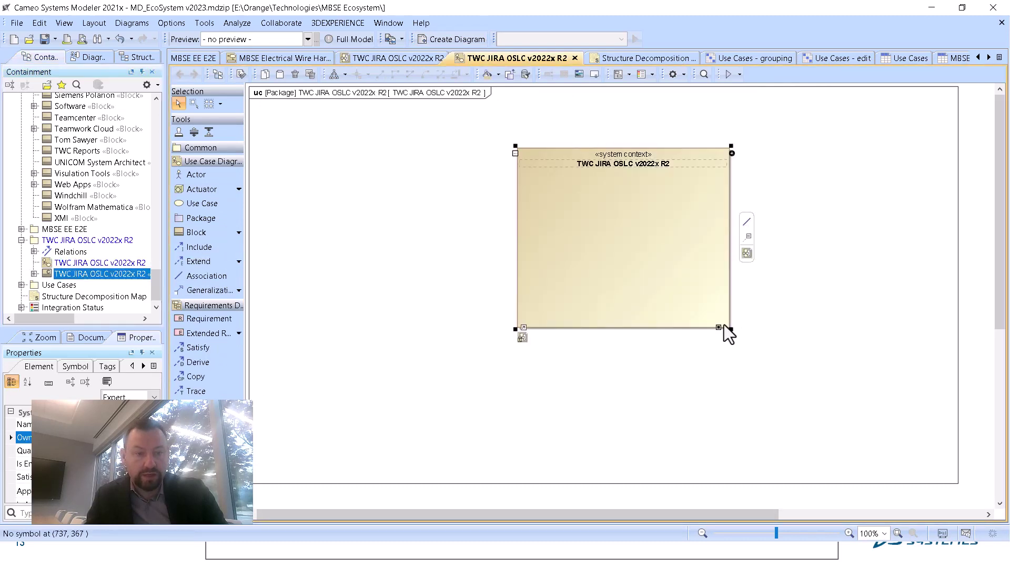
Step: Add a use case named "Link system architecture view to Jira ticket" inside the system context block
{"action": "left_click", "coordinate": [204, 309]}
{"action": "left_click", "coordinate": [206, 313]}
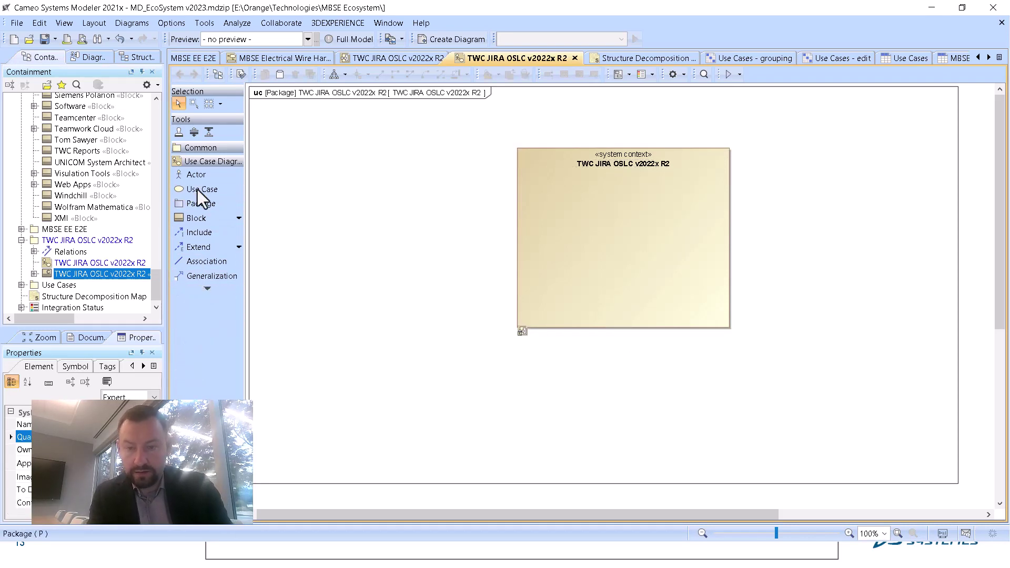
{"action": "left_click", "coordinate": [197, 189]}
{"action": "left_click", "coordinate": [590, 192]}
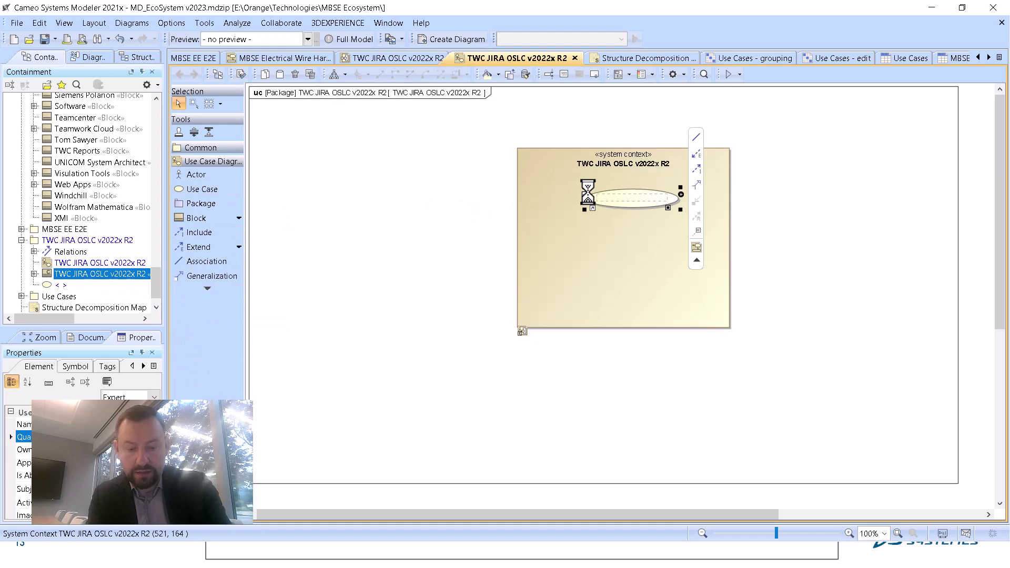
{"action": "type", "text": "C"}
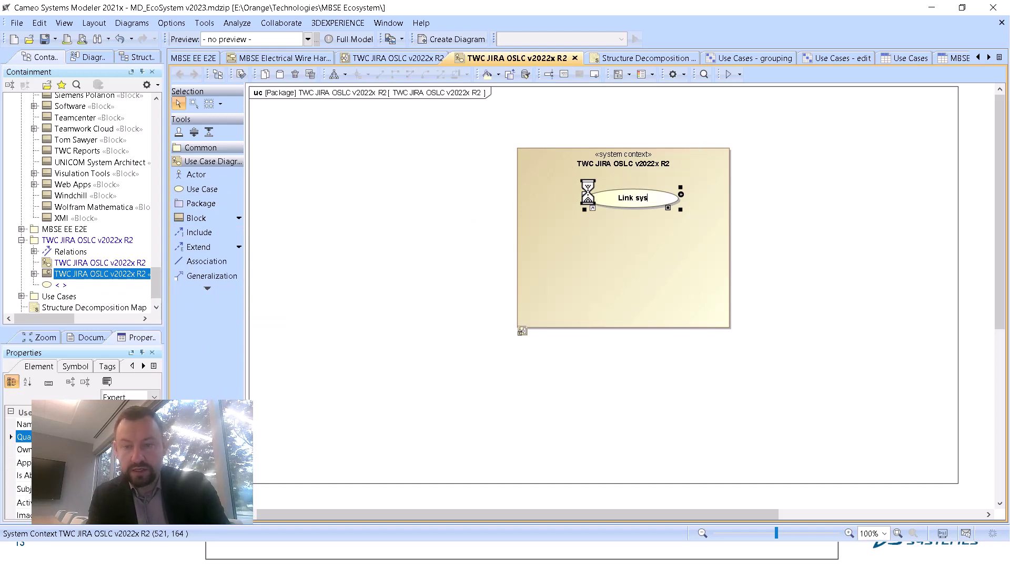
{"action": "type", "text": "ink system architecture"}
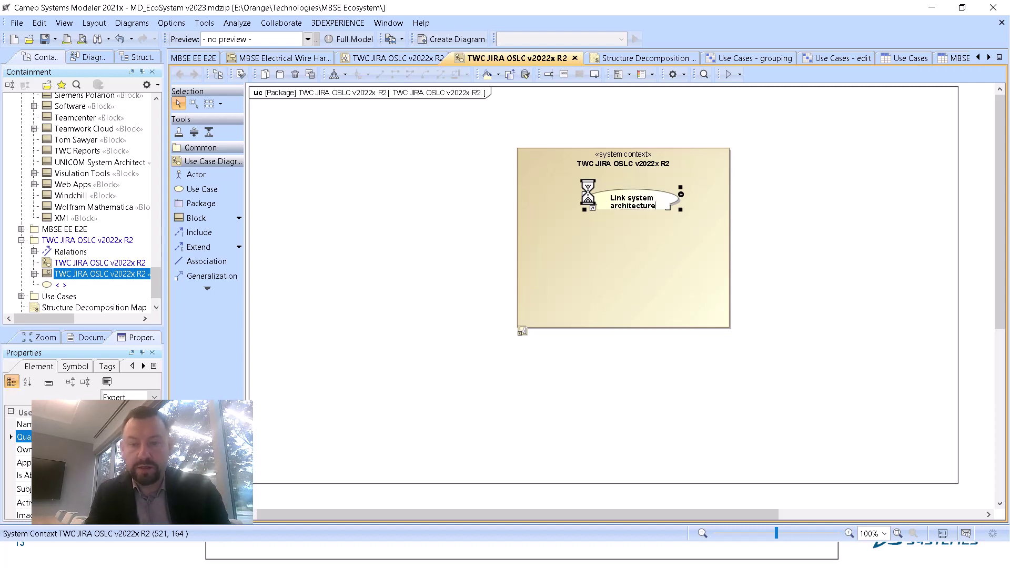
{"action": "type", "text": " view to jira"}
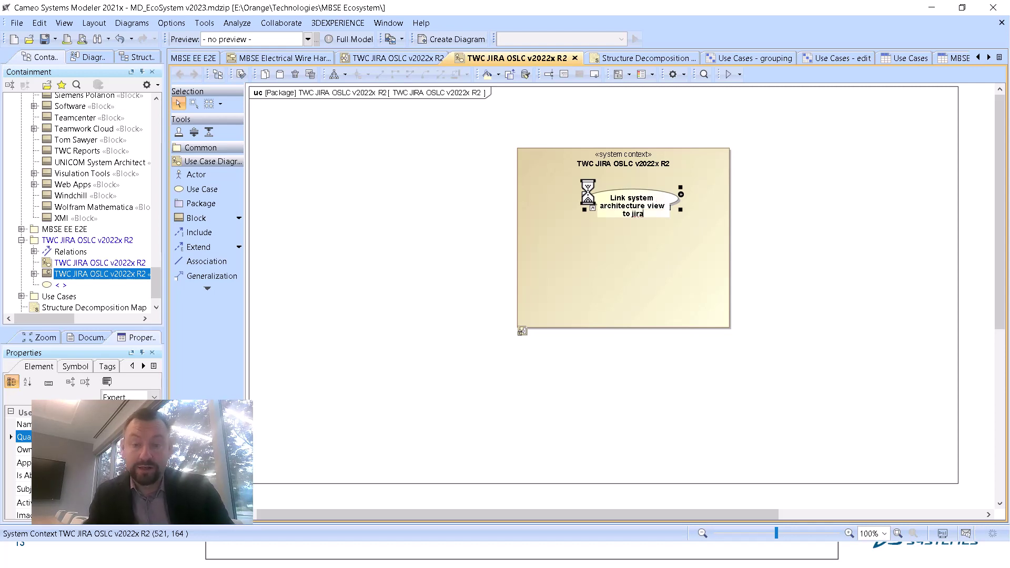
{"action": "type", "text": " ticket"}
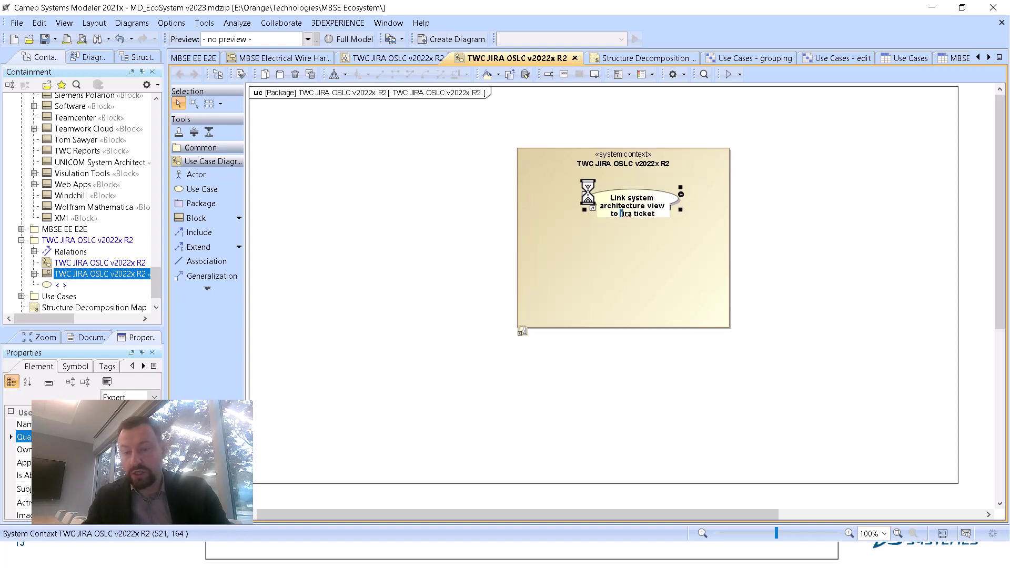
{"action": "left_click", "coordinate": [560, 365]}
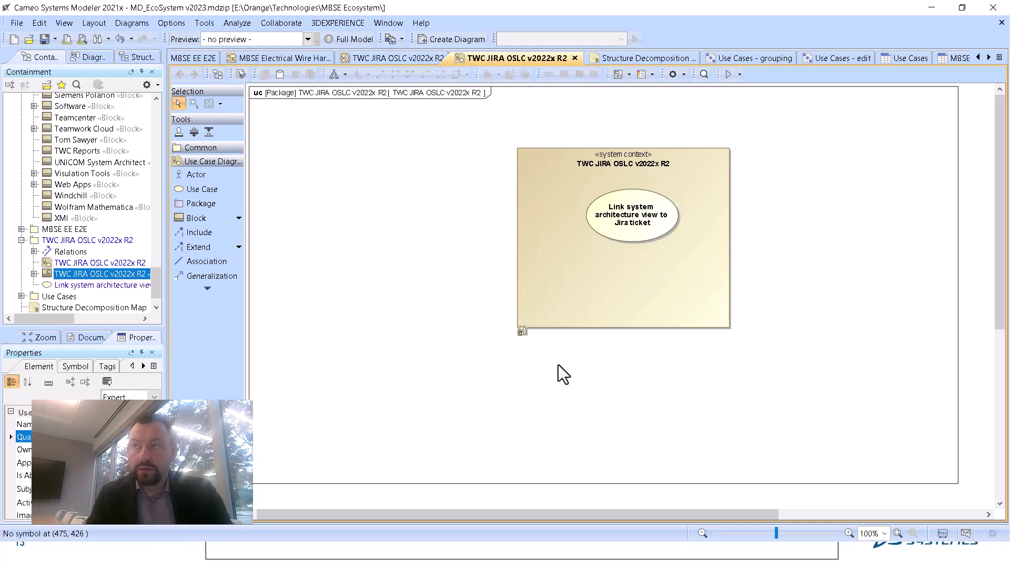
Step: Add a use case named "Integrate TWC with JIRA using OSLC" below the first one in the system context block
{"action": "left_click", "coordinate": [215, 188]}
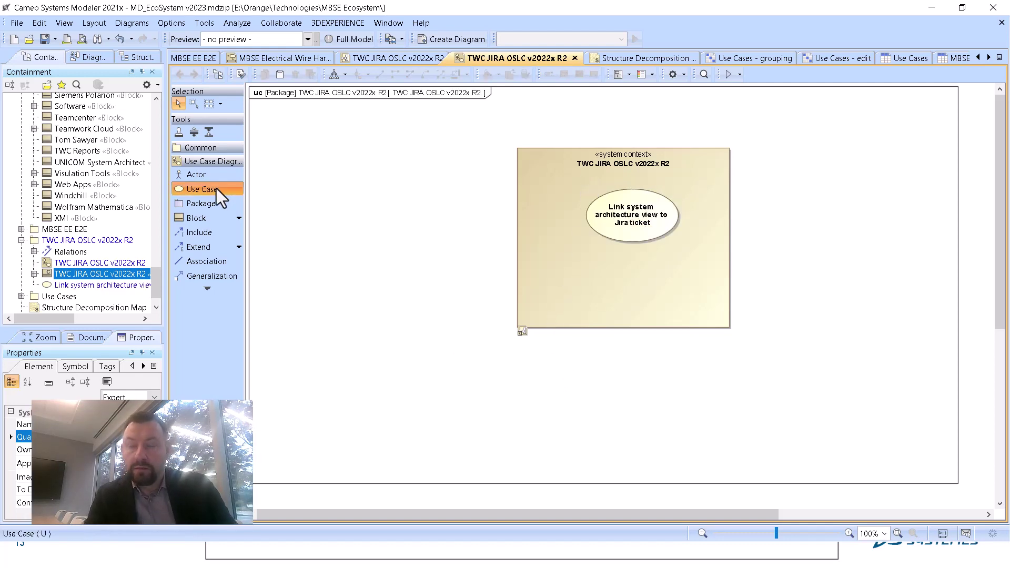
{"action": "left_click", "coordinate": [593, 262]}
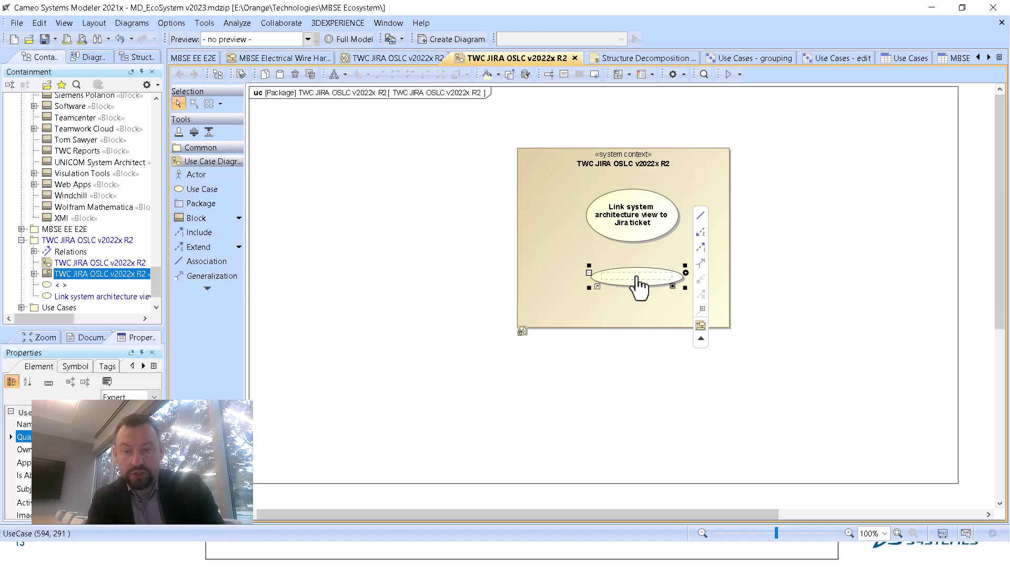
{"action": "type", "text": "Integ"}
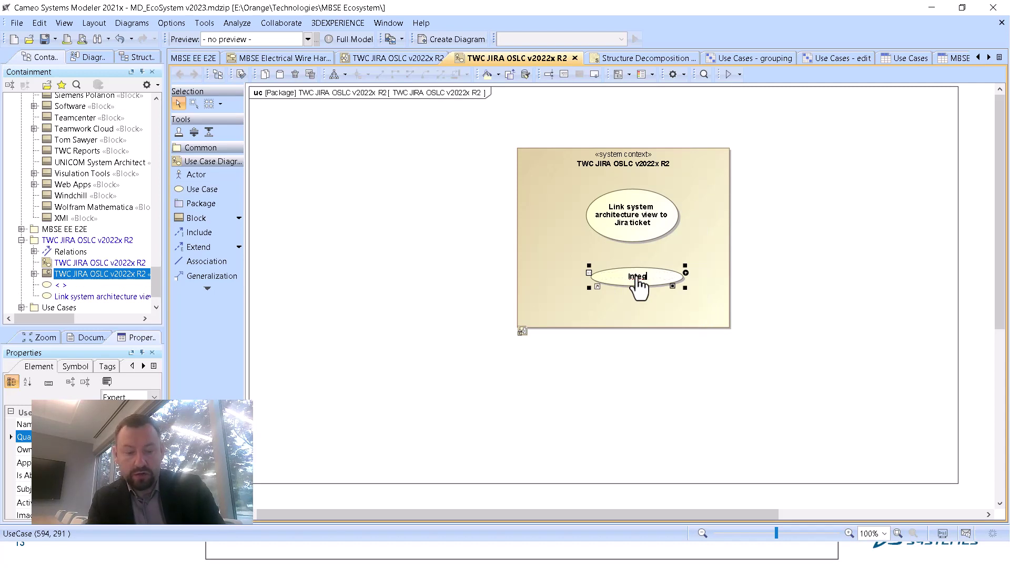
{"action": "type", "text": "rate TWC with JIRA usi"}
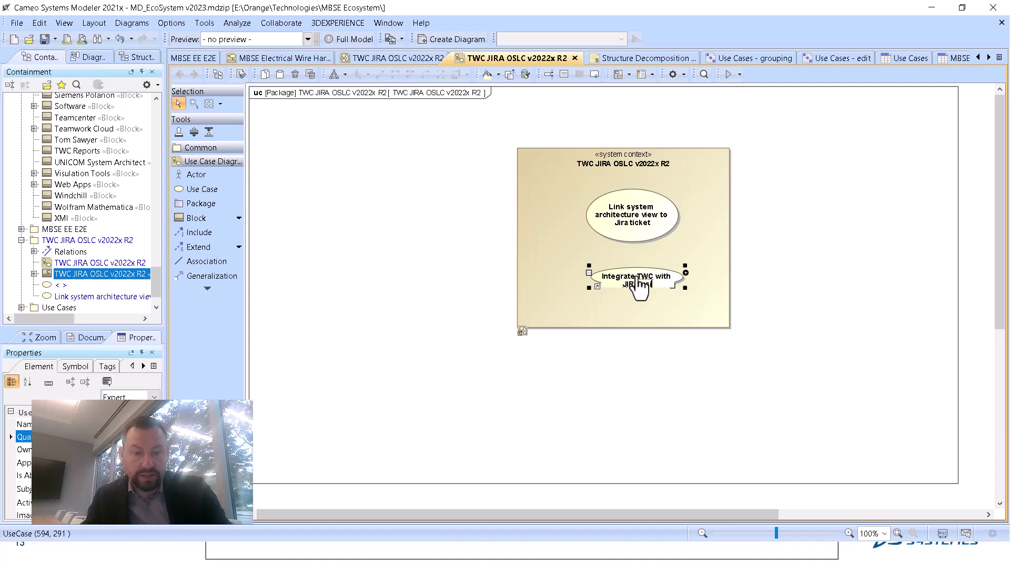
{"action": "type", "text": "ng OSLC"}
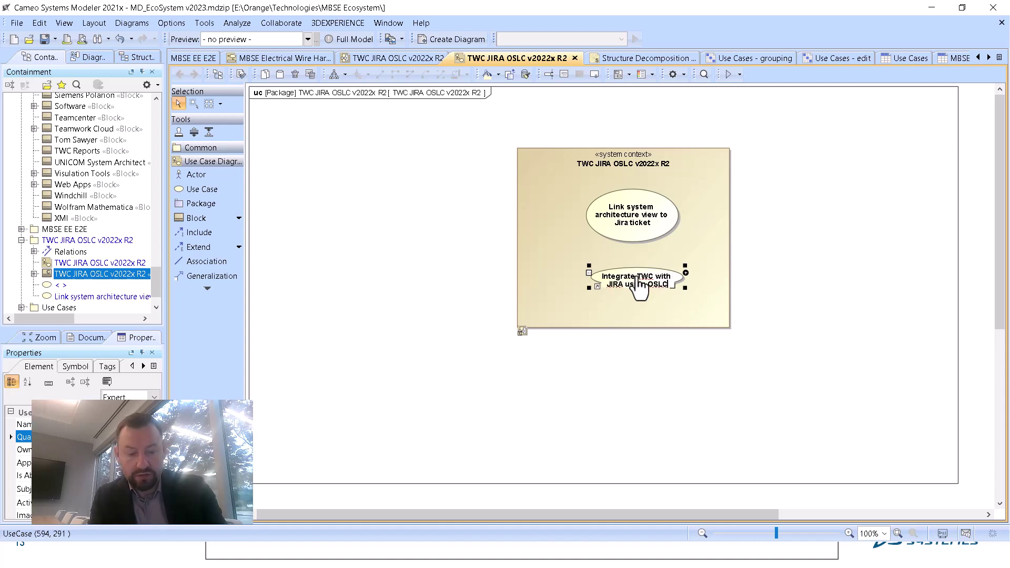
{"action": "left_click", "coordinate": [651, 368]}
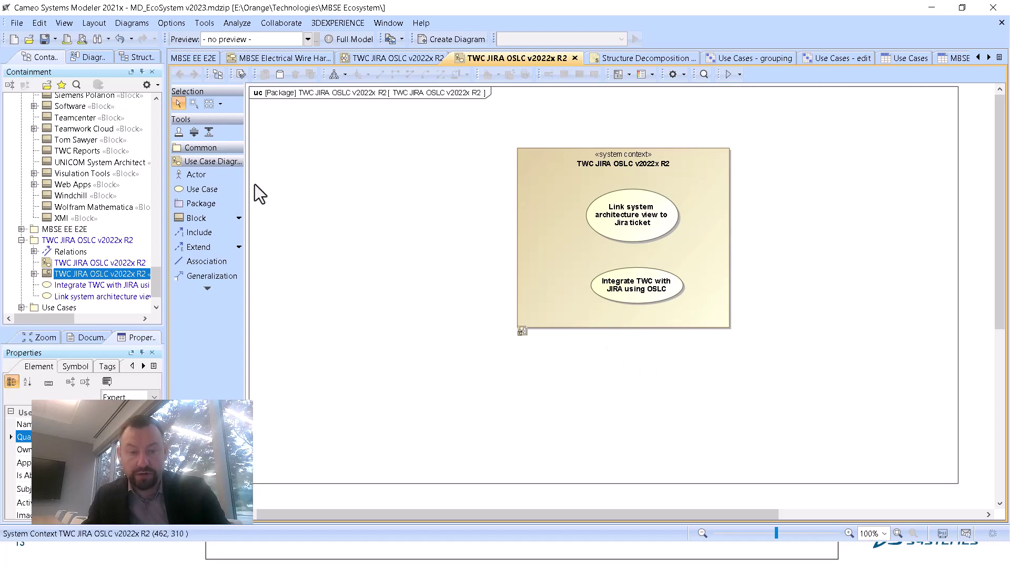
Step: Add an actor named DE beside the system context and associate it with the "Integrate TWC with JIRA using OSLC" use case
{"action": "left_click", "coordinate": [194, 177]}
{"action": "left_click", "coordinate": [342, 283]}
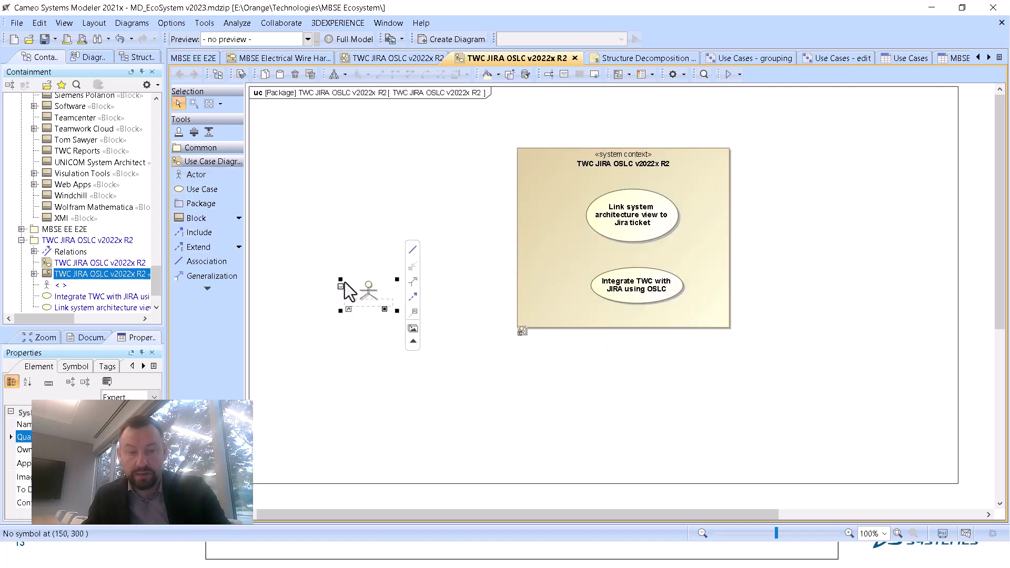
{"action": "type", "text": "DE"}
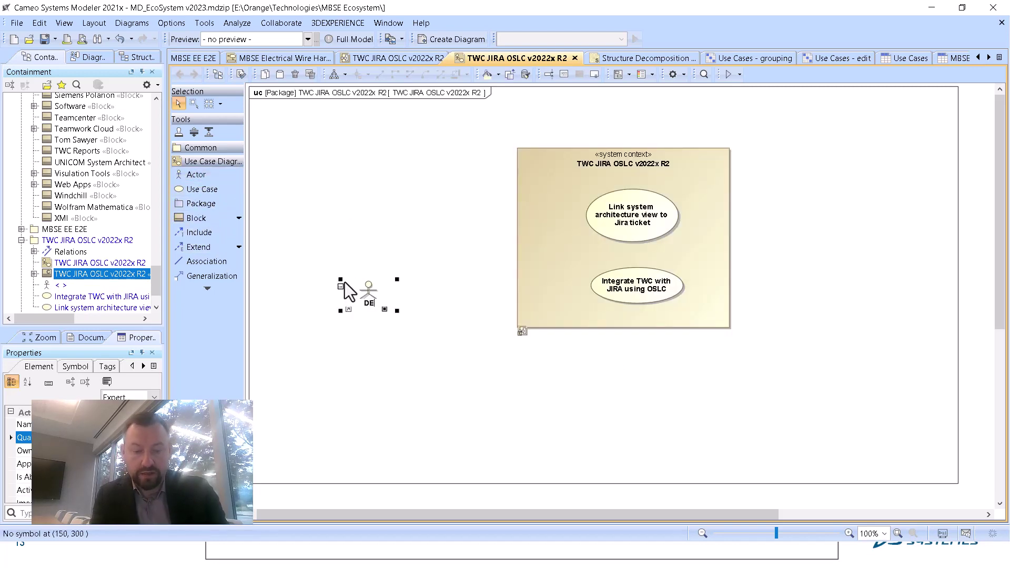
{"action": "left_click", "coordinate": [374, 290]}
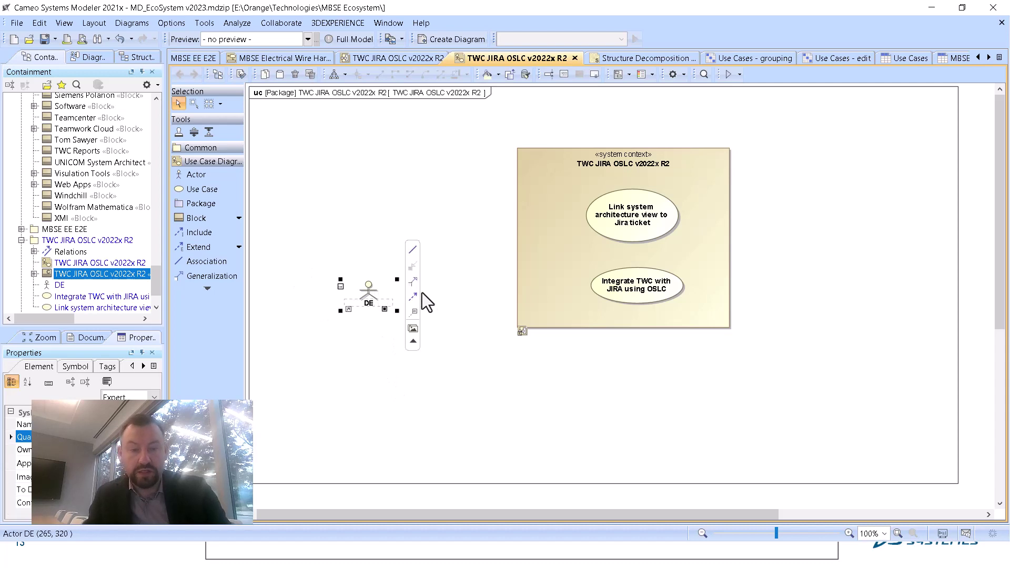
{"action": "left_click", "coordinate": [412, 253]}
{"action": "left_click", "coordinate": [610, 297]}
Step: Add an actor named QA above the DE actor
{"action": "left_click", "coordinate": [194, 175]}
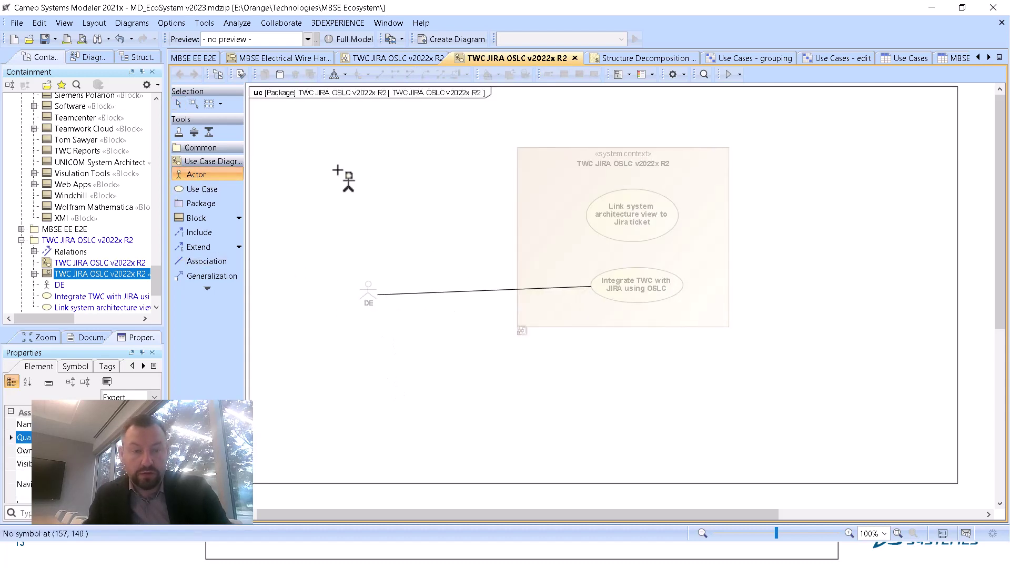
{"action": "left_click", "coordinate": [339, 169]}
{"action": "type", "text": "QA"}
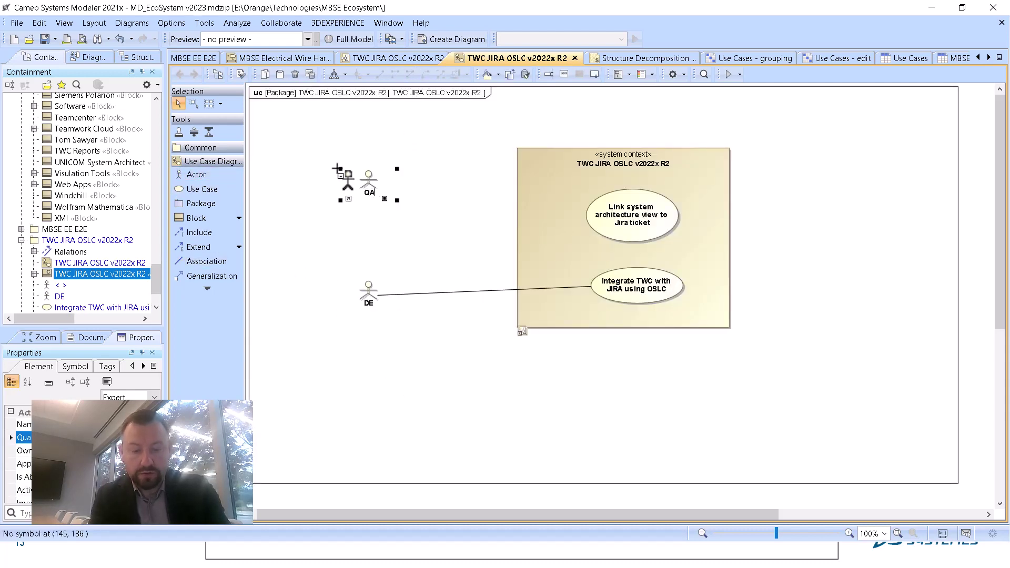
{"action": "left_click", "coordinate": [370, 222]}
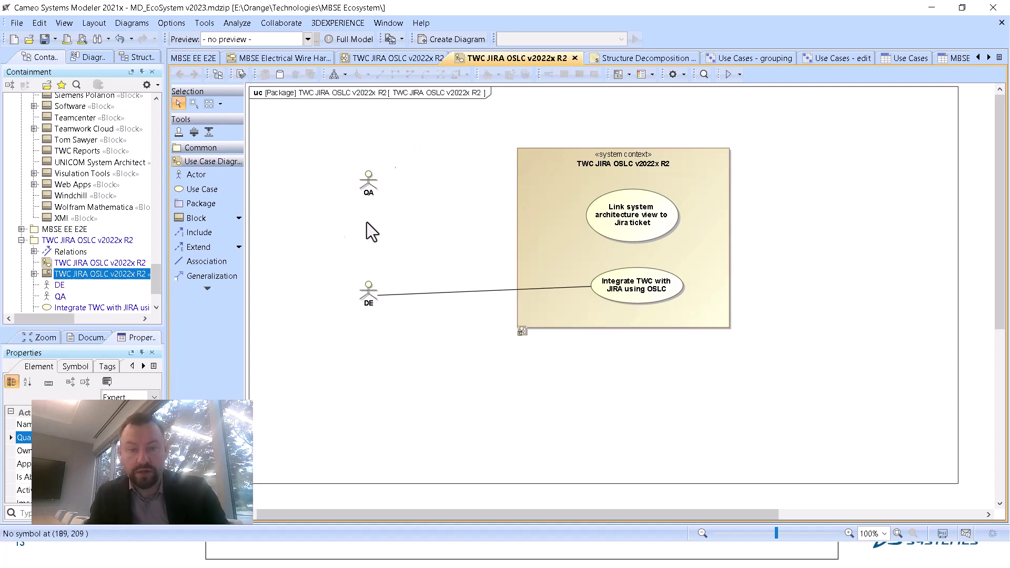
Step: Add an actor named Product Owner beside the QA actor
{"action": "left_click", "coordinate": [196, 174]}
{"action": "left_click", "coordinate": [434, 170]}
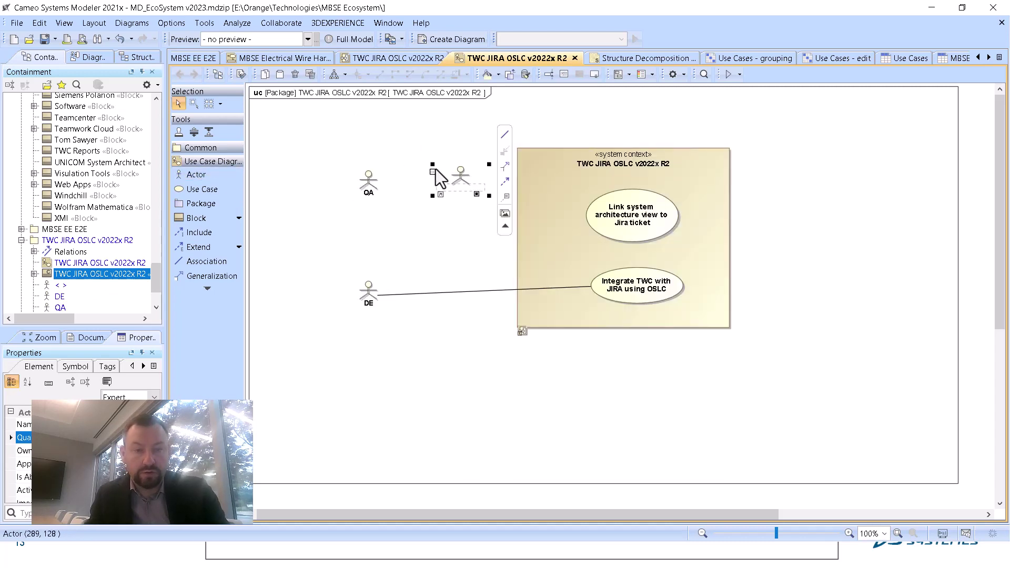
{"action": "type", "text": "Product O"}
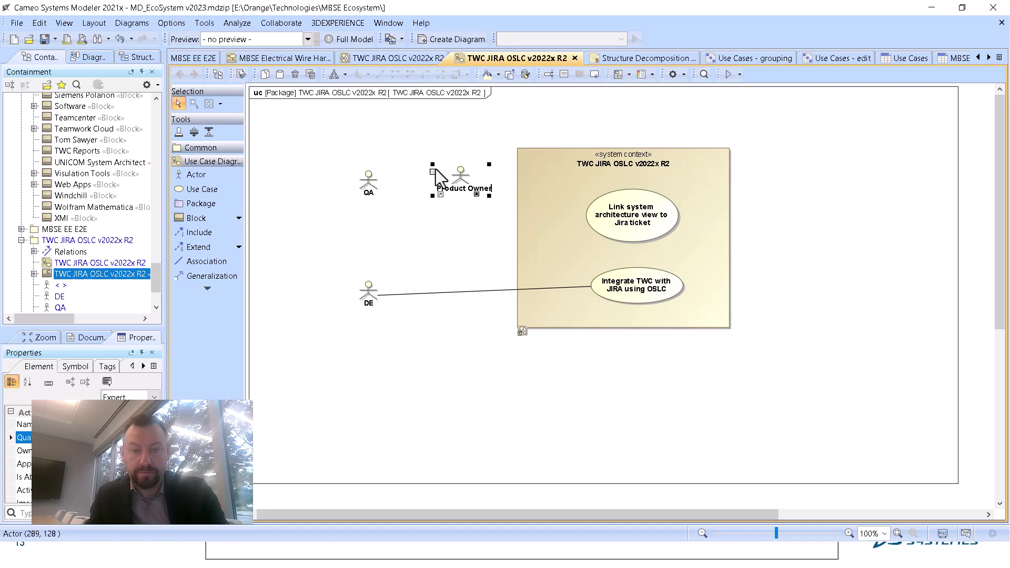
{"action": "type", "text": "wner"}
{"action": "left_click", "coordinate": [447, 225]}
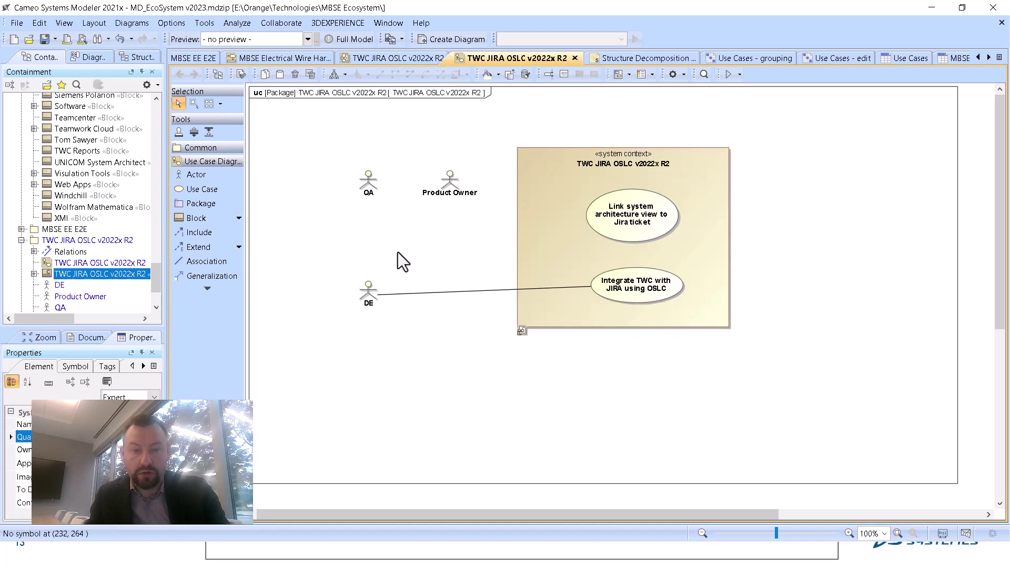
Step: Add an unnamed actor above QA and Product Owner and generalize both of them to it
{"action": "left_click", "coordinate": [192, 175]}
{"action": "left_click", "coordinate": [390, 119]}
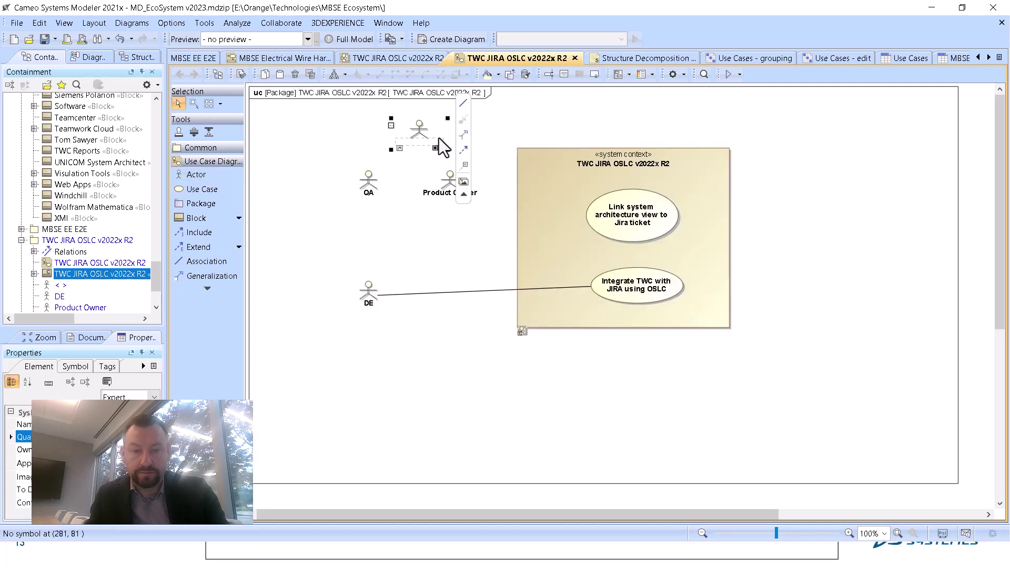
{"action": "left_click", "coordinate": [448, 180]}
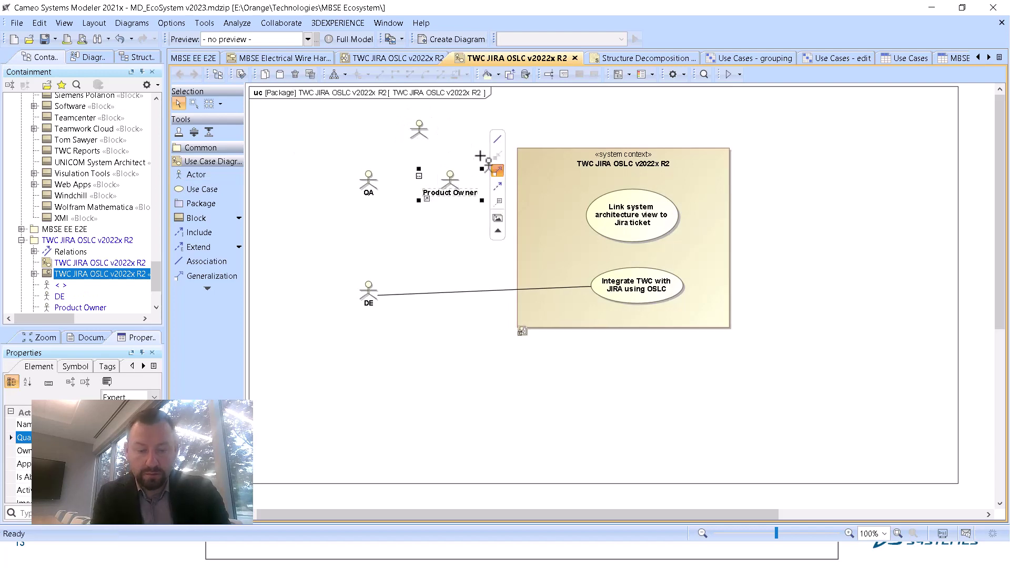
{"action": "left_click_drag", "start_coordinate": [480, 156], "coordinate": [419, 131]}
{"action": "left_click", "coordinate": [363, 177]}
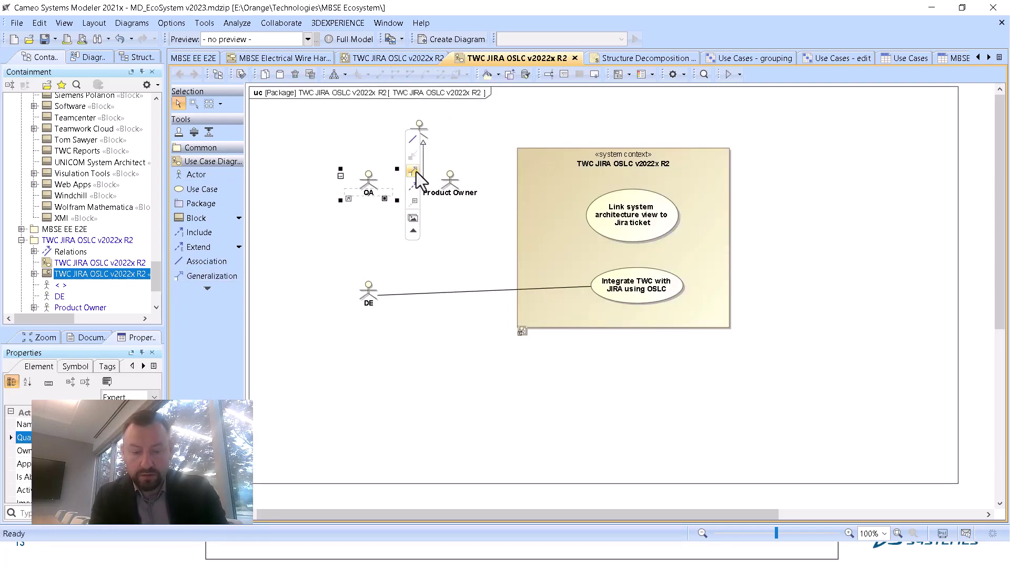
{"action": "left_click_drag", "start_coordinate": [413, 170], "coordinate": [418, 131]}
{"action": "left_click", "coordinate": [418, 131]}
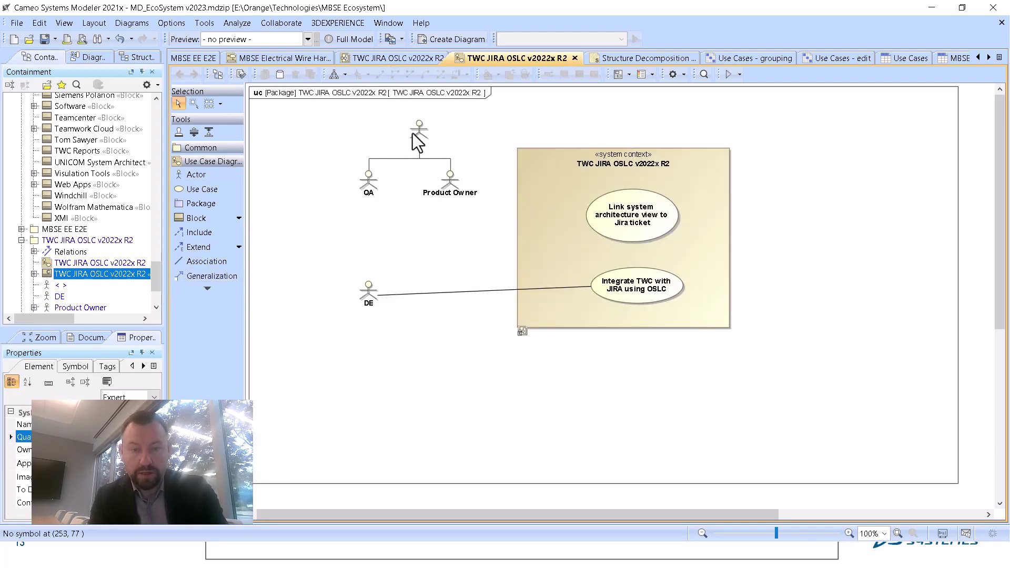
Step: Name the parent actor of QA and Product Owner "Project / Product Participant"
{"action": "left_click", "coordinate": [417, 134]}
{"action": "type", "text": "P"}
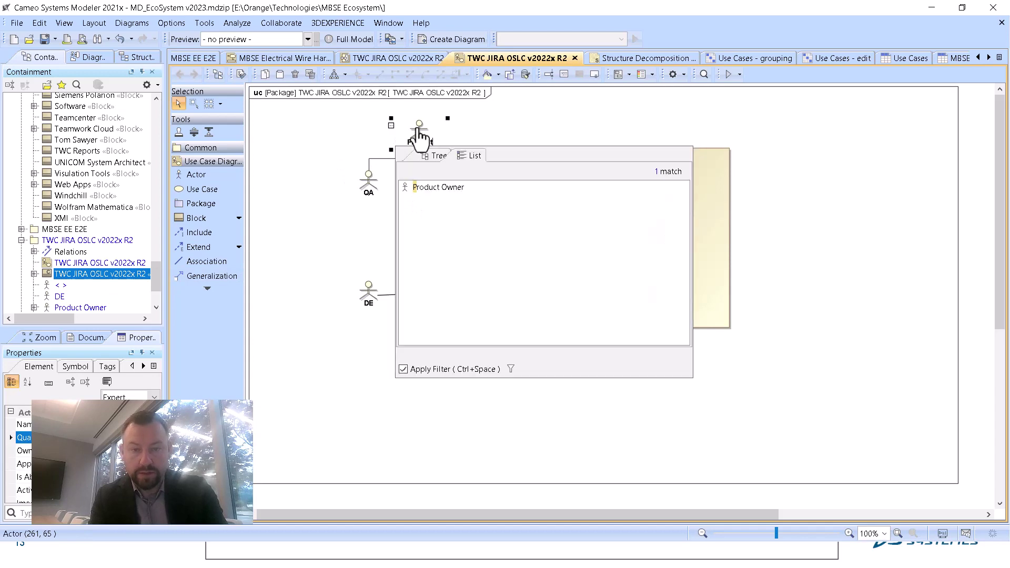
{"action": "key", "text": "Escape"}
{"action": "type", "text": "roject / Product Participa"}
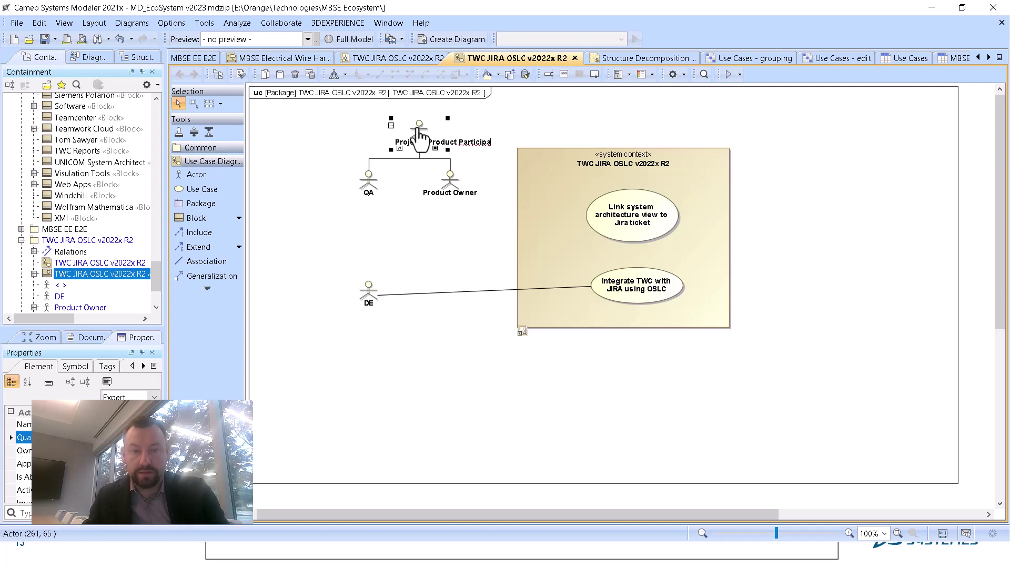
{"action": "type", "text": "nt"}
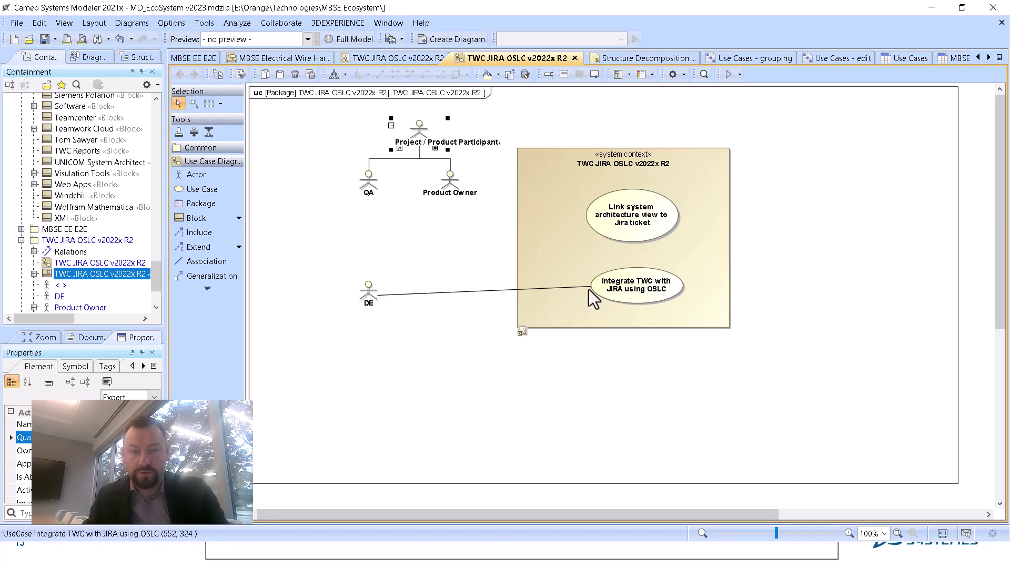
{"action": "left_click", "coordinate": [386, 243]}
Step: Reposition the Project / Product Participant actor above its child actors and associate it with the "Link system architecture view to Jira ticket" use case
{"action": "left_click_drag", "start_coordinate": [450, 126], "coordinate": [417, 115]}
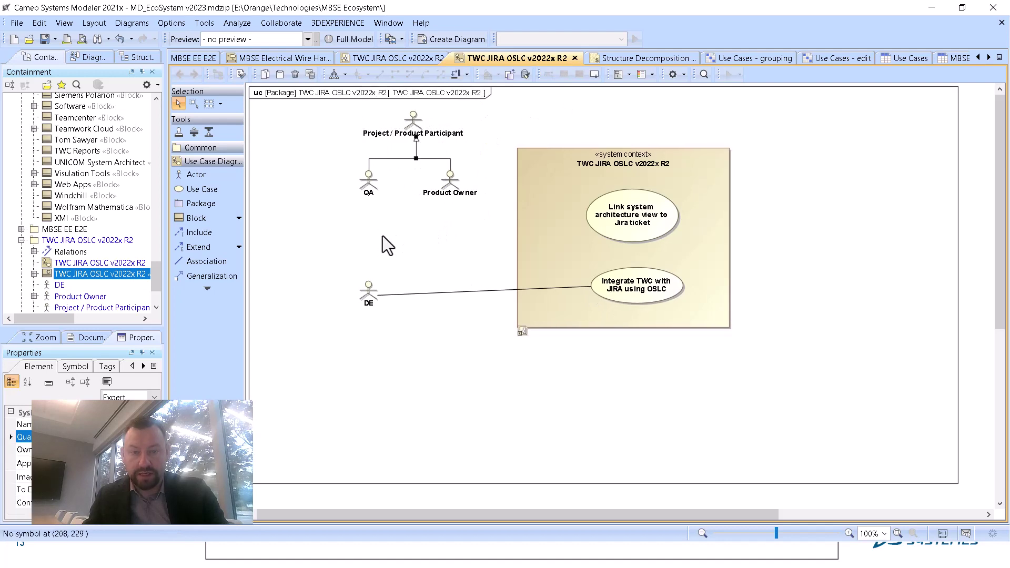
{"action": "left_click", "coordinate": [442, 127]}
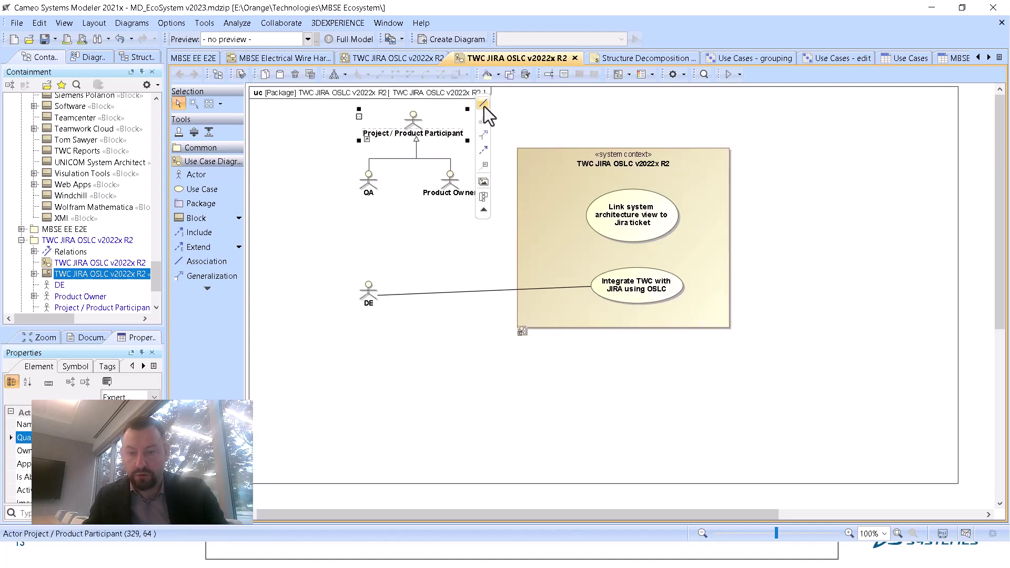
{"action": "left_click_drag", "start_coordinate": [482, 103], "coordinate": [605, 207]}
Step: Move the system context block and the DE actor up to tidy the layout, and fit the diagram frame to its contents
{"action": "left_click_drag", "start_coordinate": [540, 268], "coordinate": [554, 222]}
{"action": "left_click_drag", "start_coordinate": [375, 297], "coordinate": [430, 271]}
{"action": "left_click", "coordinate": [926, 482]}
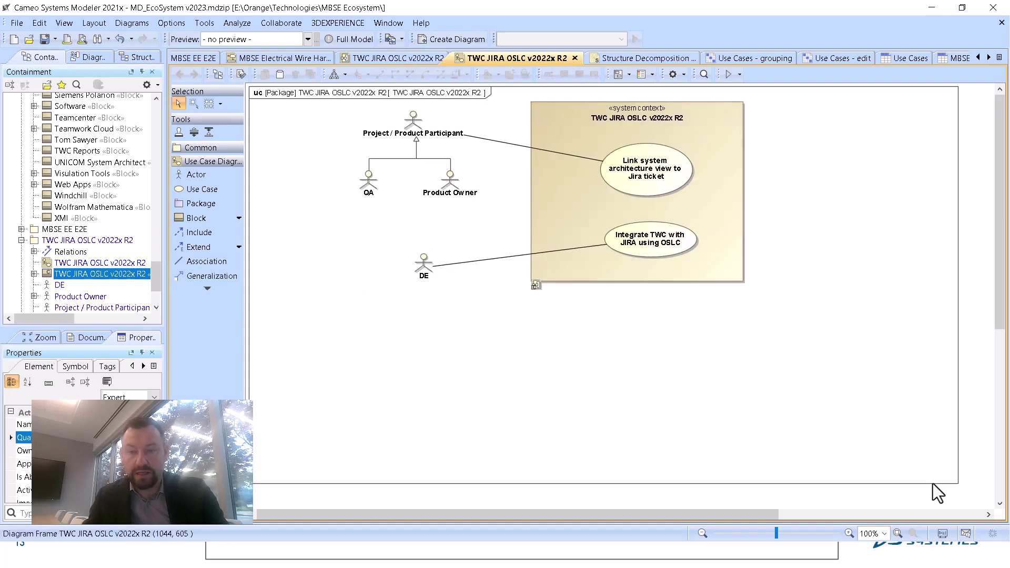
{"action": "double_click", "coordinate": [955, 483]}
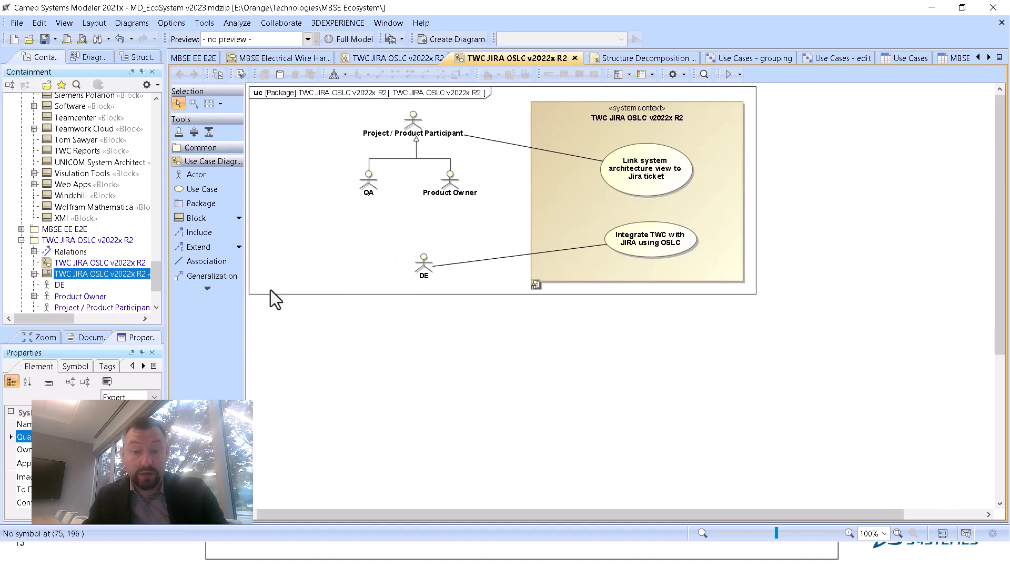
{"action": "left_click_drag", "start_coordinate": [423, 262], "coordinate": [410, 257]}
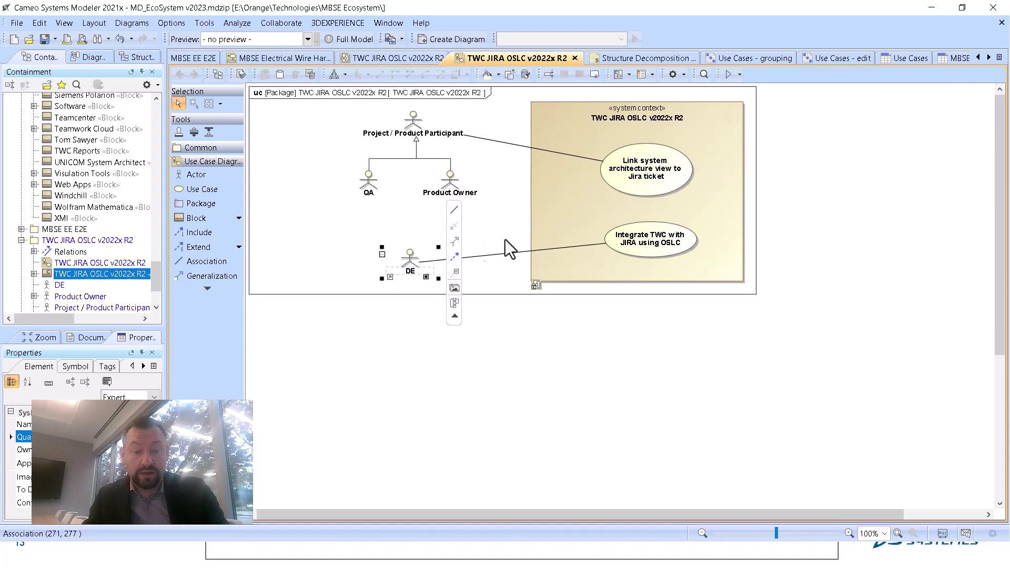
Step: Create an activity diagram for "Link system architecture view to Jira ticket" with swimlanes for CATIA Magic Rich Client, JIRA, Magic Collaboration Studio and SECollab - SodiusWillert
{"action": "left_click", "coordinate": [628, 186]}
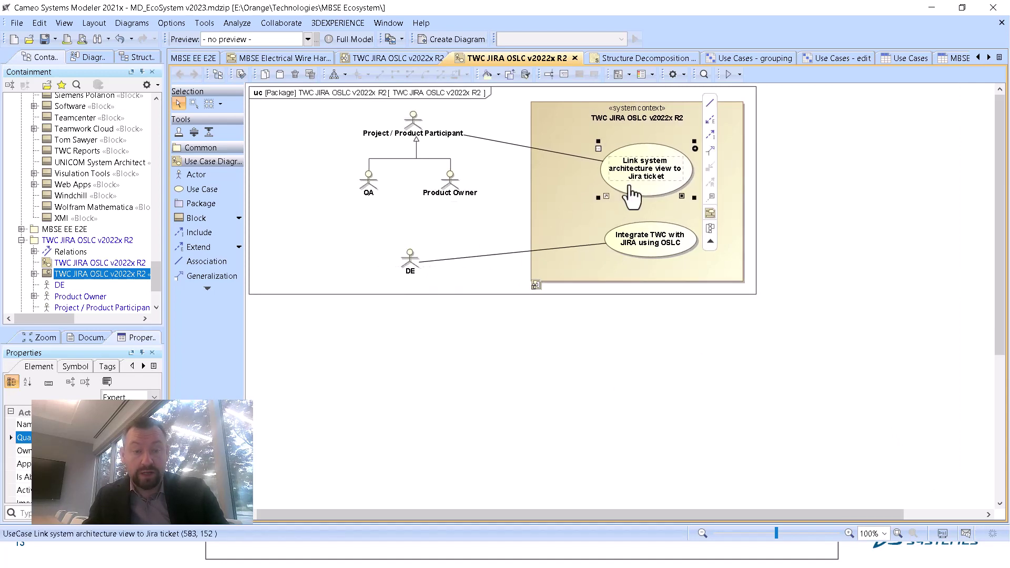
{"action": "left_click", "coordinate": [711, 214]}
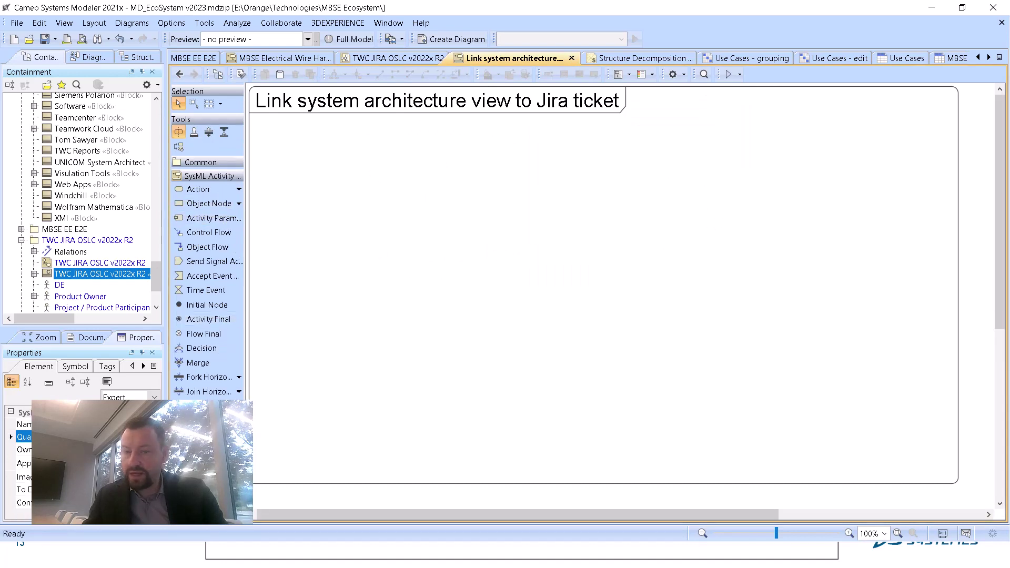
{"action": "left_click", "coordinate": [179, 131]}
{"action": "left_click", "coordinate": [287, 139]}
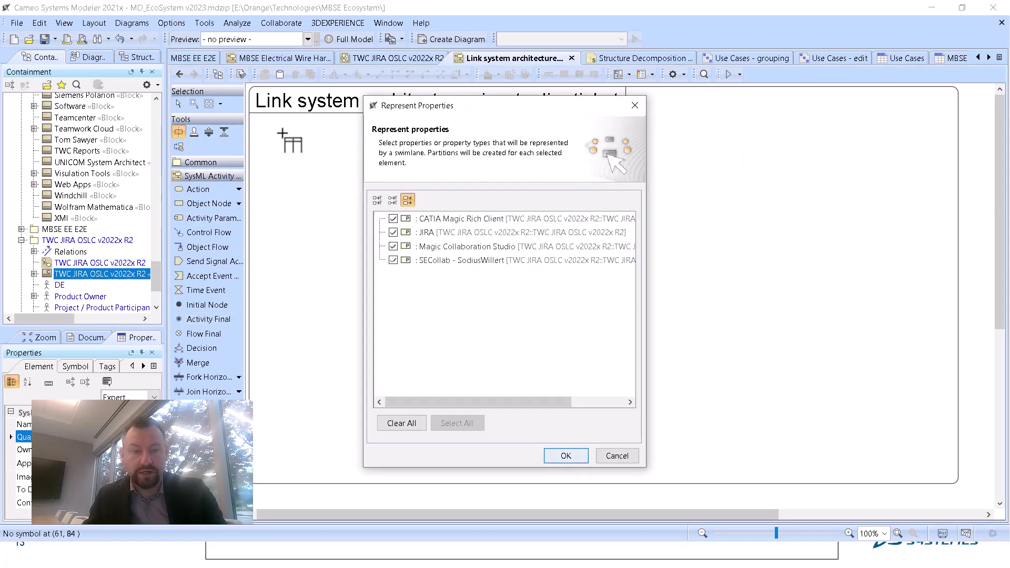
{"action": "left_click", "coordinate": [561, 456]}
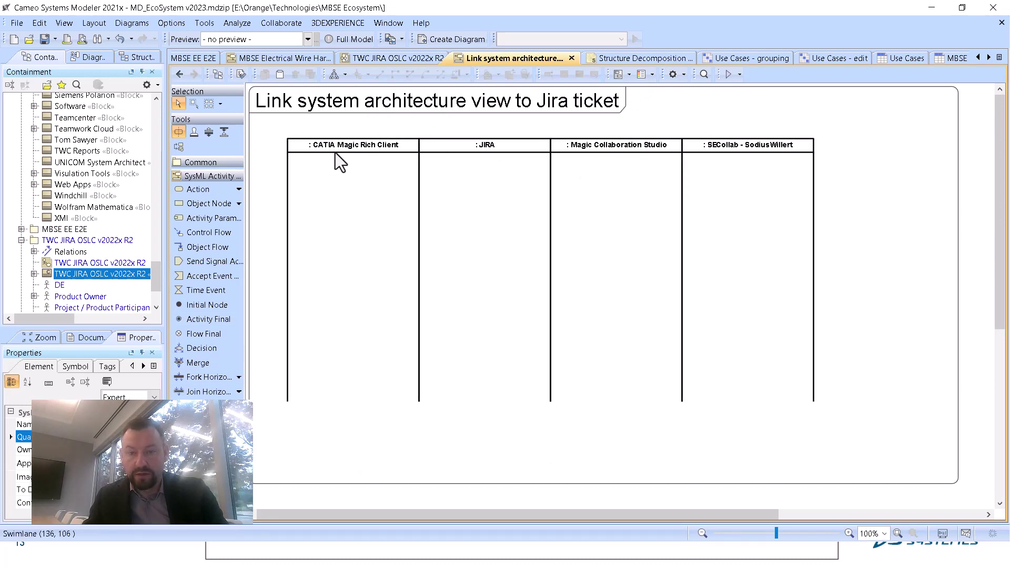
Step: Reorder the swimlanes to CATIA Magic Rich Client, Magic Collaboration Studio, SECollab - SodiusWillert, JIRA
{"action": "left_click_drag", "start_coordinate": [614, 149], "coordinate": [486, 163]}
{"action": "left_click_drag", "start_coordinate": [628, 153], "coordinate": [748, 153]}
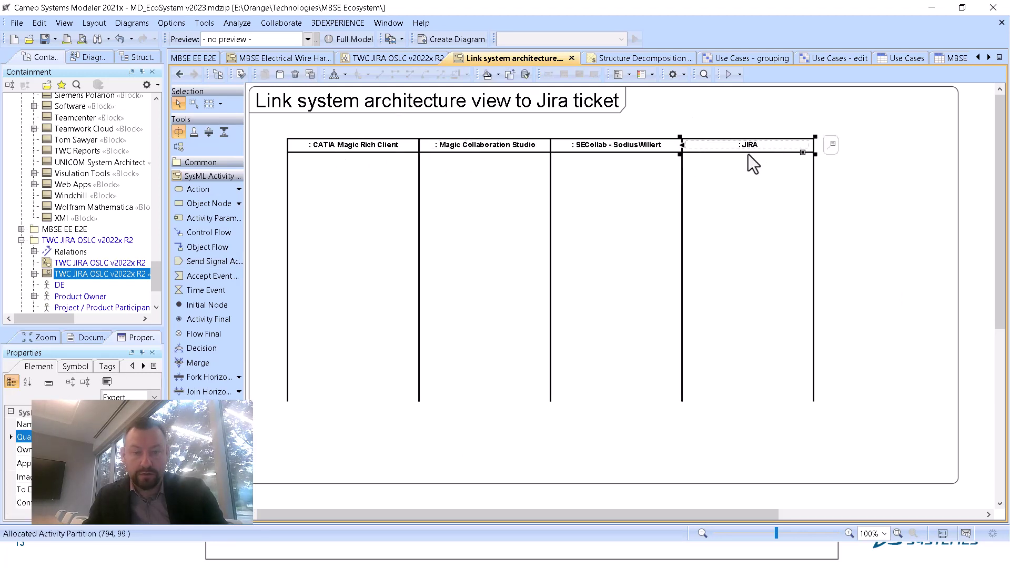
{"action": "left_click", "coordinate": [702, 115]}
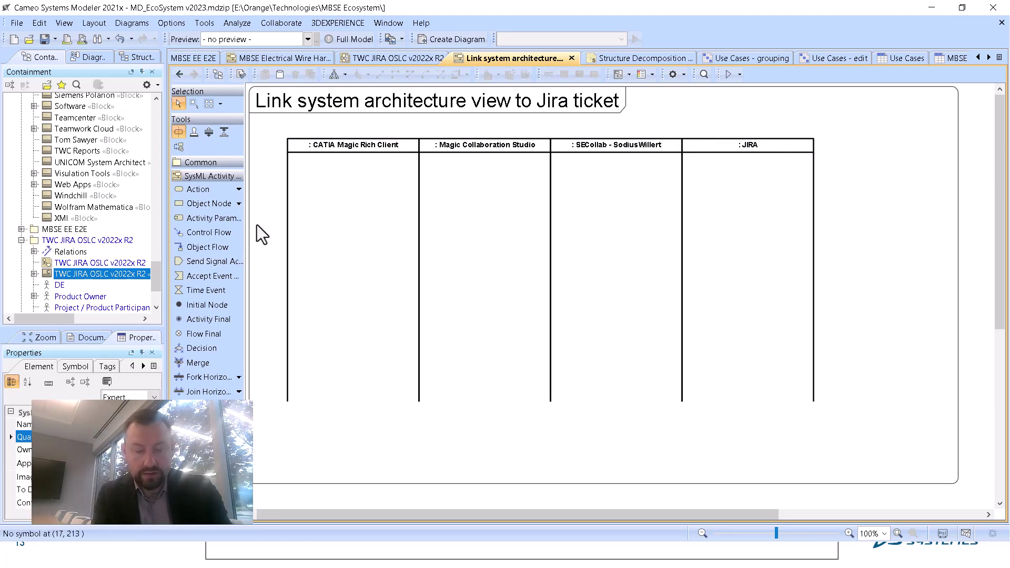
Step: Place an initial node in the CATIA Magic Rich Client swimlane and connect it by control flow to a new action named "Create Architecture"
{"action": "left_click", "coordinate": [214, 305]}
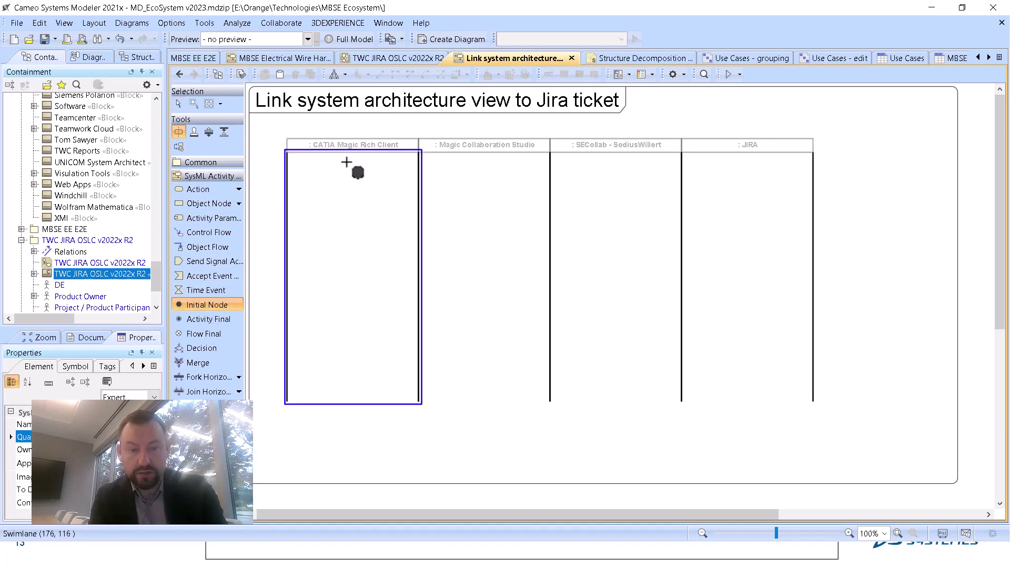
{"action": "left_click", "coordinate": [351, 175]}
{"action": "left_click_drag", "start_coordinate": [377, 180], "coordinate": [354, 224]}
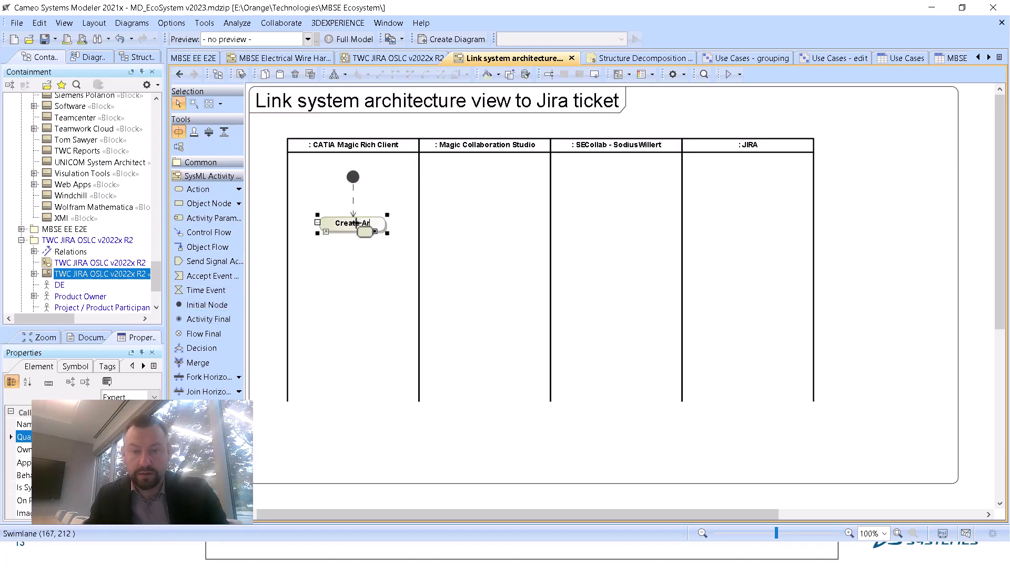
{"action": "type", "text": "Create Architecture"}
{"action": "key", "text": "Return"}
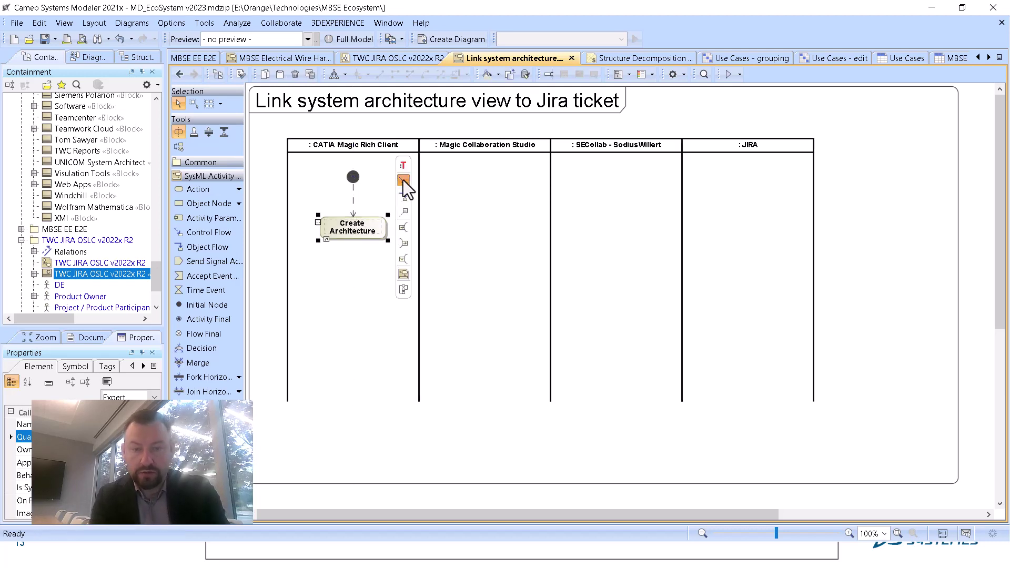
Step: Add a "Publish it to TWC and Collaborator" action in the Magic Collaboration Studio swimlane, with a control flow from Create Architecture
{"action": "left_click_drag", "start_coordinate": [402, 180], "coordinate": [478, 229]}
{"action": "type", "text": "Publish it to"}
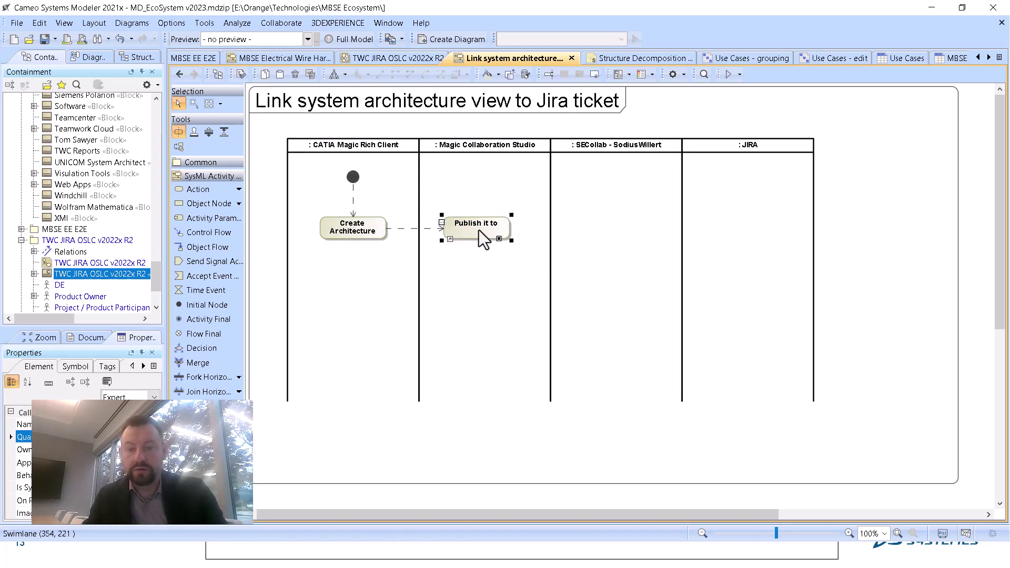
{"action": "type", "text": " TWC and"}
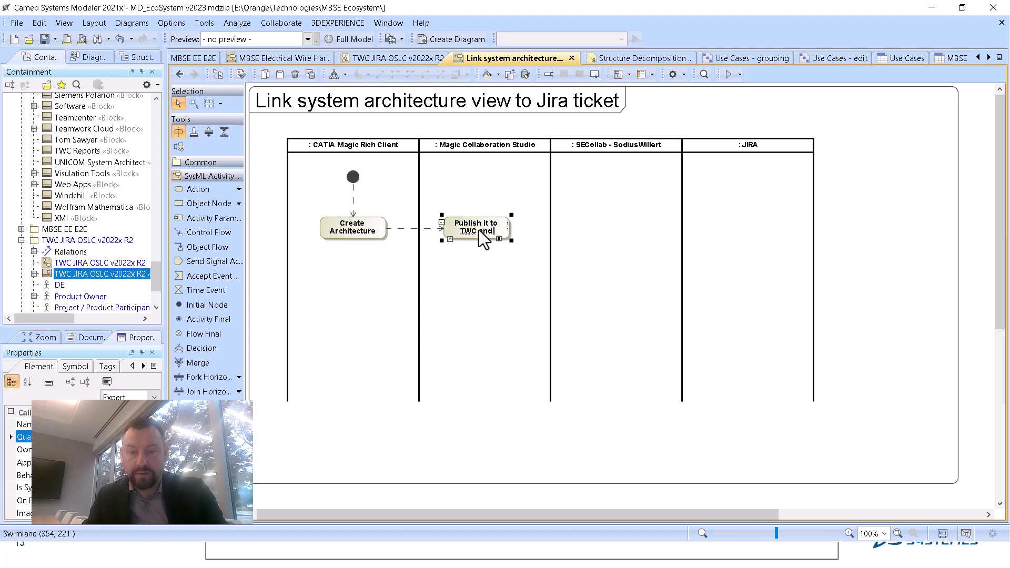
{"action": "type", "text": " Collaborato"}
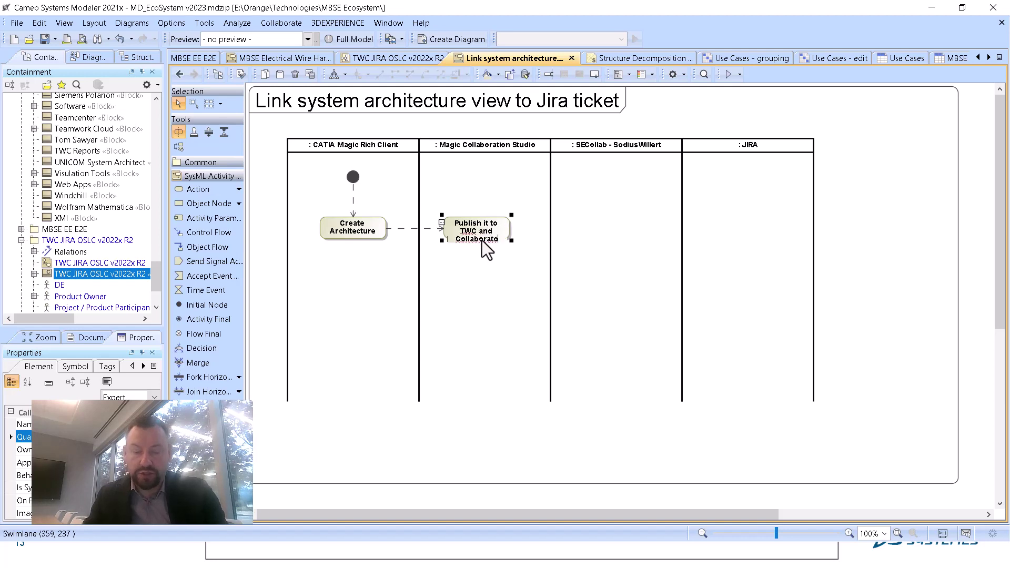
{"action": "type", "text": "r"}
{"action": "left_click", "coordinate": [482, 257]}
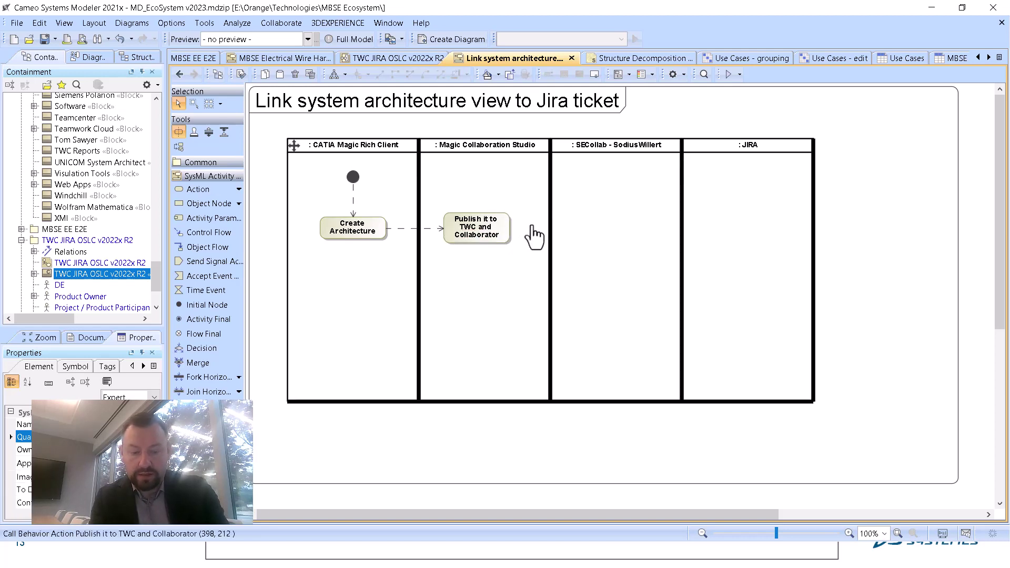
Step: Add an "Install OSLC interface for JIRA" action in the SECollab - SodiusWillert swimlane, with a control flow from the publish action
{"action": "left_click", "coordinate": [495, 231]}
{"action": "left_click_drag", "start_coordinate": [528, 188], "coordinate": [611, 230]}
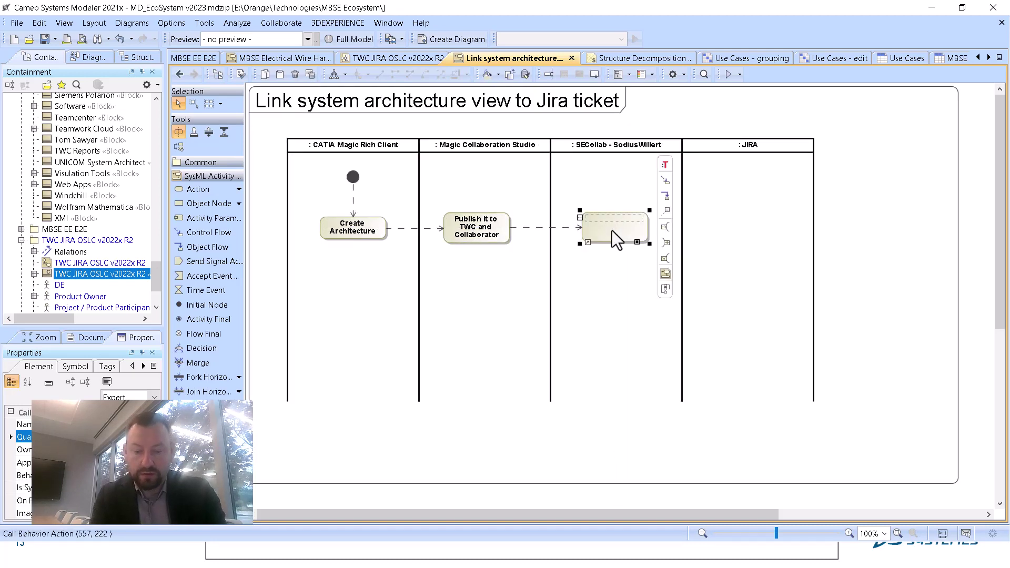
{"action": "type", "text": "E"}
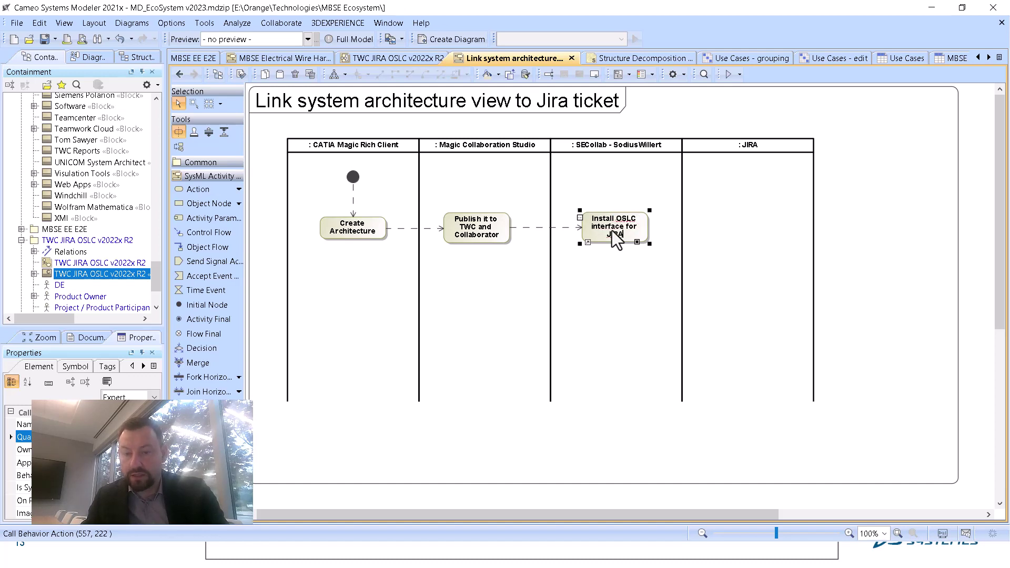
{"action": "left_click", "coordinate": [642, 294]}
Step: Add a "Link ticket to right view in system architecture" action in the JIRA swimlane, with a control flow from Install OSLC interface for JIRA
{"action": "left_click", "coordinate": [647, 232]}
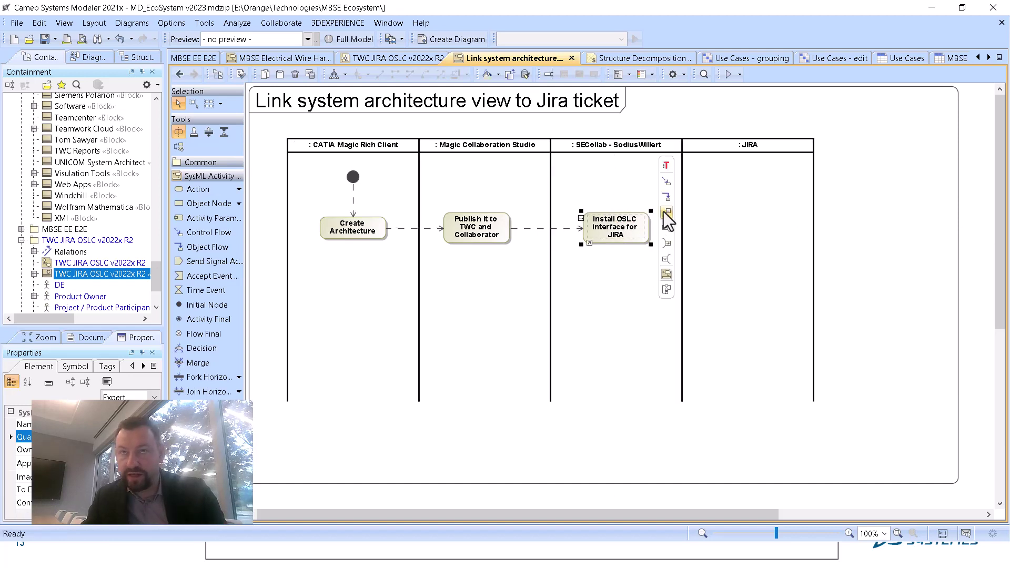
{"action": "left_click", "coordinate": [665, 212]}
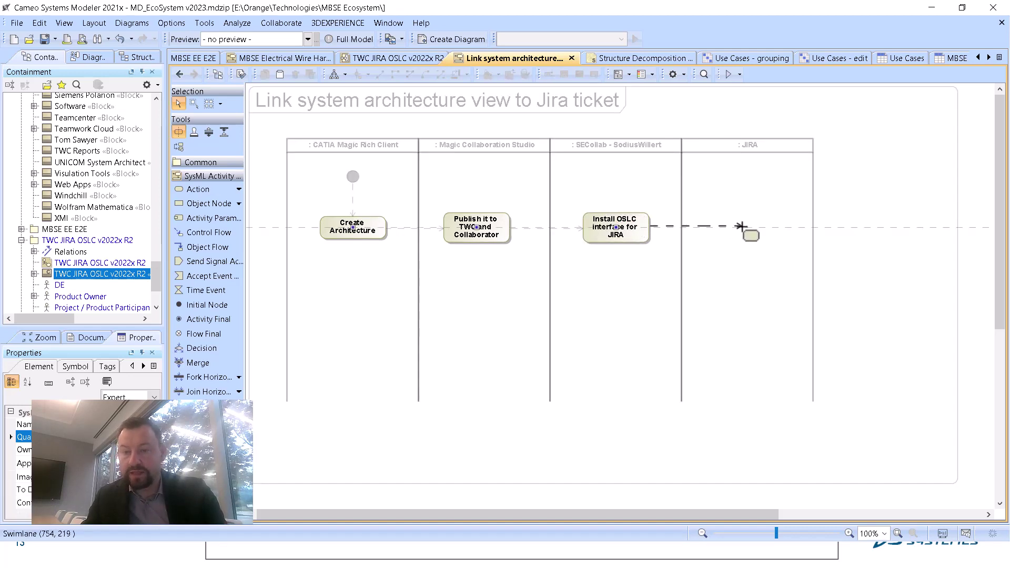
{"action": "left_click", "coordinate": [741, 226]}
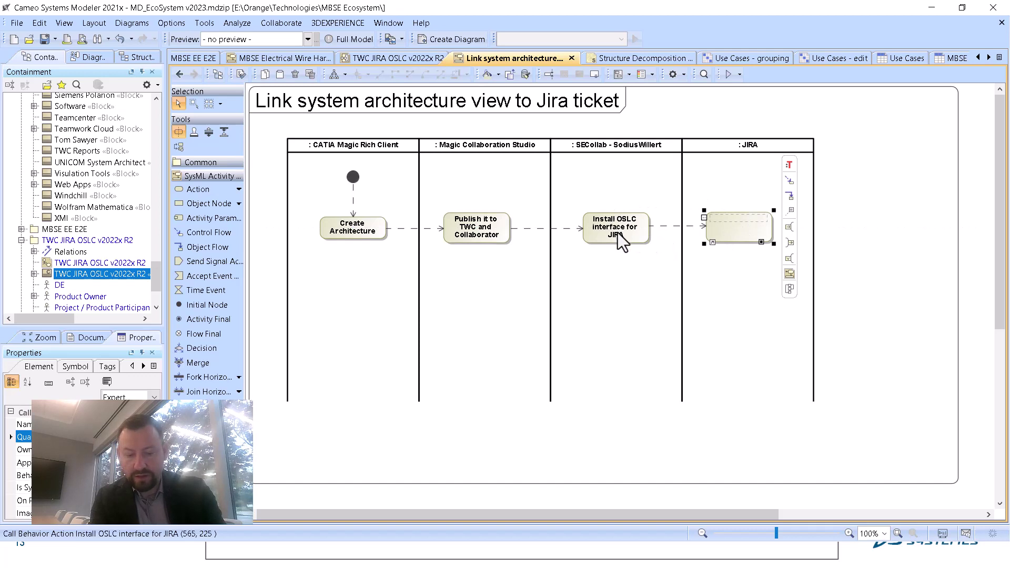
{"action": "mouse_move", "coordinate": [715, 236]}
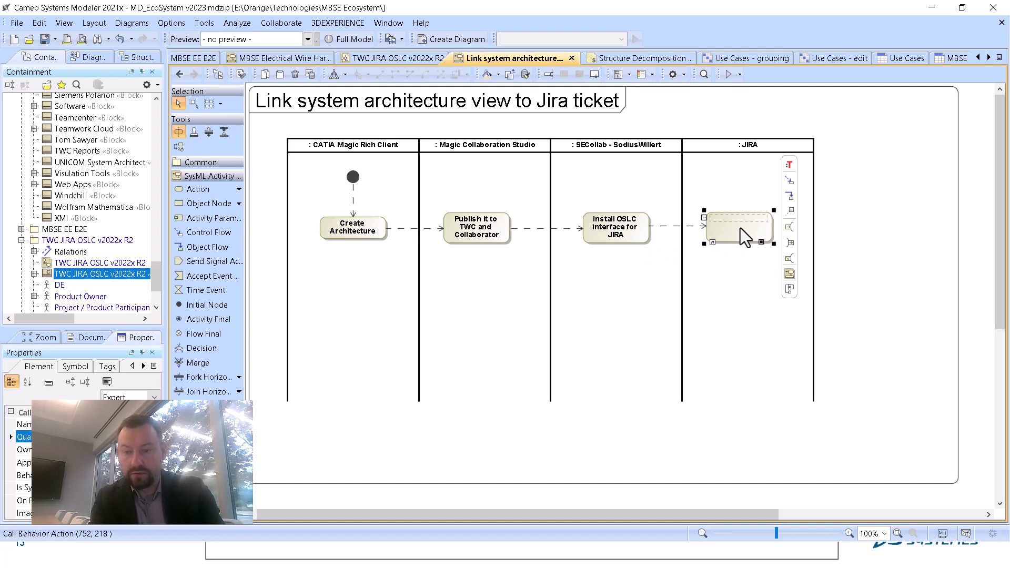
{"action": "type", "text": "Link ti"}
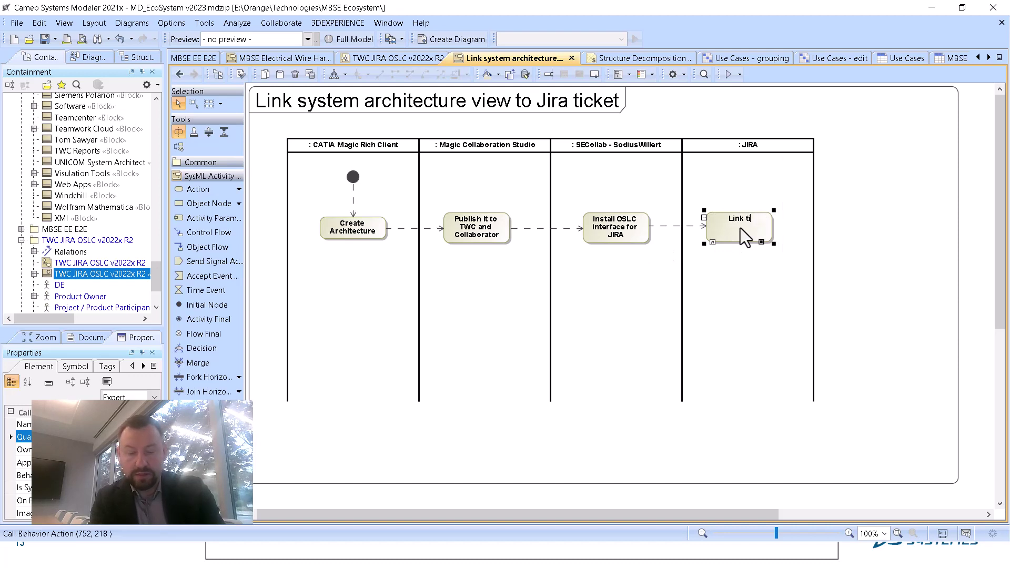
{"action": "type", "text": "cket to right view i"}
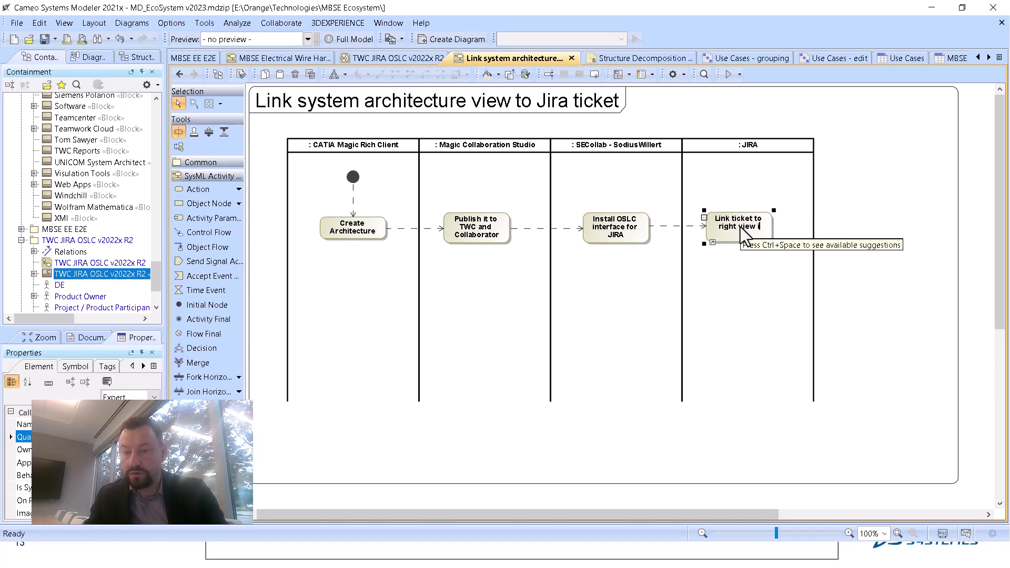
{"action": "type", "text": "n system ar"}
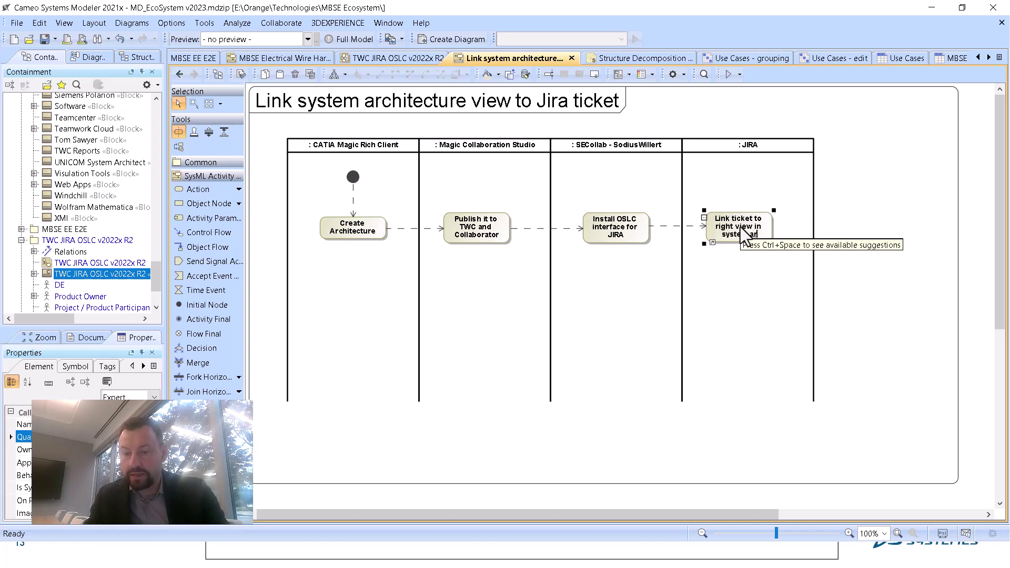
{"action": "type", "text": "chitecture"}
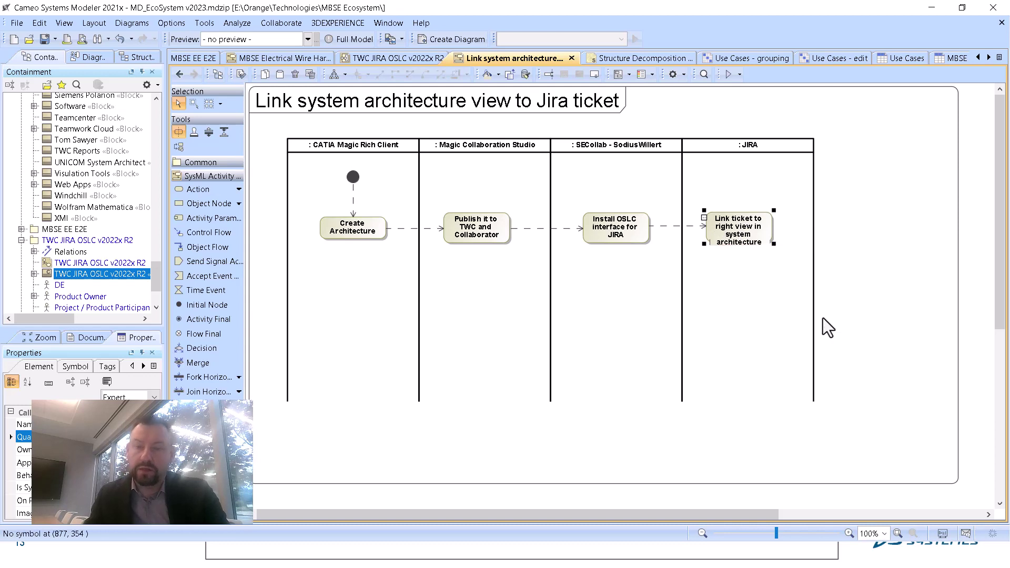
{"action": "left_click", "coordinate": [823, 318]}
Step: Add an activity final node below the Link ticket action in the JIRA swimlane, connected by a control flow from that action
{"action": "left_click", "coordinate": [763, 235]}
{"action": "left_click_drag", "start_coordinate": [792, 191], "coordinate": [742, 292]}
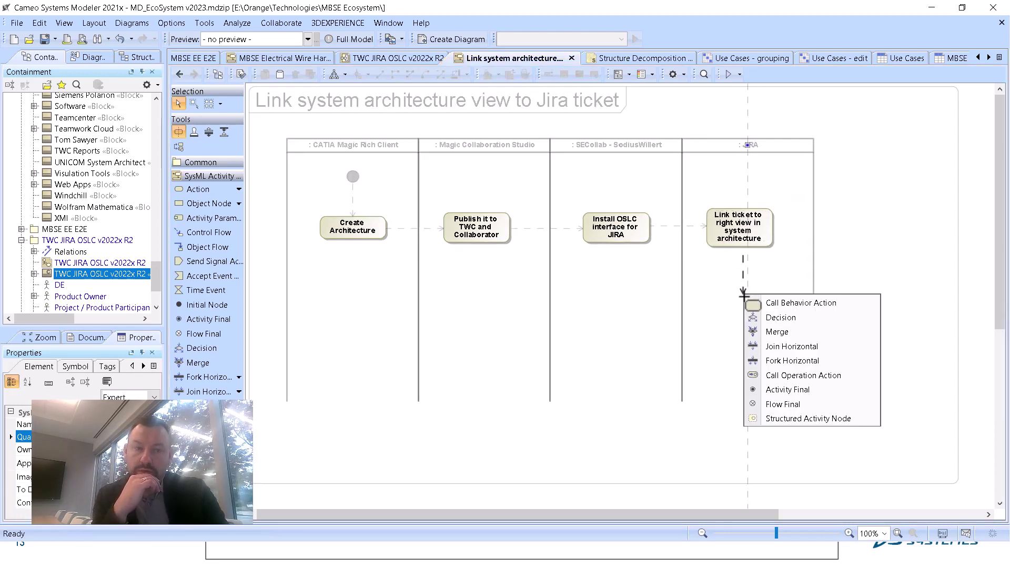
{"action": "left_click", "coordinate": [759, 389]}
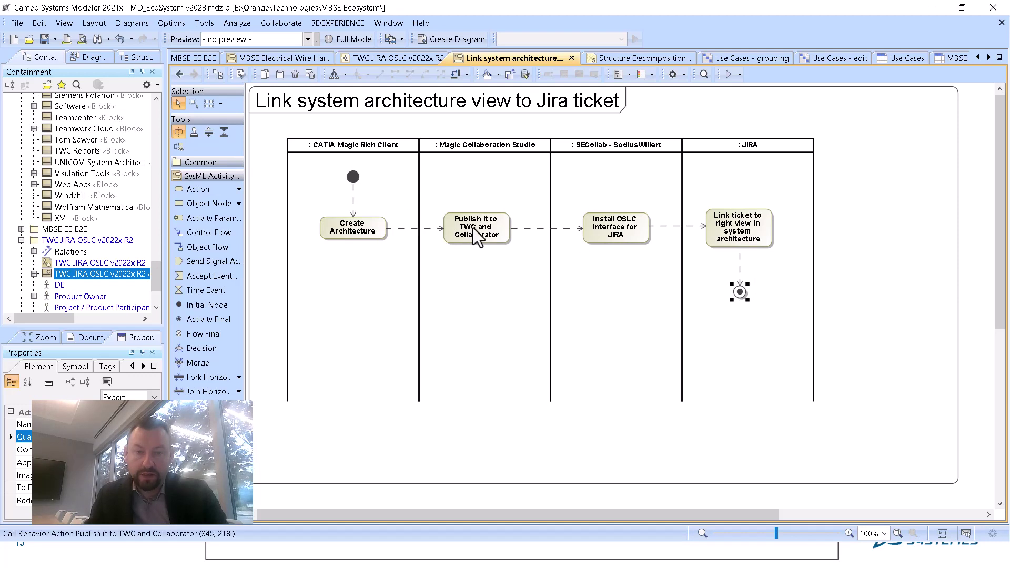
Step: Add an output pin to the Create Architecture action
{"action": "left_click", "coordinate": [374, 229]}
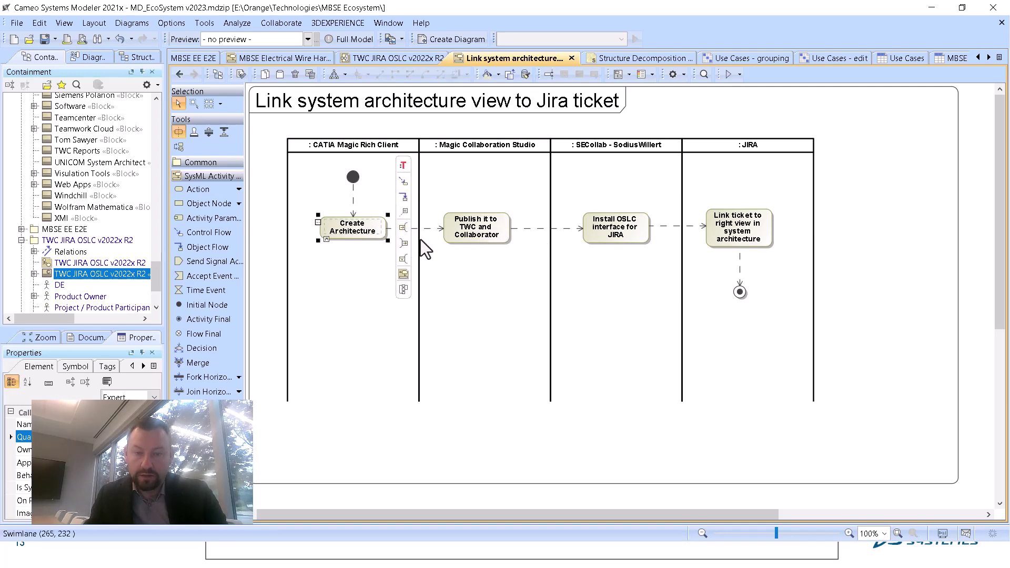
{"action": "left_click", "coordinate": [404, 243]}
{"action": "left_click", "coordinate": [413, 239]}
Step: Add an input pin and an output pin to the "Publish it to TWC and Collaborator" action
{"action": "left_click", "coordinate": [476, 230]}
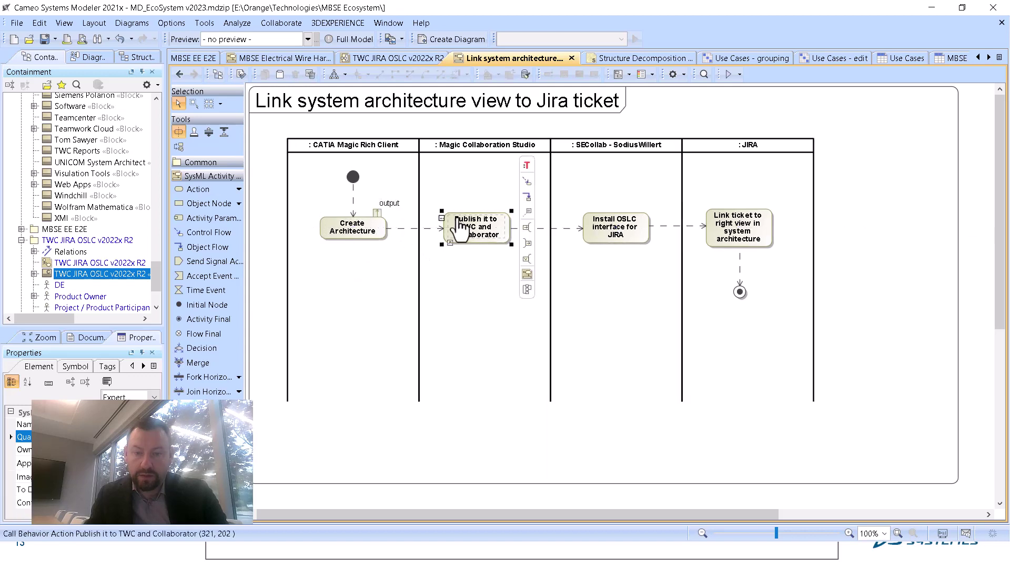
{"action": "left_click", "coordinate": [526, 228]}
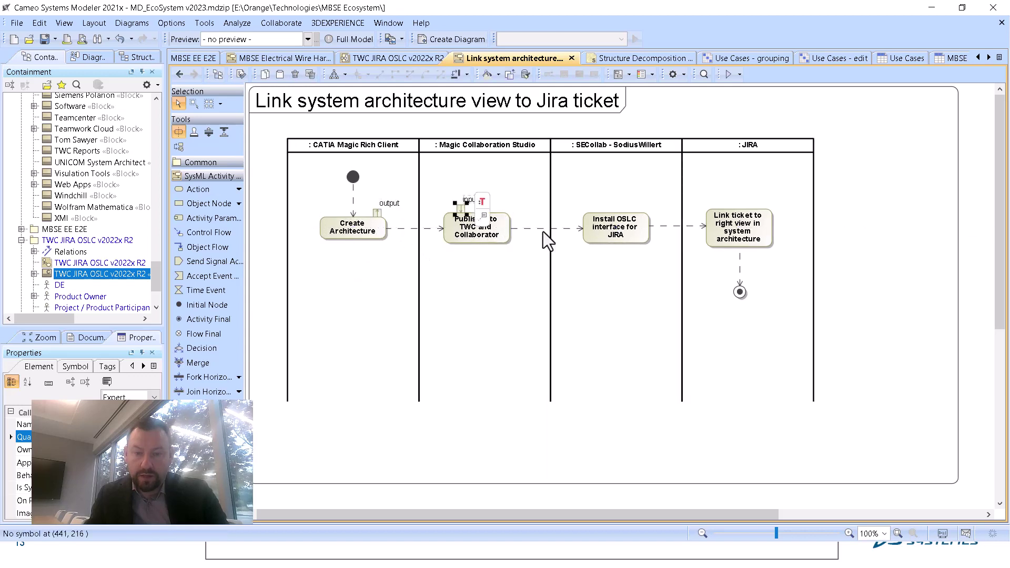
{"action": "left_click", "coordinate": [501, 232]}
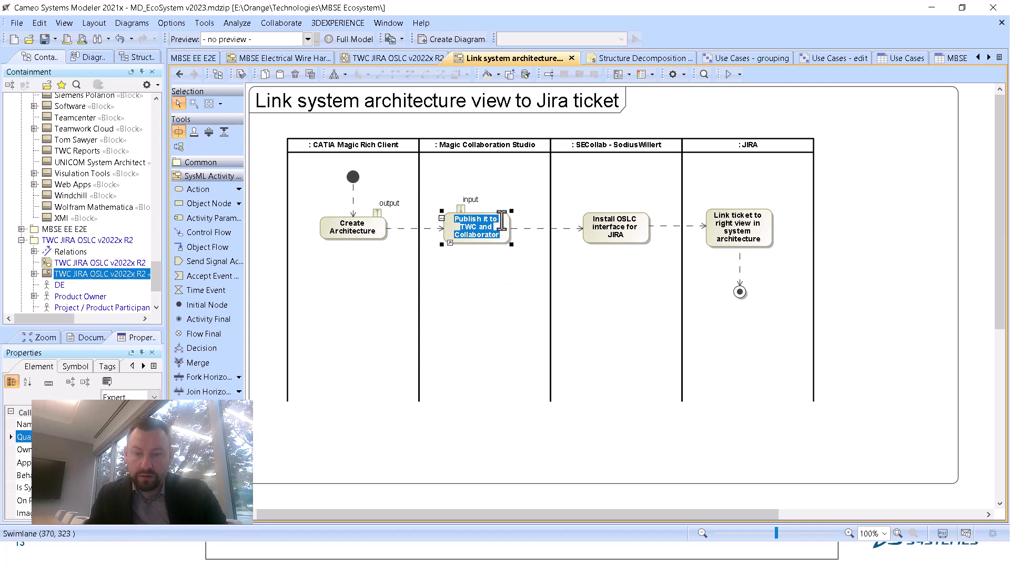
{"action": "left_click", "coordinate": [508, 227]}
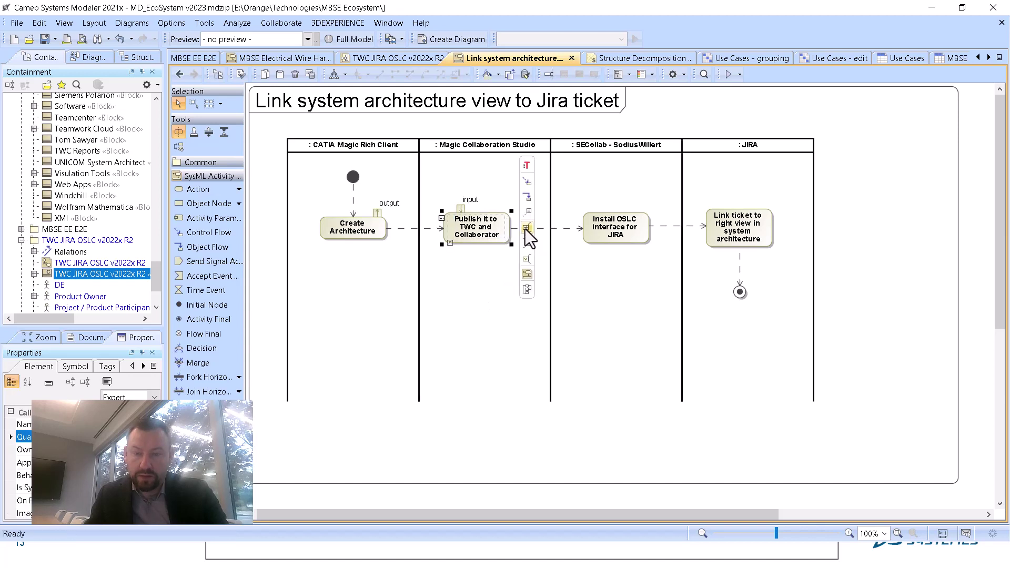
{"action": "left_click", "coordinate": [527, 259]}
{"action": "left_click", "coordinate": [489, 286]}
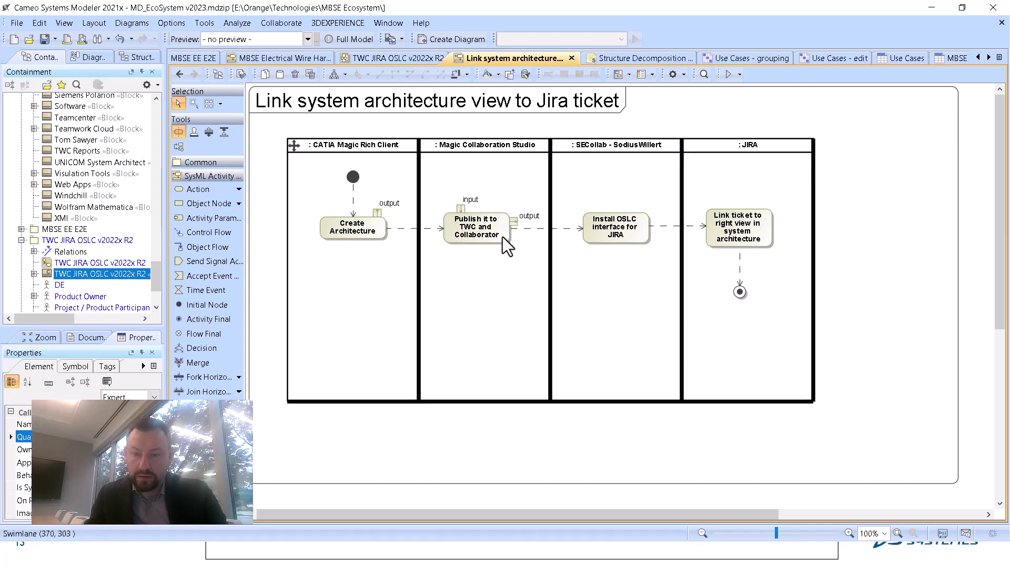
Step: Add input and output pins to the "Install OSLC interface for JIRA" action and an input pin to the Link ticket action
{"action": "left_click_drag", "start_coordinate": [589, 225], "coordinate": [600, 226]}
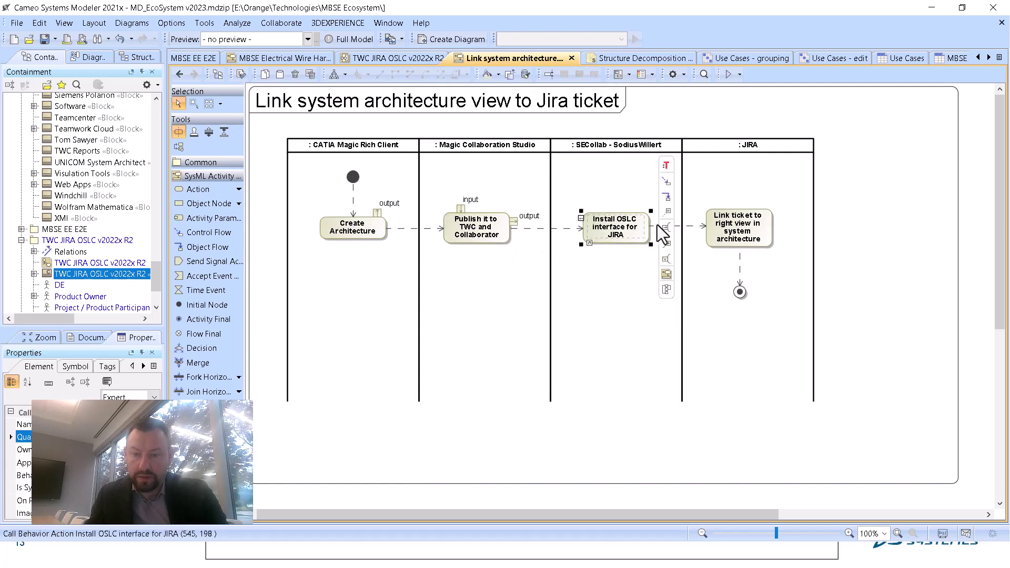
{"action": "left_click", "coordinate": [668, 228]}
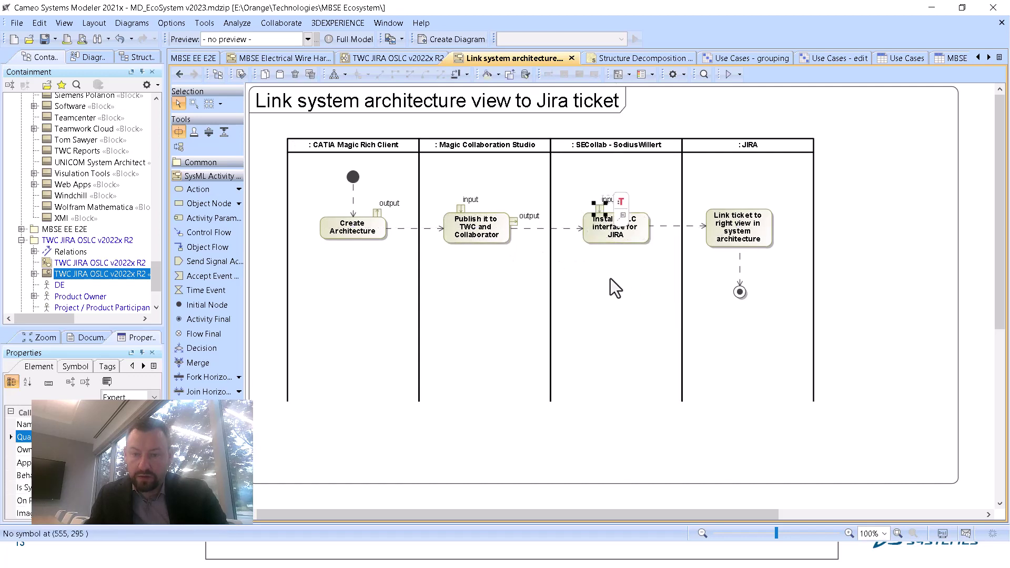
{"action": "left_click", "coordinate": [642, 239]}
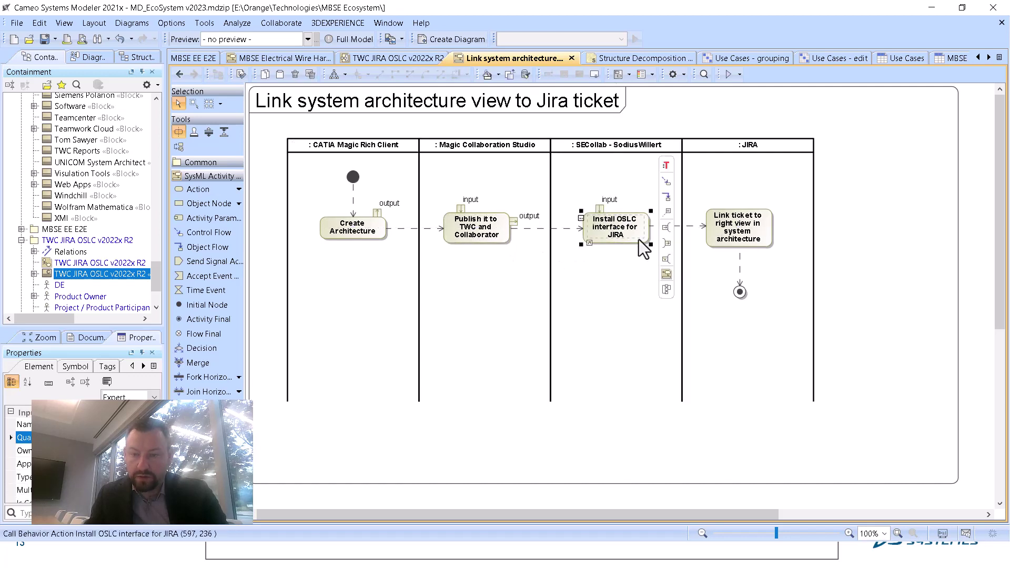
{"action": "left_click", "coordinate": [668, 244]}
{"action": "left_click", "coordinate": [629, 285]}
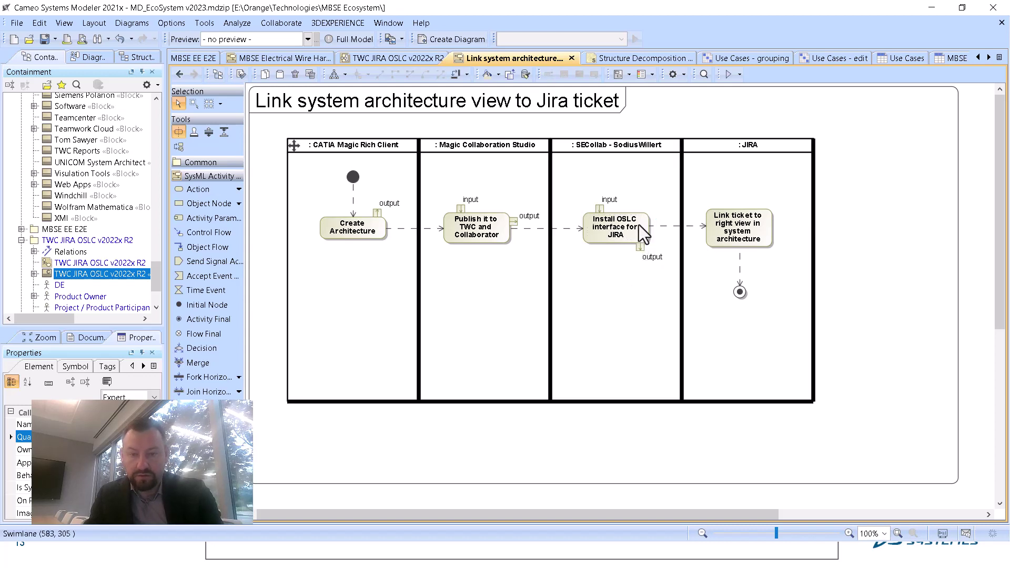
{"action": "left_click", "coordinate": [768, 223]}
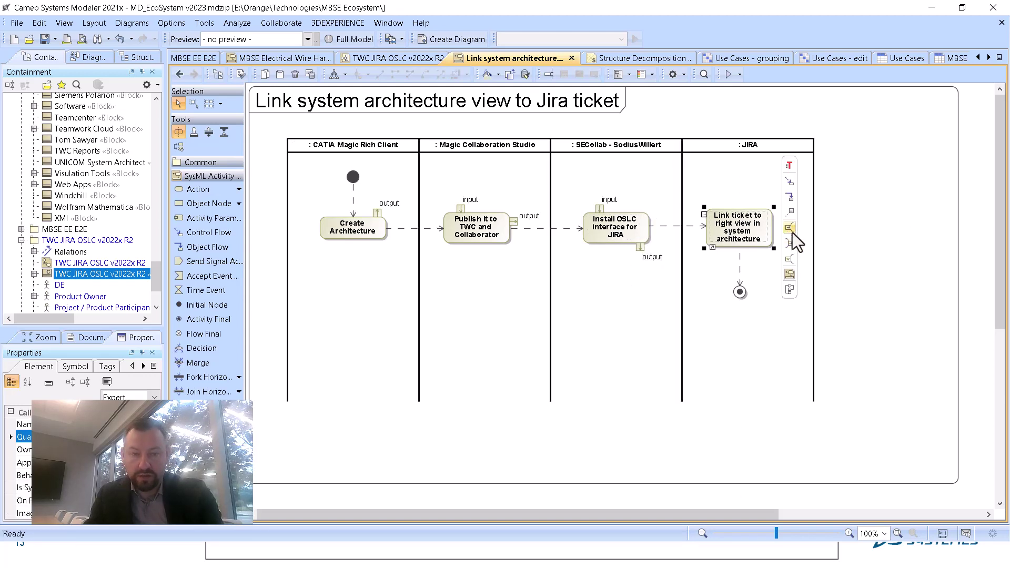
{"action": "left_click", "coordinate": [791, 231]}
Step: Delete the control flows that connect the four actions across the swimlanes
{"action": "left_click", "coordinate": [688, 226]}
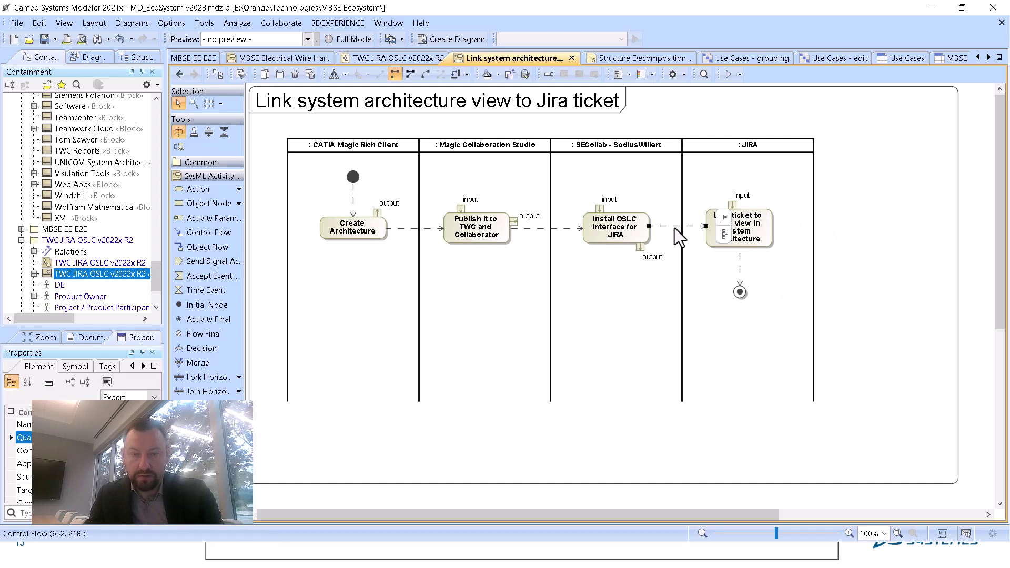
{"action": "left_click", "coordinate": [394, 229]}
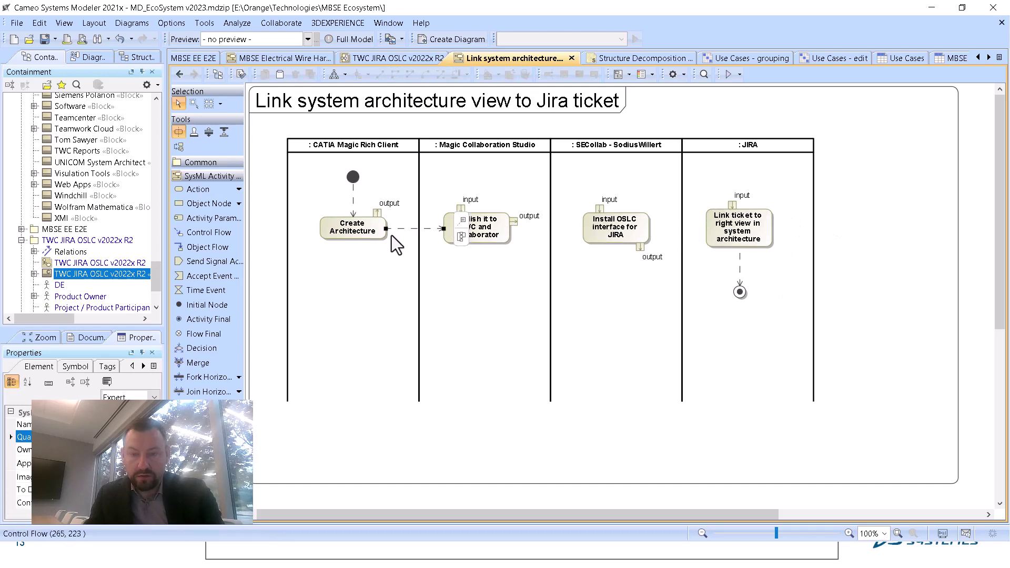
{"action": "key", "text": "Delete"}
Step: Move Create Architecture's output pin to the action's right edge and connect it by object flow to the publish action's input pin
{"action": "left_click_drag", "start_coordinate": [377, 212], "coordinate": [391, 230]}
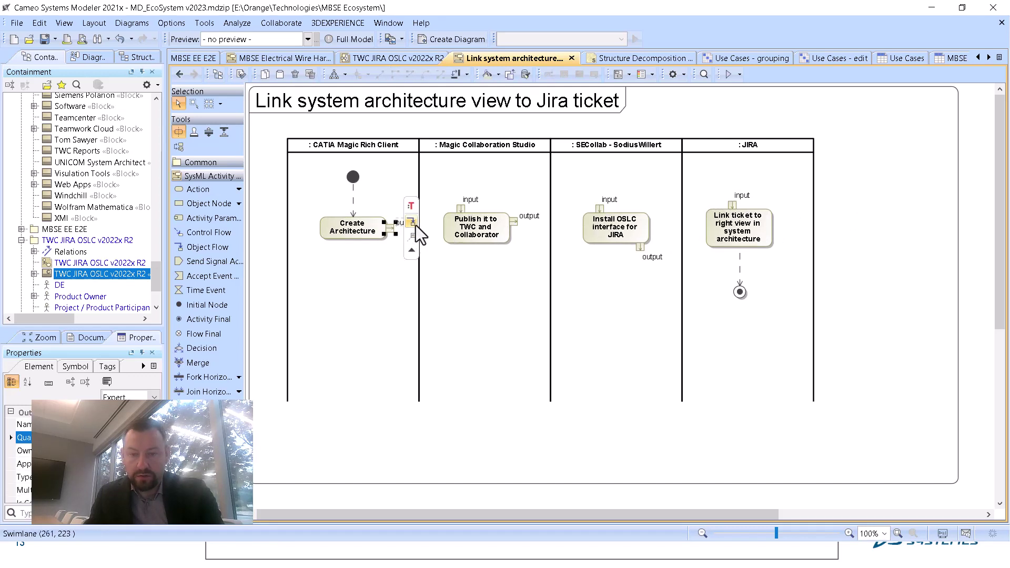
{"action": "left_click", "coordinate": [411, 221]}
{"action": "left_click", "coordinate": [461, 205]}
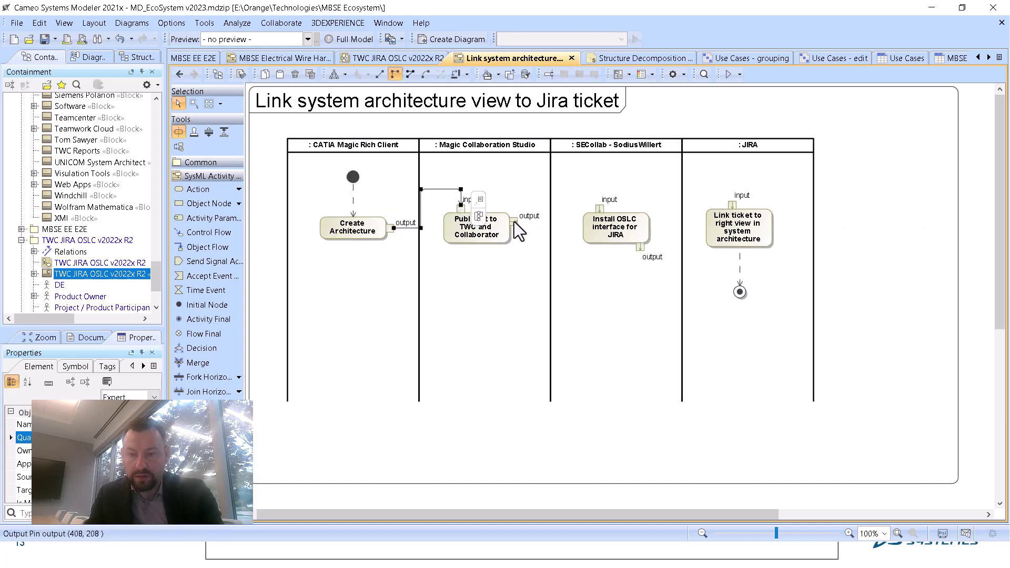
Step: Draw object flows from the publish action's output pin to Install OSLC's input pin, and from Install OSLC's output pin to Link ticket's input pin
{"action": "left_click", "coordinate": [514, 222]}
{"action": "left_click", "coordinate": [541, 216]}
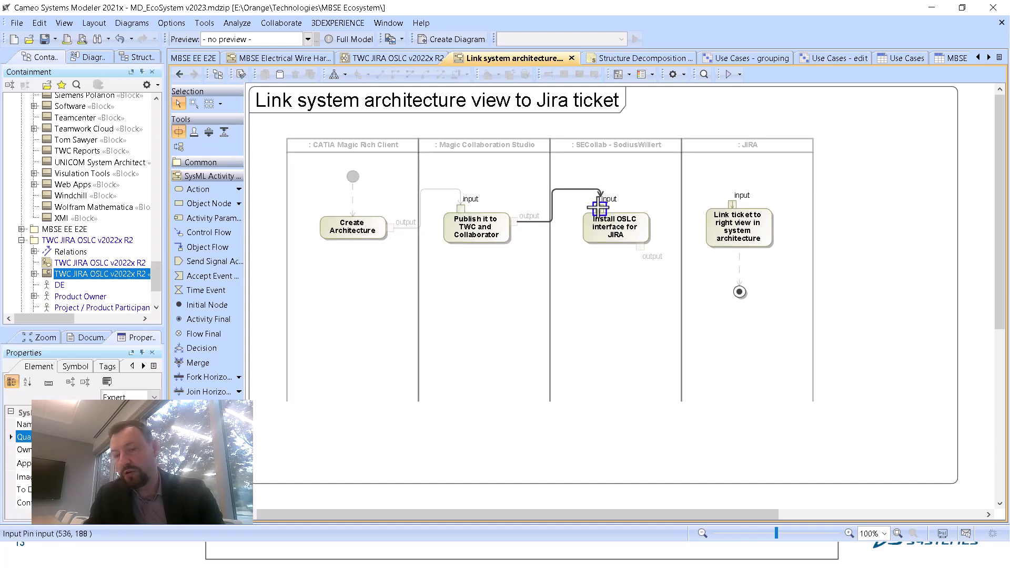
{"action": "left_click", "coordinate": [599, 207]}
{"action": "left_click", "coordinate": [640, 246]}
{"action": "left_click", "coordinate": [662, 240]}
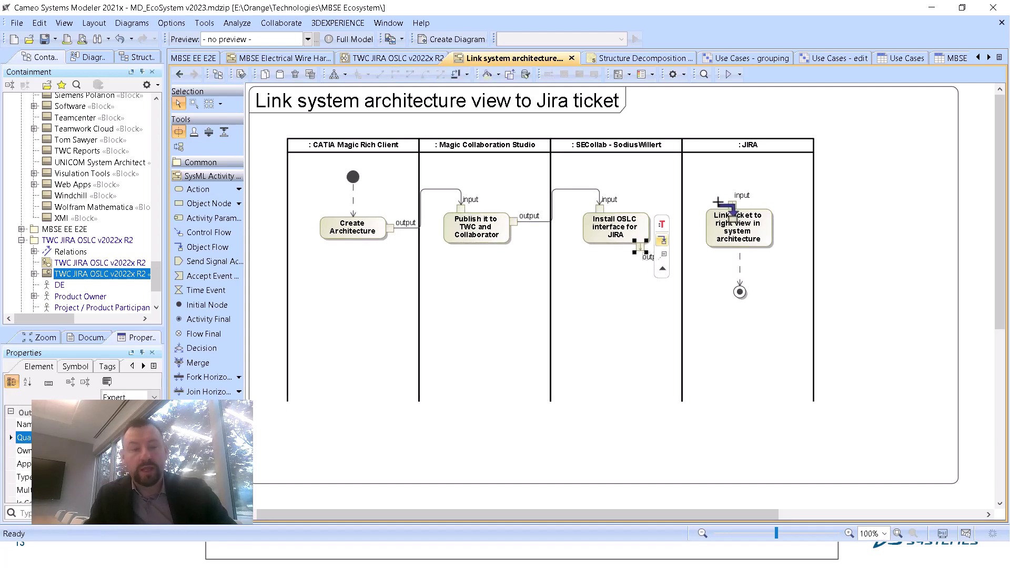
{"action": "left_click", "coordinate": [730, 204]}
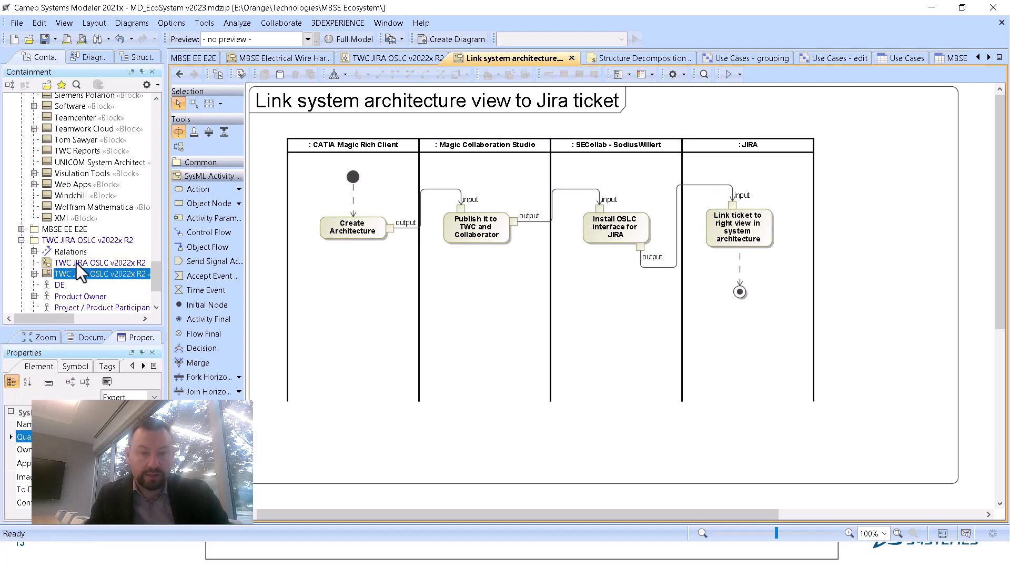
Step: Locate the Interfaces package in the model and expand it to reach its interface blocks
{"action": "scroll", "coordinate": [84, 268], "scroll_direction": "down", "scroll_amount": 2}
{"action": "scroll", "coordinate": [84, 267], "scroll_direction": "down", "scroll_amount": 1}
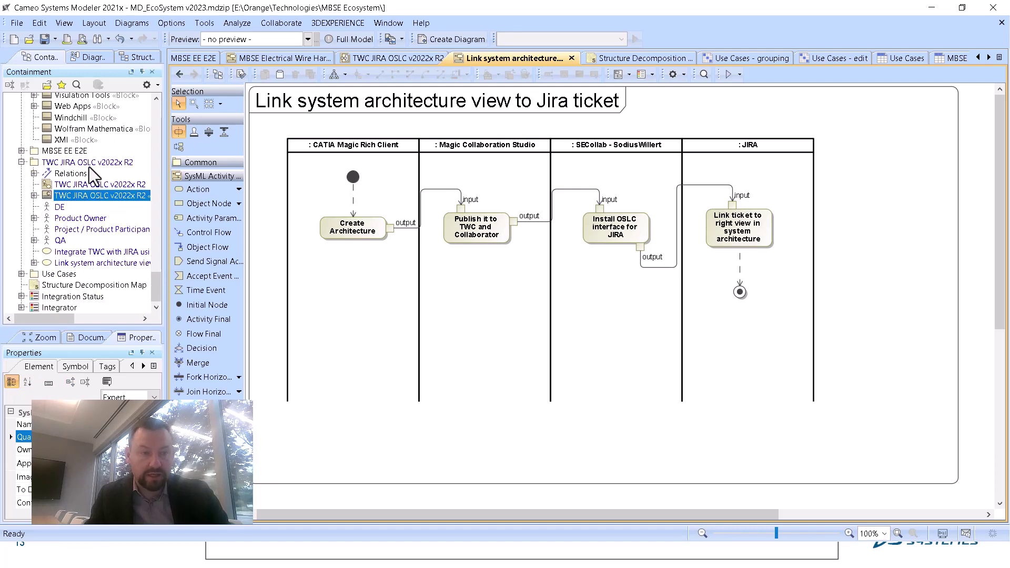
{"action": "left_click", "coordinate": [34, 195]}
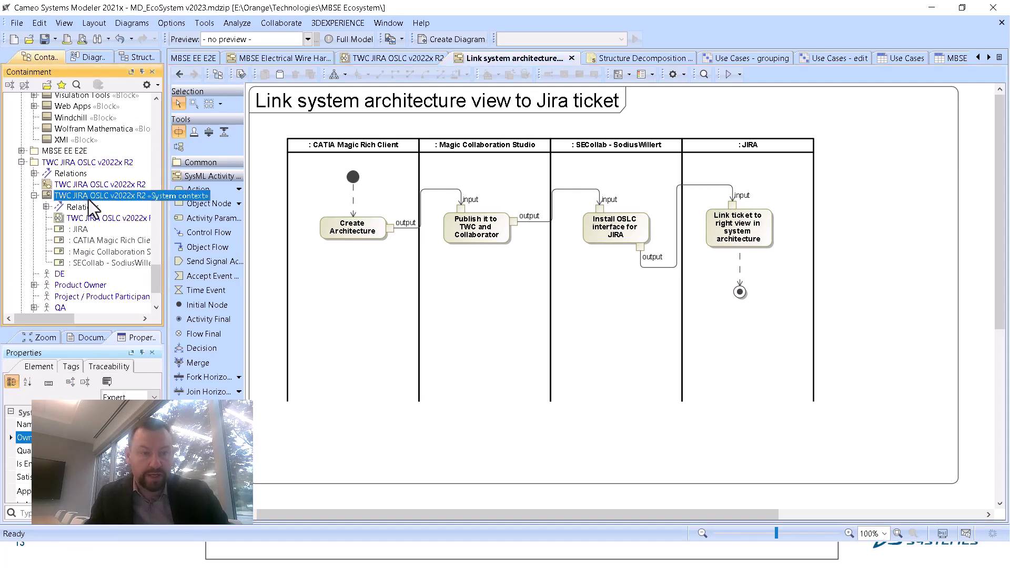
{"action": "scroll", "coordinate": [100, 208], "scroll_direction": "up", "scroll_amount": 4}
{"action": "scroll", "coordinate": [105, 255], "scroll_direction": "down", "scroll_amount": 3}
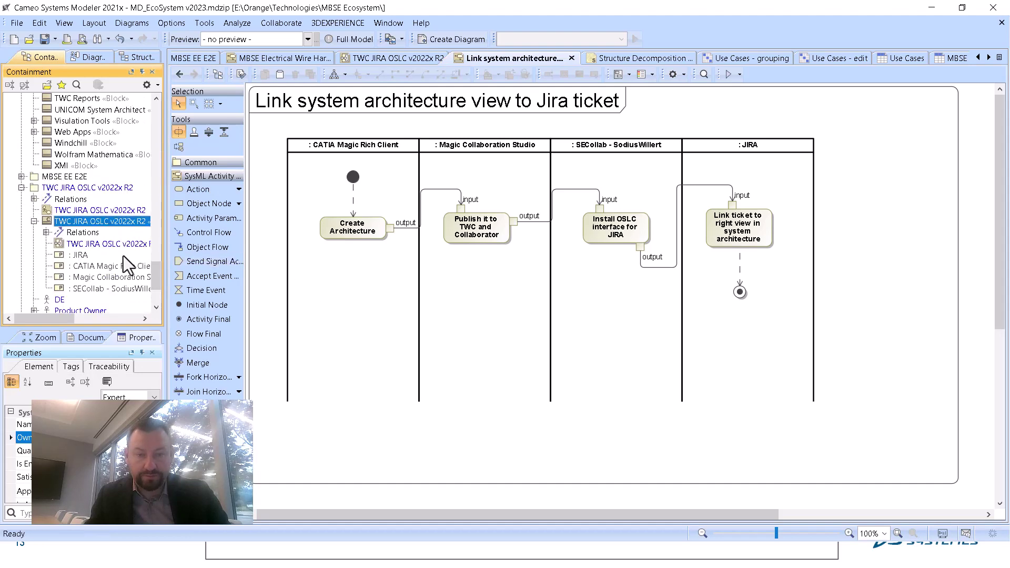
{"action": "left_click_drag", "start_coordinate": [155, 271], "coordinate": [77, 125]}
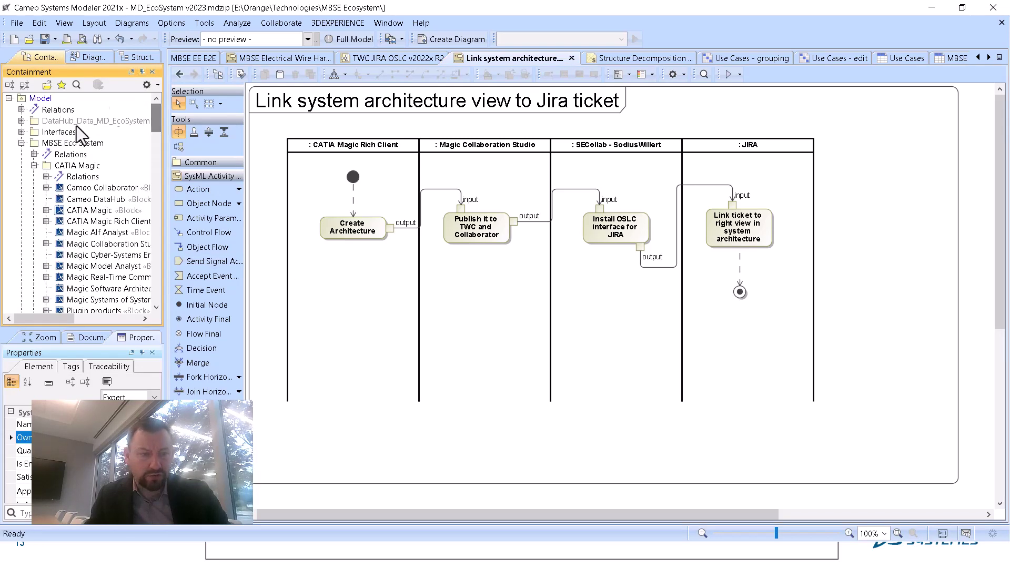
{"action": "left_click", "coordinate": [21, 132]}
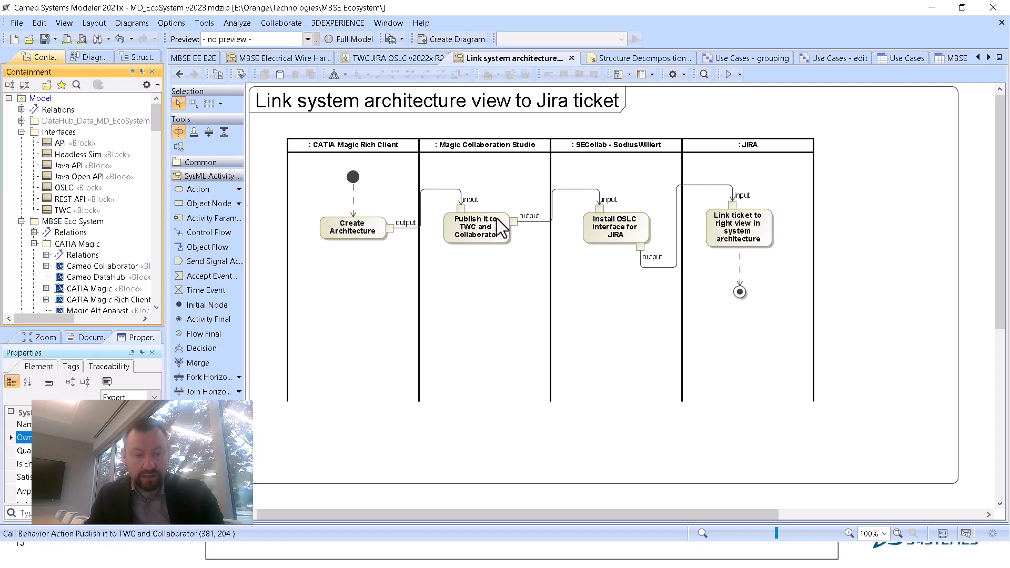
Step: Select Create Architecture's output pin together with the publish action's input pin for typing by the TWC interface block
{"action": "left_click", "coordinate": [76, 209]}
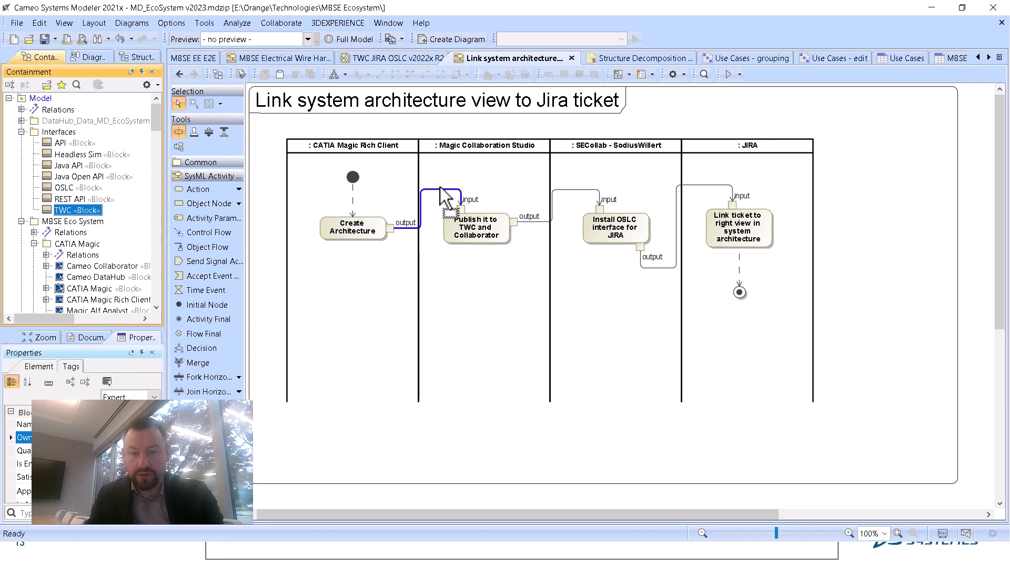
{"action": "left_click", "coordinate": [334, 307]}
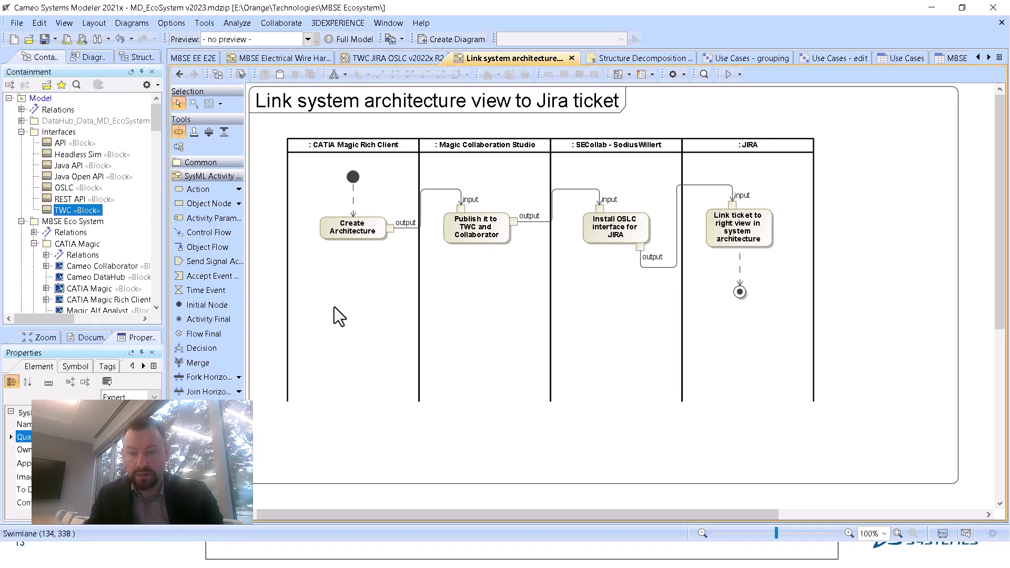
{"action": "left_click", "coordinate": [393, 227]}
{"action": "left_click", "coordinate": [462, 209], "text": "shift"}
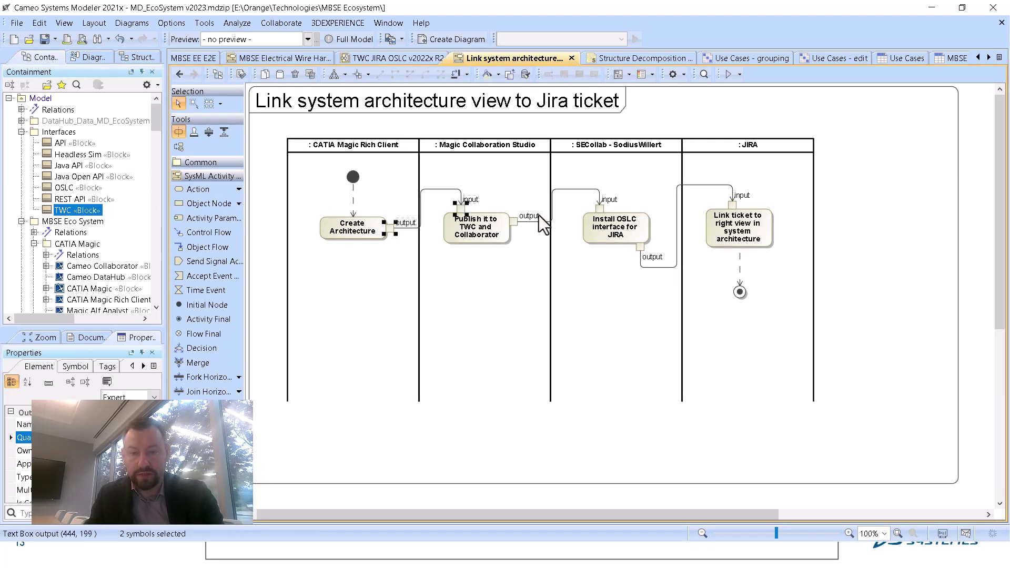
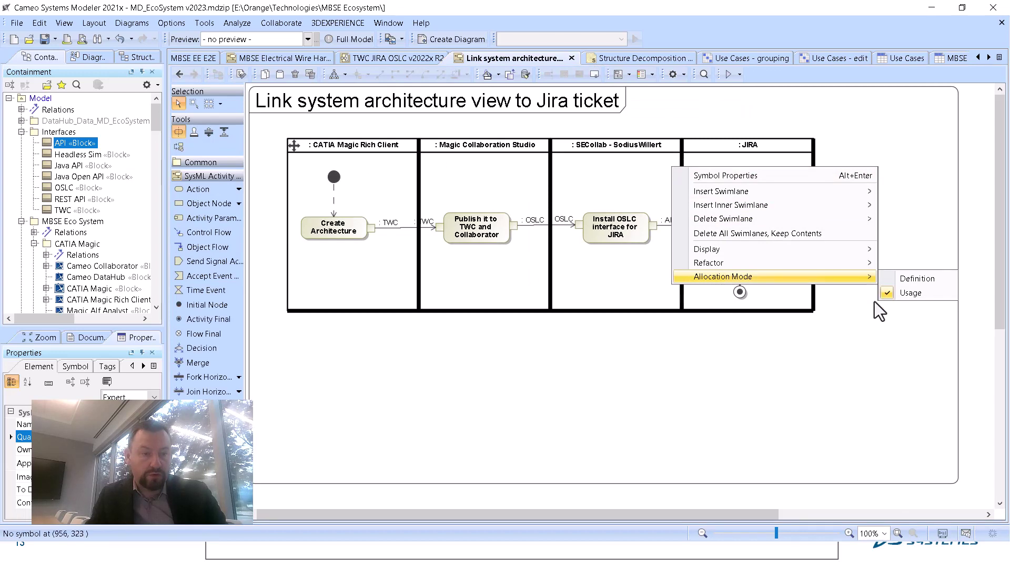
Step: Start creating a new diagram owned by the TWC JIRA OSLC v2022x R2 package
{"action": "left_click", "coordinate": [800, 444]}
{"action": "scroll", "coordinate": [103, 235], "scroll_direction": "down", "scroll_amount": 6}
{"action": "scroll", "coordinate": [108, 235], "scroll_direction": "down", "scroll_amount": 15}
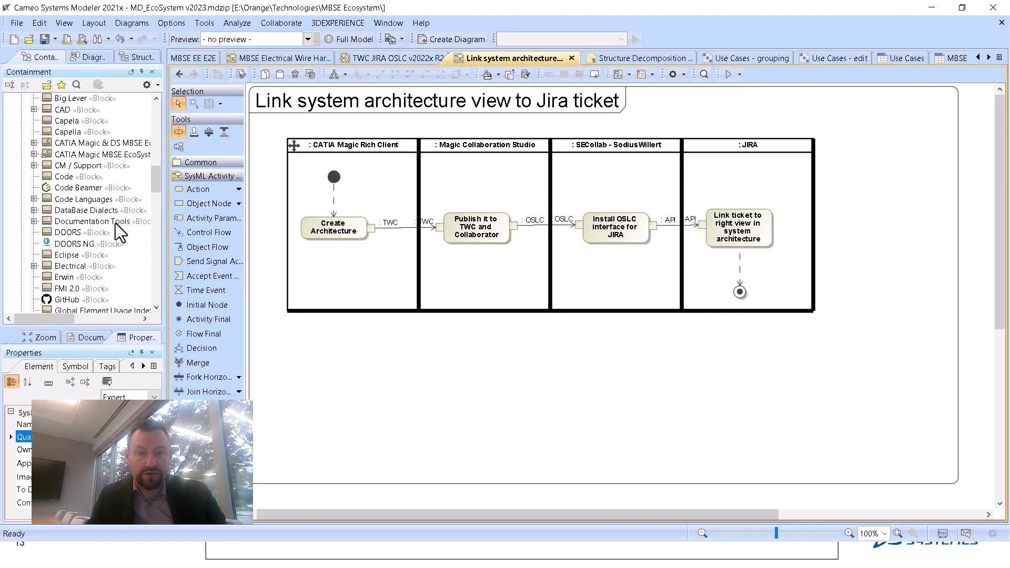
{"action": "scroll", "coordinate": [78, 175], "scroll_direction": "up", "scroll_amount": 2}
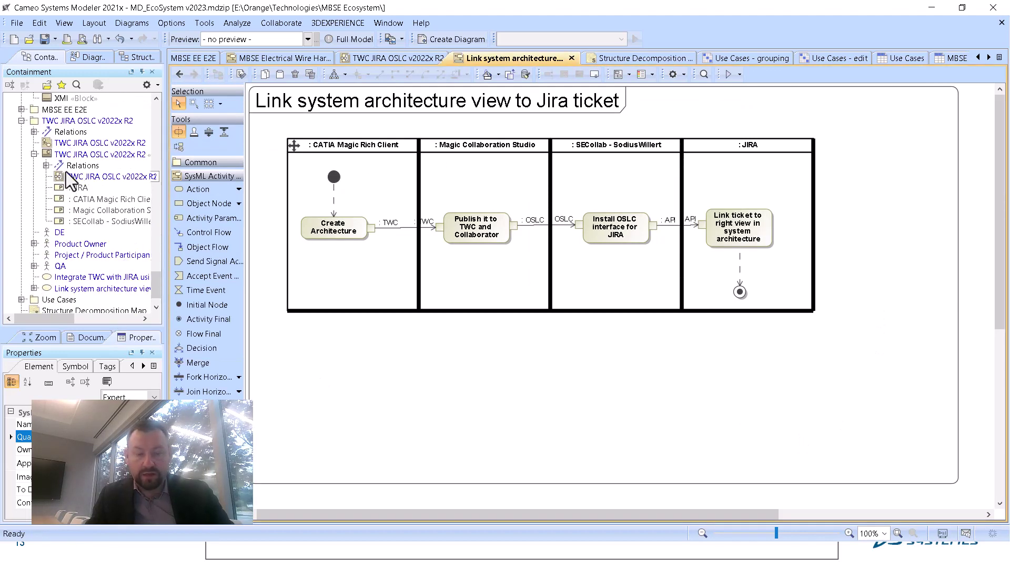
{"action": "left_click", "coordinate": [74, 188]}
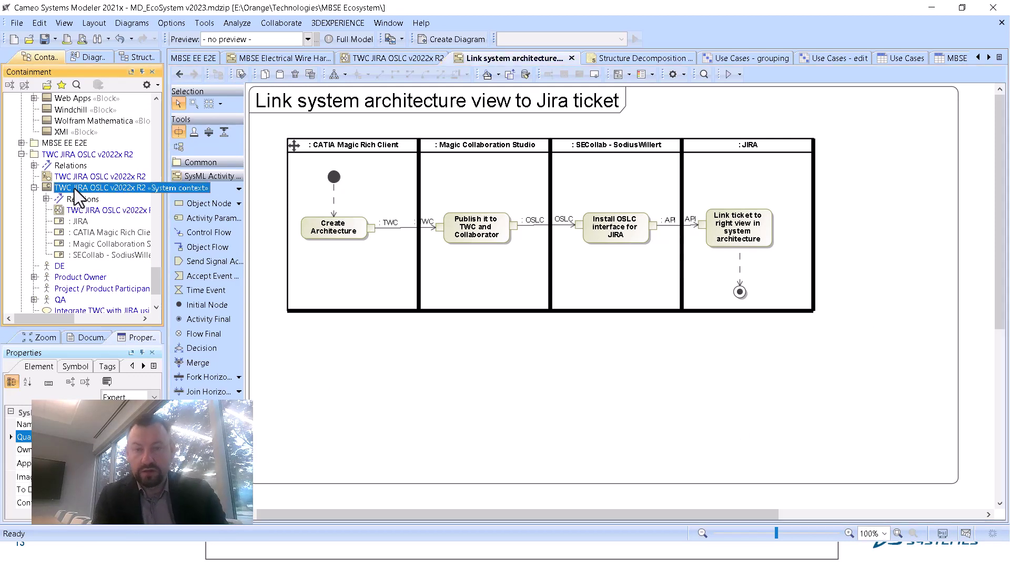
{"action": "left_click", "coordinate": [61, 153]}
{"action": "left_click", "coordinate": [426, 40]}
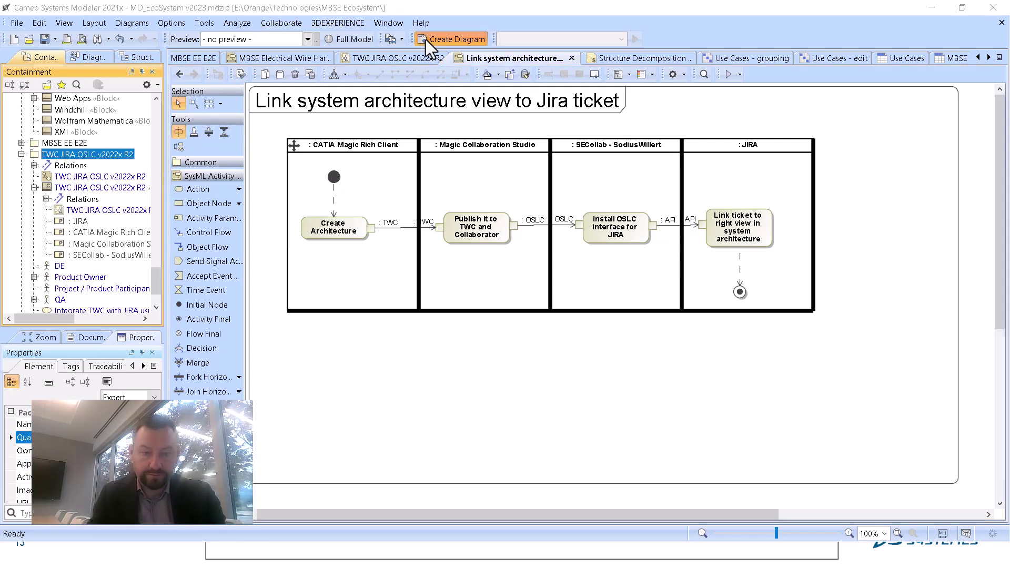
Step: Search the standard diagram types for an allocation or dependency matrix, using "All", "matri" and "depen"
{"action": "type", "text": "All"}
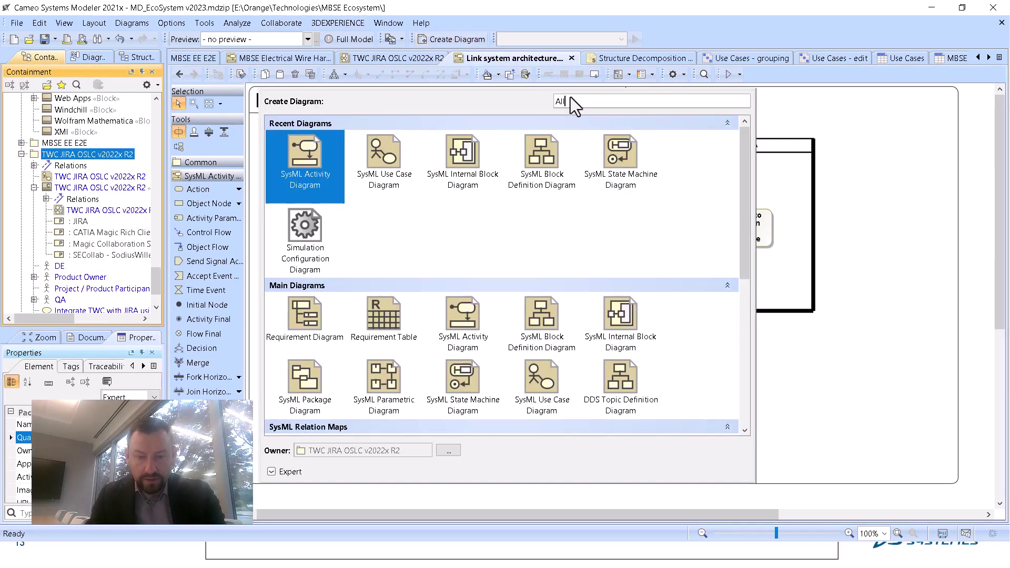
{"action": "type", "text": "o"}
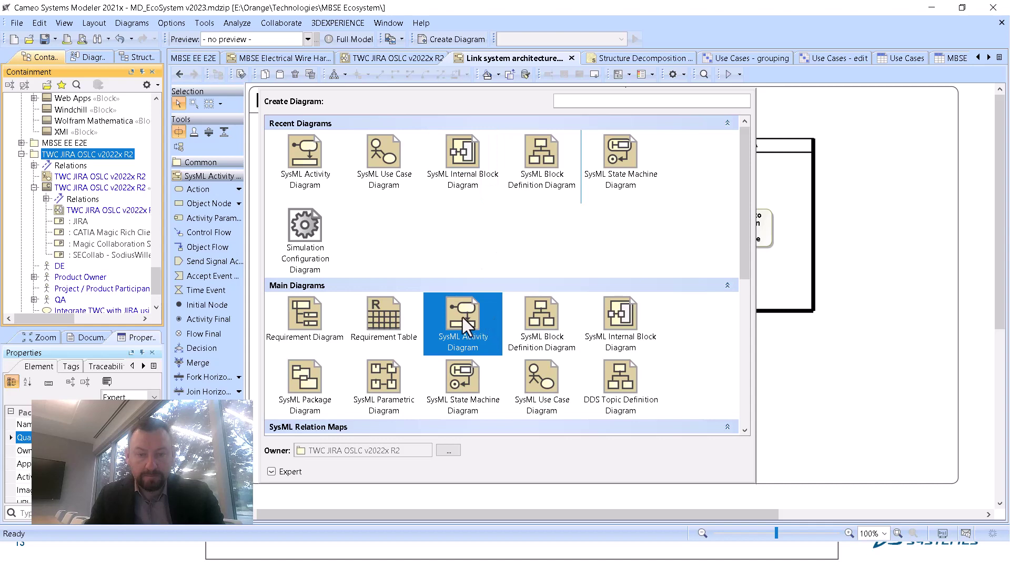
{"action": "scroll", "coordinate": [462, 317], "scroll_direction": "down", "scroll_amount": 5}
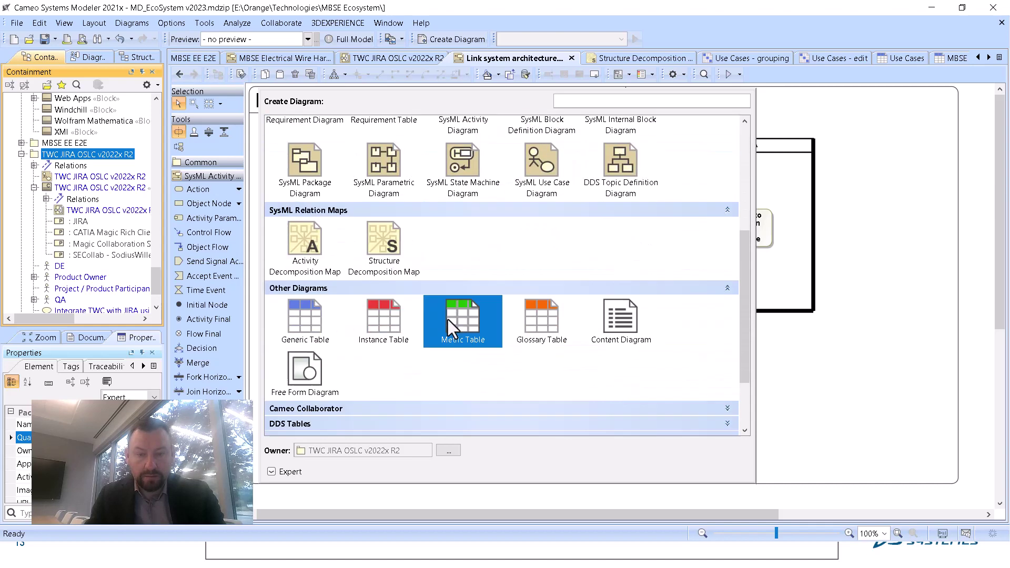
{"action": "scroll", "coordinate": [447, 320], "scroll_direction": "down", "scroll_amount": 3}
{"action": "scroll", "coordinate": [361, 333], "scroll_direction": "up", "scroll_amount": 7}
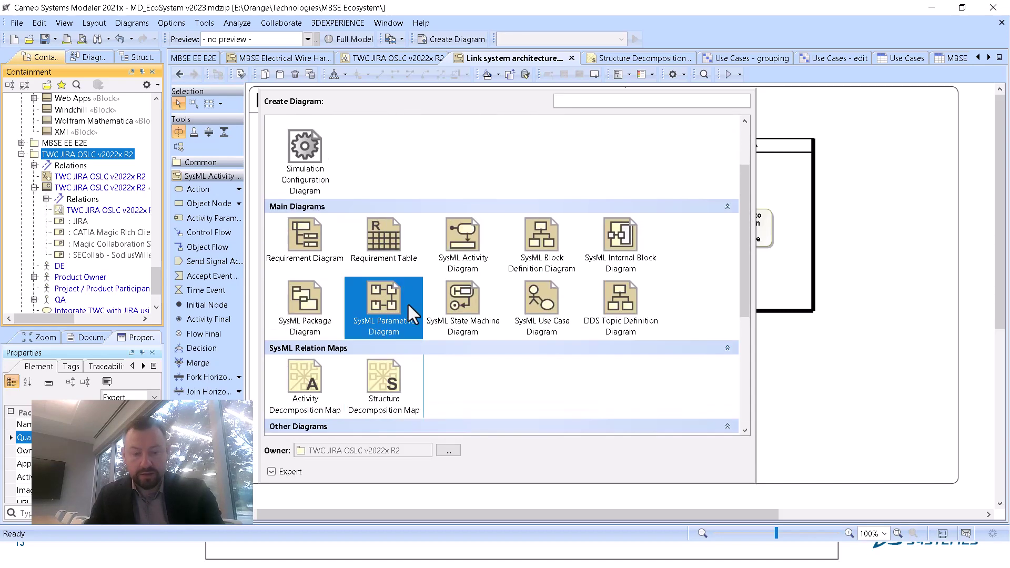
{"action": "scroll", "coordinate": [566, 114], "scroll_direction": "up", "scroll_amount": 2}
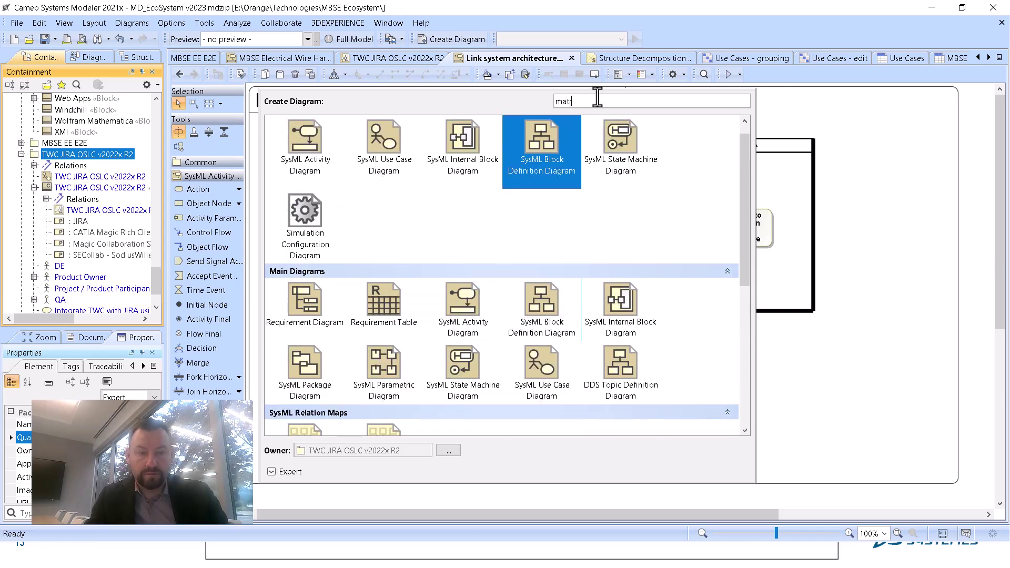
{"action": "type", "text": "i"}
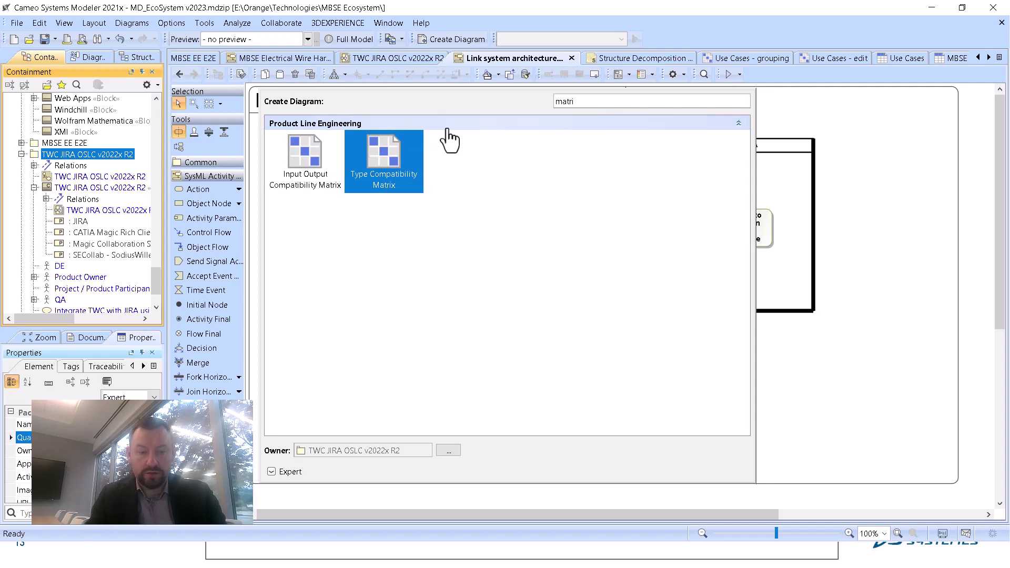
{"action": "type", "text": "depen"}
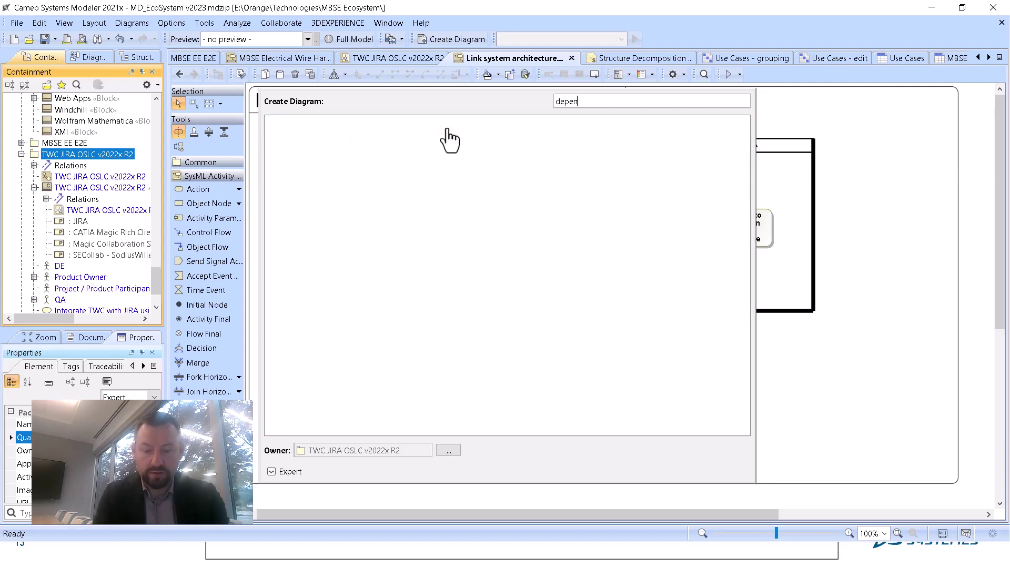
Step: Switch the diagram type list to Expert mode and create a SysML Allocation Matrix
{"action": "left_click", "coordinate": [292, 473]}
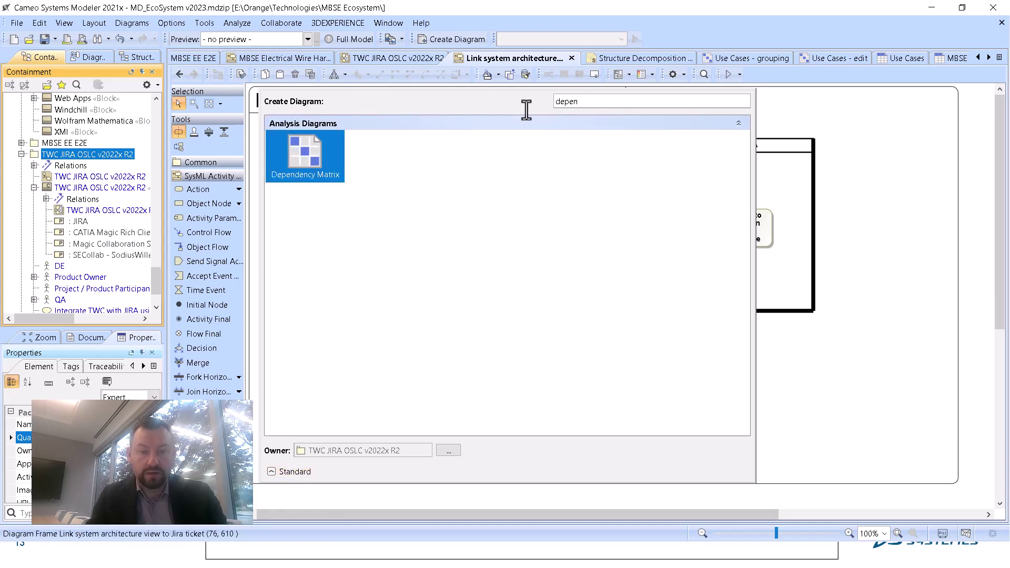
{"action": "key", "text": "ctrl+a"}
{"action": "type", "text": "All"}
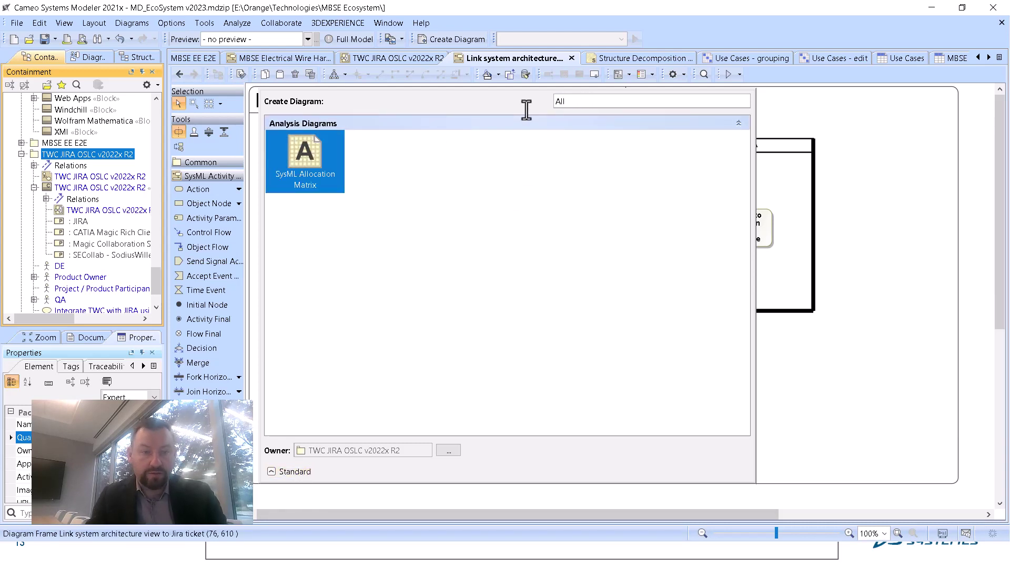
{"action": "left_click", "coordinate": [309, 156]}
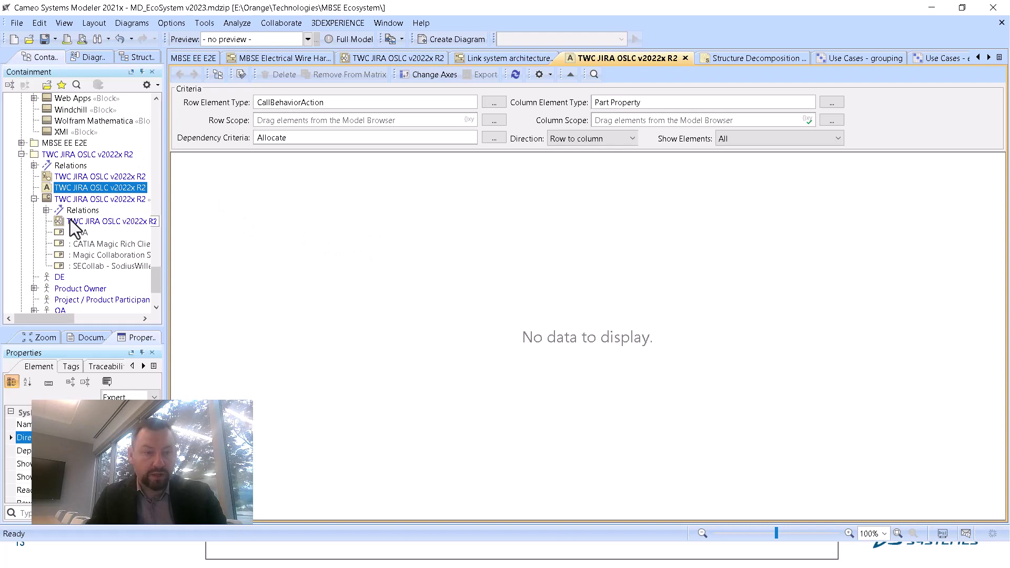
Step: Set both the row scope and the column scope of the matrix to the TWC JIRA OSLC v2022x R2 package
{"action": "scroll", "coordinate": [75, 232], "scroll_direction": "down", "scroll_amount": 2}
{"action": "scroll", "coordinate": [62, 274], "scroll_direction": "up", "scroll_amount": 2}
{"action": "scroll", "coordinate": [62, 273], "scroll_direction": "up", "scroll_amount": 3}
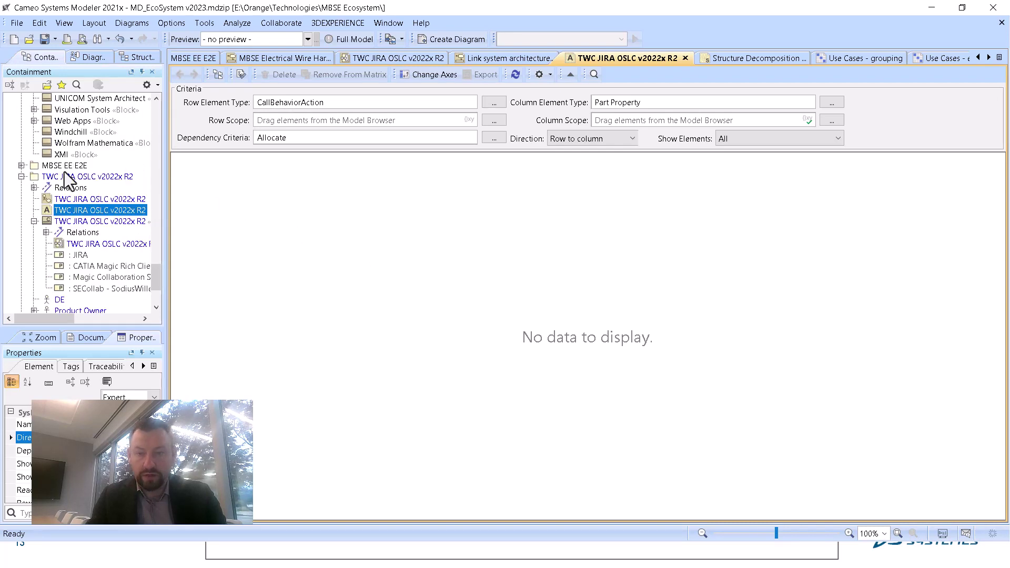
{"action": "left_click_drag", "start_coordinate": [84, 177], "coordinate": [283, 126]}
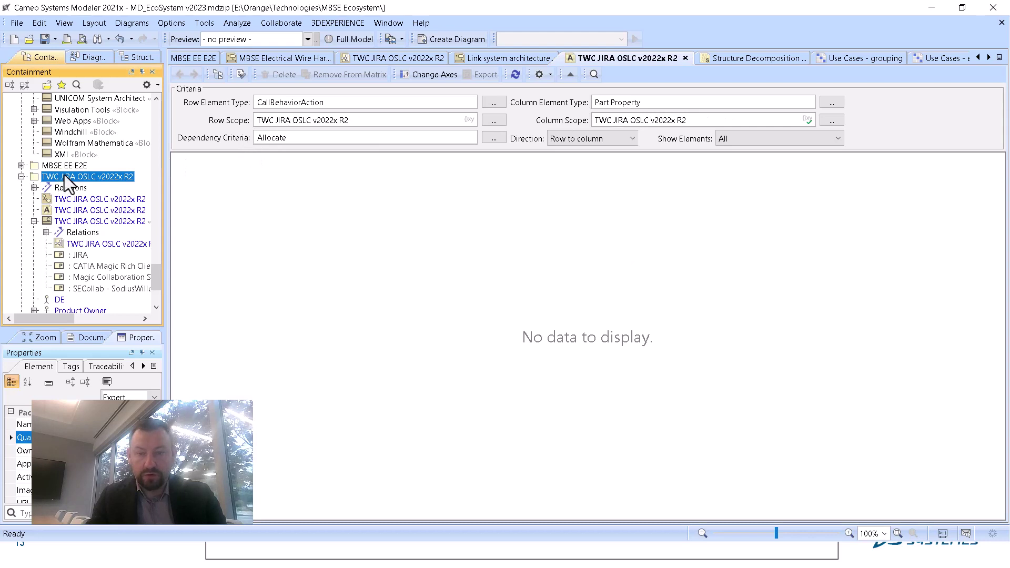
{"action": "left_click_drag", "start_coordinate": [66, 178], "coordinate": [615, 120]}
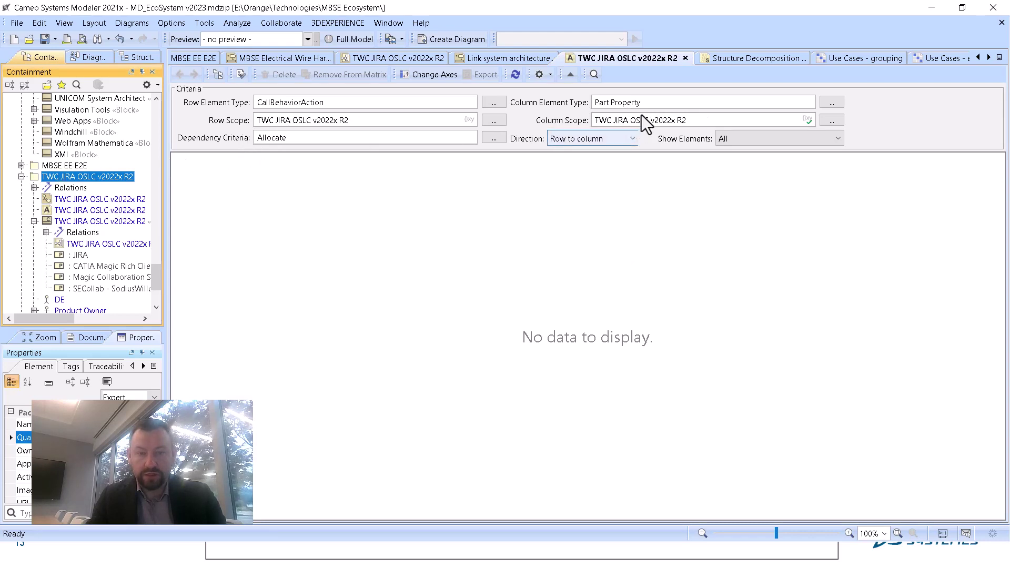
Step: Try the refreshed matrix with the direction Column to row, and restore the direction to Row to column
{"action": "left_click", "coordinate": [595, 141]}
{"action": "left_click", "coordinate": [579, 173]}
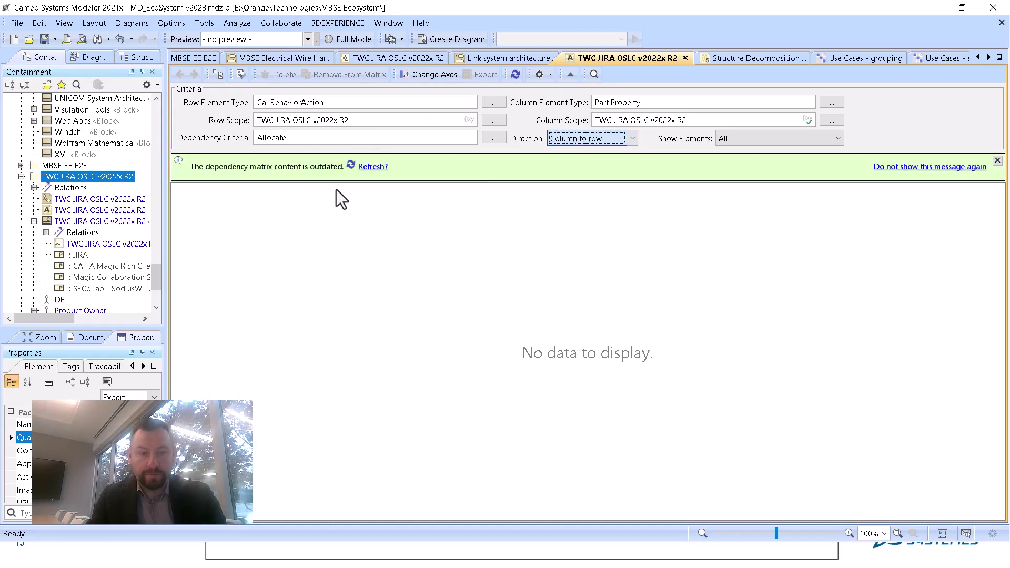
{"action": "left_click", "coordinate": [373, 166]}
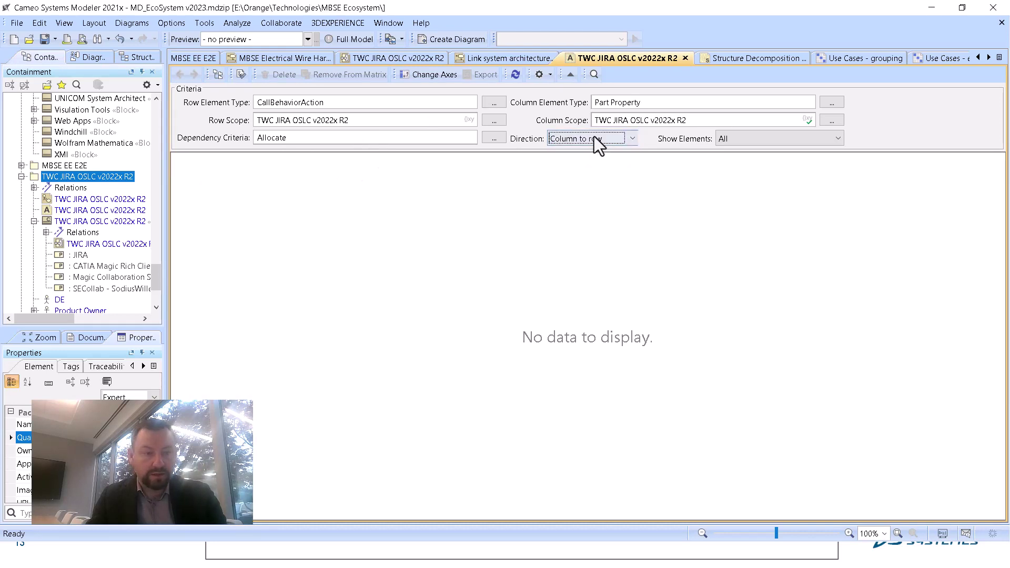
{"action": "left_click", "coordinate": [567, 139]}
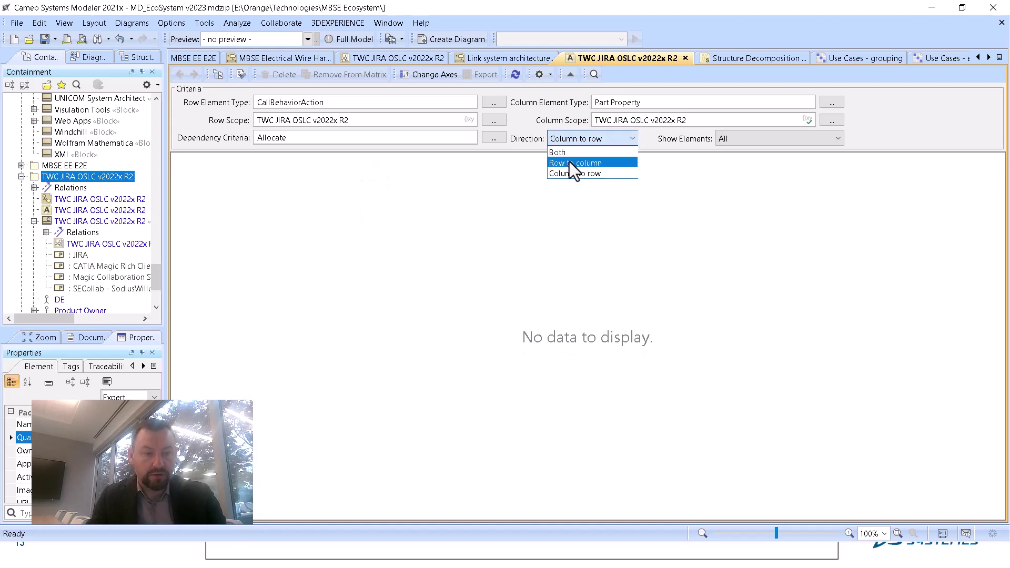
{"action": "left_click", "coordinate": [568, 162]}
Step: Set the matrix row scope to the use case "Link system architecture view to Jira ticket"
{"action": "scroll", "coordinate": [105, 249], "scroll_direction": "down", "scroll_amount": 2}
{"action": "scroll", "coordinate": [106, 249], "scroll_direction": "down", "scroll_amount": 1}
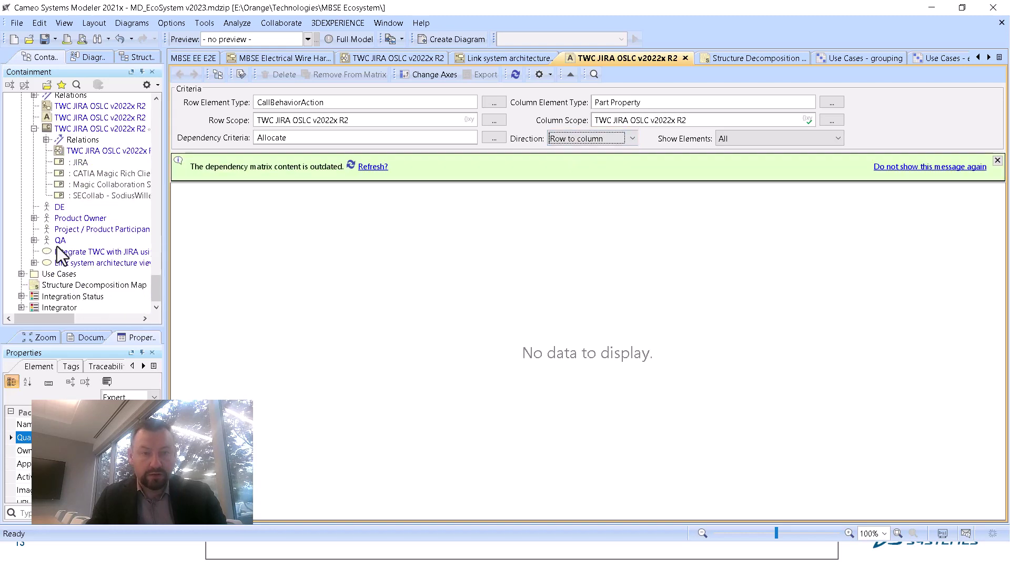
{"action": "left_click", "coordinate": [33, 261]}
{"action": "left_click", "coordinate": [45, 262]}
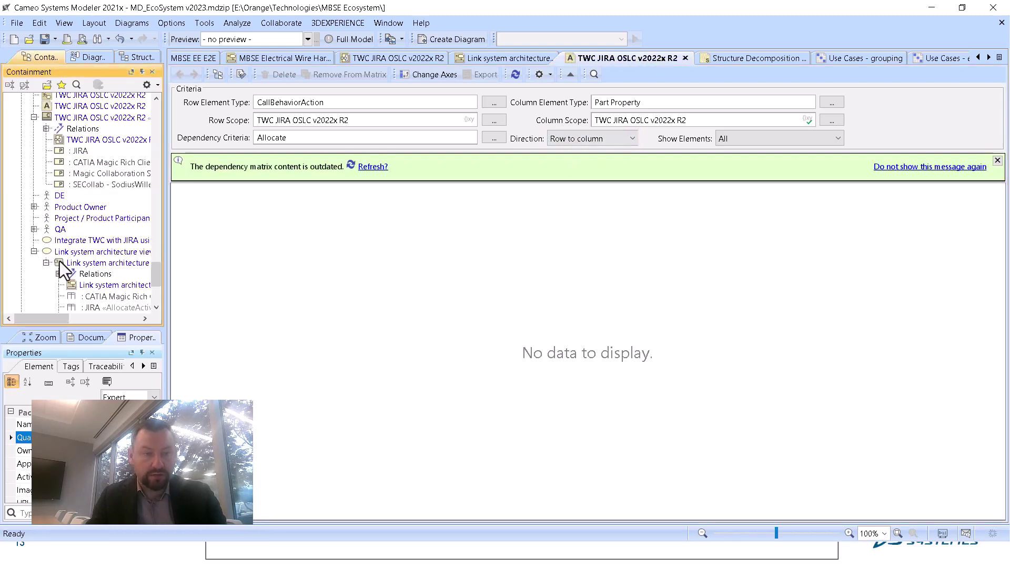
{"action": "scroll", "coordinate": [83, 262], "scroll_direction": "down", "scroll_amount": 3}
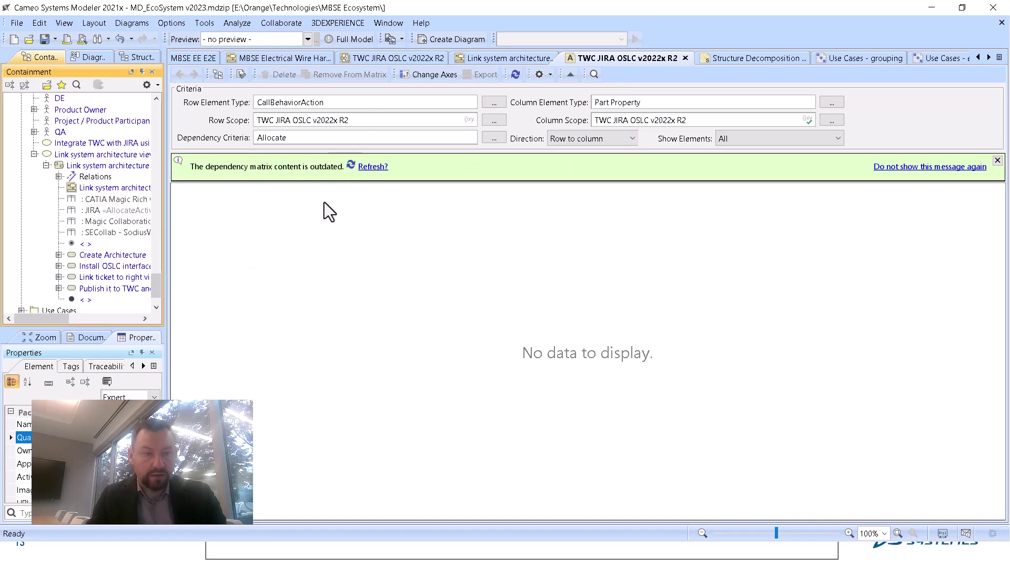
{"action": "left_click", "coordinate": [77, 156]}
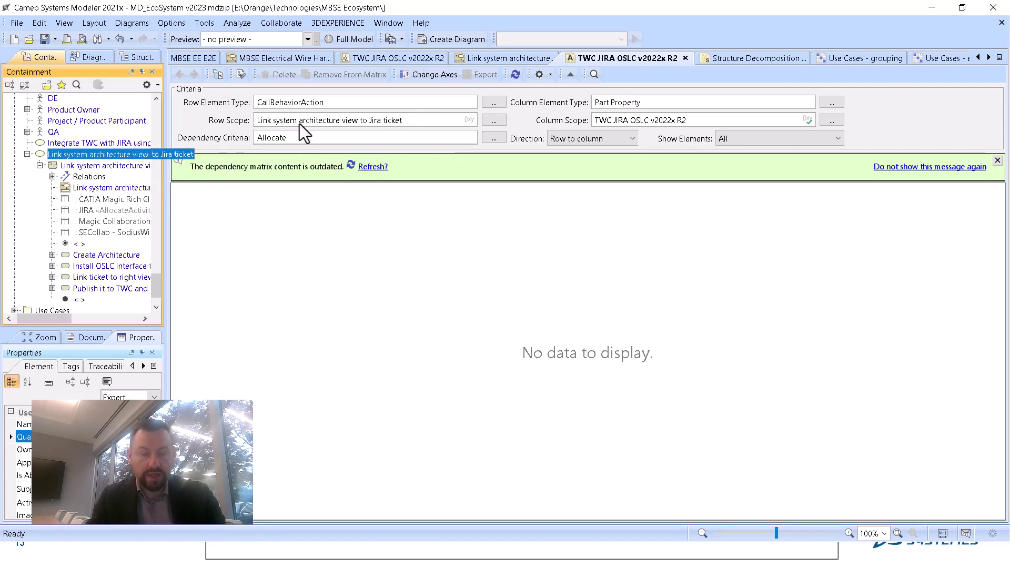
Step: Set the matrix column scope to the TWC JIRA OSLC v2022x R2 system context block and refresh the matrix
{"action": "scroll", "coordinate": [62, 184], "scroll_direction": "up", "scroll_amount": 4}
{"action": "left_click_drag", "start_coordinate": [55, 158], "coordinate": [628, 120]}
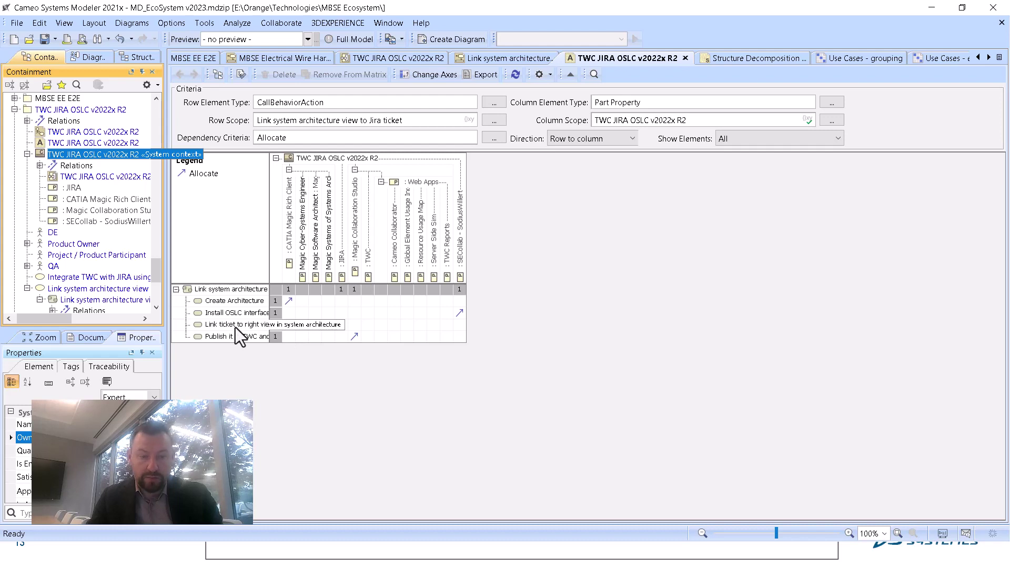
{"action": "scroll", "coordinate": [277, 344], "scroll_direction": "up", "scroll_amount": 2}
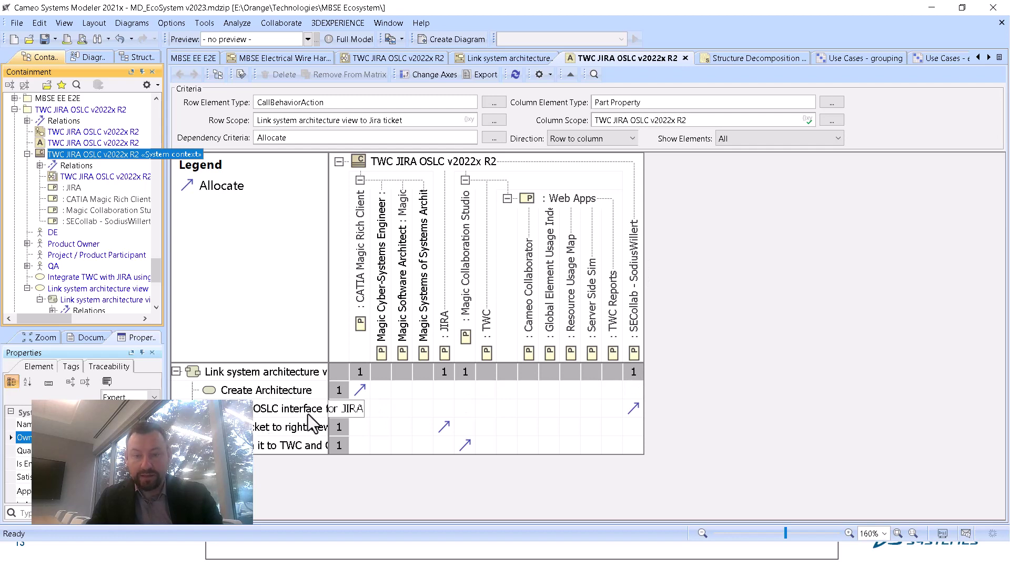
Step: Open the "Link system architecture view to Jira ticket" activity diagram and locate the "Install OSLC interface for JIRA" action
{"action": "left_click", "coordinate": [477, 60]}
{"action": "left_click", "coordinate": [610, 235]}
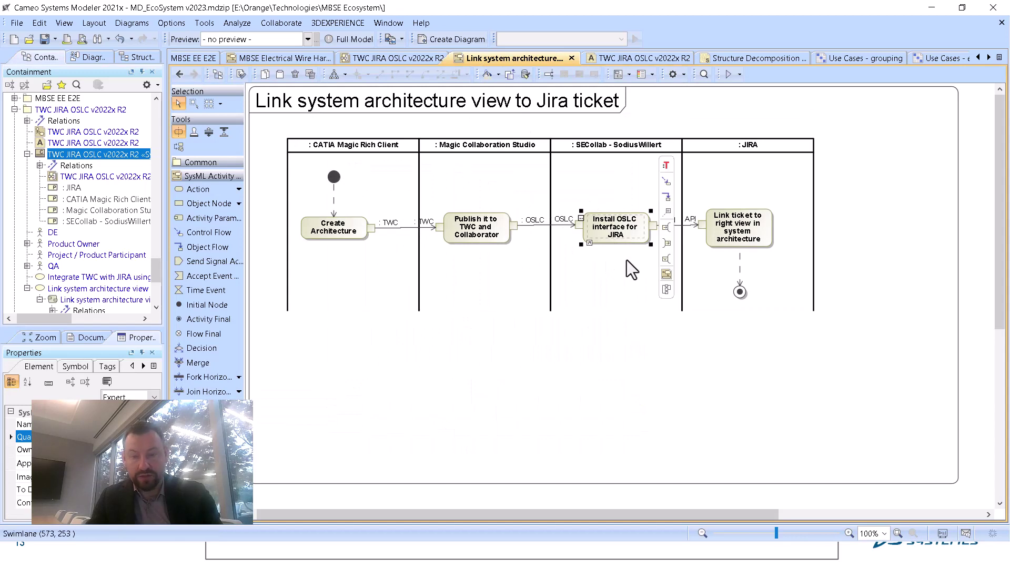
{"action": "left_click", "coordinate": [619, 249]}
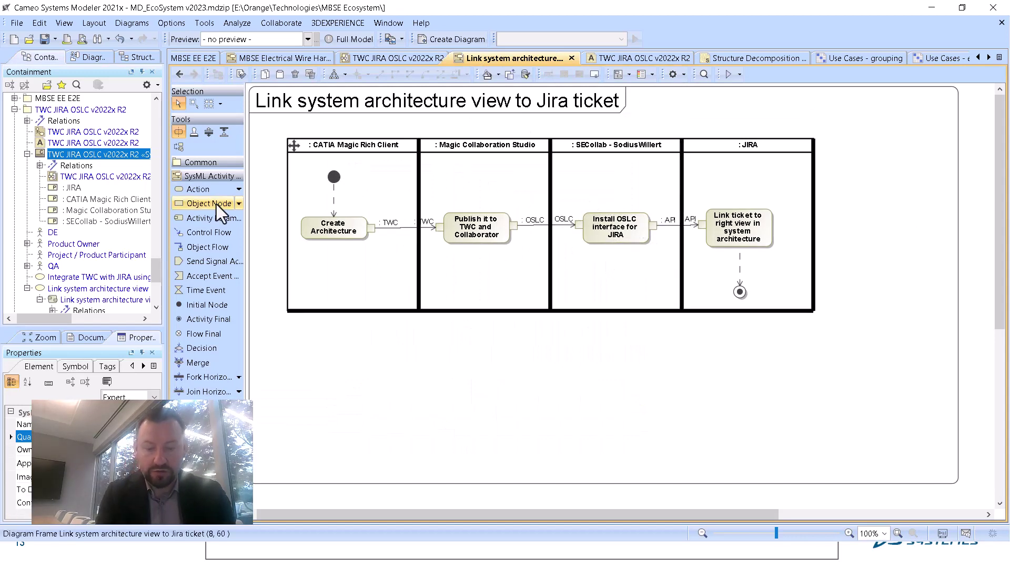
{"action": "left_click", "coordinate": [209, 192]}
{"action": "left_click", "coordinate": [582, 266]}
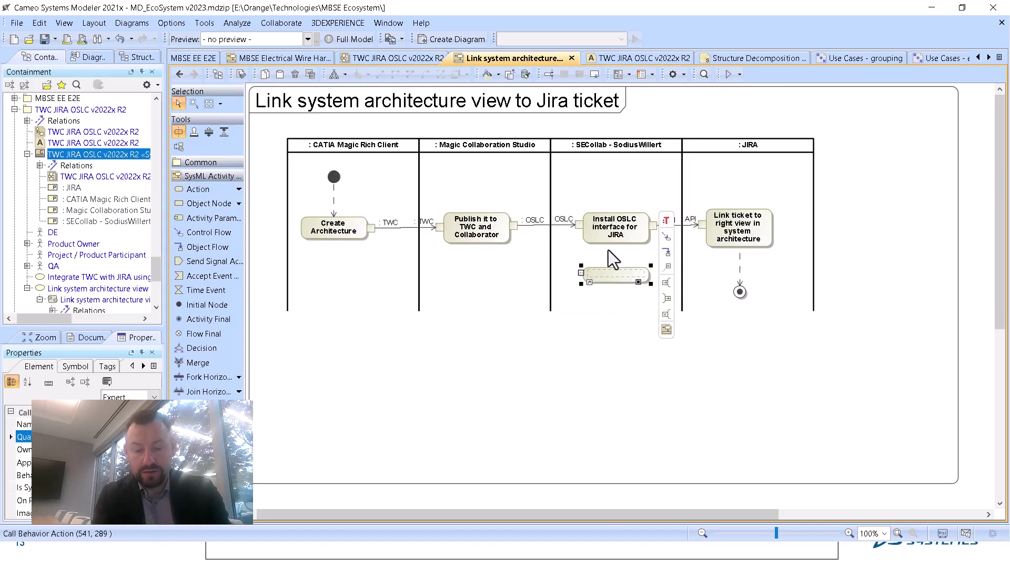
{"action": "key", "text": "ctrl+z"}
Step: Rename the "Install OSLC interface for JIRA" action "Link JIRA to system architecture in TWC and Collaborator" and realign it so its flows run straight
{"action": "left_click", "coordinate": [622, 229]}
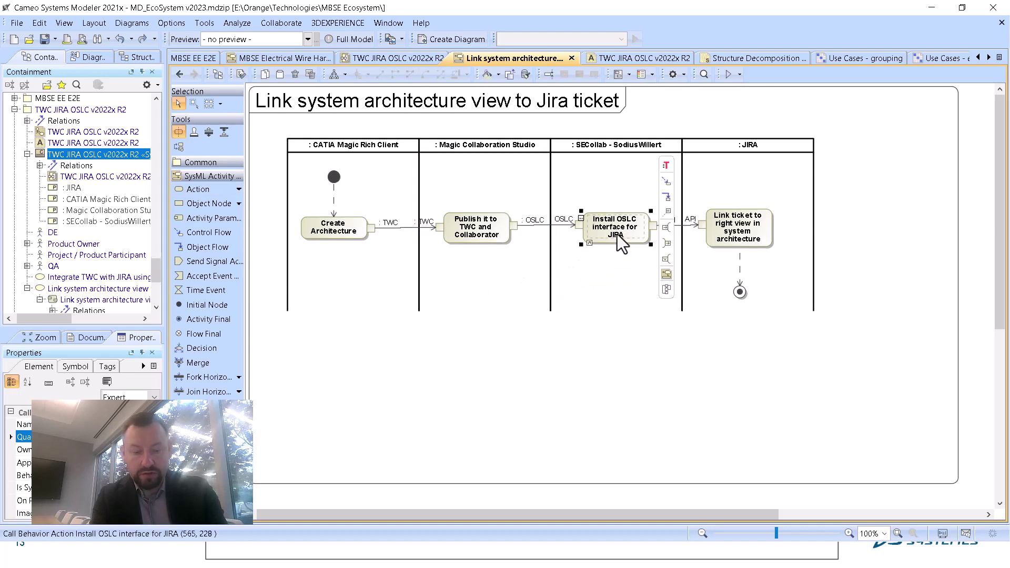
{"action": "left_click", "coordinate": [617, 234]}
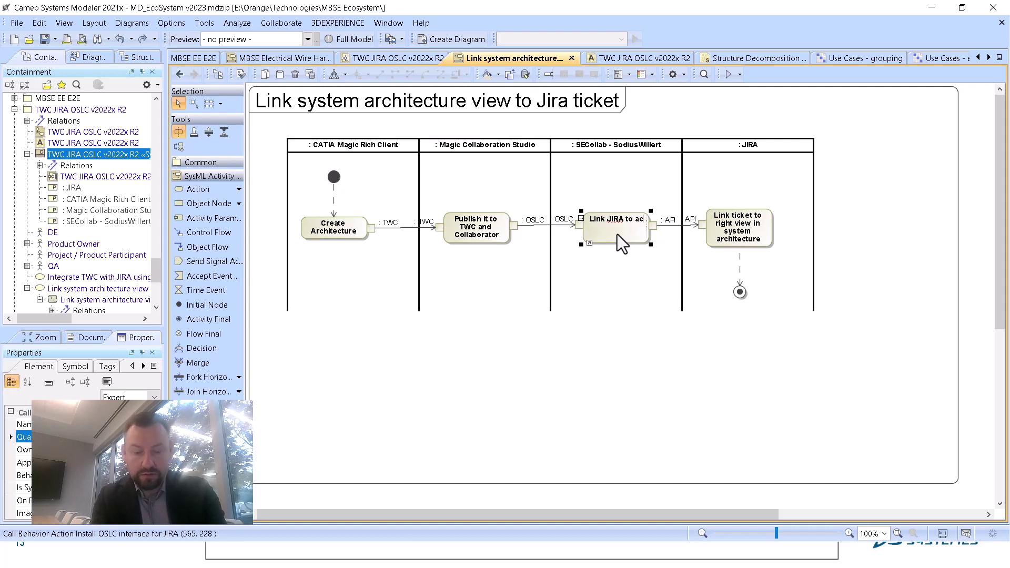
{"action": "key", "text": "BackSpace"}
{"action": "key", "text": "BackSpace"}
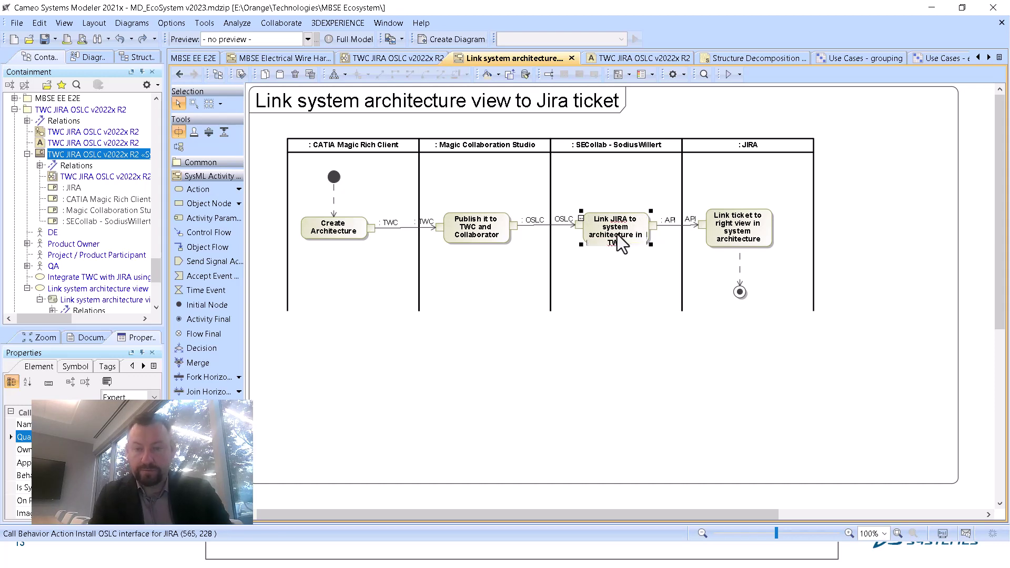
{"action": "type", "text": "C and"}
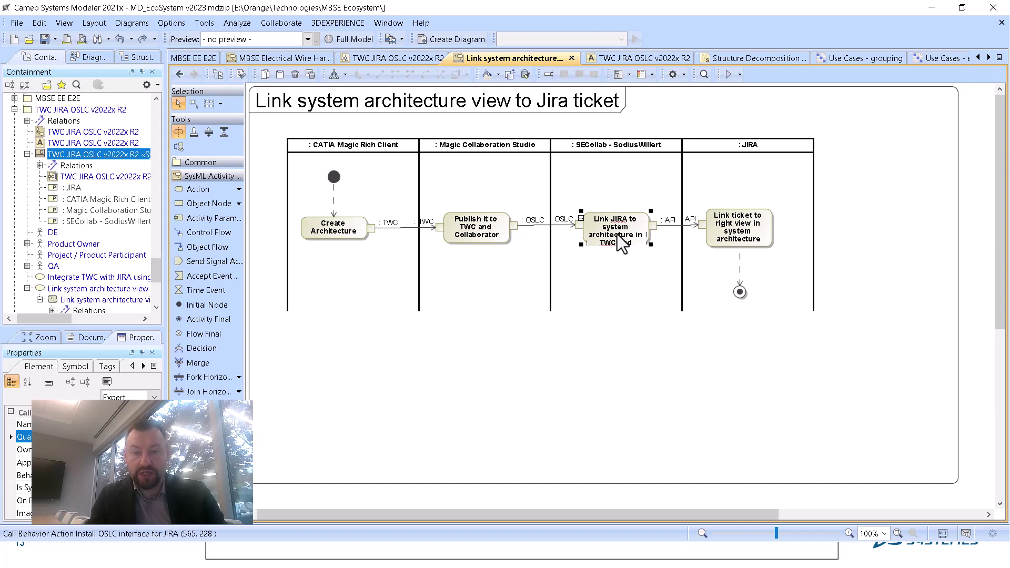
{"action": "type", "text": " Collabora"}
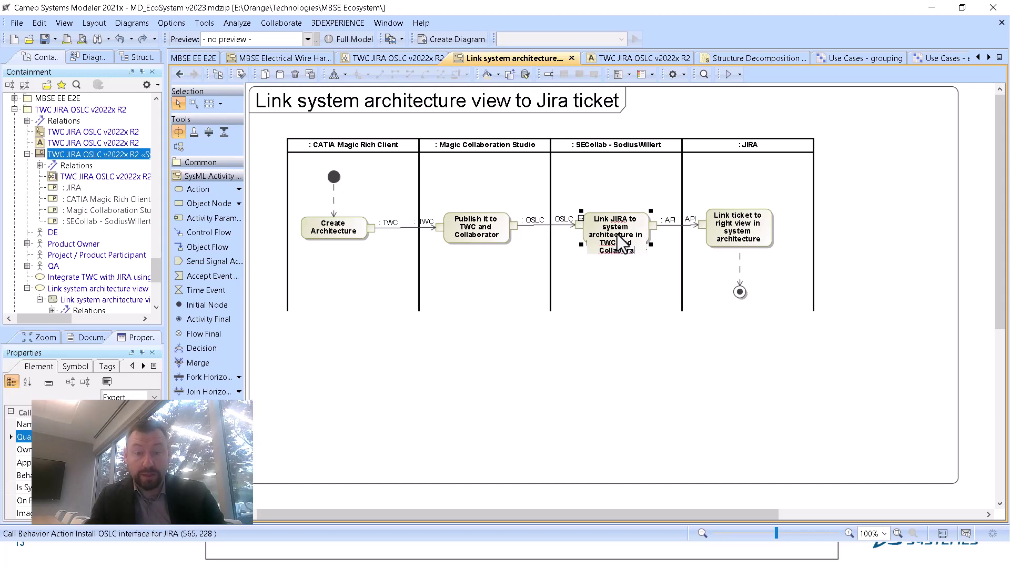
{"action": "type", "text": "tor"}
{"action": "left_click", "coordinate": [633, 386]}
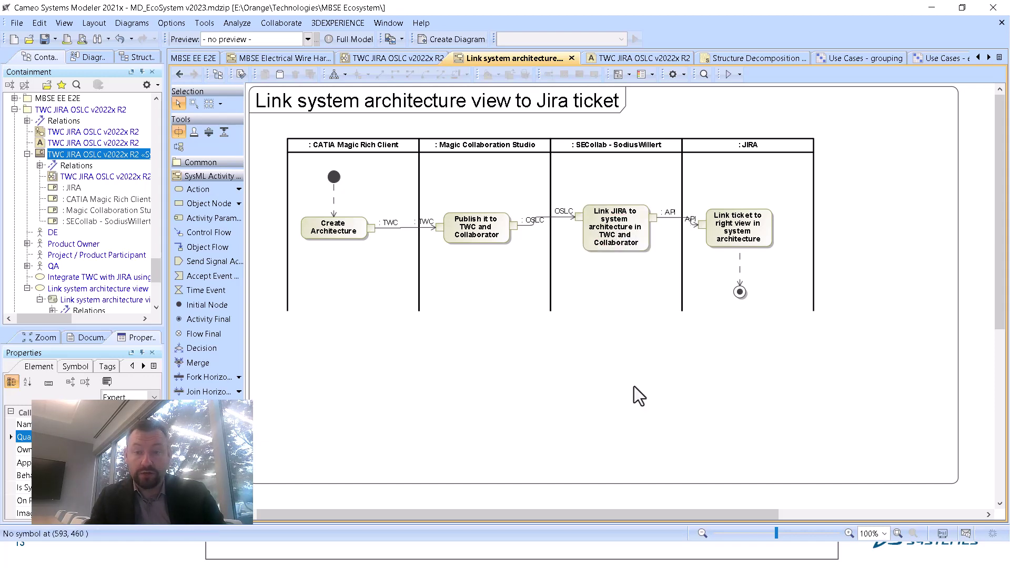
{"action": "left_click", "coordinate": [618, 258]}
{"action": "left_click", "coordinate": [623, 297]}
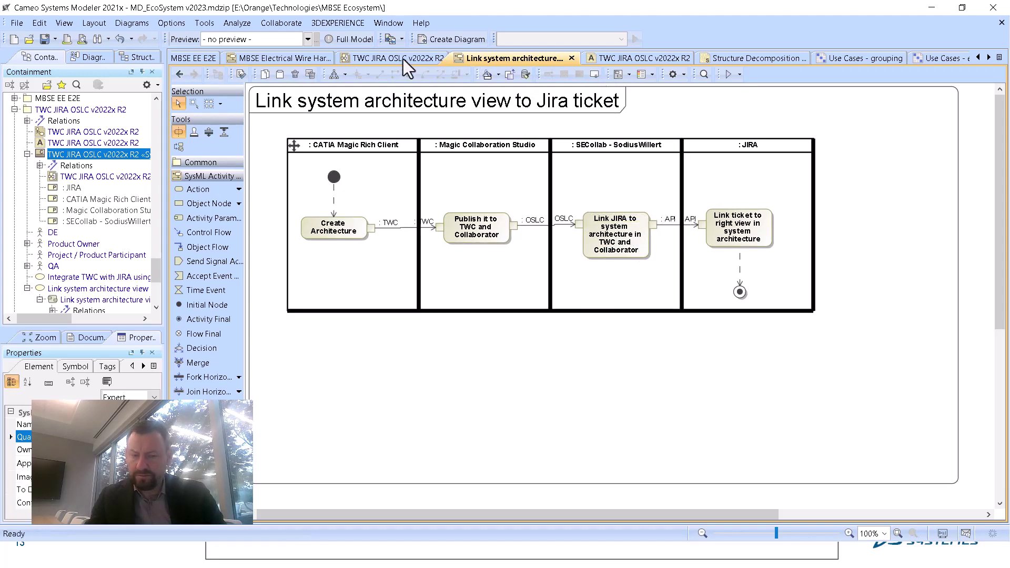
Step: Refresh the TWC JIRA OSLC v2022x R2 allocation matrix, widen its row header column, and highlight the renamed action's allocation to SECollab - SodiusWillert
{"action": "left_click", "coordinate": [626, 59]}
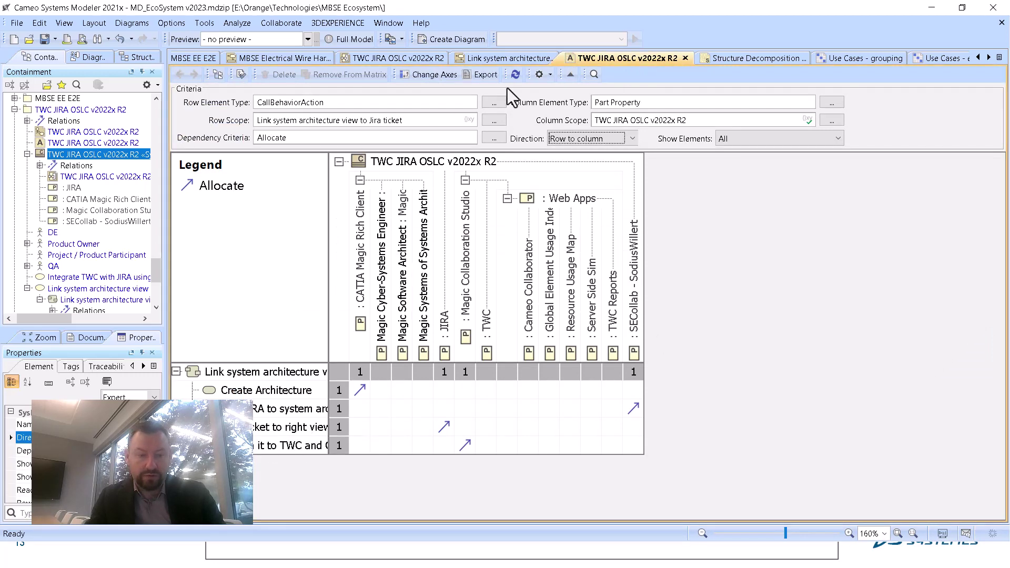
{"action": "left_click", "coordinate": [516, 74]}
{"action": "left_click", "coordinate": [327, 342]}
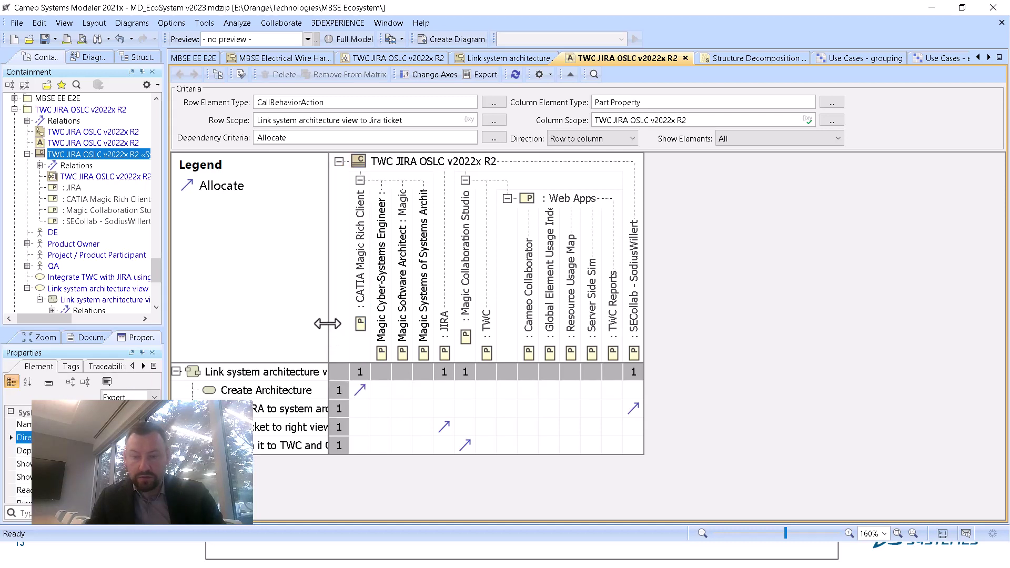
{"action": "left_click_drag", "start_coordinate": [327, 323], "coordinate": [541, 321]}
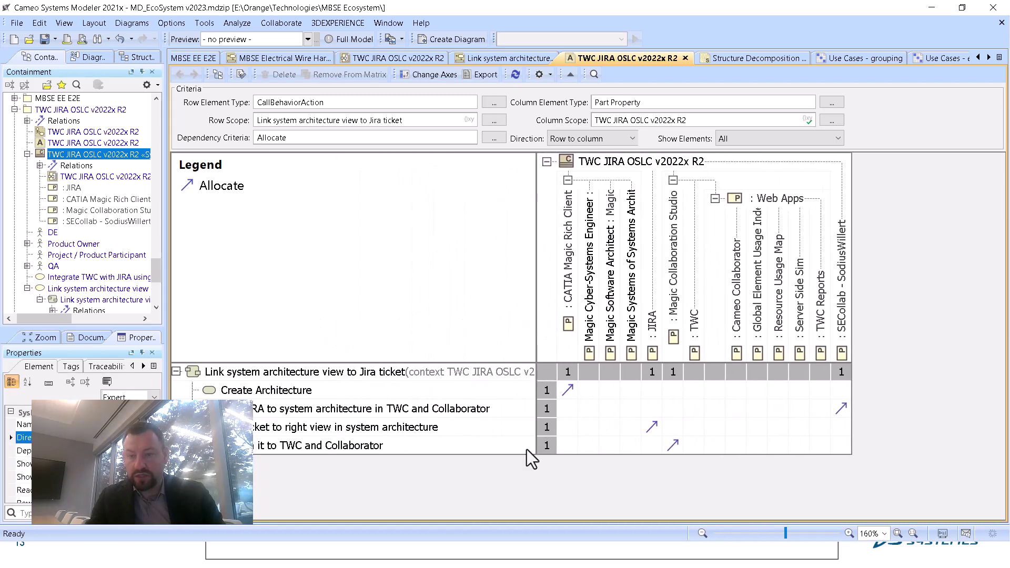
{"action": "left_click", "coordinate": [452, 412]}
{"action": "left_click", "coordinate": [846, 409]}
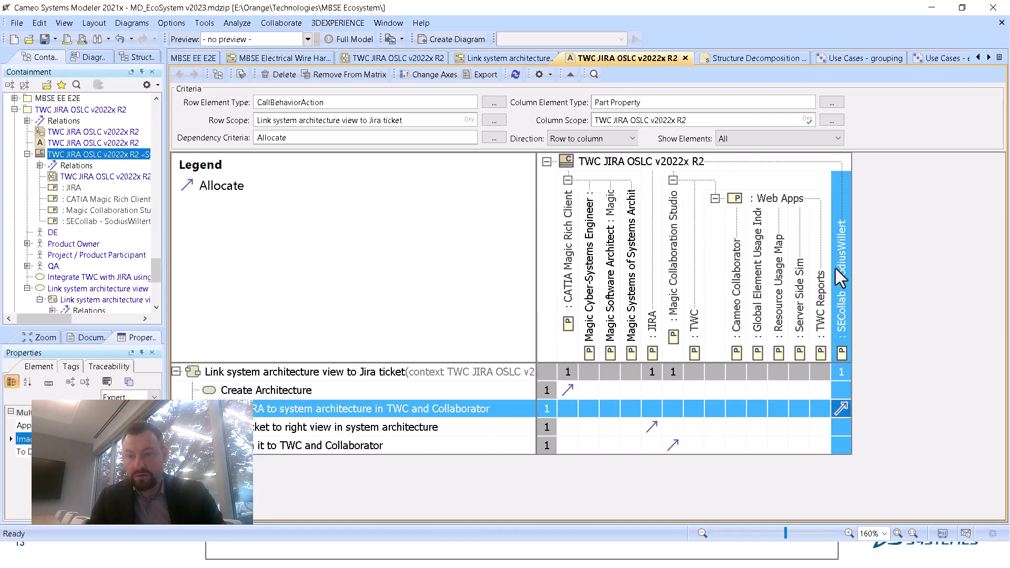
Step: Restrict the matrix to elements "With relations" and refresh its content
{"action": "left_click", "coordinate": [759, 139]}
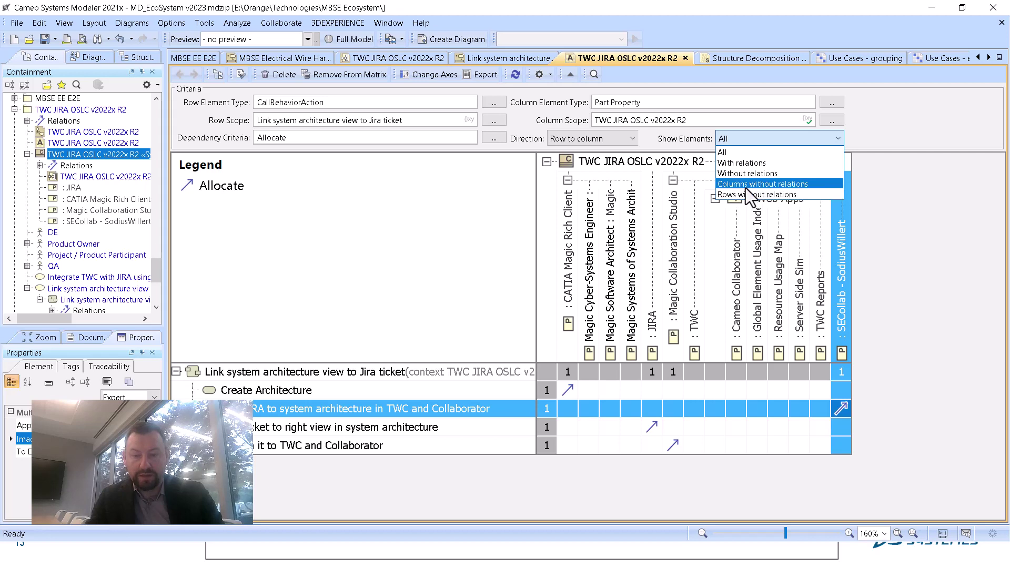
{"action": "left_click", "coordinate": [742, 162]}
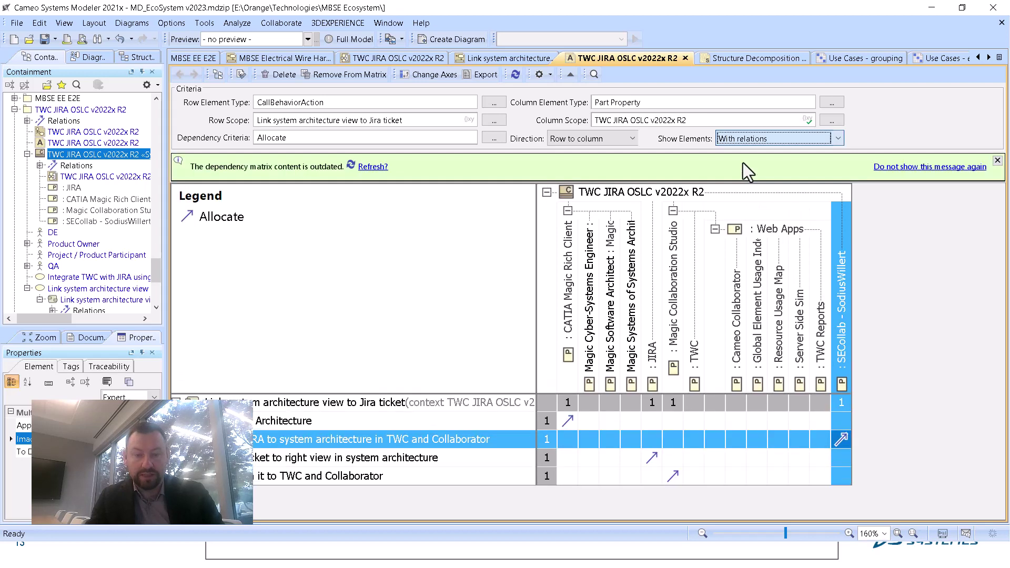
{"action": "left_click", "coordinate": [377, 167]}
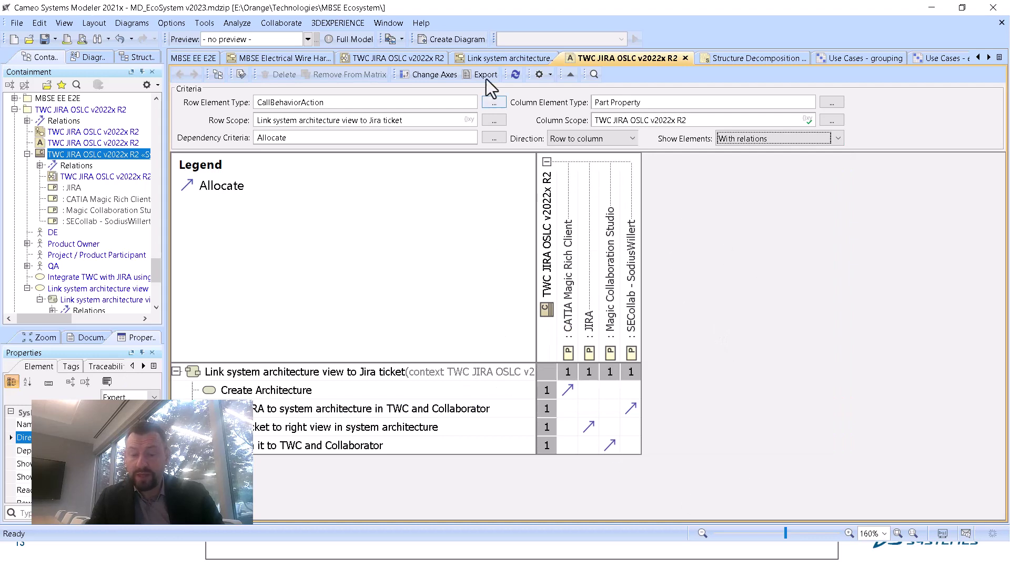
Step: Review the activity and internal block diagrams, and compare the internal block diagram with the Server Side JIRA Integration 2022x R2 slide
{"action": "left_click", "coordinate": [485, 61]}
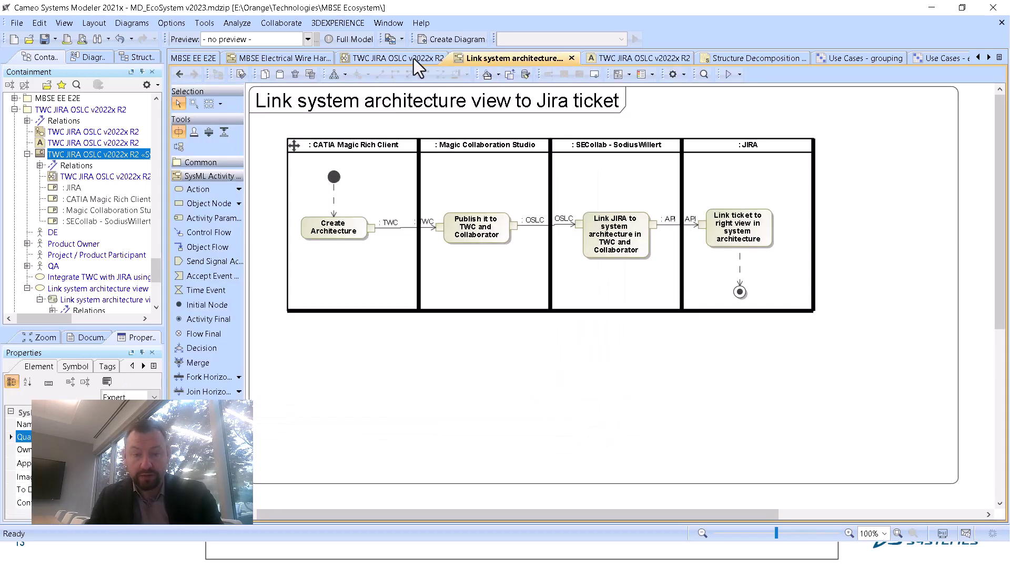
{"action": "left_click", "coordinate": [414, 58]}
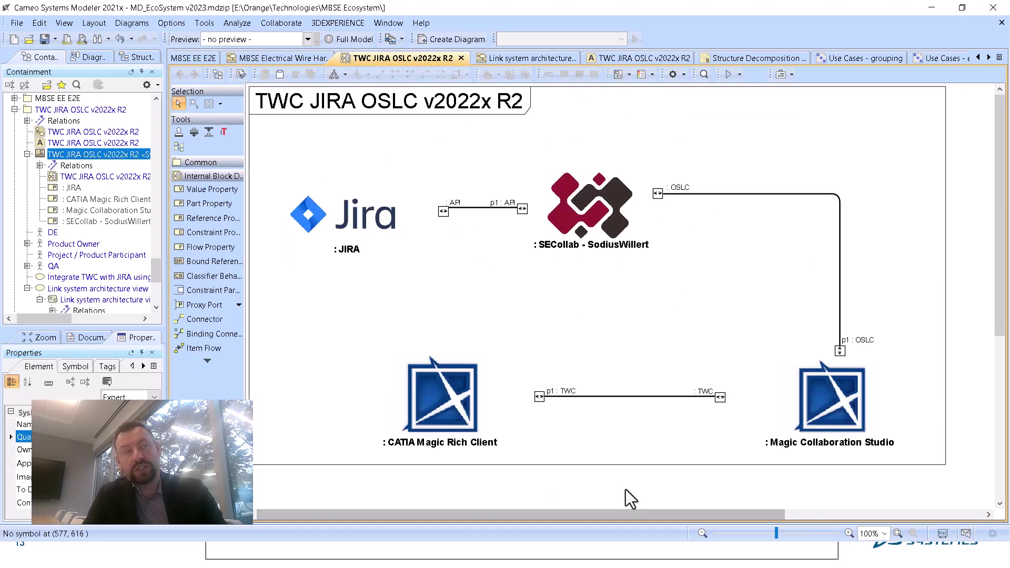
{"action": "key", "text": "alt+Tab"}
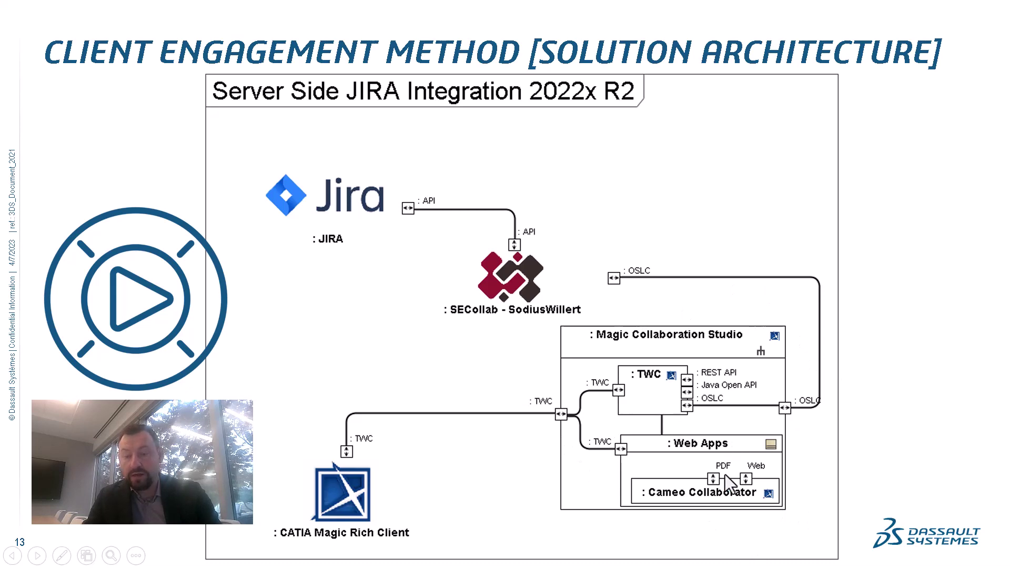
{"action": "key", "text": "alt+Tab"}
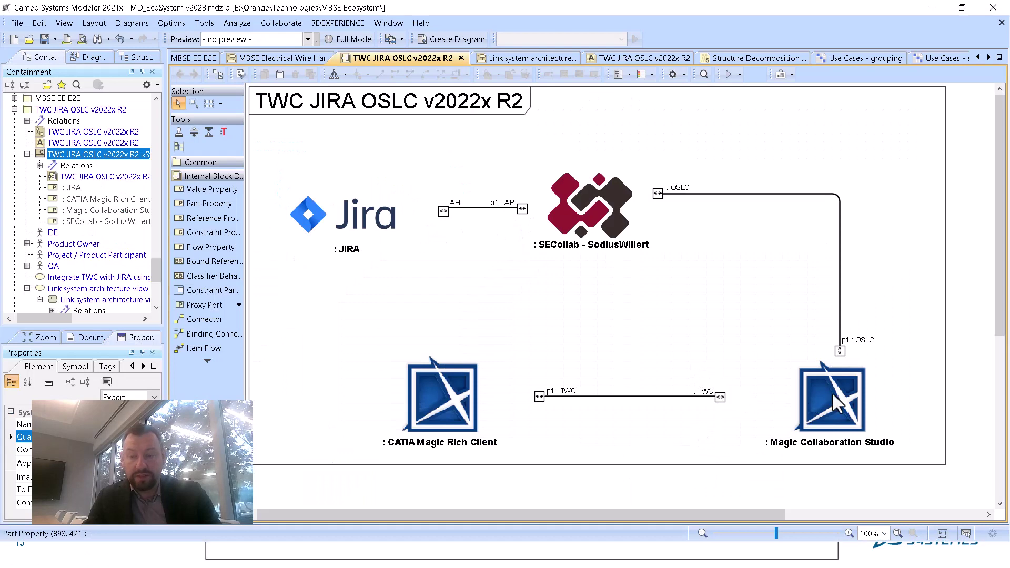
Step: Examine the Magic Collaboration Studio structure in the CATIA Magic ecosystem diagrams and return to the TWC JIRA OSLC v2022x R2 internal block diagram
{"action": "left_click", "coordinate": [834, 405]}
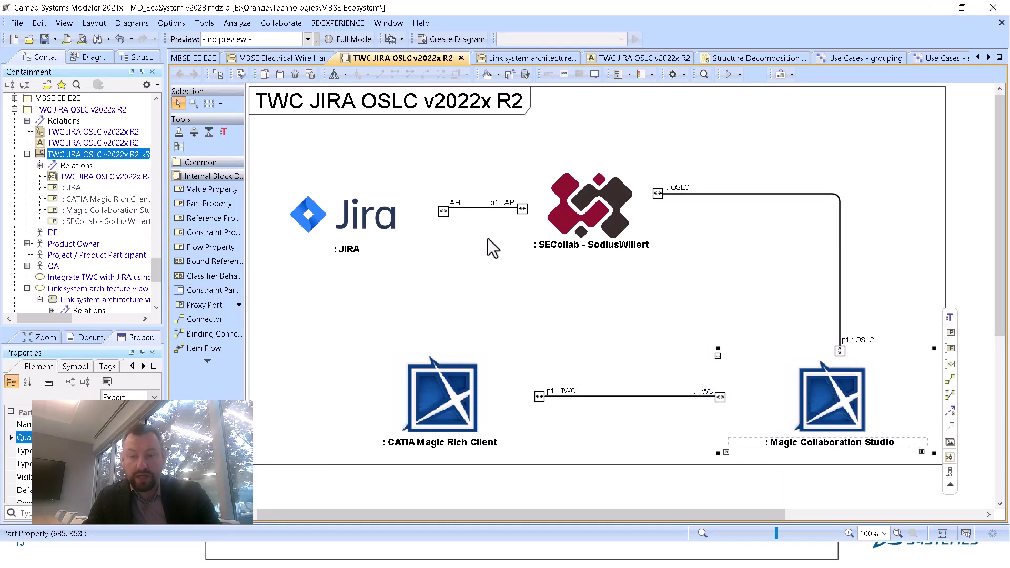
{"action": "scroll", "coordinate": [255, 58], "scroll_direction": "up", "scroll_amount": 3}
{"action": "left_click", "coordinate": [371, 58]}
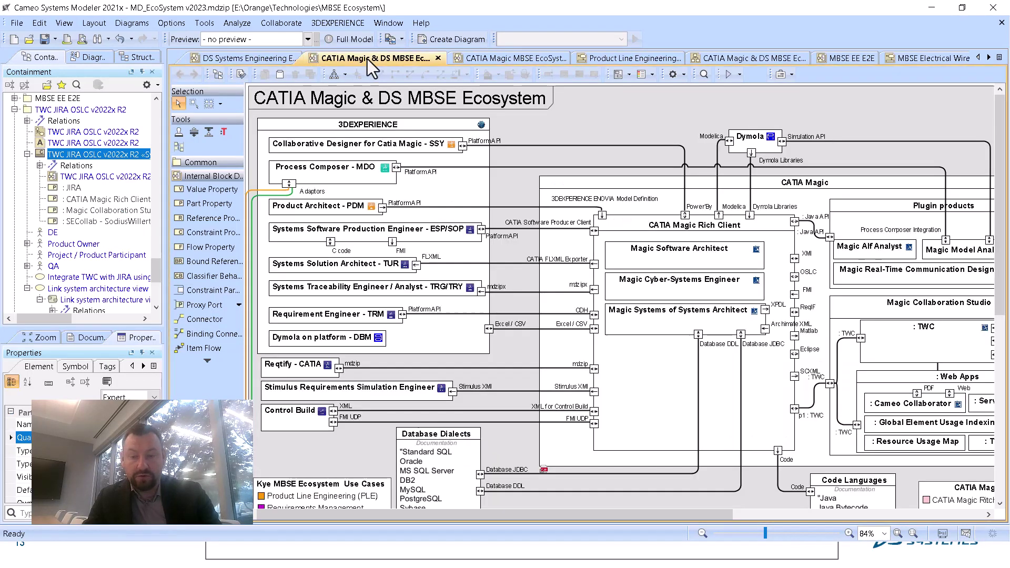
{"action": "left_click_drag", "start_coordinate": [670, 512], "coordinate": [767, 517]}
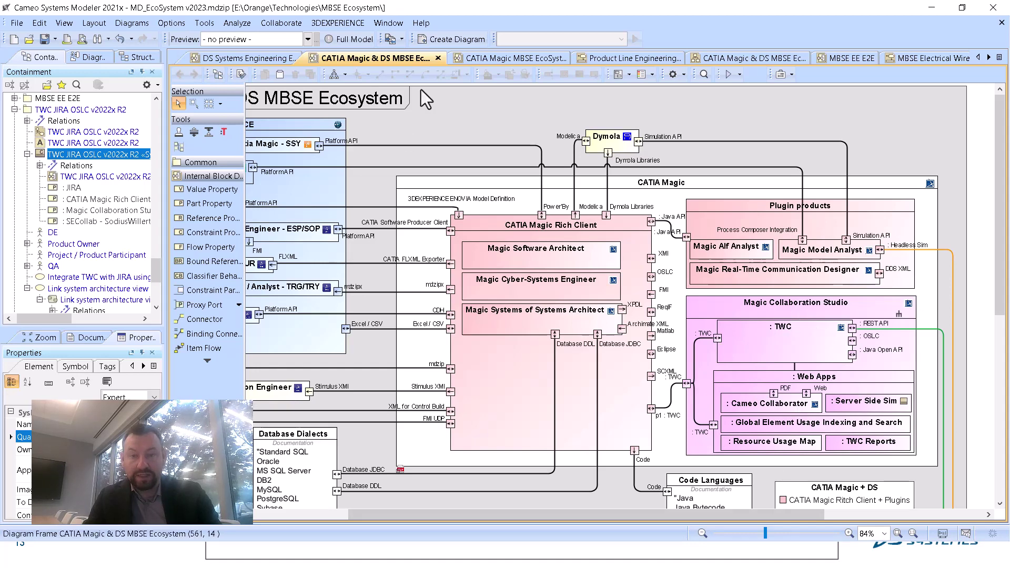
{"action": "left_click", "coordinate": [499, 59]}
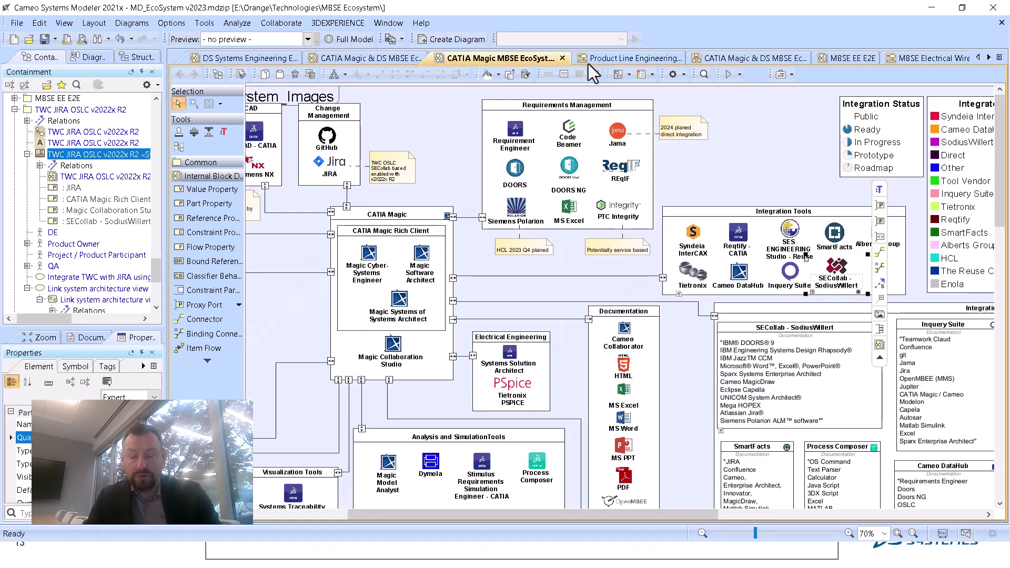
{"action": "scroll", "coordinate": [588, 64], "scroll_direction": "down", "scroll_amount": 3}
{"action": "left_click", "coordinate": [657, 58]}
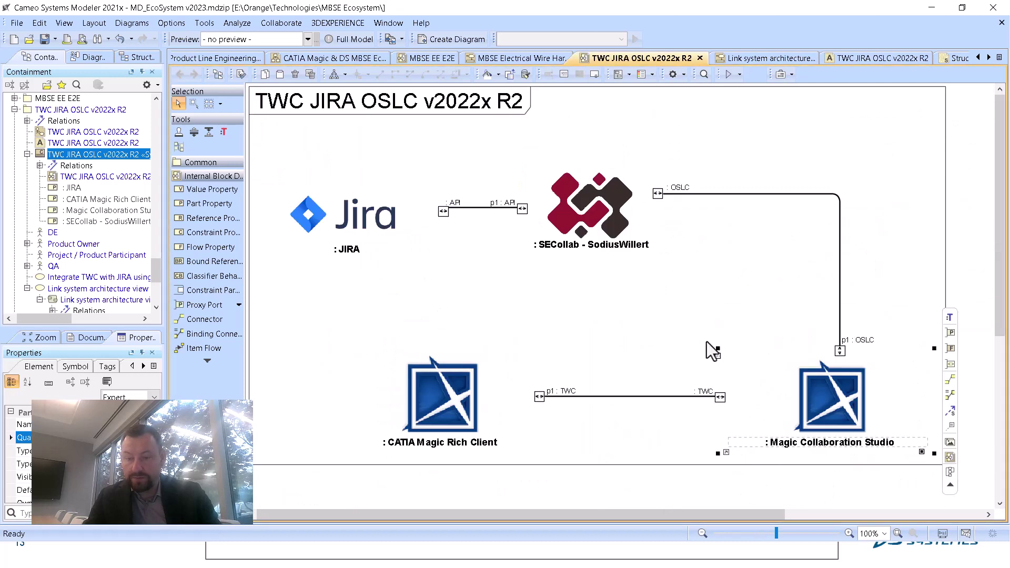
Step: Turn off the image on the Magic Collaboration Studio part and display its nested parts, ports and connectors
{"action": "left_click", "coordinate": [559, 77]}
{"action": "right_click", "coordinate": [836, 423]}
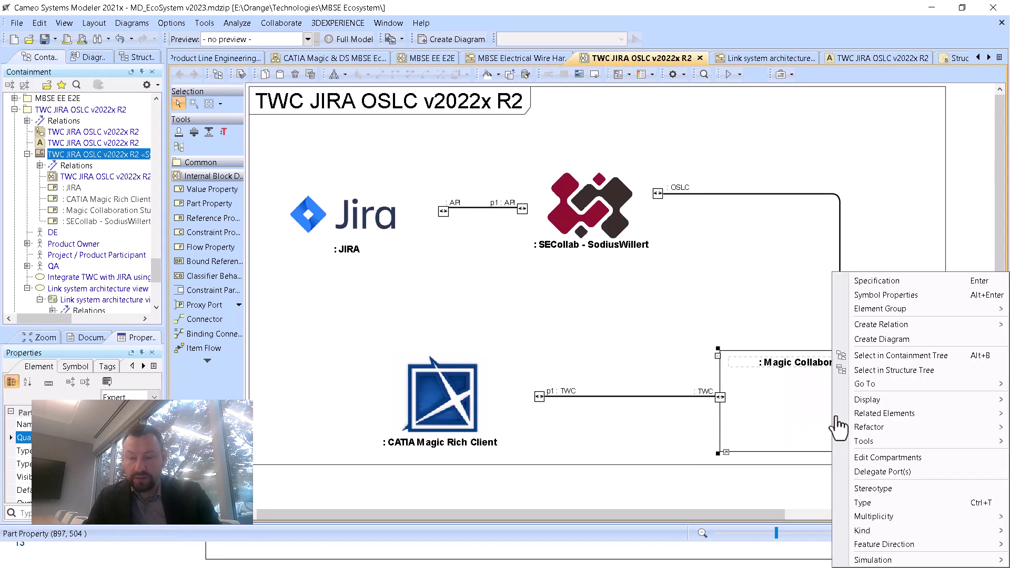
{"action": "left_click", "coordinate": [885, 400]}
{"action": "left_click", "coordinate": [818, 467]}
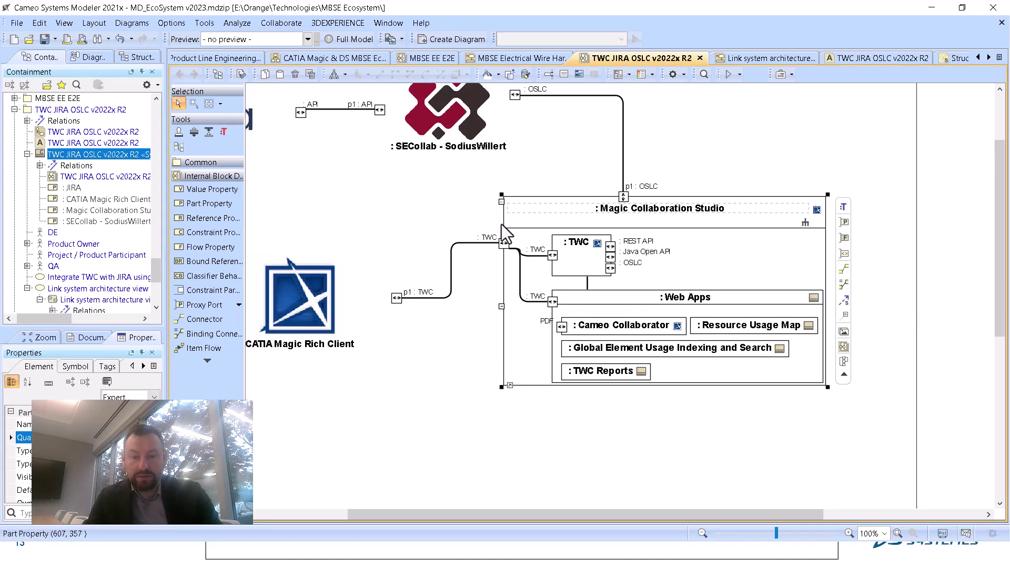
Step: Shrink the diagram frame to fit closely around the expanded Magic Collaboration Studio part
{"action": "scroll", "coordinate": [841, 463], "scroll_direction": "down", "scroll_amount": 1}
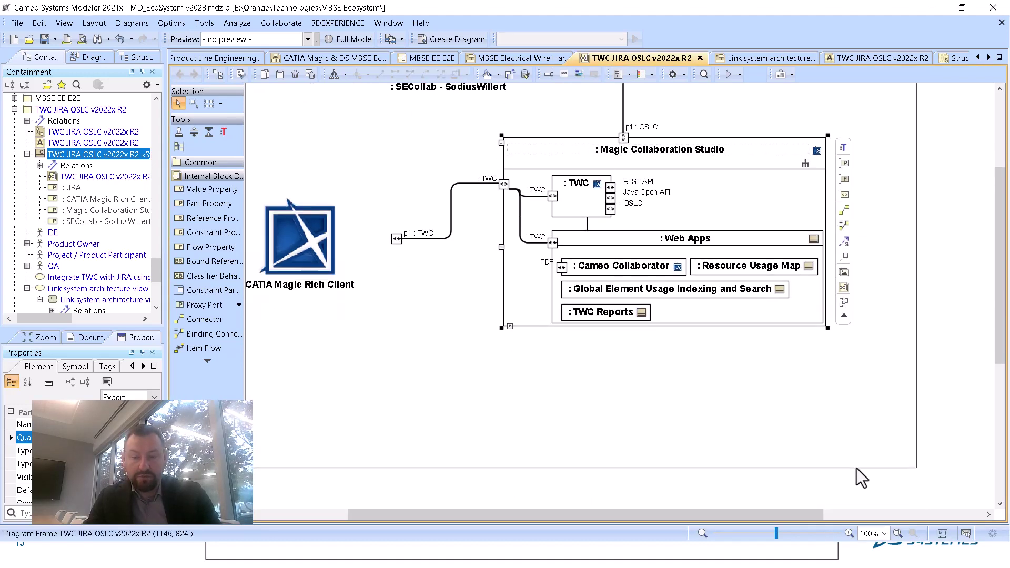
{"action": "double_click", "coordinate": [903, 470]}
{"action": "scroll", "coordinate": [826, 445], "scroll_direction": "up", "scroll_amount": 3}
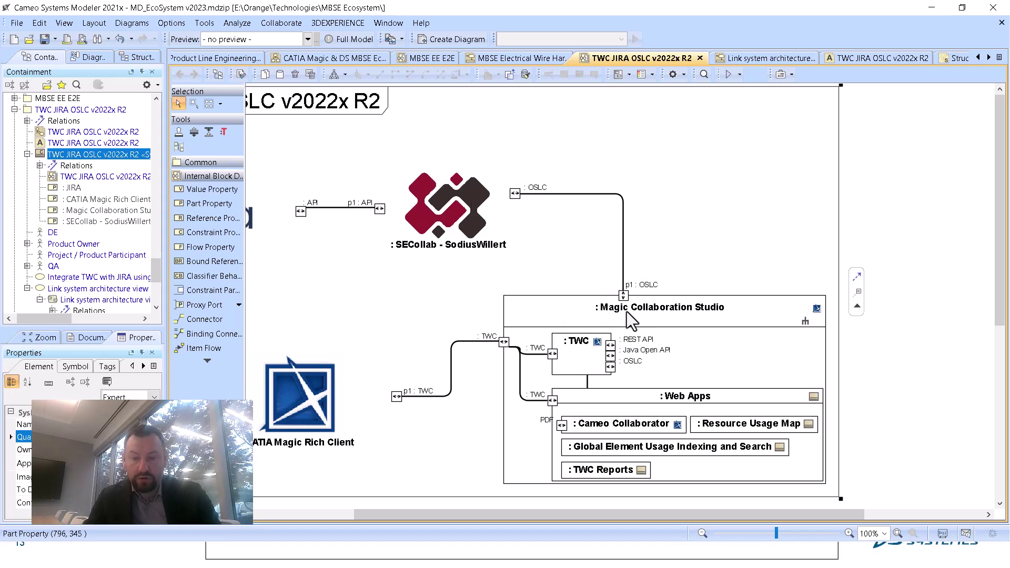
Step: Connect Magic Collaboration Studio's p1 : OSLC port to the OSLC port of the nested TWC part, and shift p1 along the part's upper edge
{"action": "left_click", "coordinate": [623, 296]}
{"action": "left_click", "coordinate": [644, 280]}
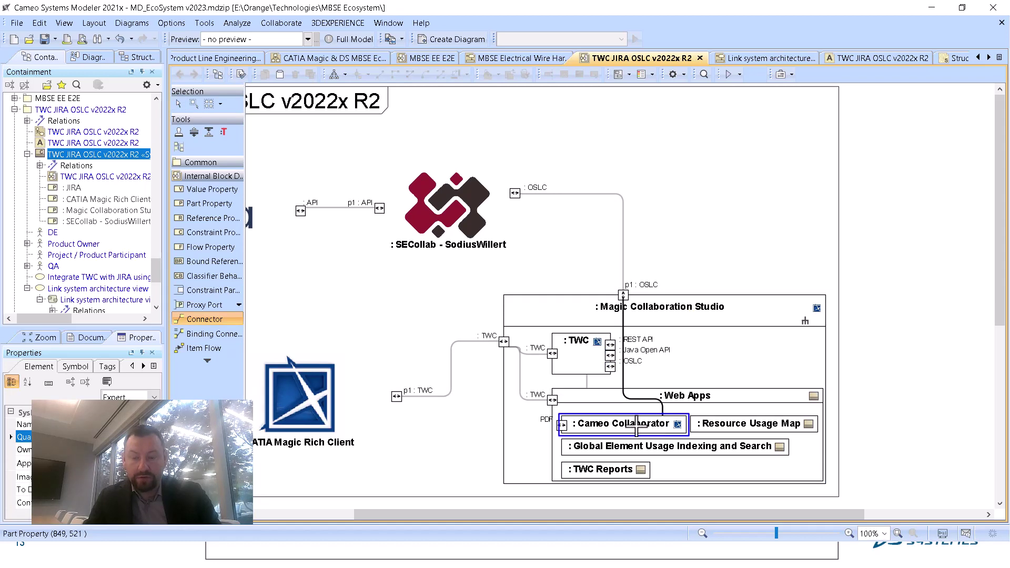
{"action": "left_click", "coordinate": [611, 367]}
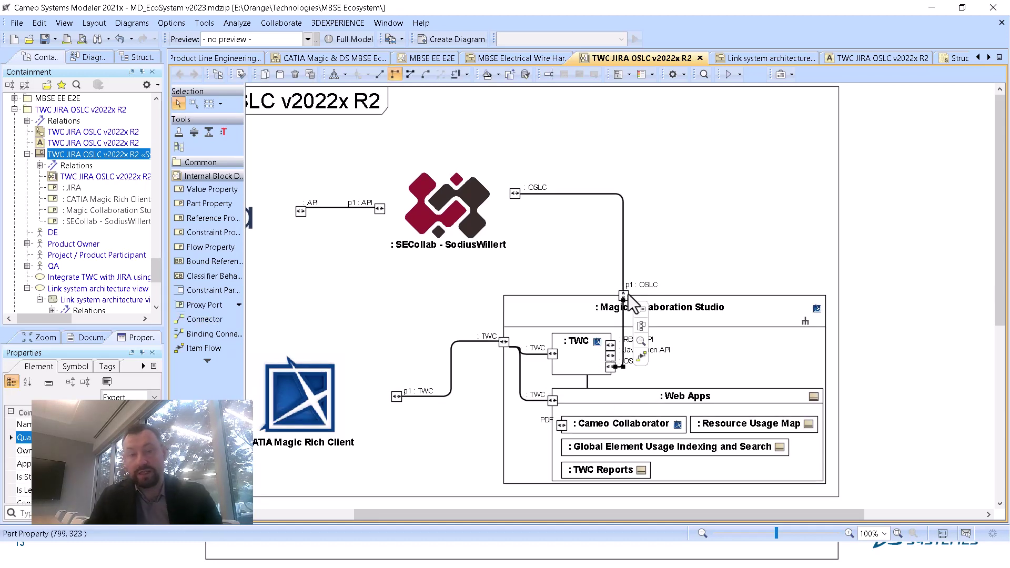
{"action": "left_click", "coordinate": [684, 305]}
{"action": "left_click_drag", "start_coordinate": [711, 299], "coordinate": [738, 307]}
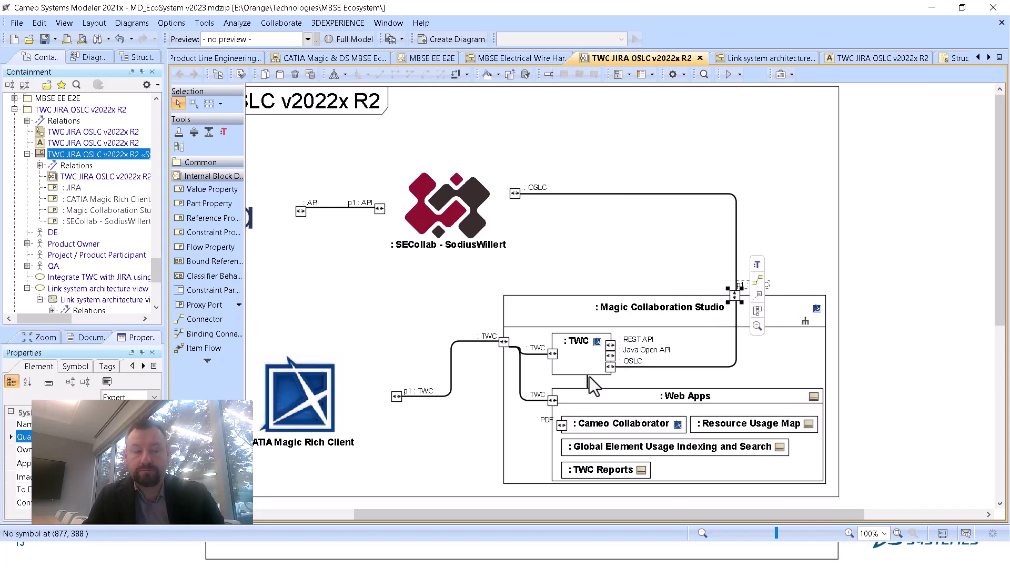
{"action": "left_click", "coordinate": [478, 61]}
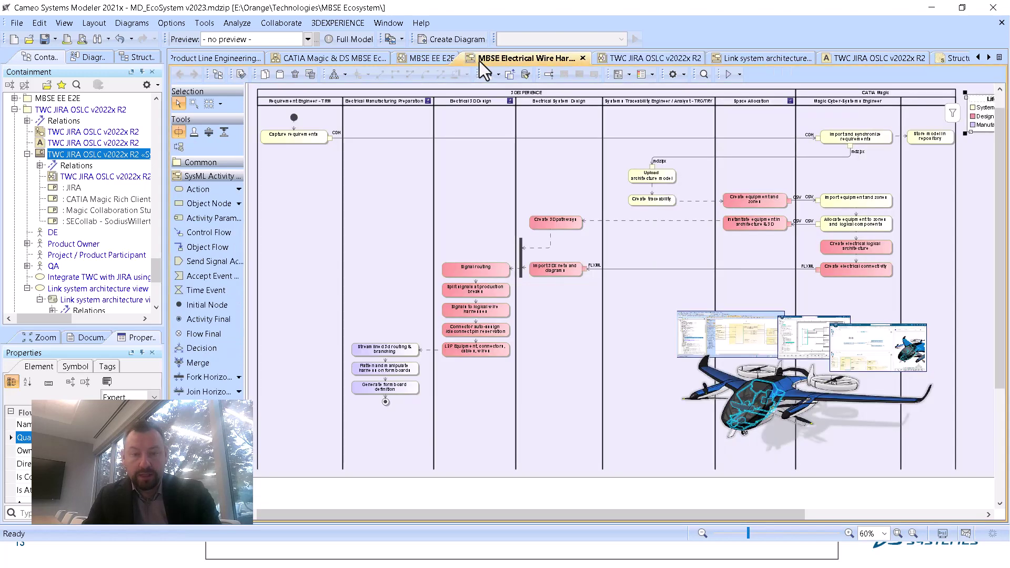
{"action": "left_click", "coordinate": [602, 59]}
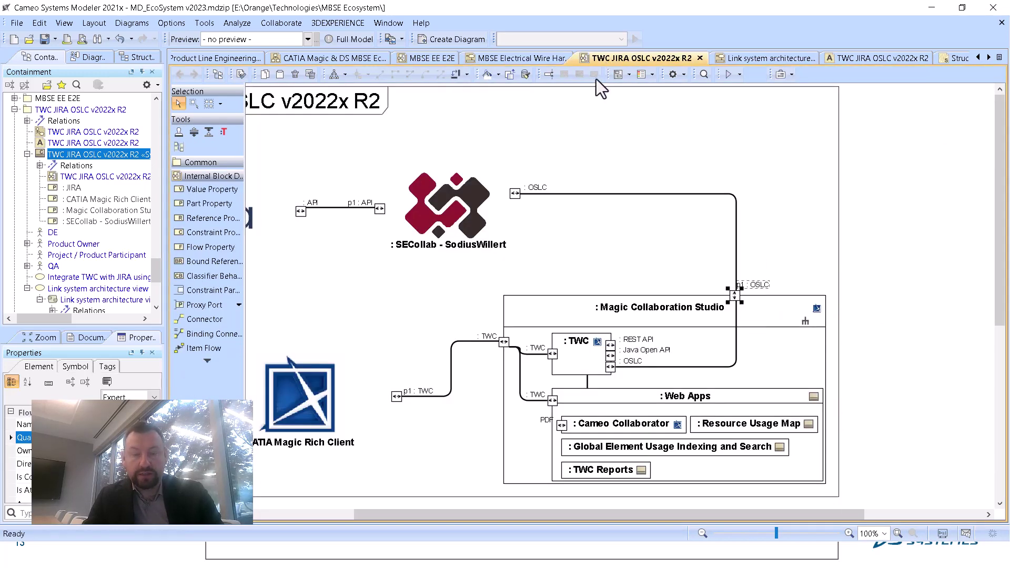
Step: Switch to the PowerPoint slide show and advance past the system architecture issue workflow to the Q&A Session slide
{"action": "key", "text": "alt+Tab"}
{"action": "left_click", "coordinate": [577, 248]}
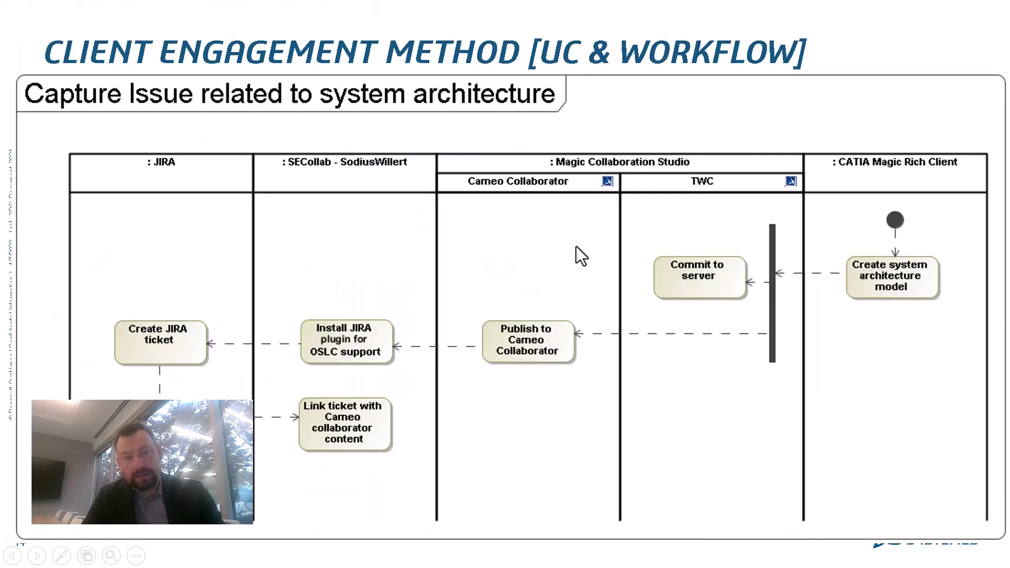
{"action": "left_click", "coordinate": [576, 246]}
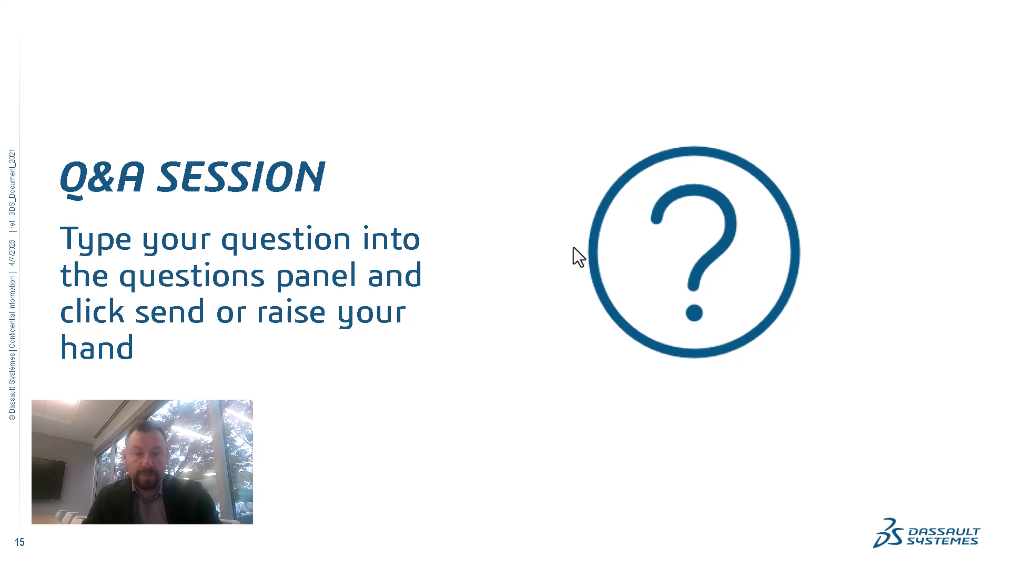
Step: Switch back to Cameo Systems Modeler and examine the tool hierarchy in the Structure Decomposition map, including the CATIA Magic branch
{"action": "key", "text": "alt+Tab"}
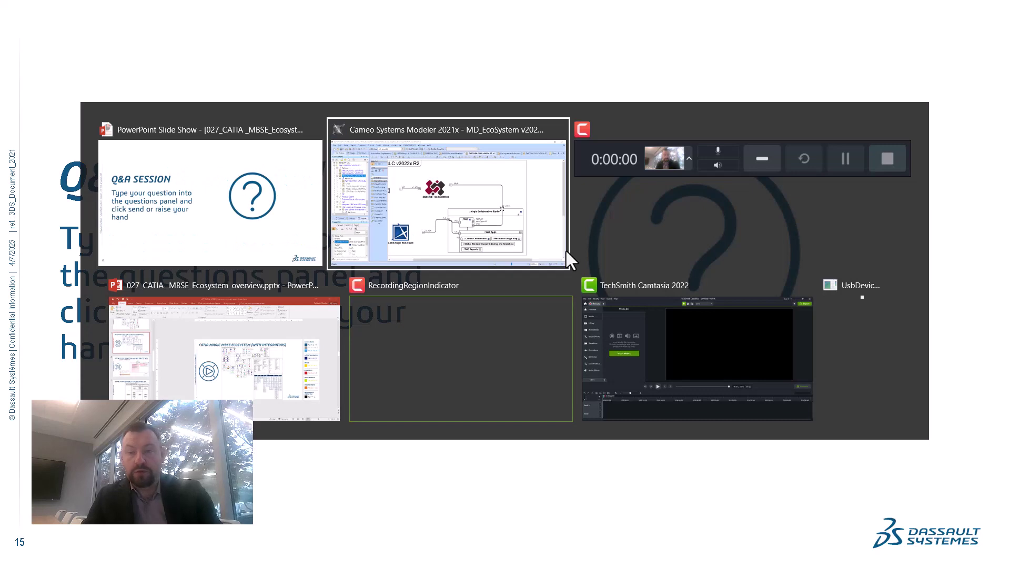
{"action": "key", "text": "alt+Tab"}
{"action": "key", "text": "alt+Tab"}
{"action": "key", "text": "alt+Tab"}
{"action": "key", "text": "alt+Tab"}
{"action": "key", "text": "alt+Tab"}
{"action": "key", "text": "alt+Tab"}
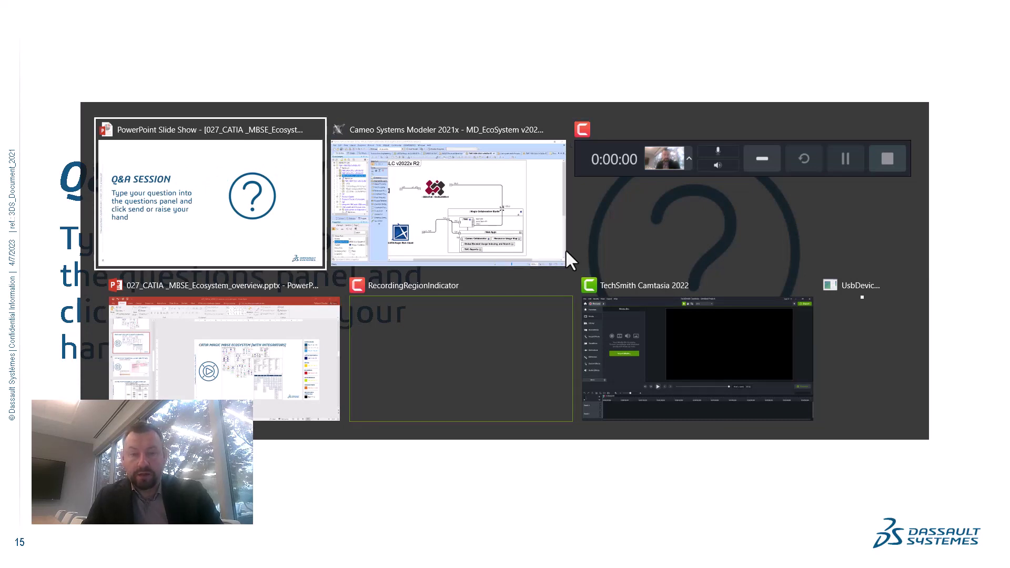
{"action": "key", "text": "alt+Tab"}
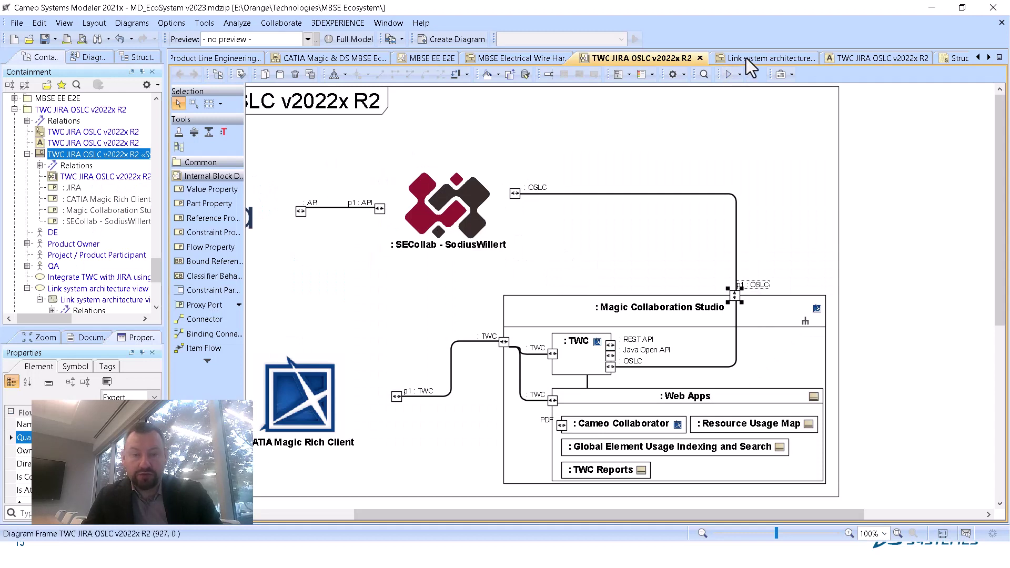
{"action": "scroll", "coordinate": [746, 58], "scroll_direction": "down", "scroll_amount": 3}
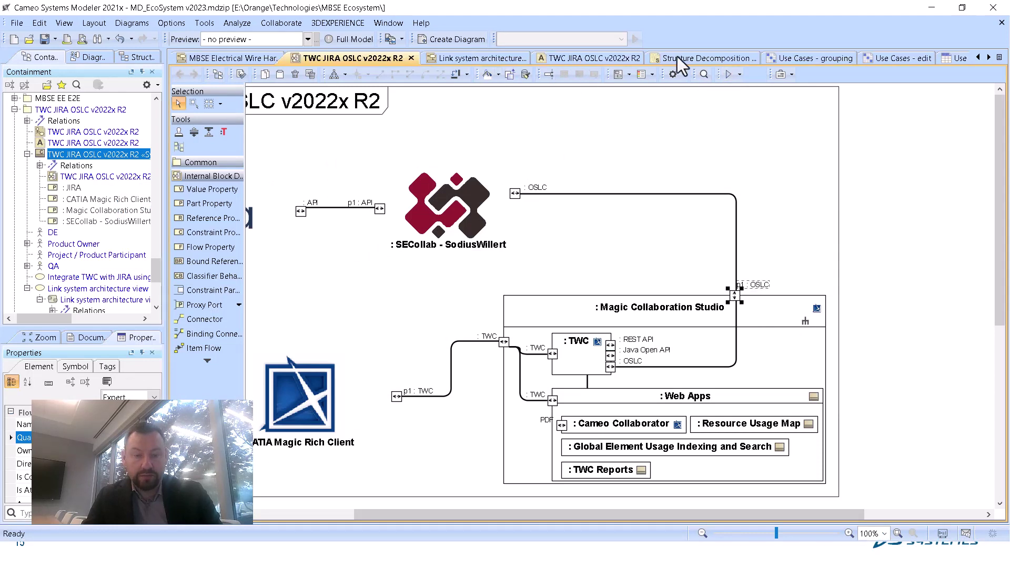
{"action": "left_click", "coordinate": [693, 61]}
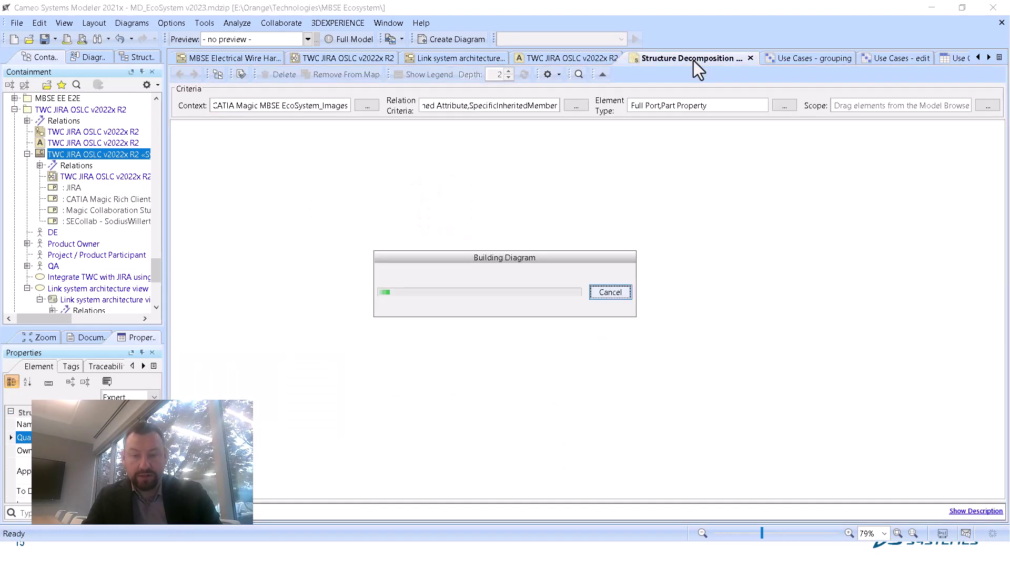
{"action": "scroll", "coordinate": [537, 368], "scroll_direction": "up", "scroll_amount": 8}
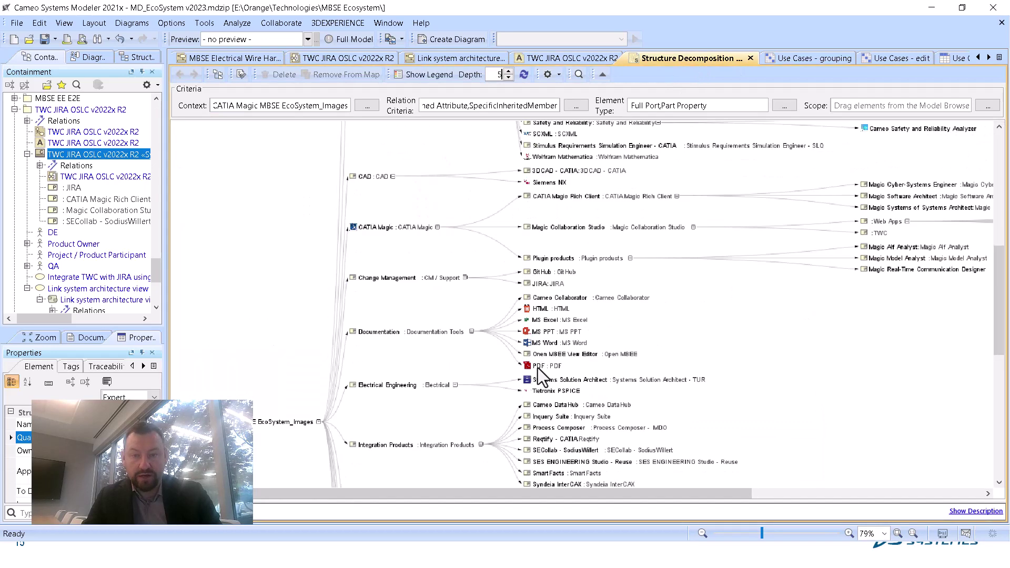
{"action": "scroll", "coordinate": [538, 368], "scroll_direction": "down", "scroll_amount": 7}
{"action": "scroll", "coordinate": [535, 427], "scroll_direction": "down", "scroll_amount": 3}
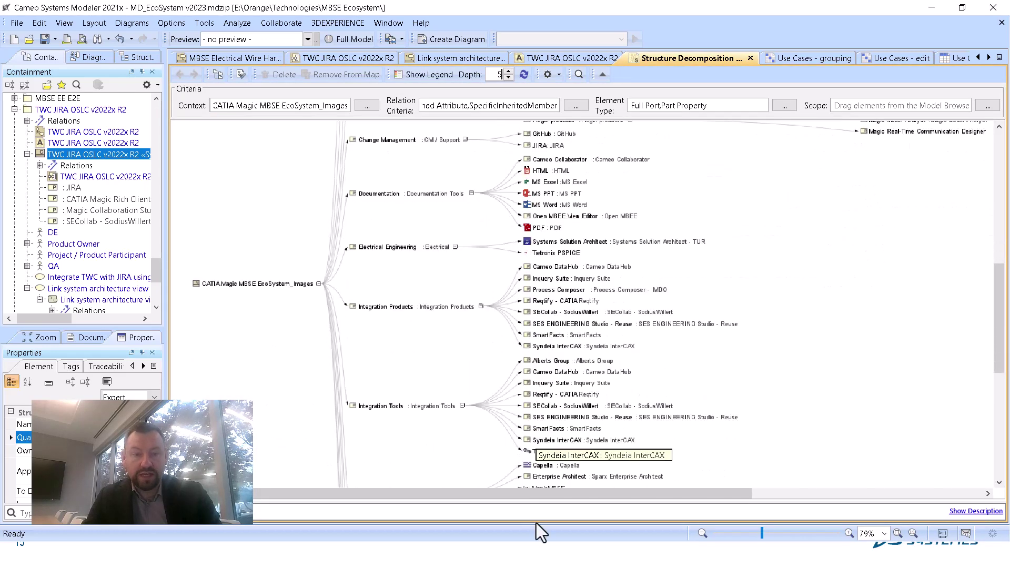
{"action": "left_click_drag", "start_coordinate": [533, 499], "coordinate": [666, 323]}
{"action": "scroll", "coordinate": [676, 290], "scroll_direction": "up", "scroll_amount": 14}
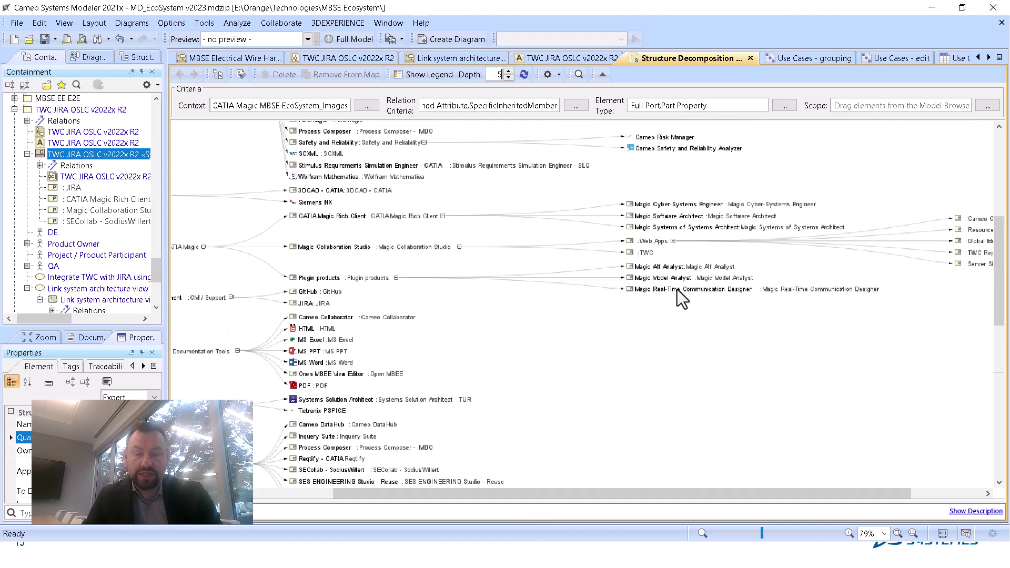
Step: Examine Collaborative Designer for Catia Magic's Configuration management allocation in the Use Cases - grouping matrix, and view the Use Cases - edit matrix
{"action": "left_click", "coordinate": [778, 60]}
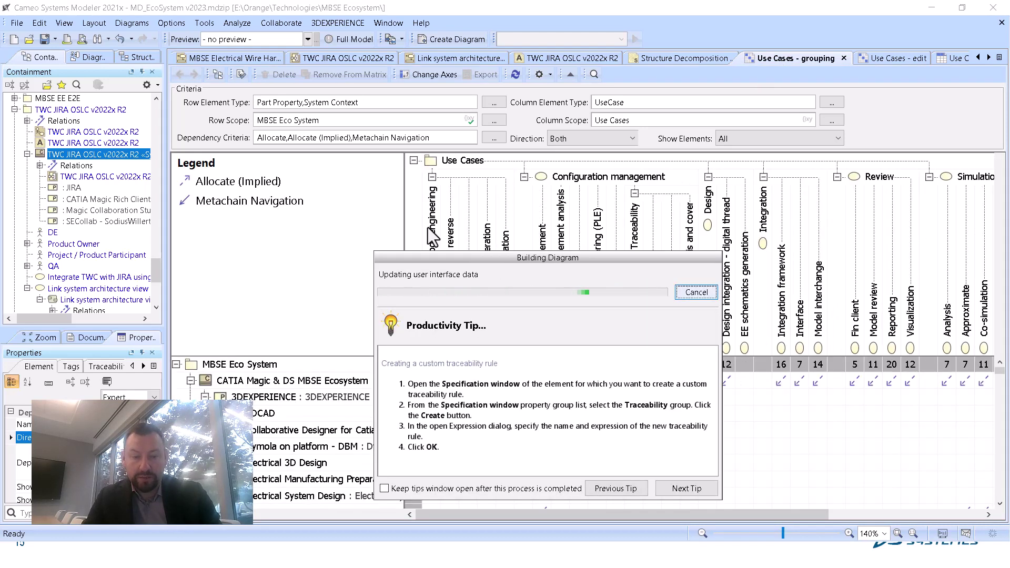
{"action": "left_click", "coordinate": [363, 449]}
{"action": "left_click", "coordinate": [358, 430]}
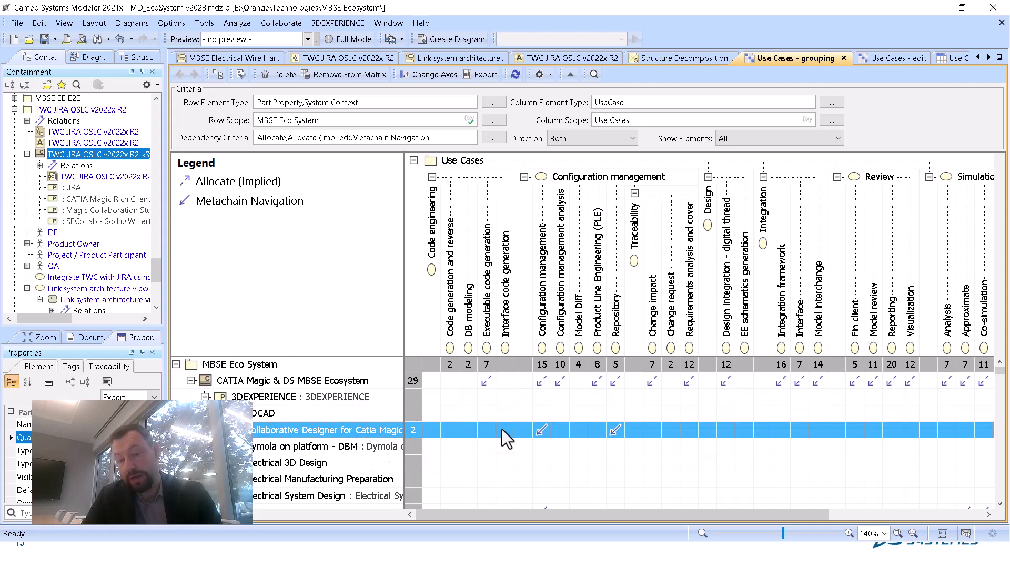
{"action": "left_click", "coordinate": [537, 429]}
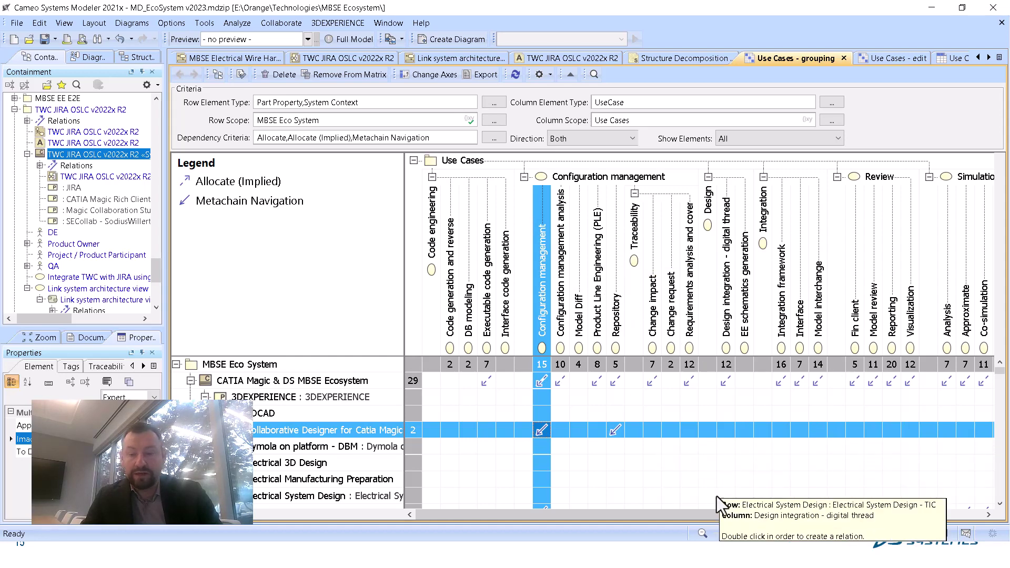
{"action": "left_click_drag", "start_coordinate": [708, 516], "coordinate": [650, 535]}
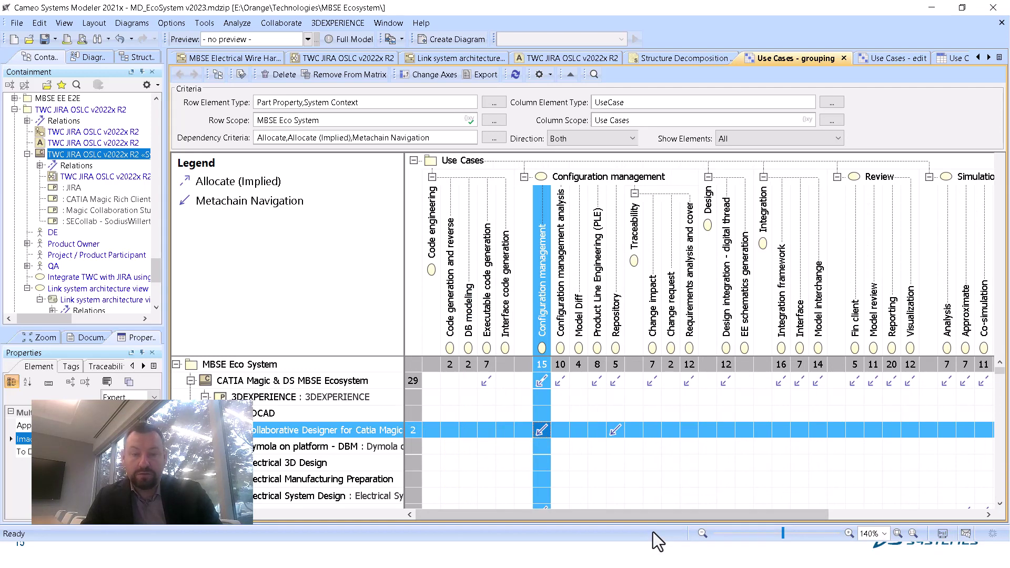
{"action": "left_click_drag", "start_coordinate": [674, 516], "coordinate": [800, 518]}
{"action": "left_click", "coordinate": [878, 59]}
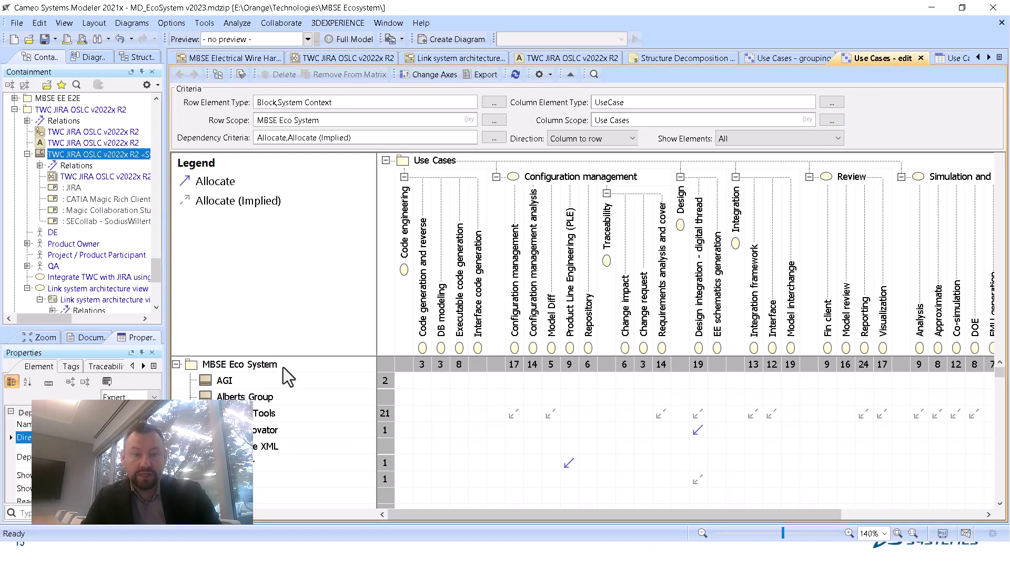
Step: Open the Use Cases table and expand the Code engineering group to view the tools allocated to its use cases
{"action": "left_click", "coordinate": [942, 61]}
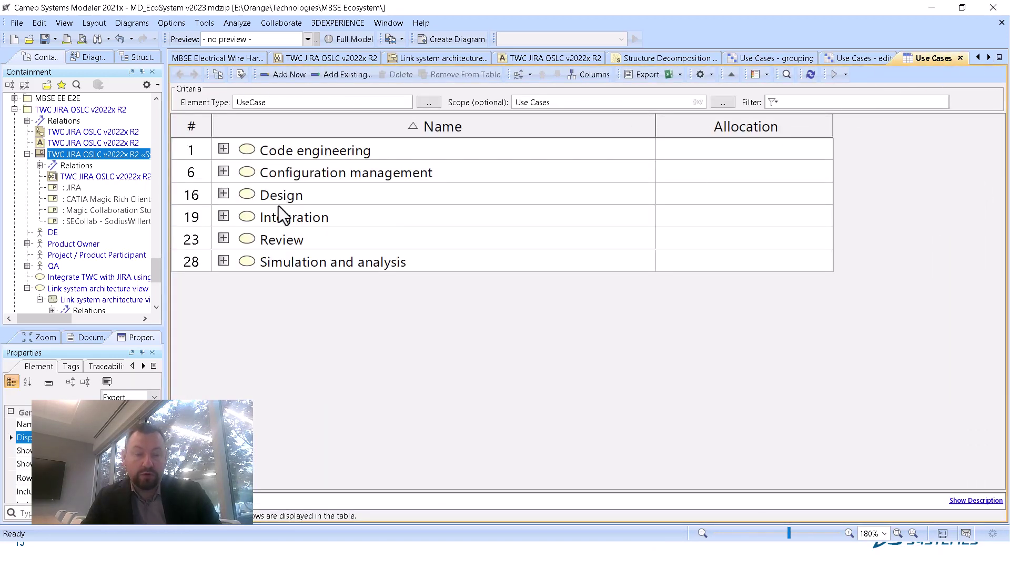
{"action": "left_click", "coordinate": [223, 152]}
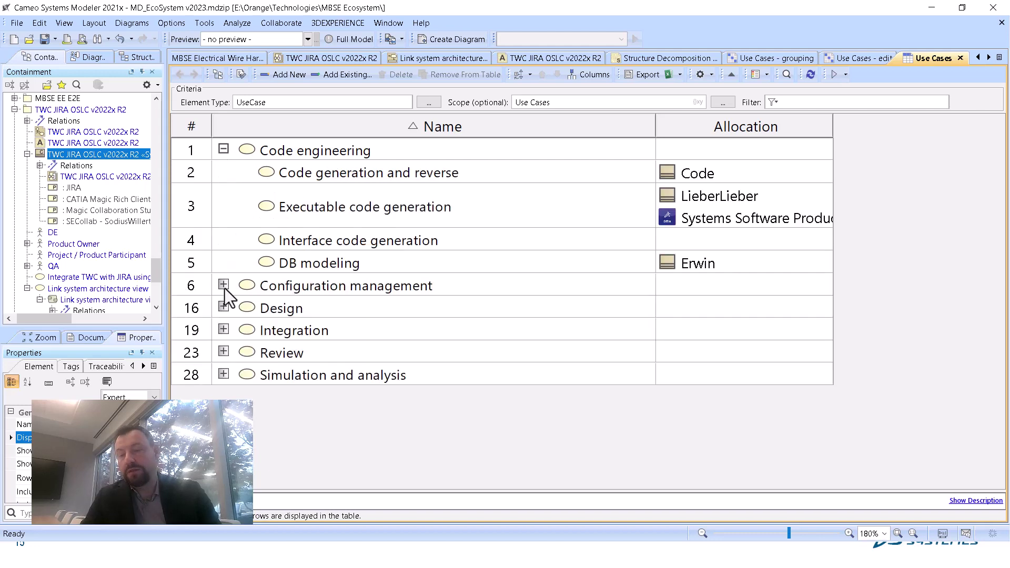
{"action": "left_click", "coordinate": [223, 284]}
{"action": "left_click", "coordinate": [223, 285]}
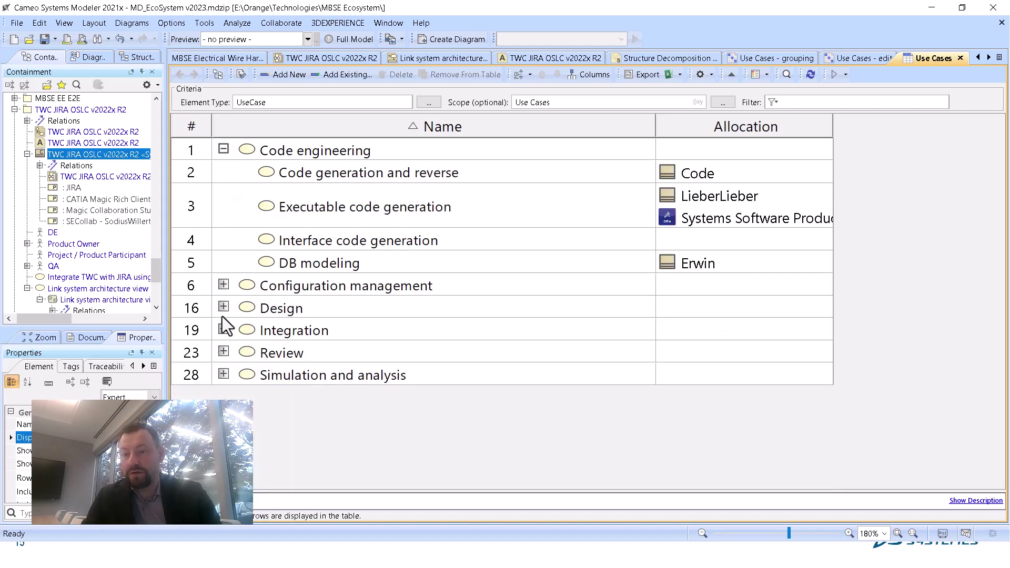
{"action": "left_click", "coordinate": [223, 308]}
{"action": "left_click", "coordinate": [223, 307]}
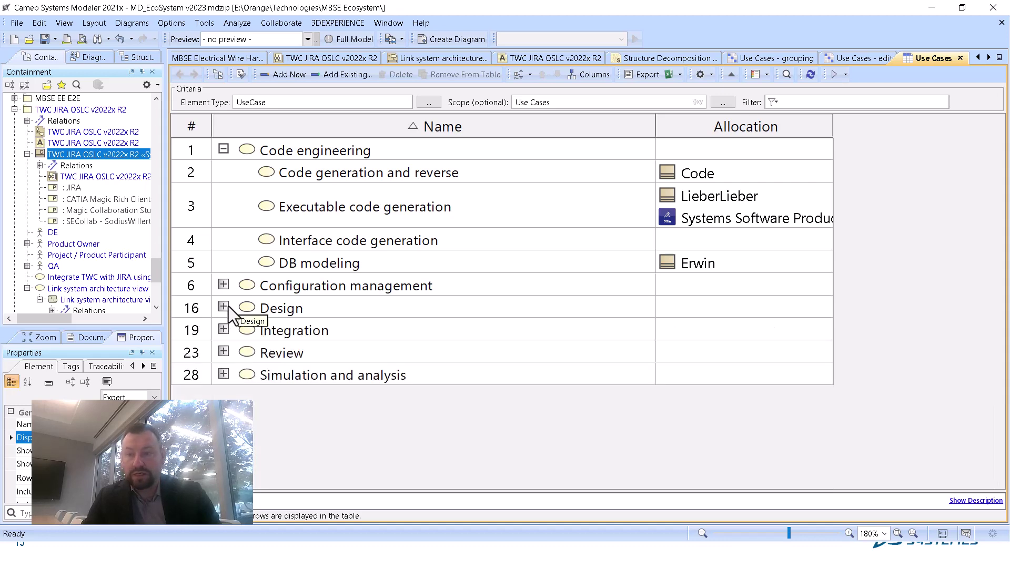
Step: Open the MBSE Eco System table and look through the use cases listed for each tool
{"action": "left_click", "coordinate": [989, 57]}
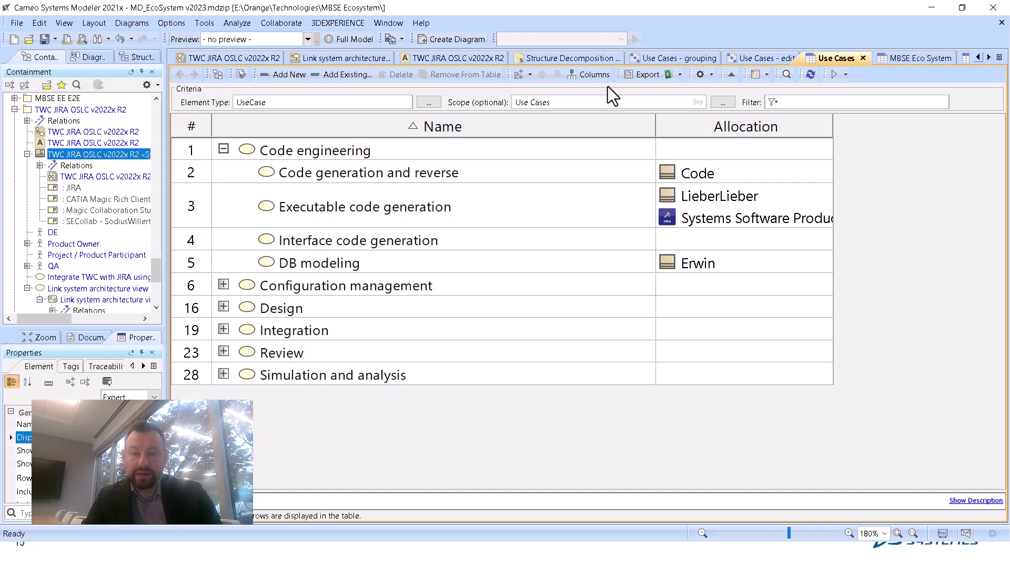
{"action": "left_click", "coordinate": [900, 56]}
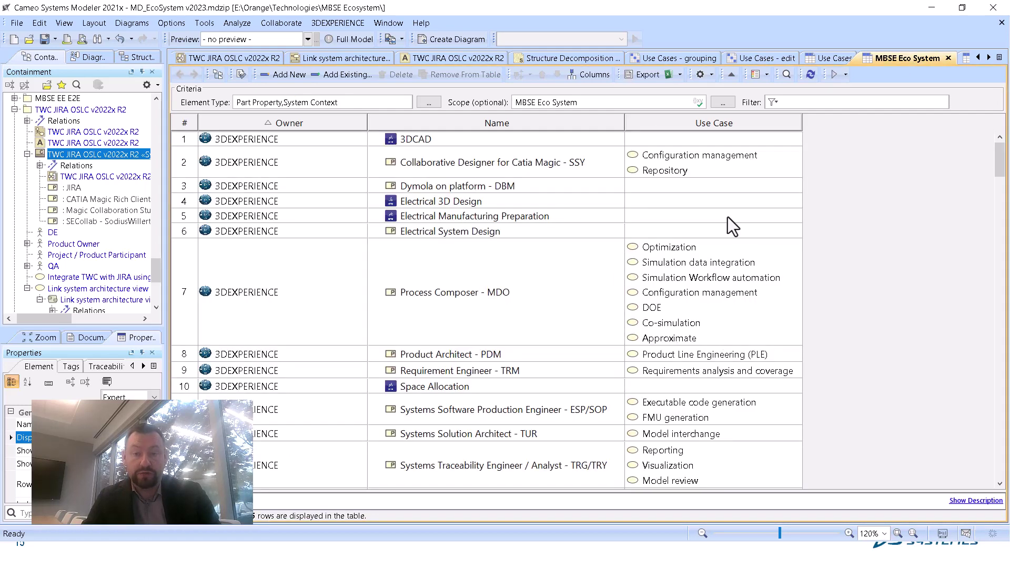
{"action": "scroll", "coordinate": [699, 285], "scroll_direction": "down", "scroll_amount": 1}
{"action": "scroll", "coordinate": [733, 295], "scroll_direction": "down", "scroll_amount": 2}
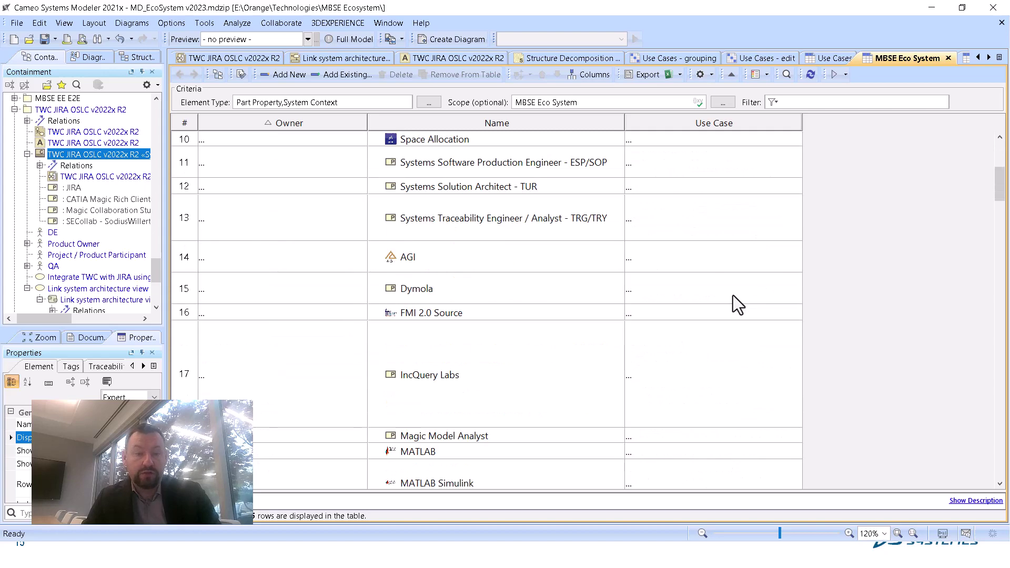